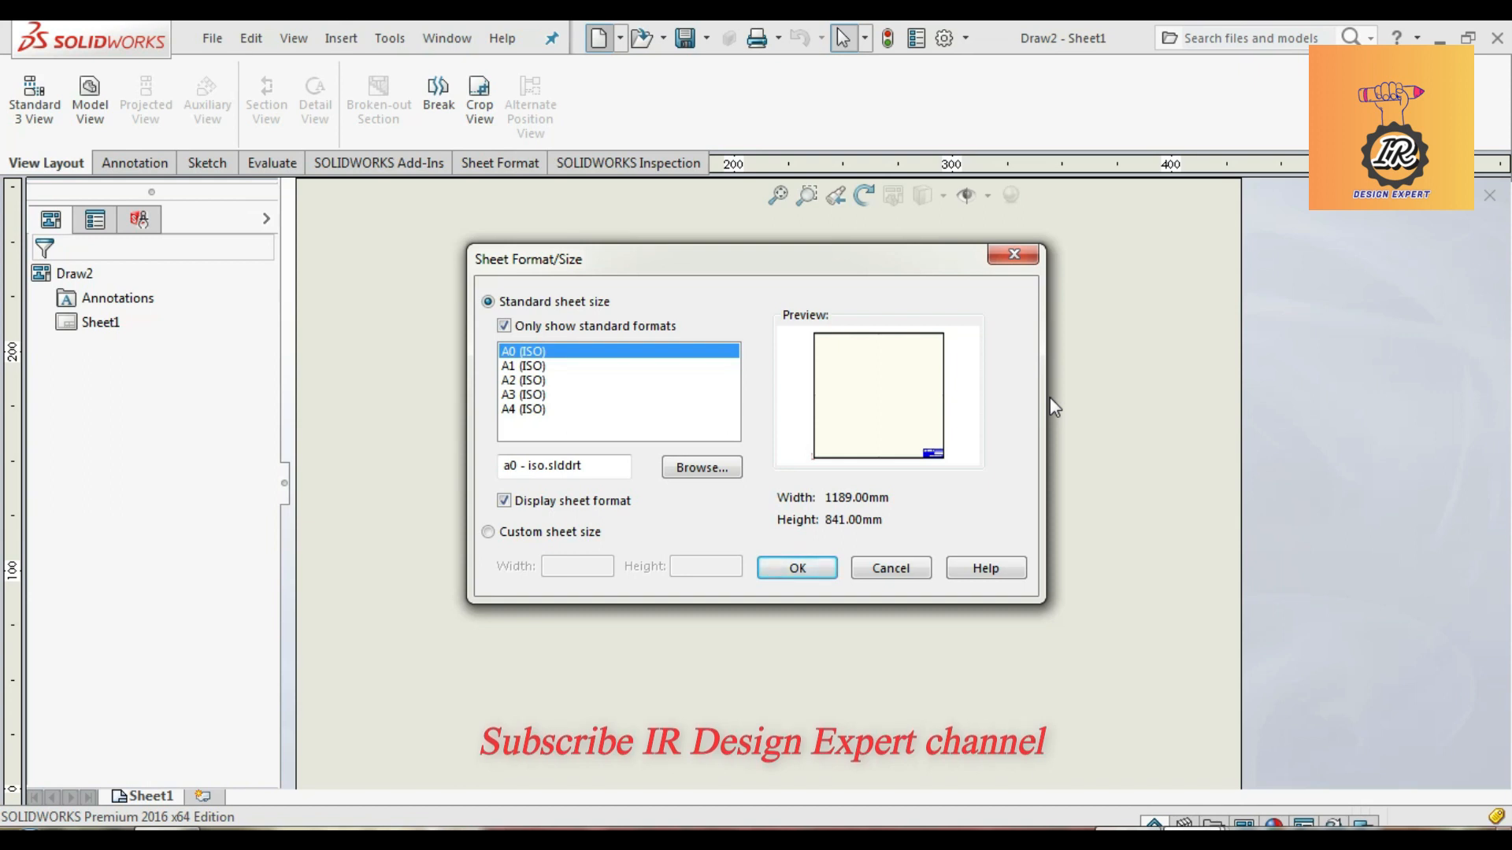
Step: Create an A0 (ISO) drawing sheet and place the front view of the Assem1 assembly near the sheet's centre
click(817, 574)
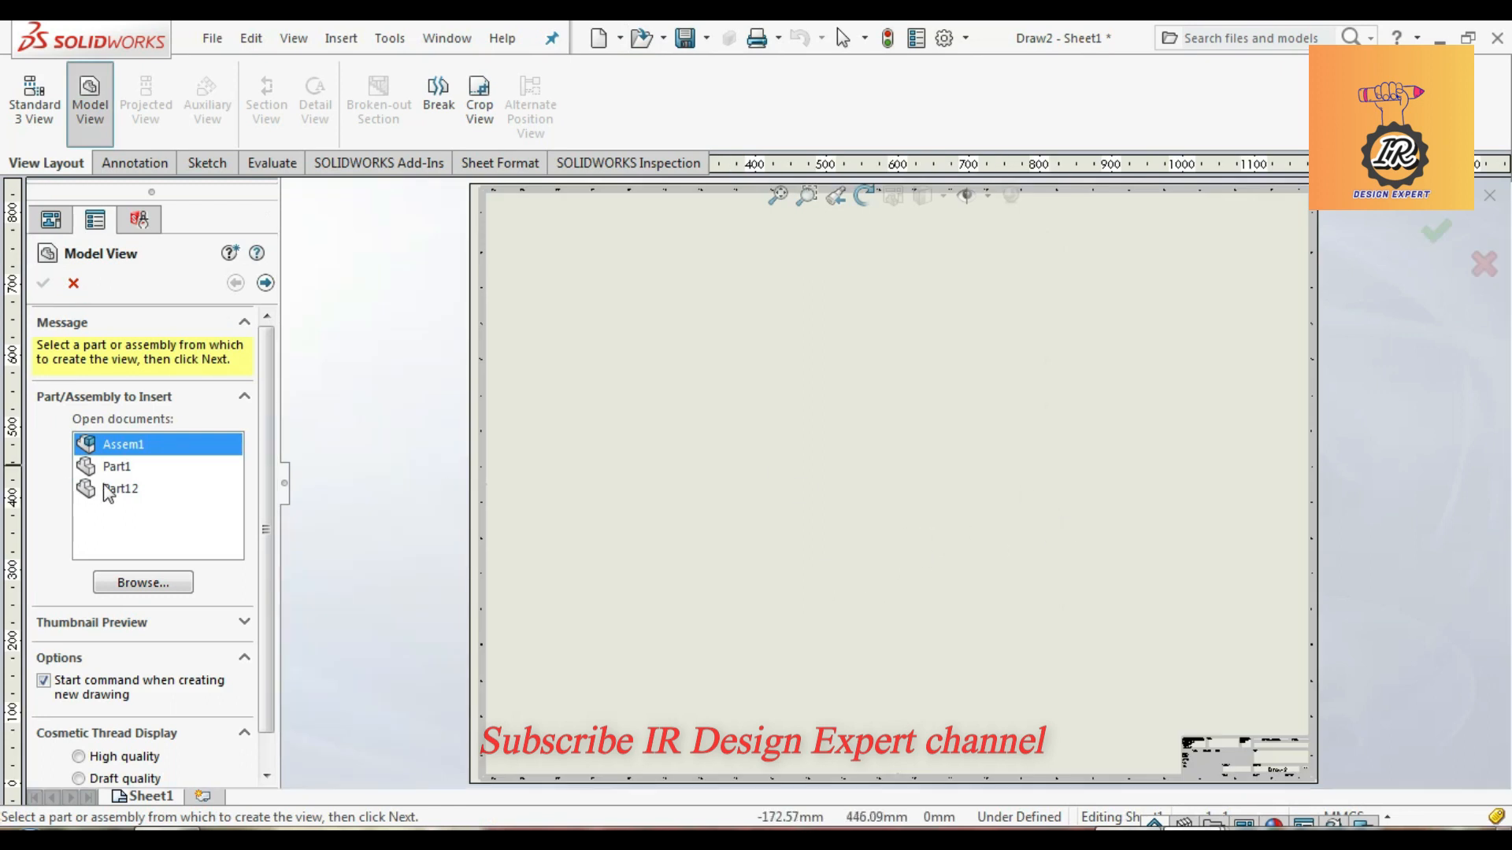
click(265, 283)
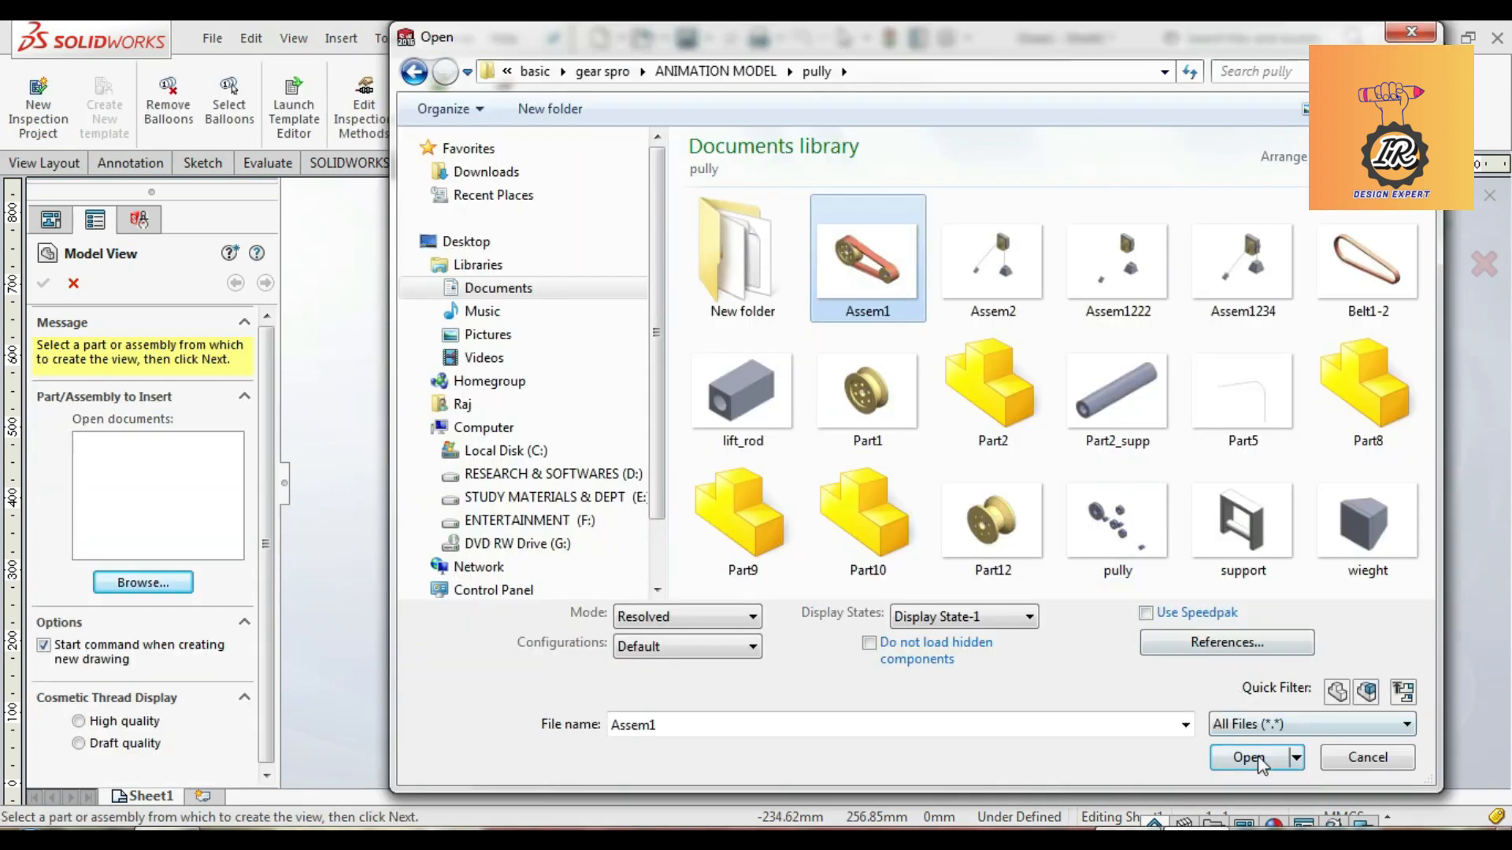
click(1258, 762)
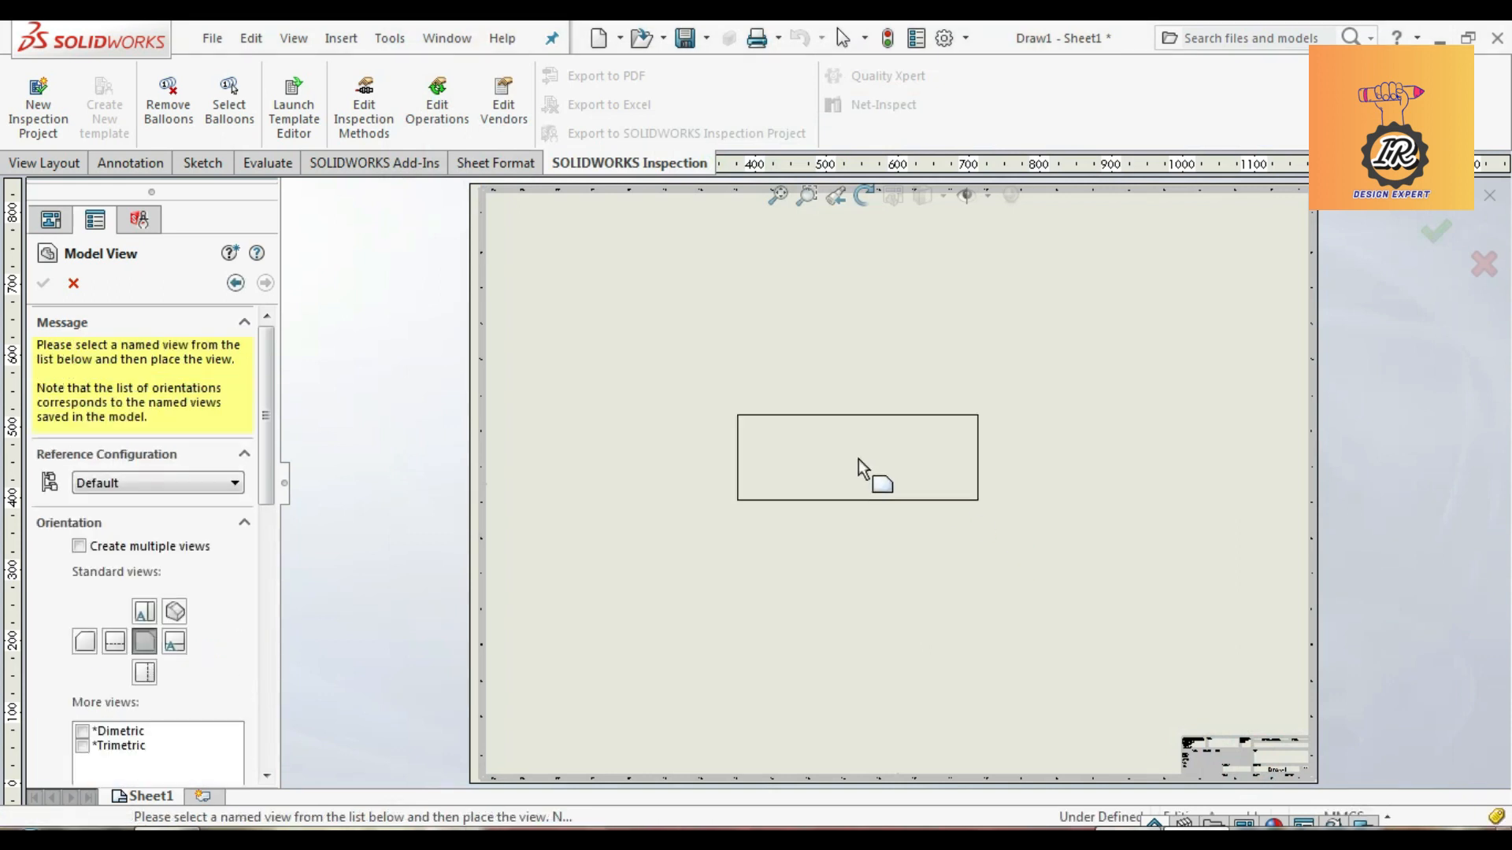
click(873, 462)
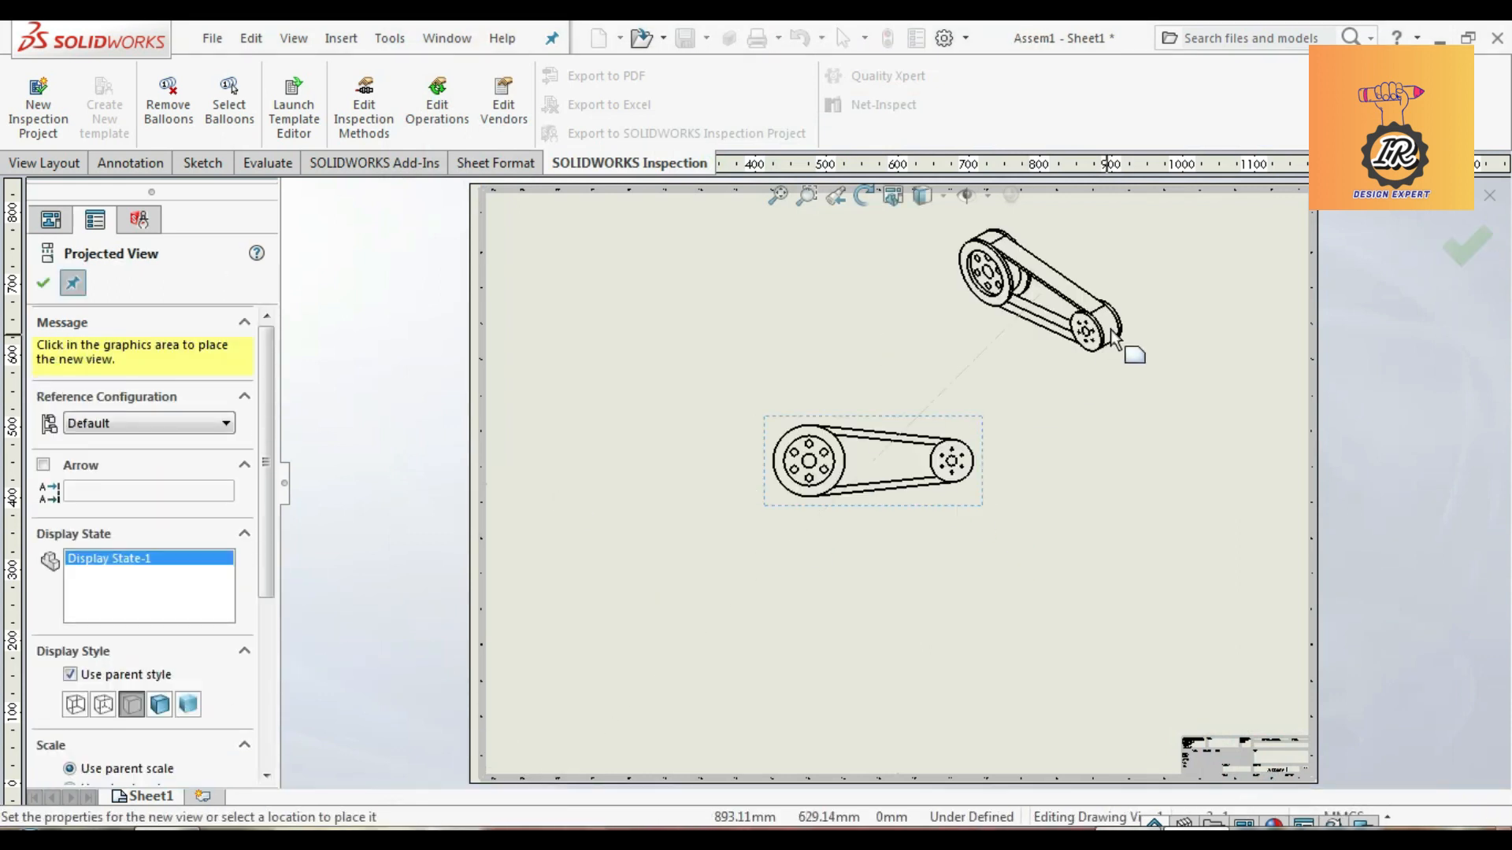
Step: Project an isometric view up to the right, a view below and a side view to the left of the front view
click(1129, 323)
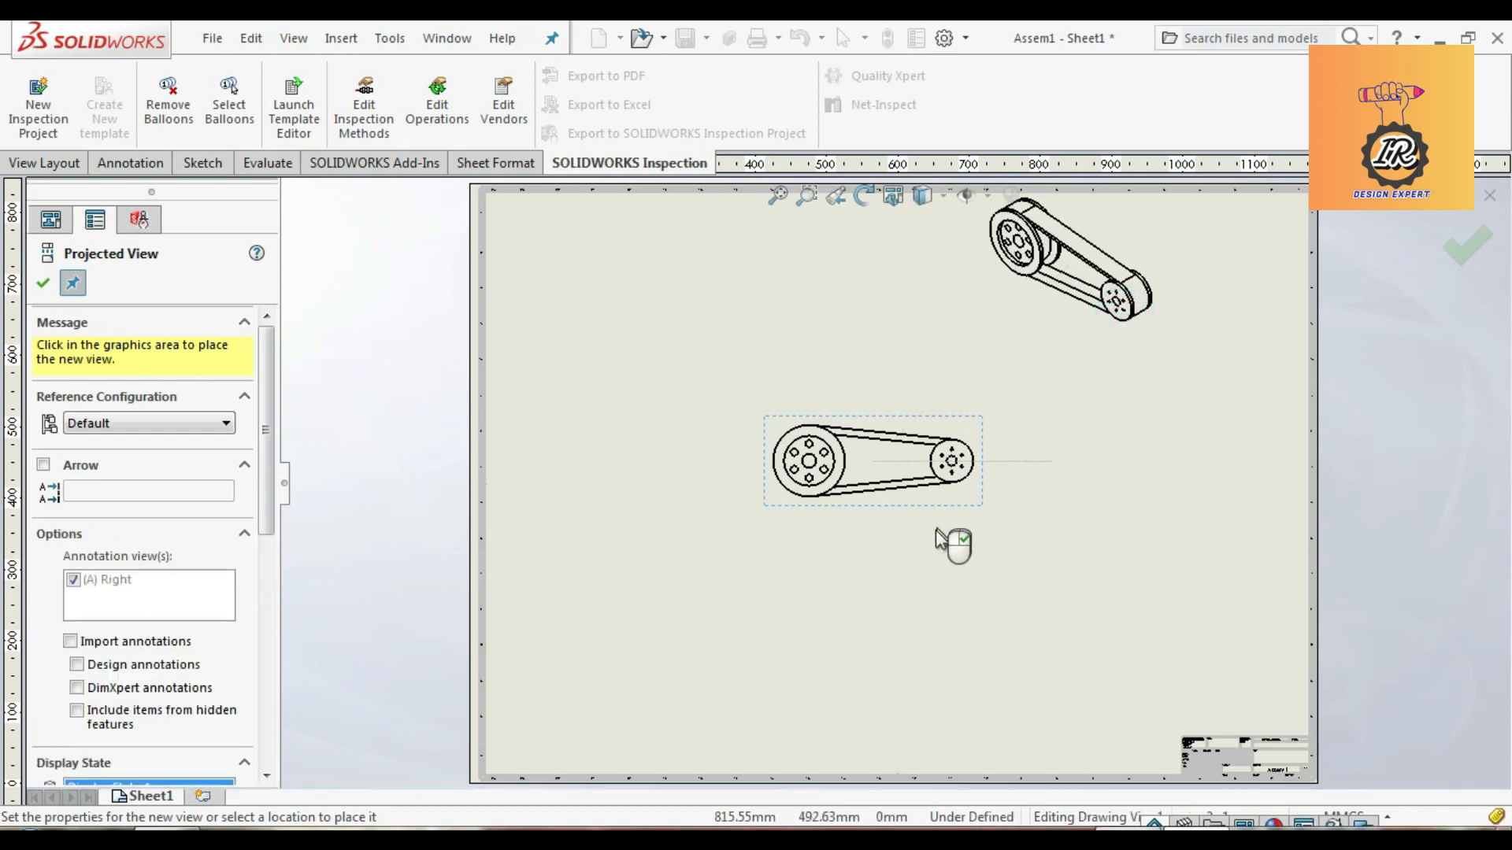
click(885, 635)
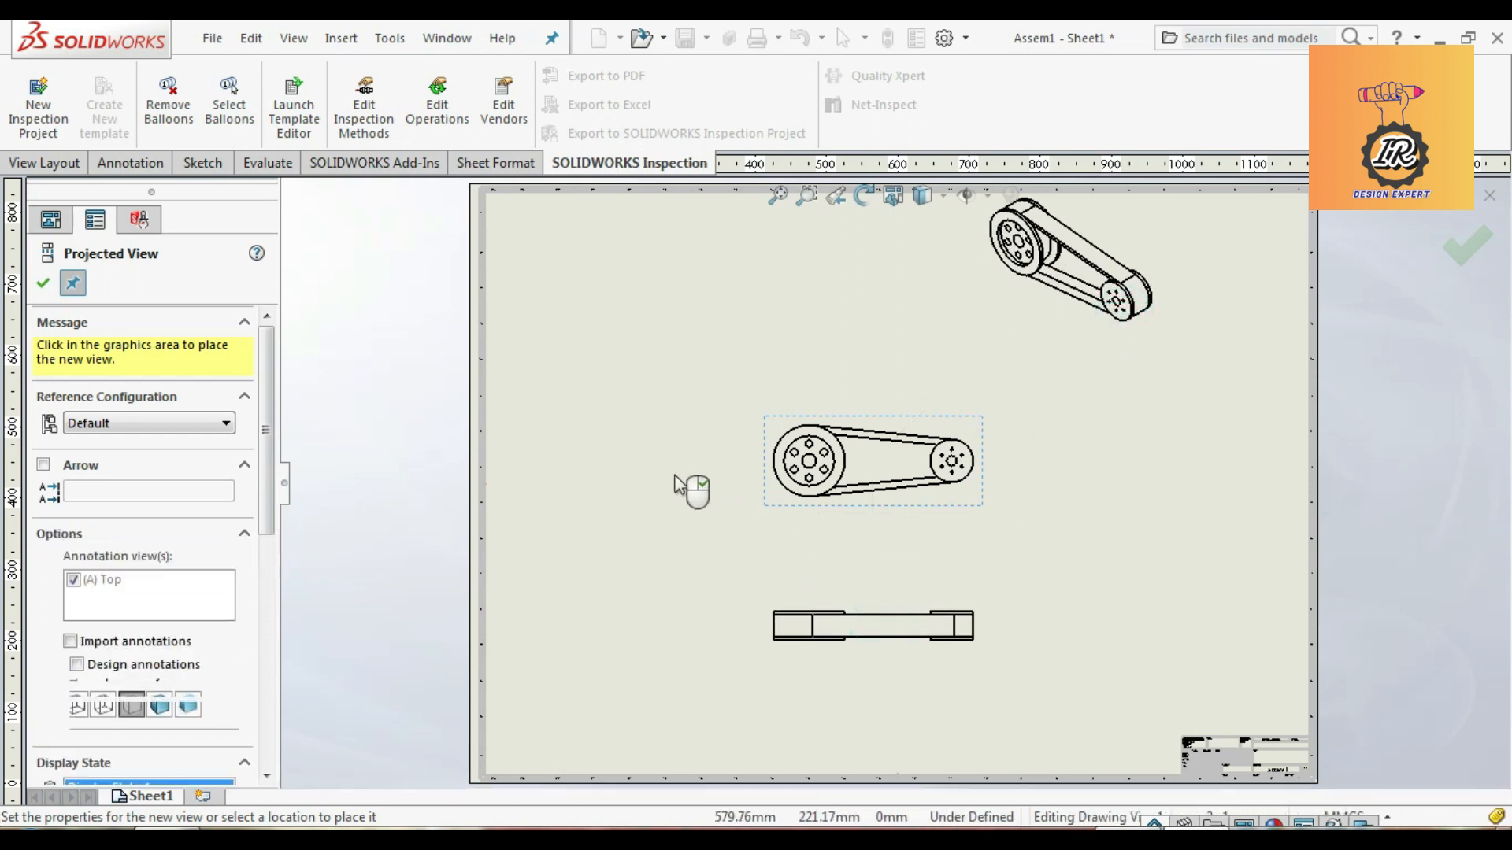
click(685, 492)
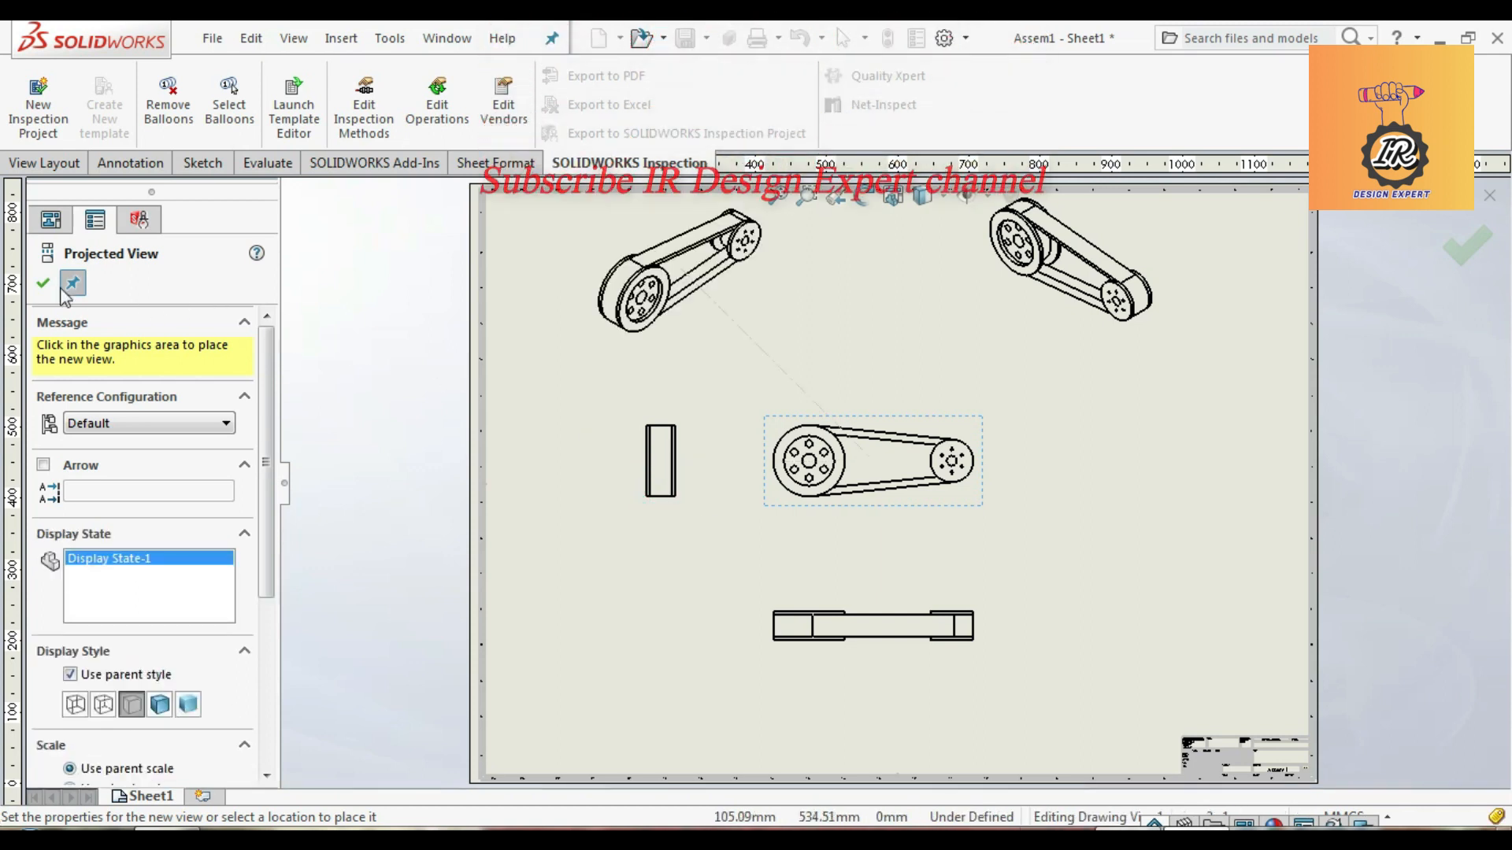
key(Escape)
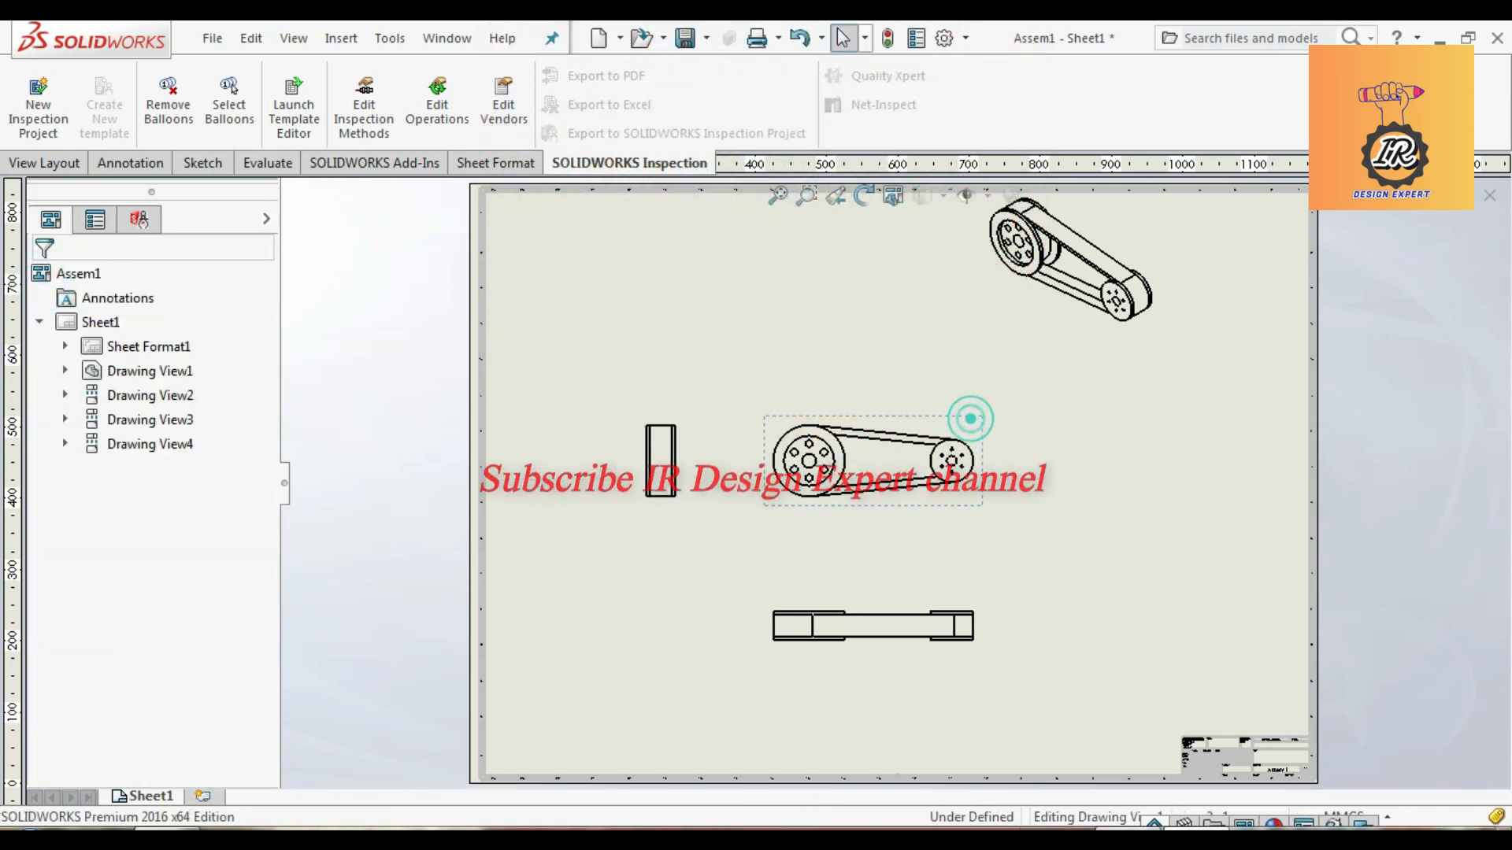
Step: Create section view A-A of the front view with a horizontal cutting line through the pulley centres, placed just below it
click(972, 425)
click(128, 162)
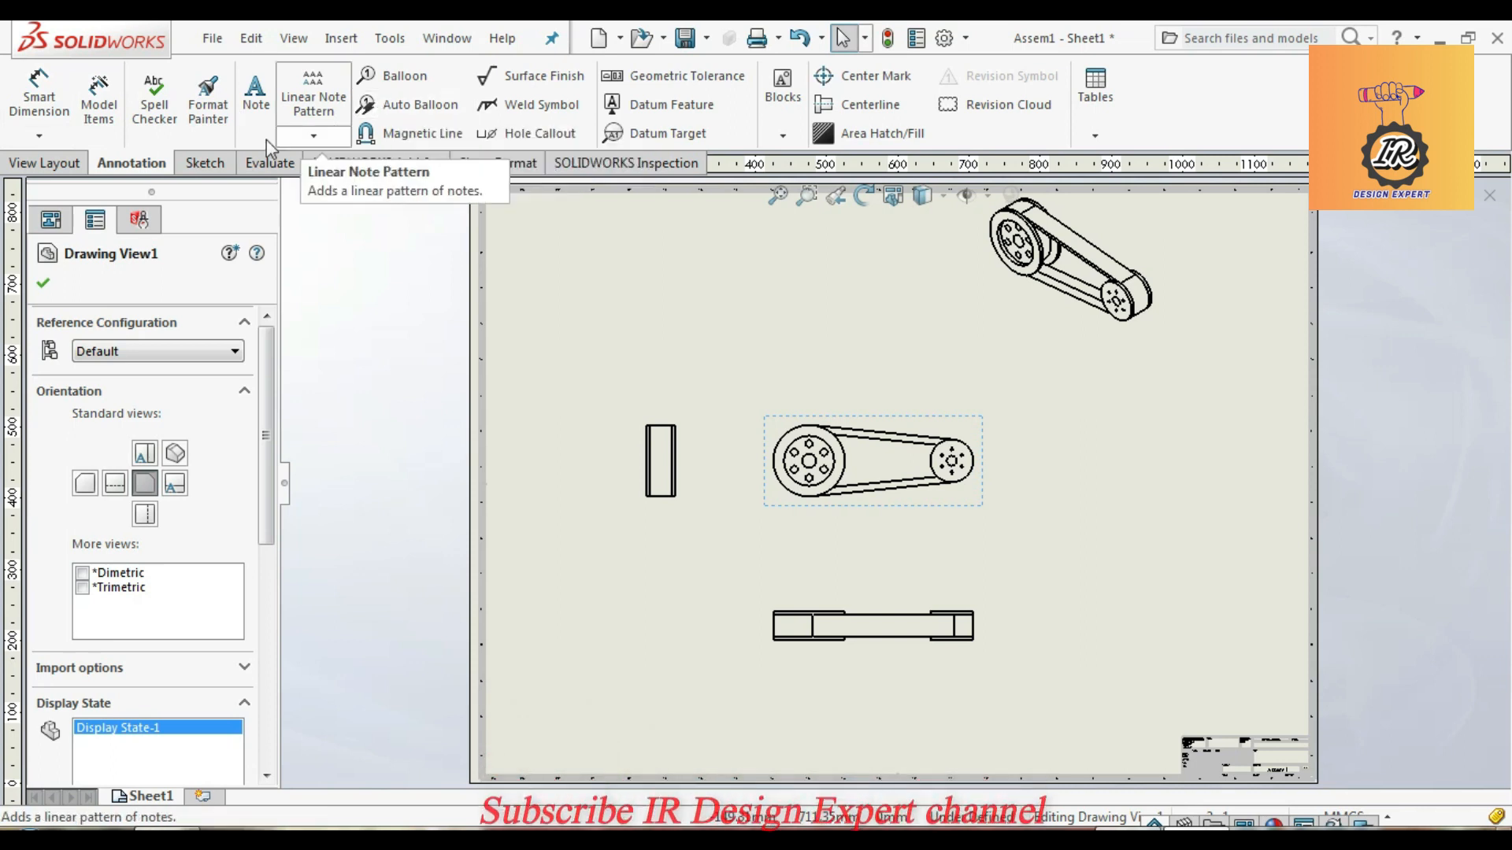
click(71, 161)
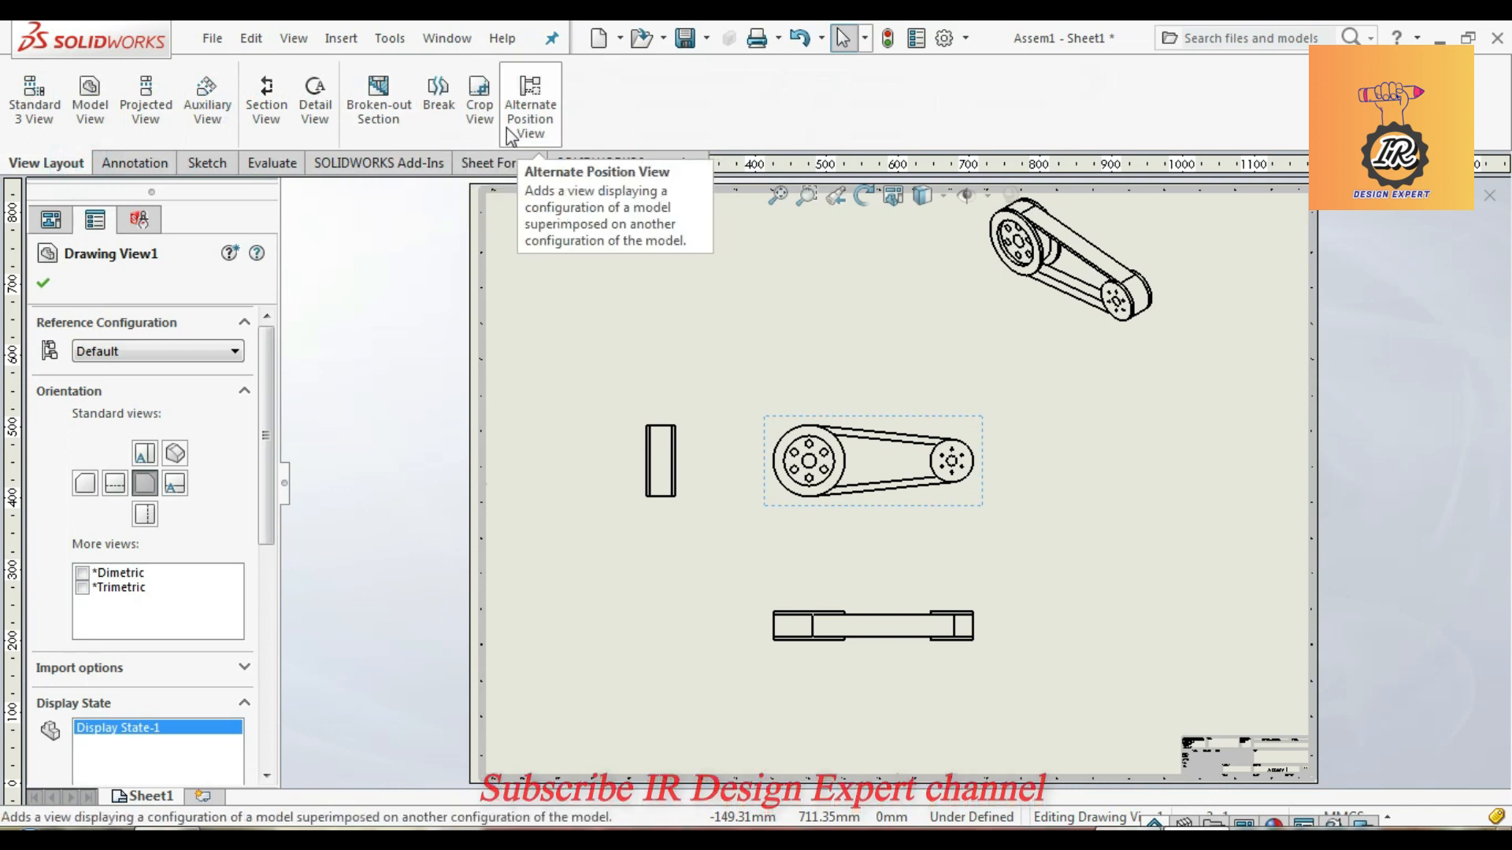
click(279, 118)
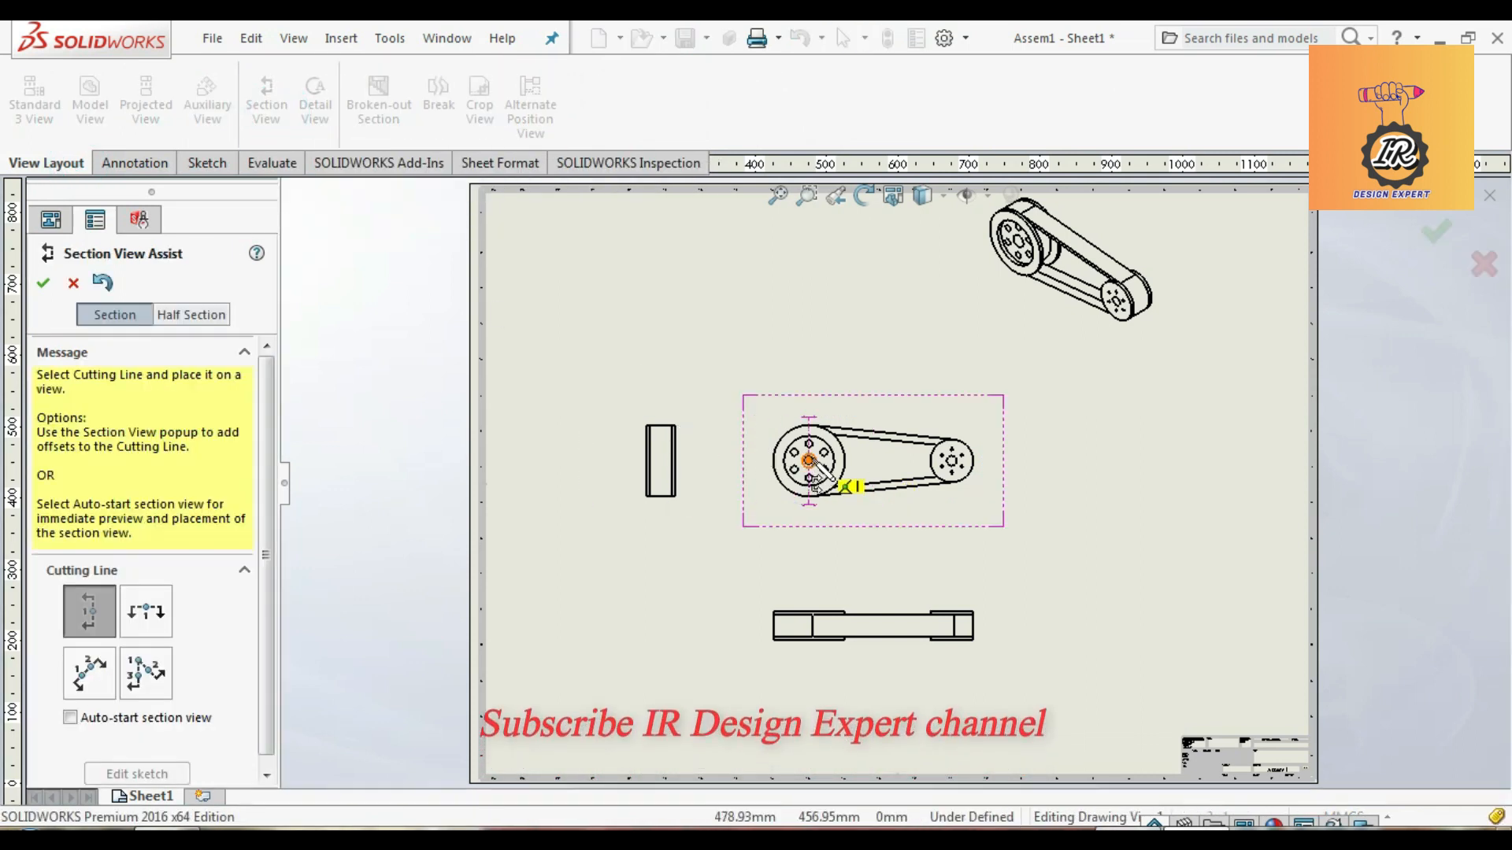
click(150, 617)
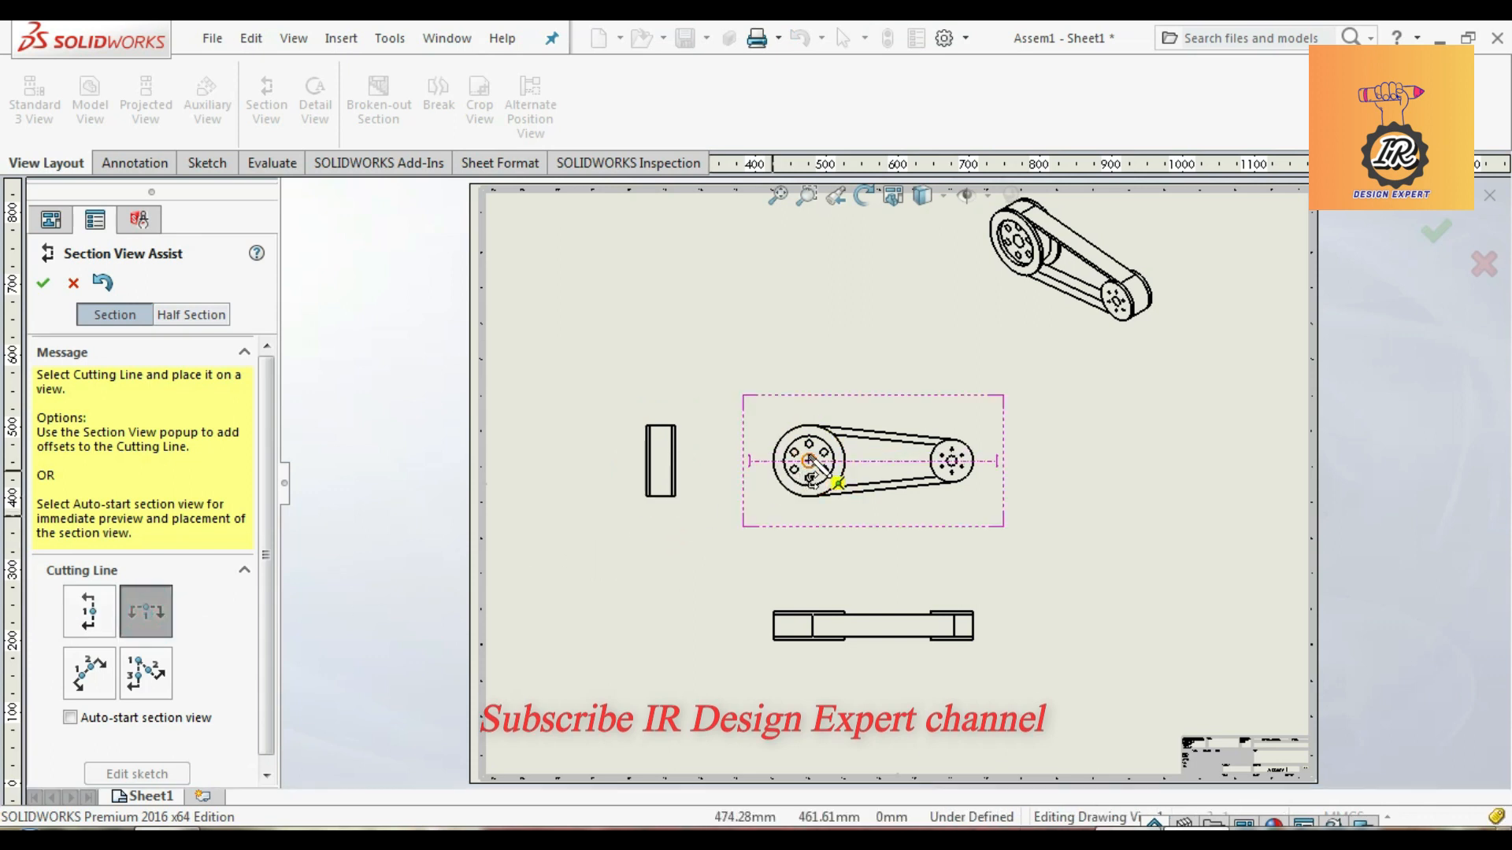
click(953, 463)
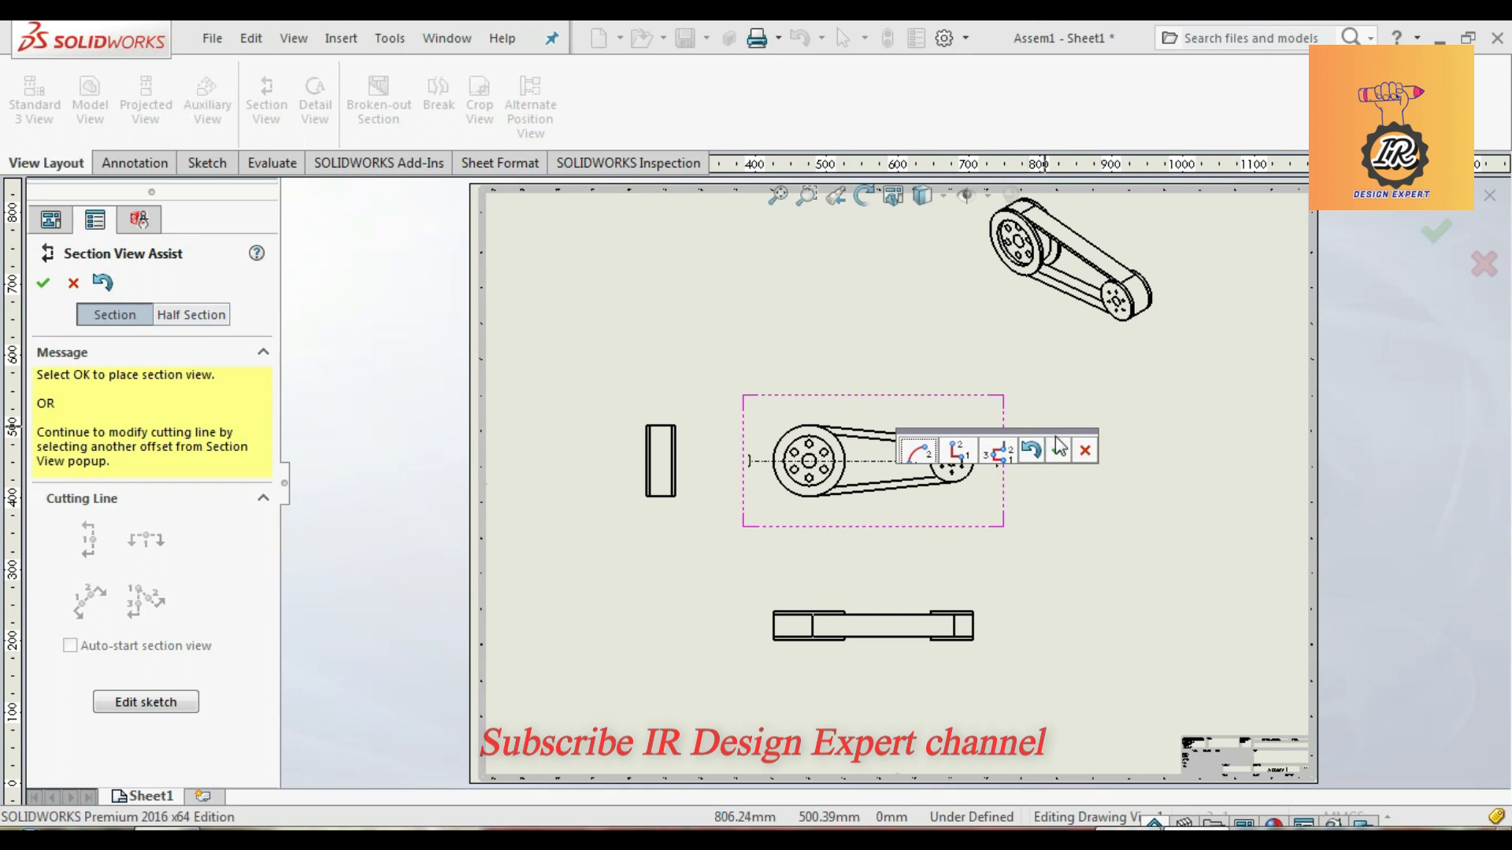
drag(1095, 430, 1154, 356)
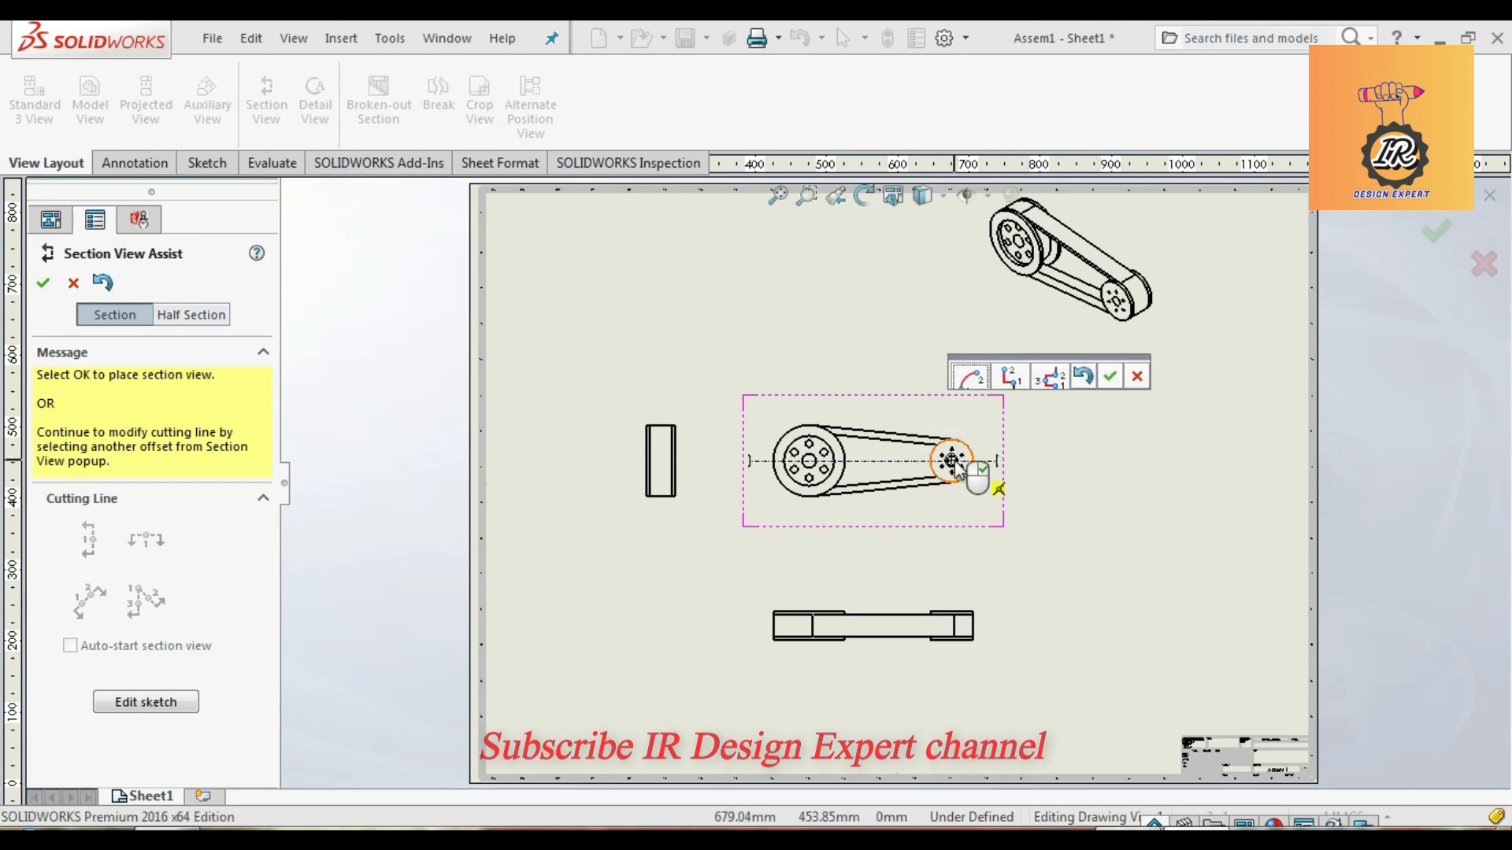
click(1110, 375)
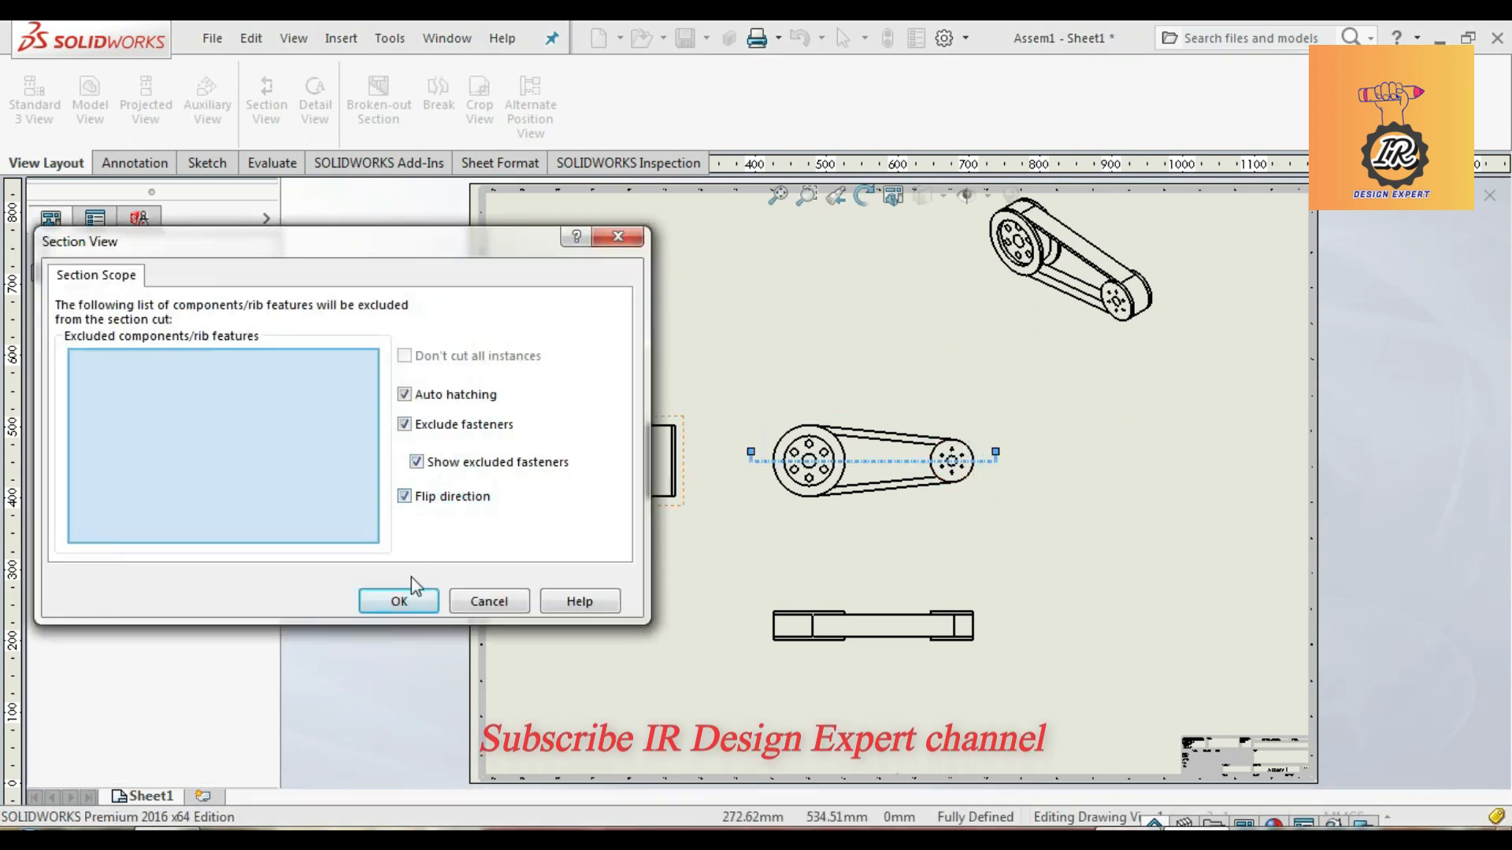
click(414, 597)
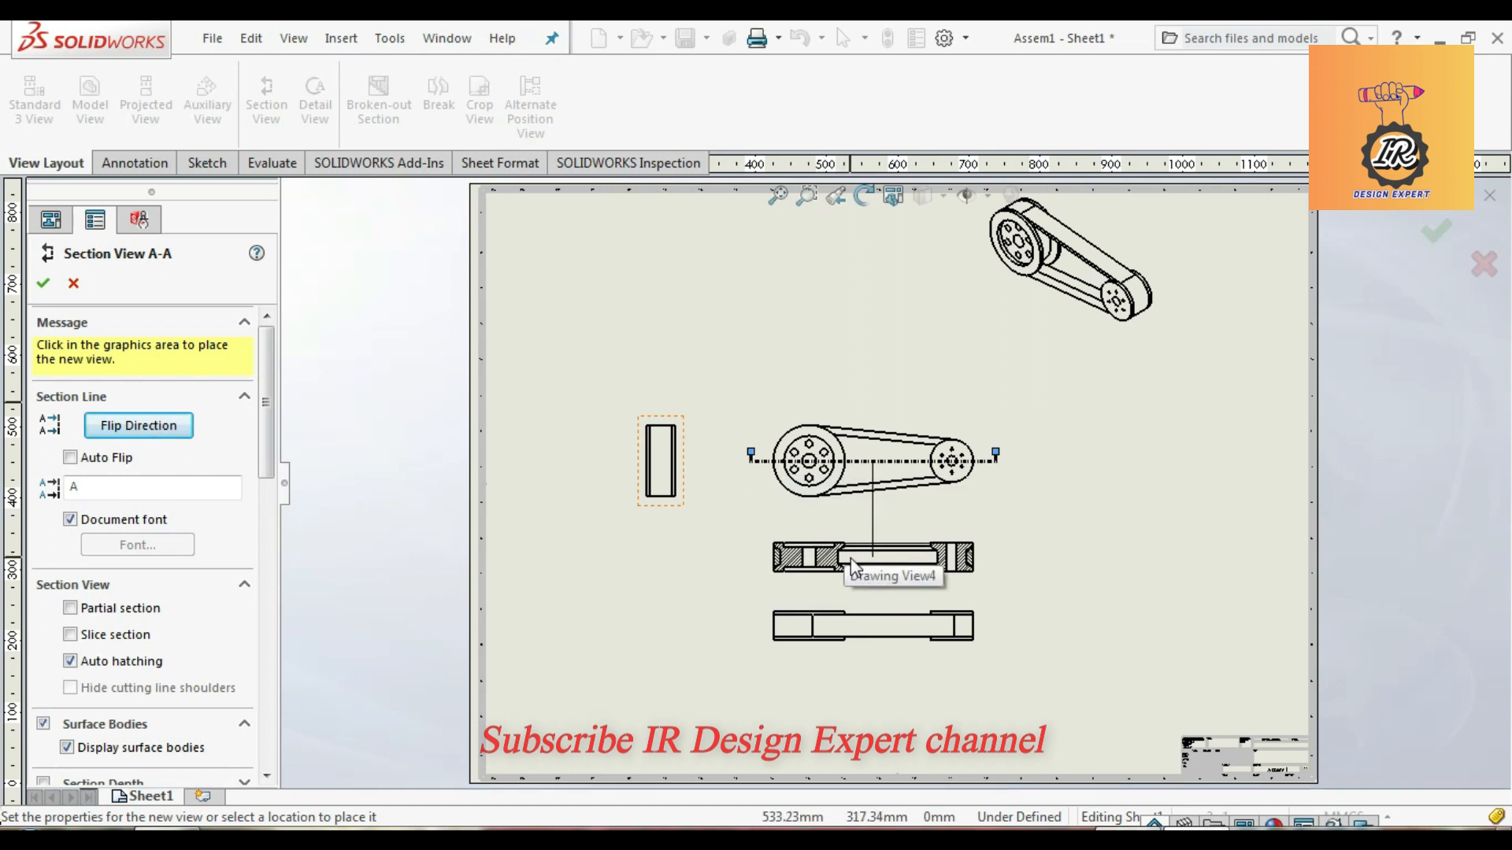
click(850, 565)
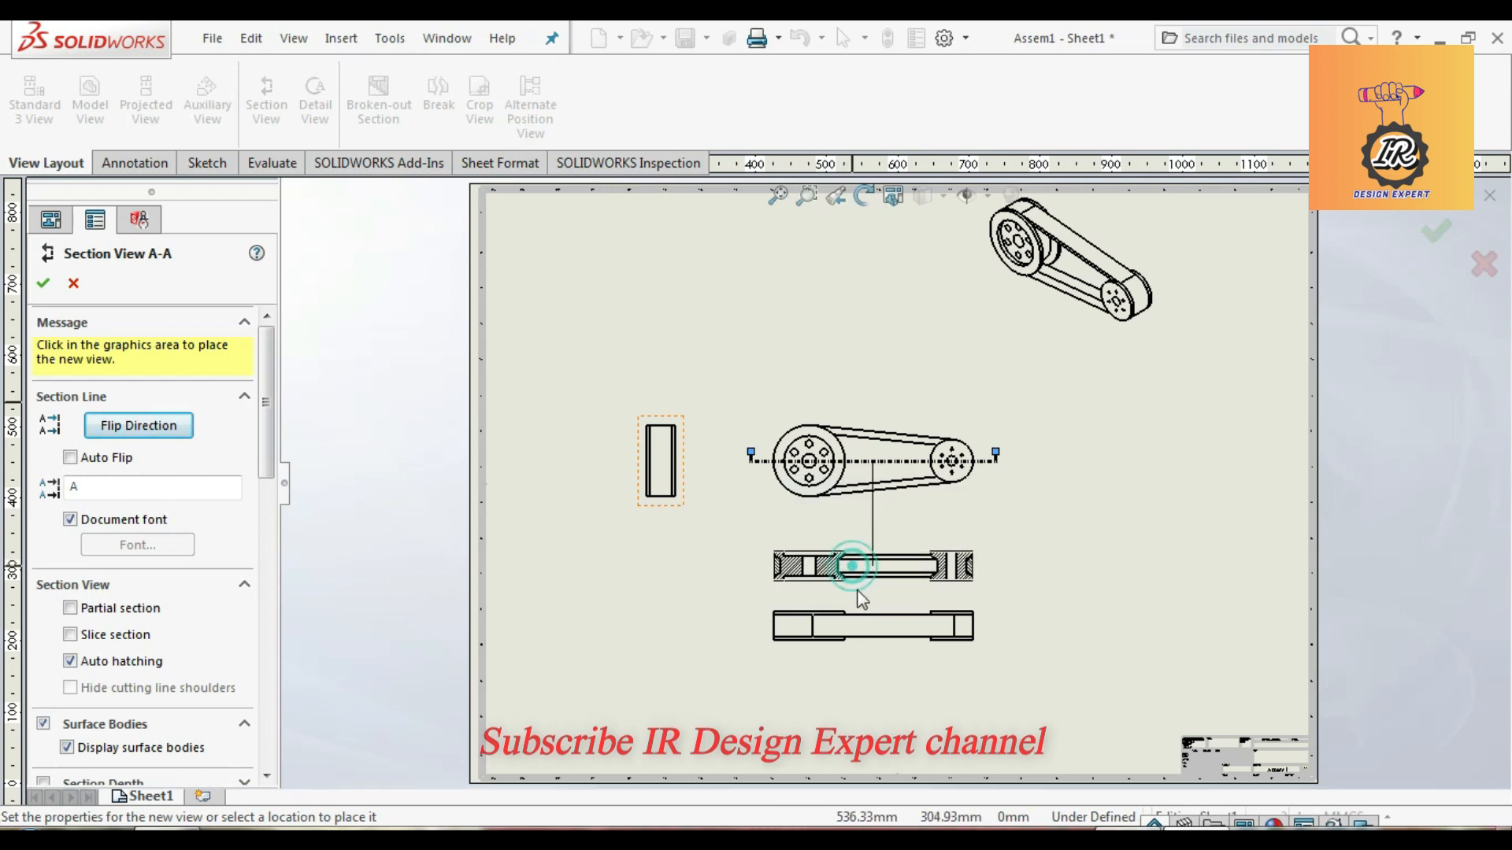
Step: Delete the projected view beneath section view A-A and move the section view down into the freed space
click(811, 619)
key(Delete)
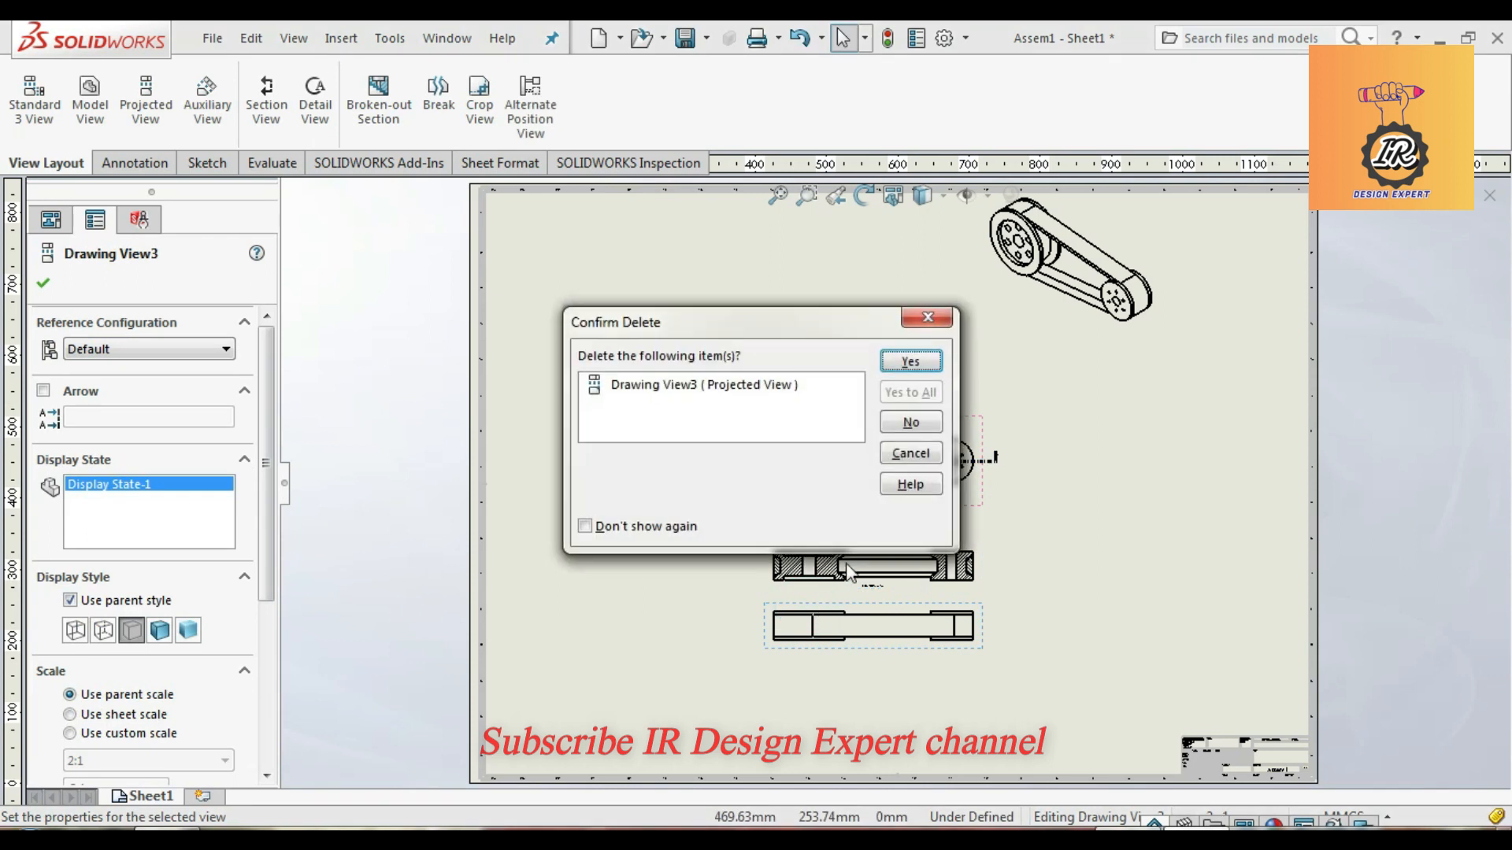
click(910, 367)
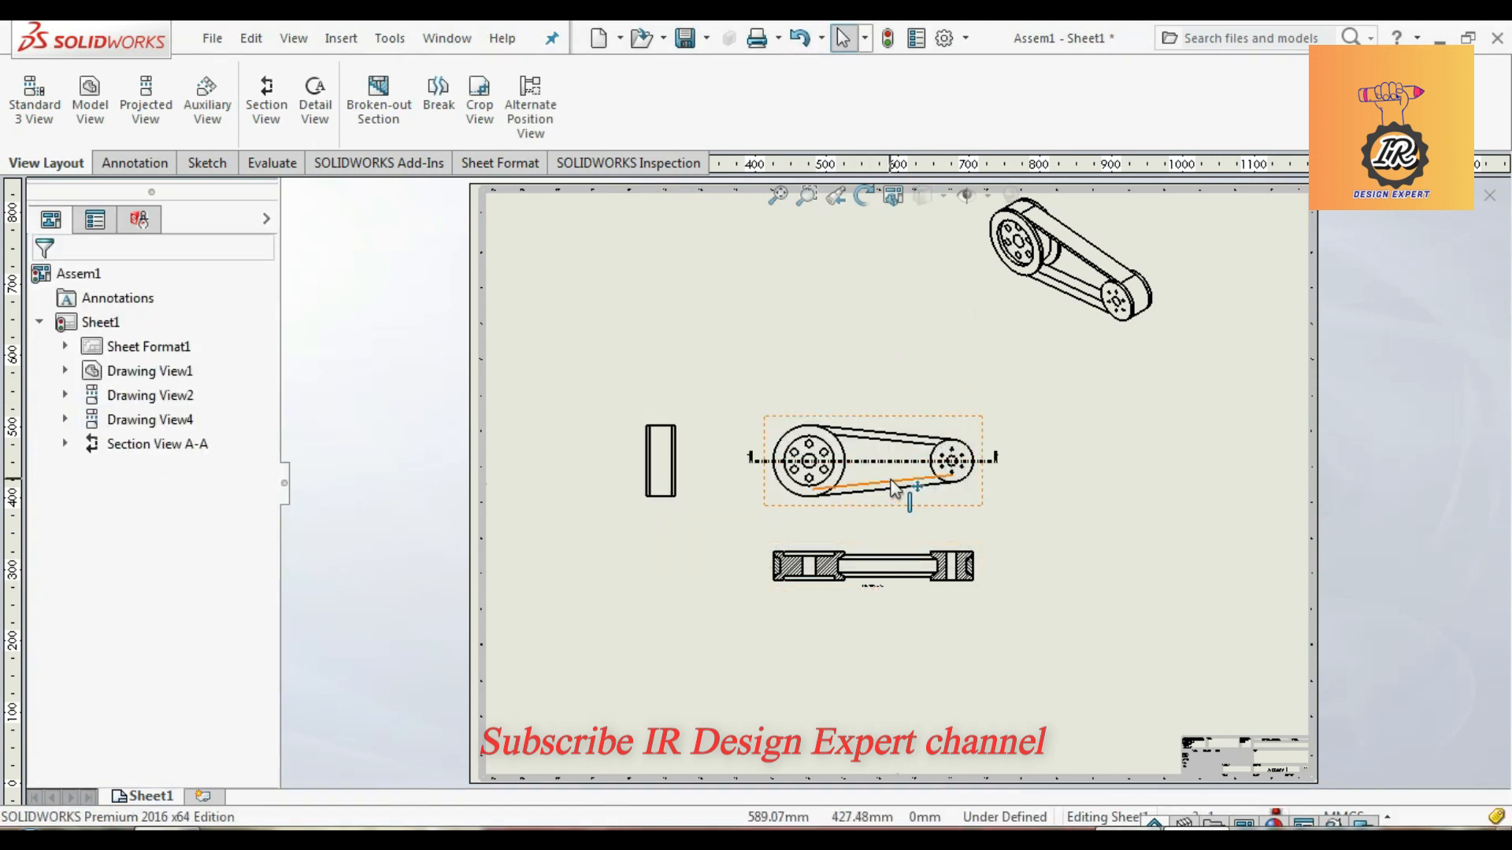
click(913, 532)
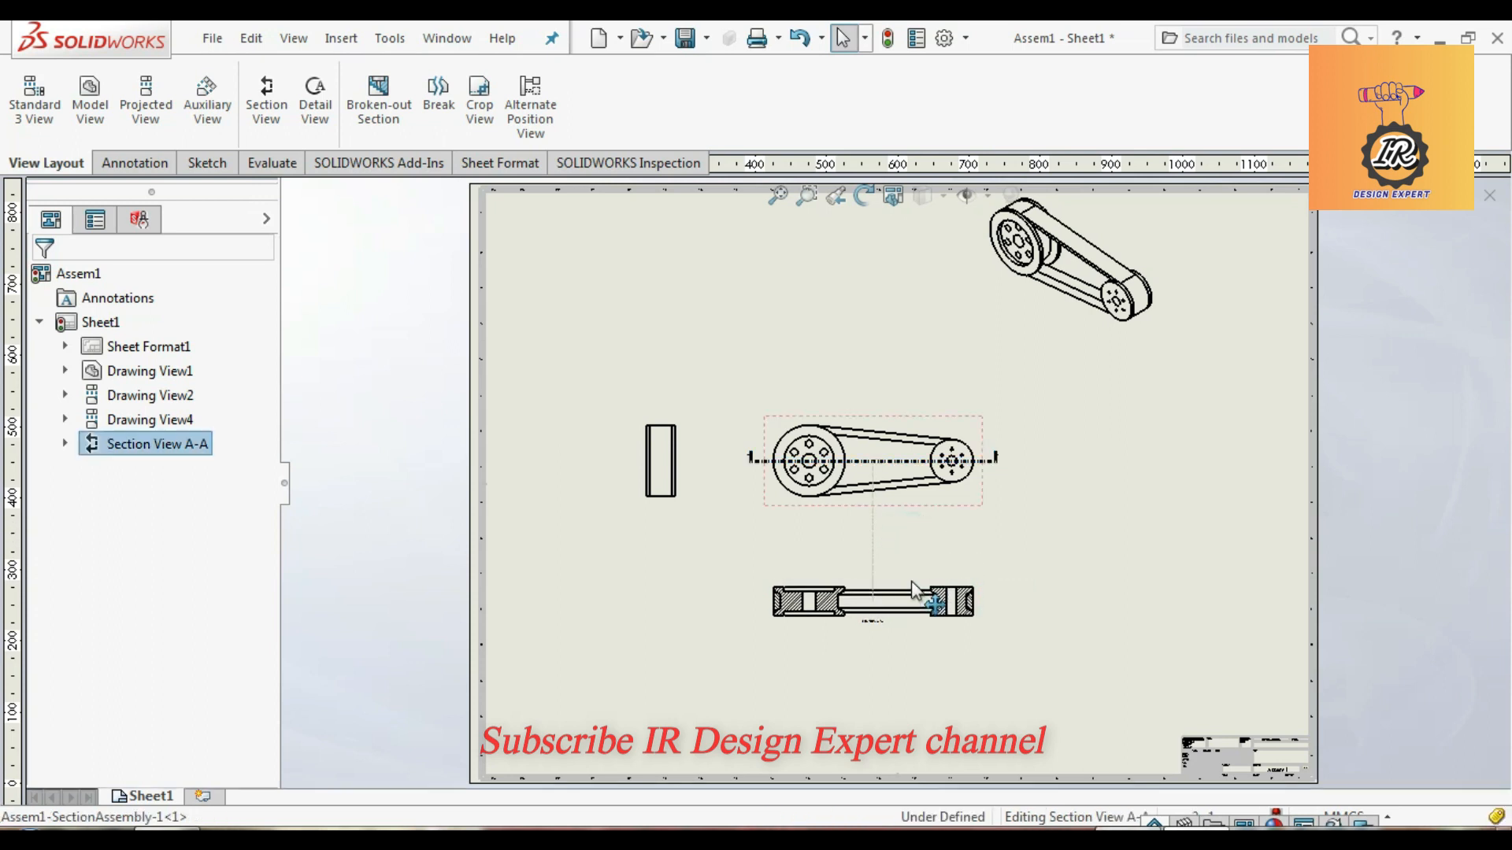
Step: Add projected views of the front view directly above it and to its right
click(905, 429)
click(145, 104)
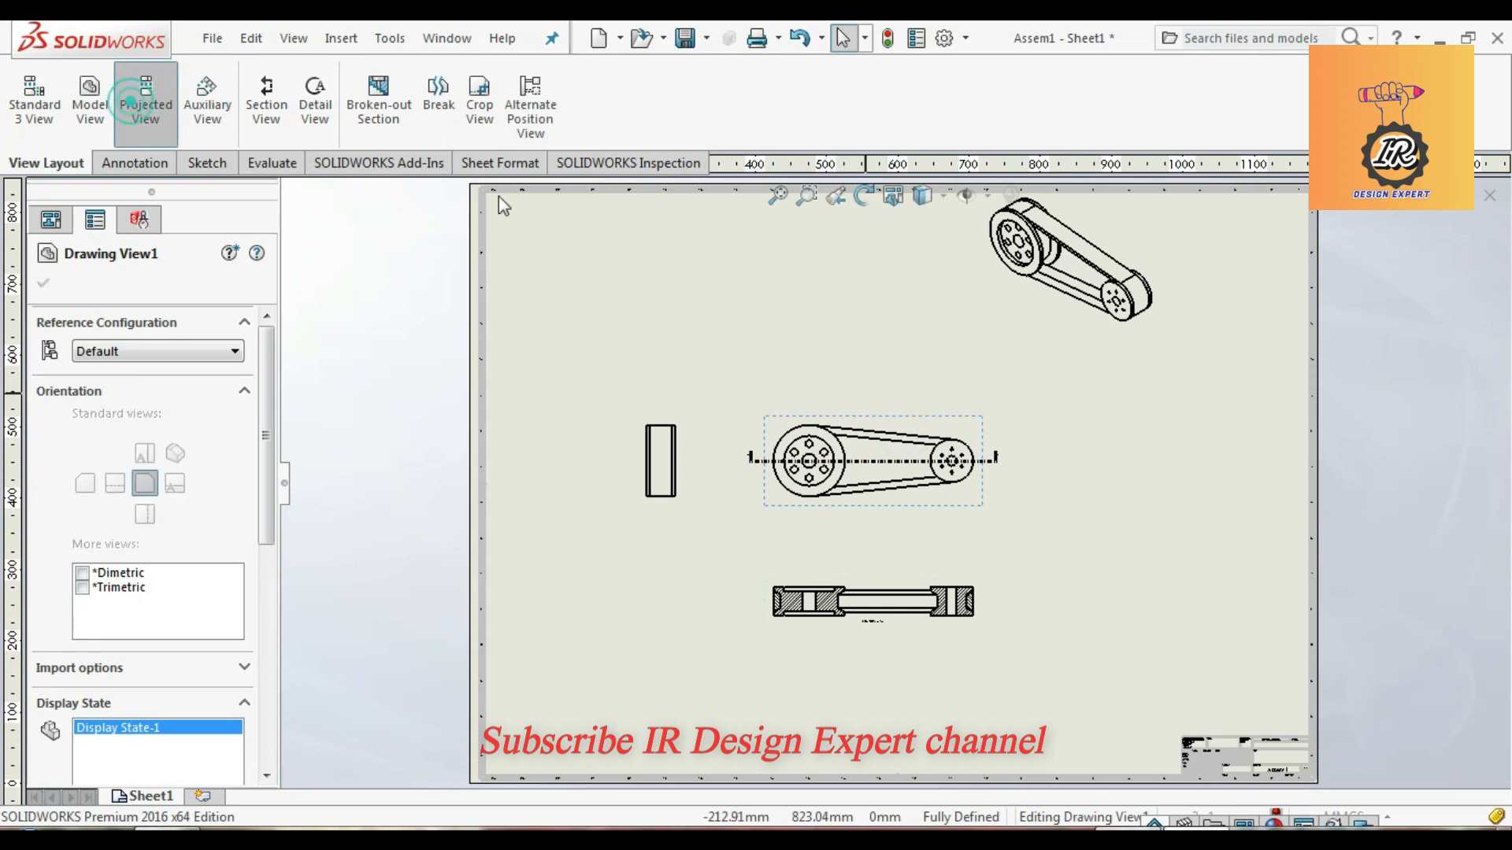
click(877, 339)
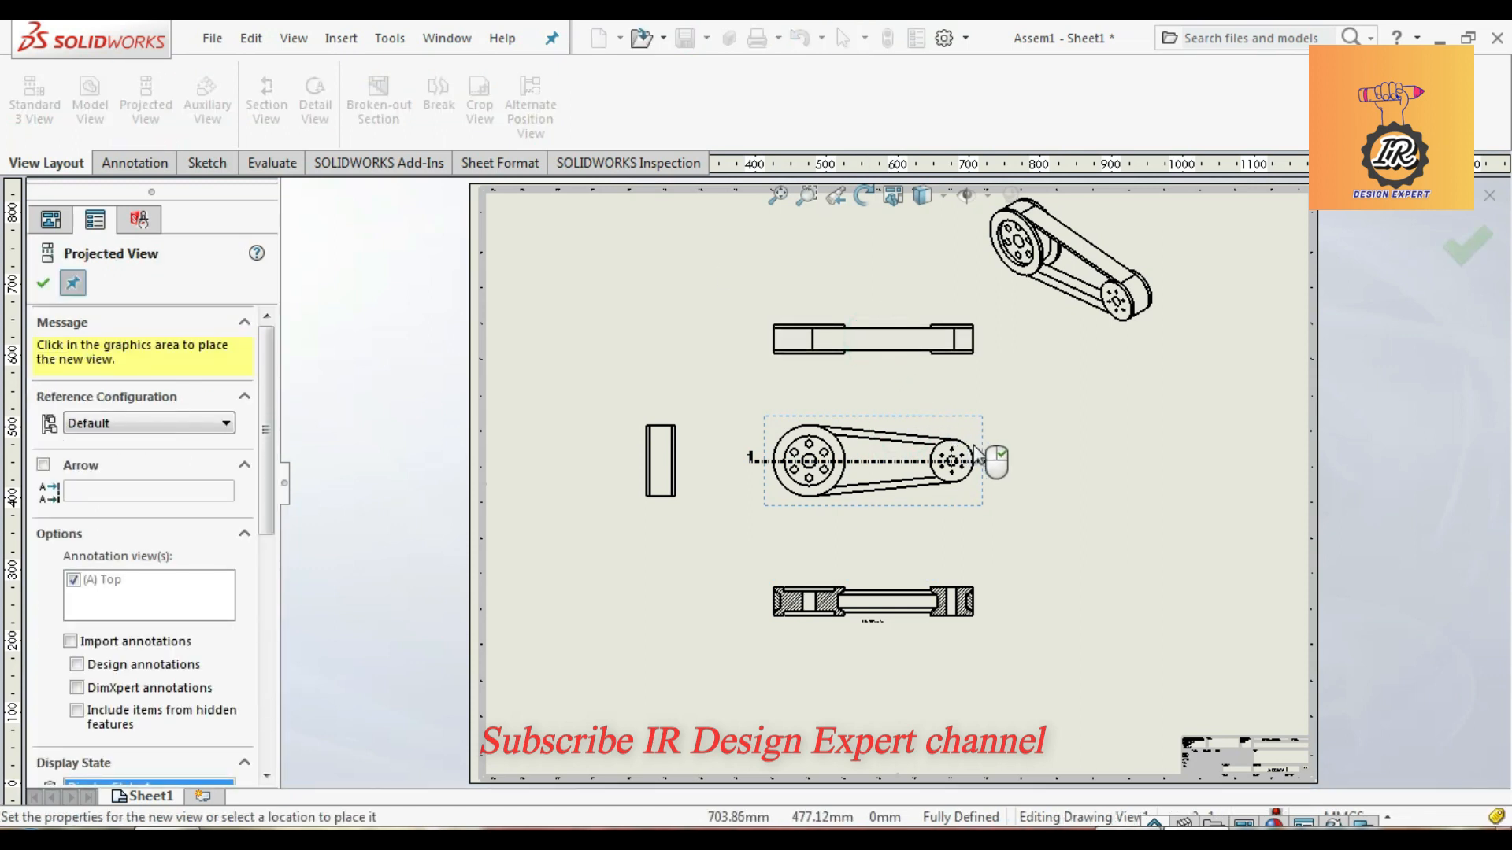
click(1067, 493)
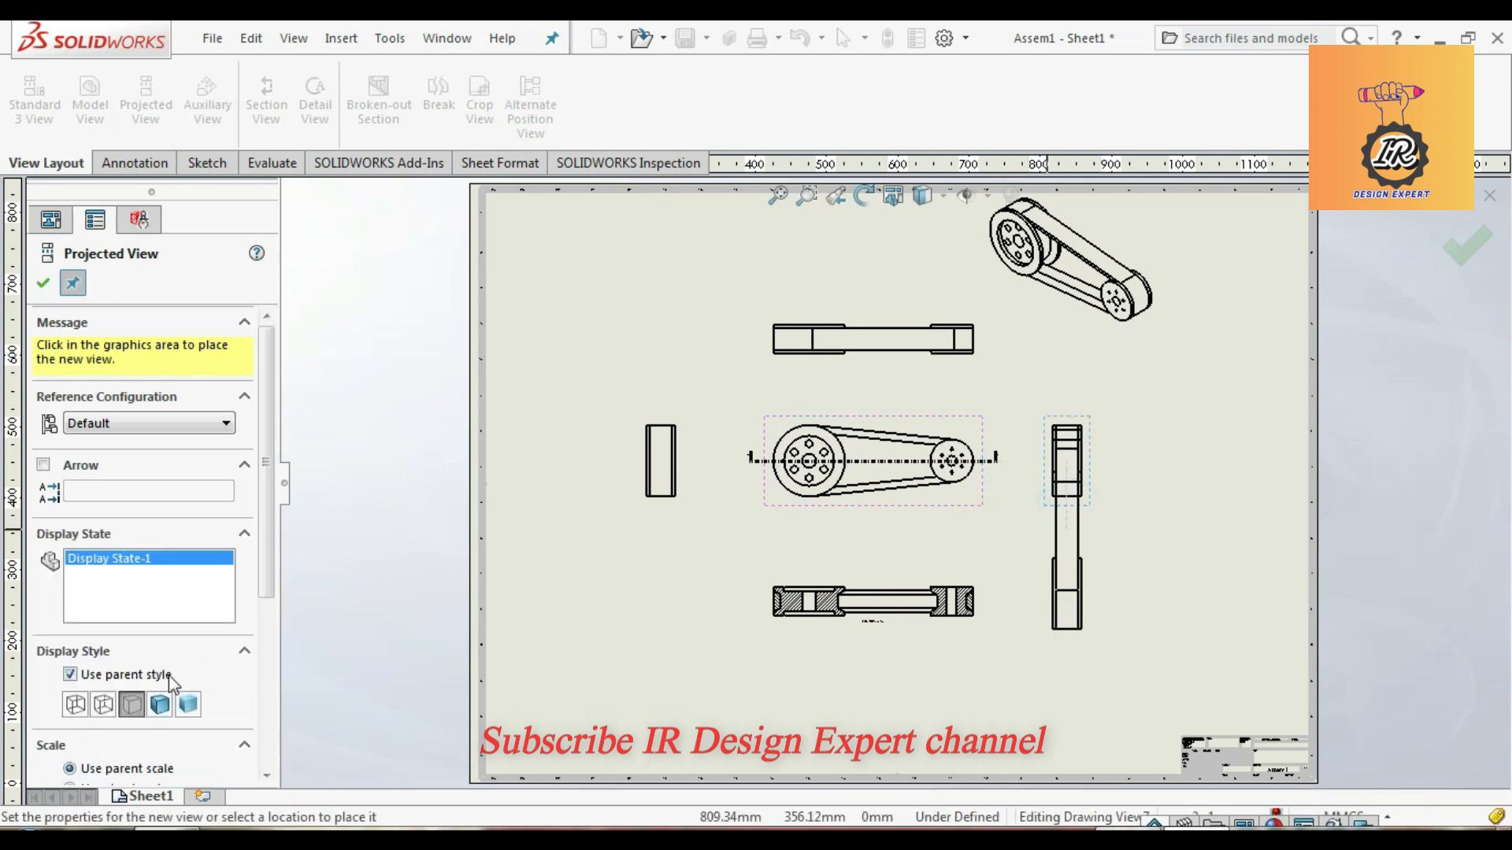
click(49, 287)
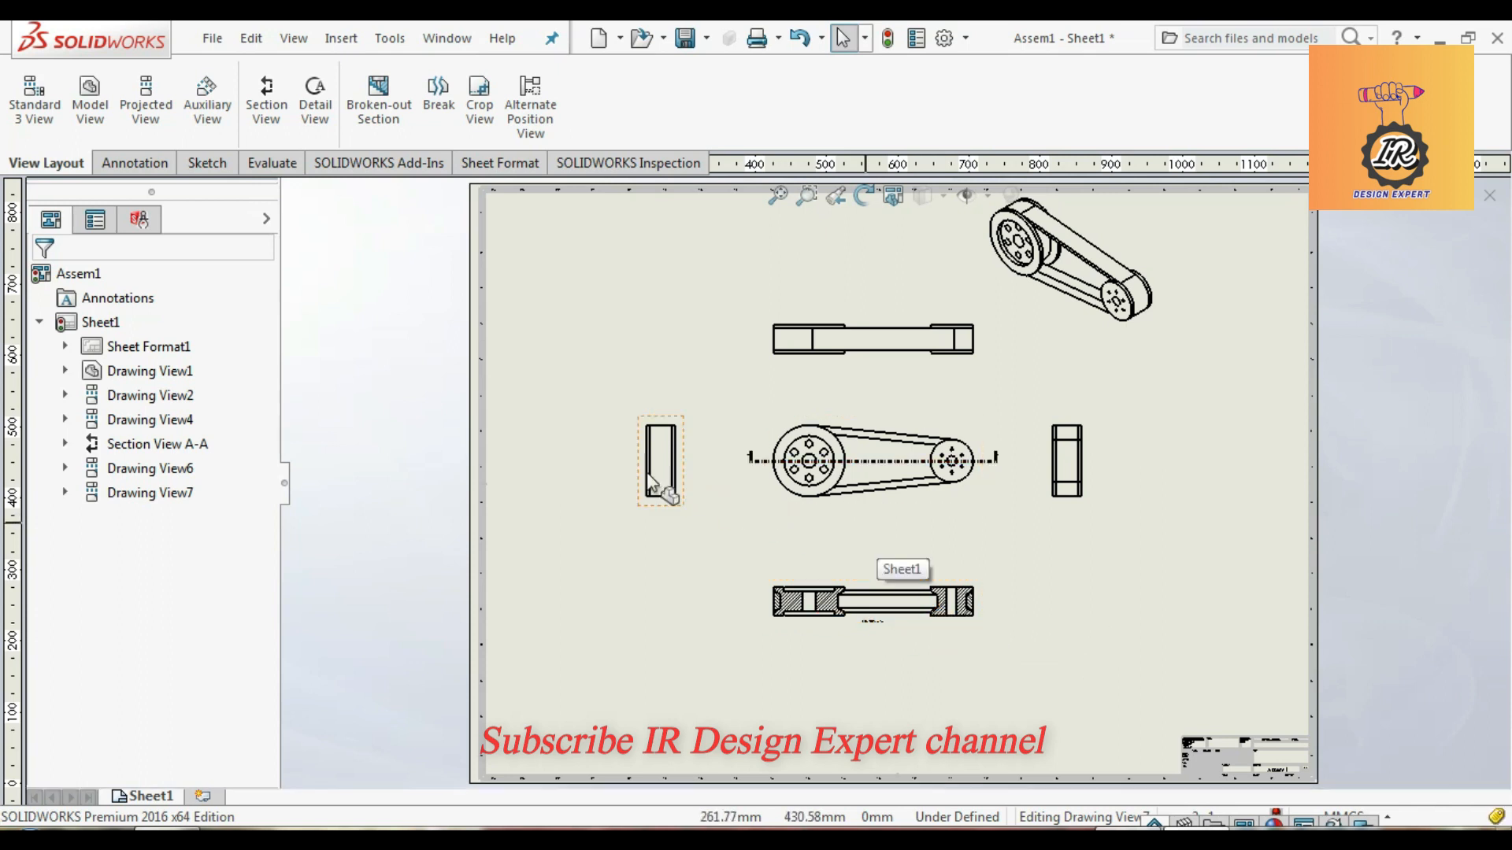
Step: Shift the front view and its left side view towards the sheet's left edge and bring the right side view closer
click(773, 499)
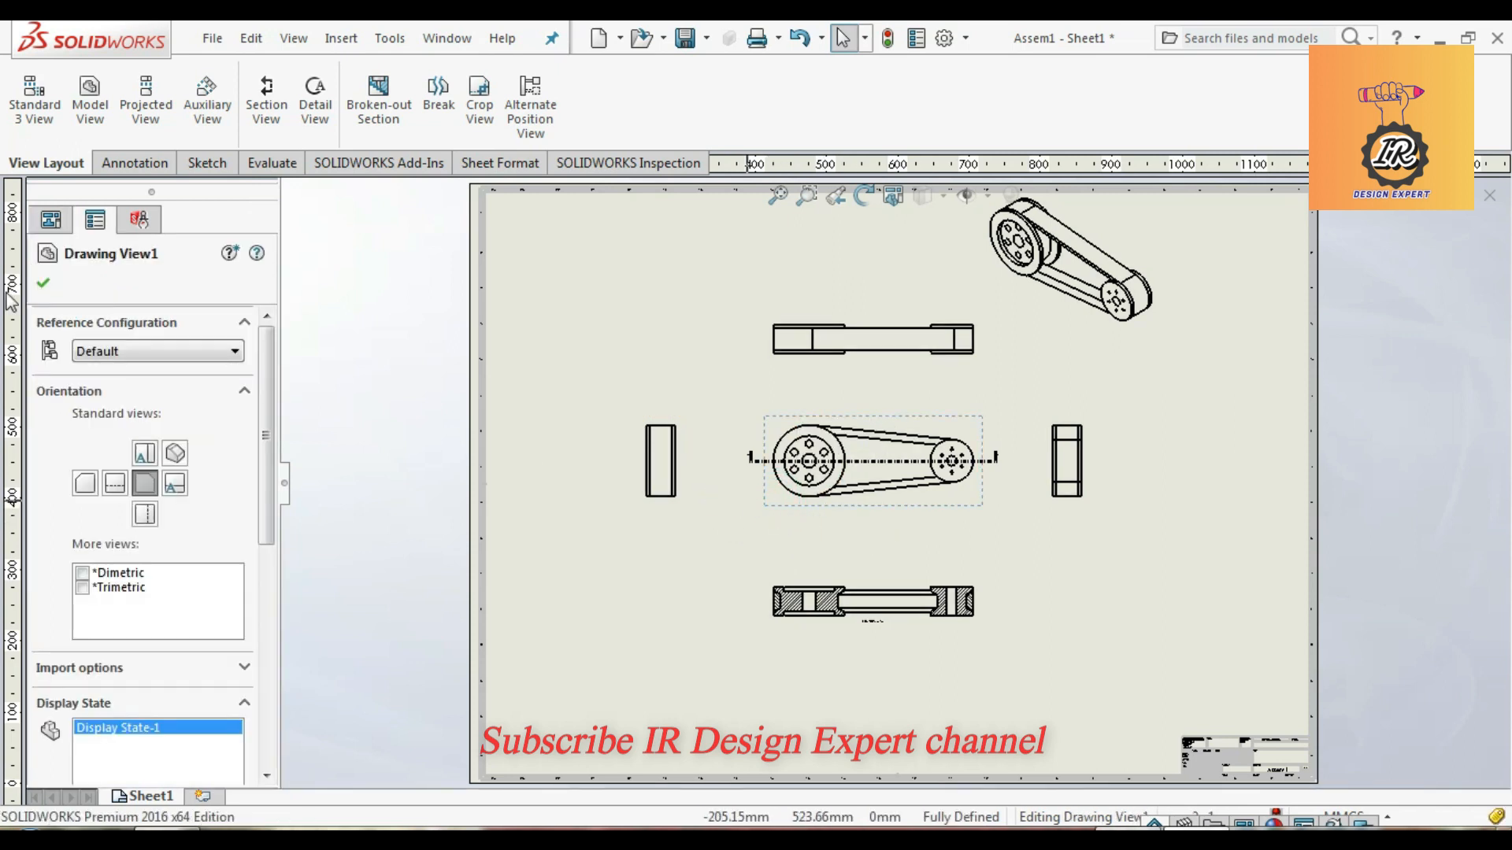
click(44, 282)
drag(767, 503, 561, 501)
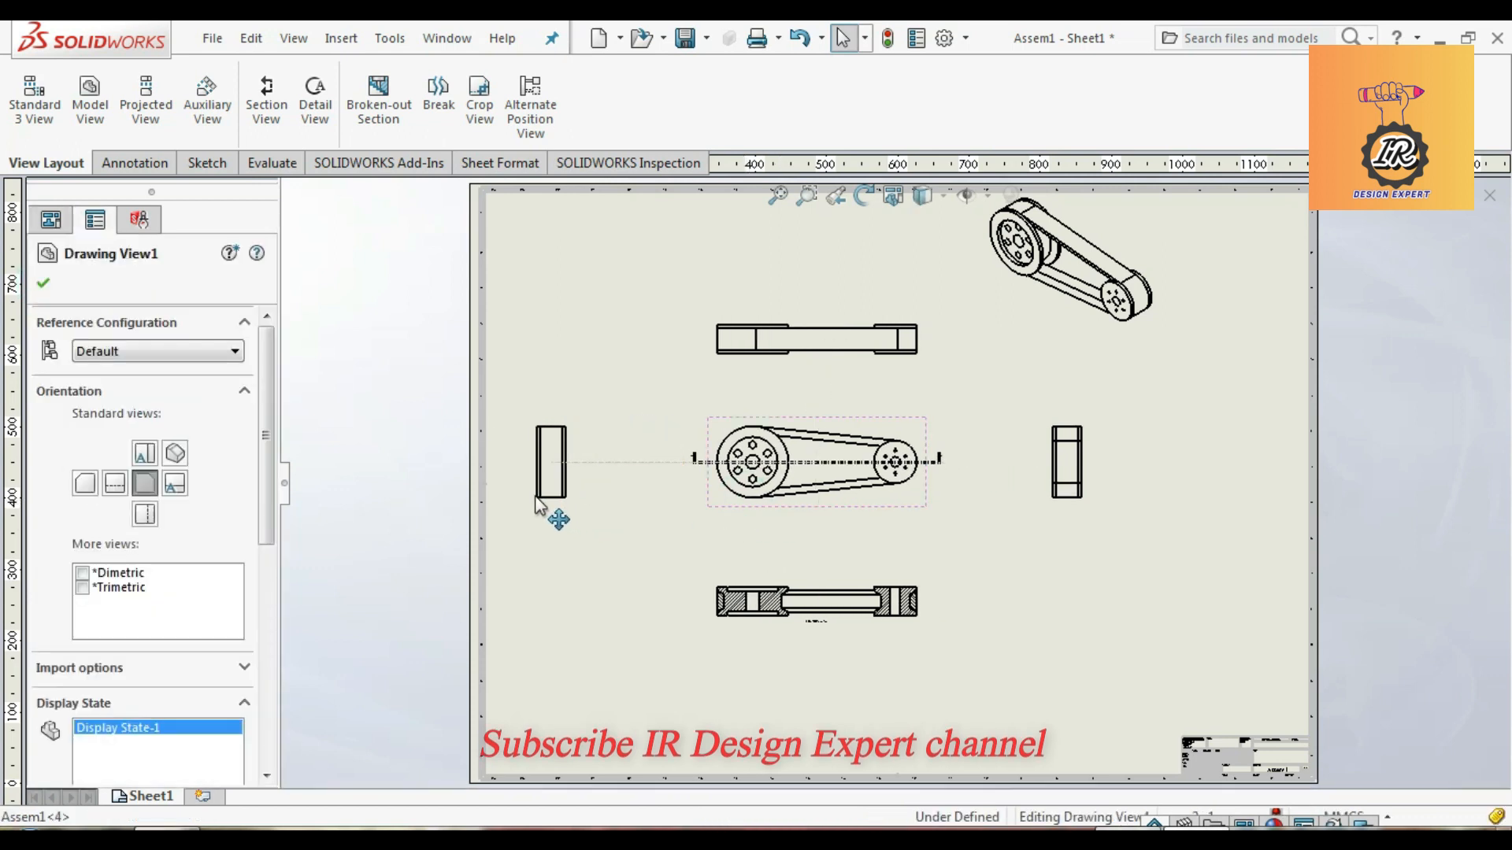
drag(721, 508, 648, 504)
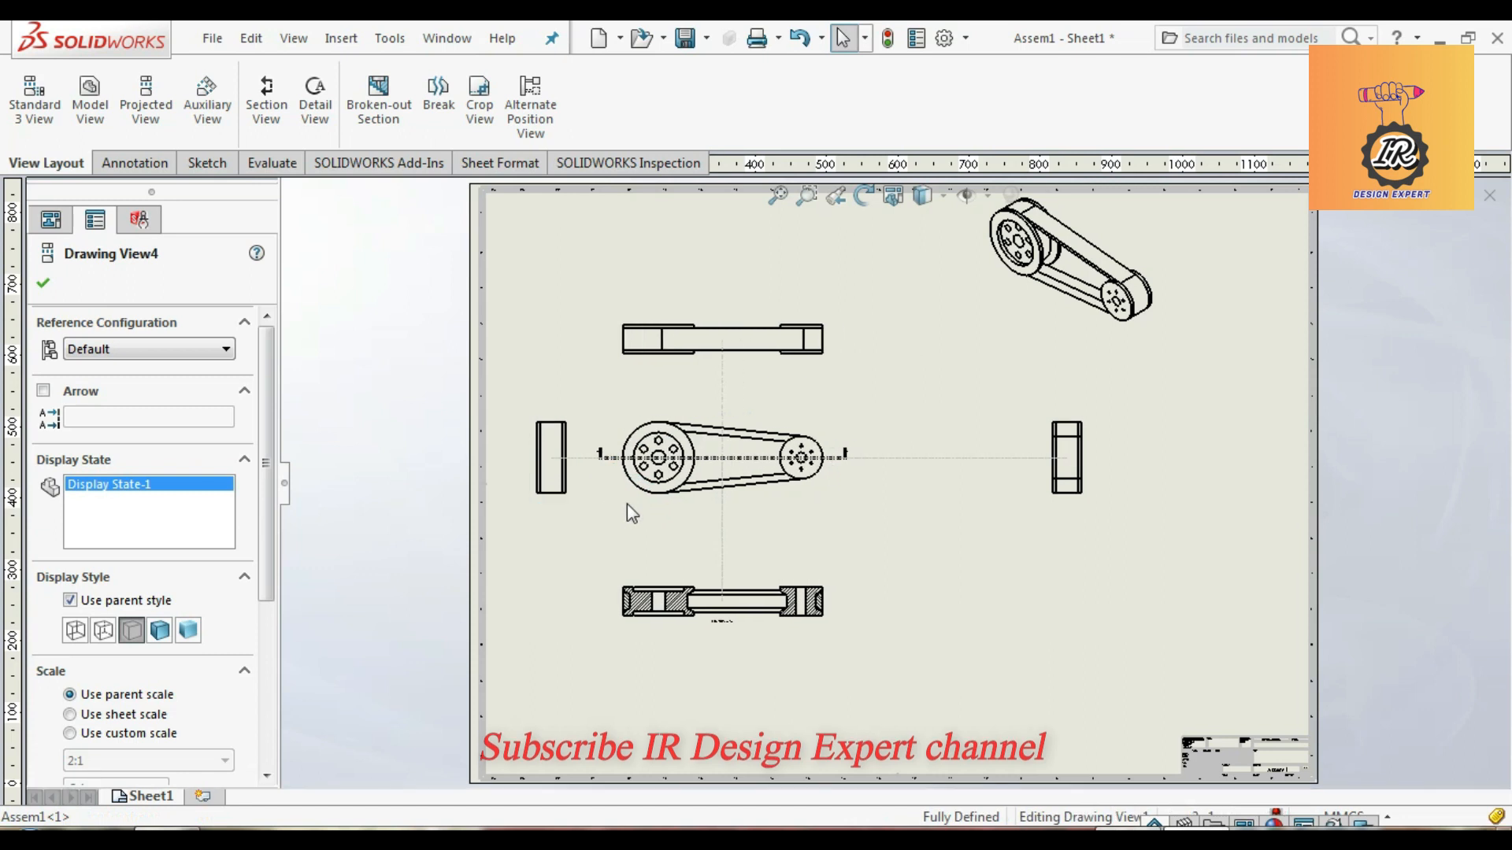
mouse_move(1051, 498)
mouse_down()
mouse_move(982, 513)
mouse_move(903, 498)
mouse_up()
click(815, 503)
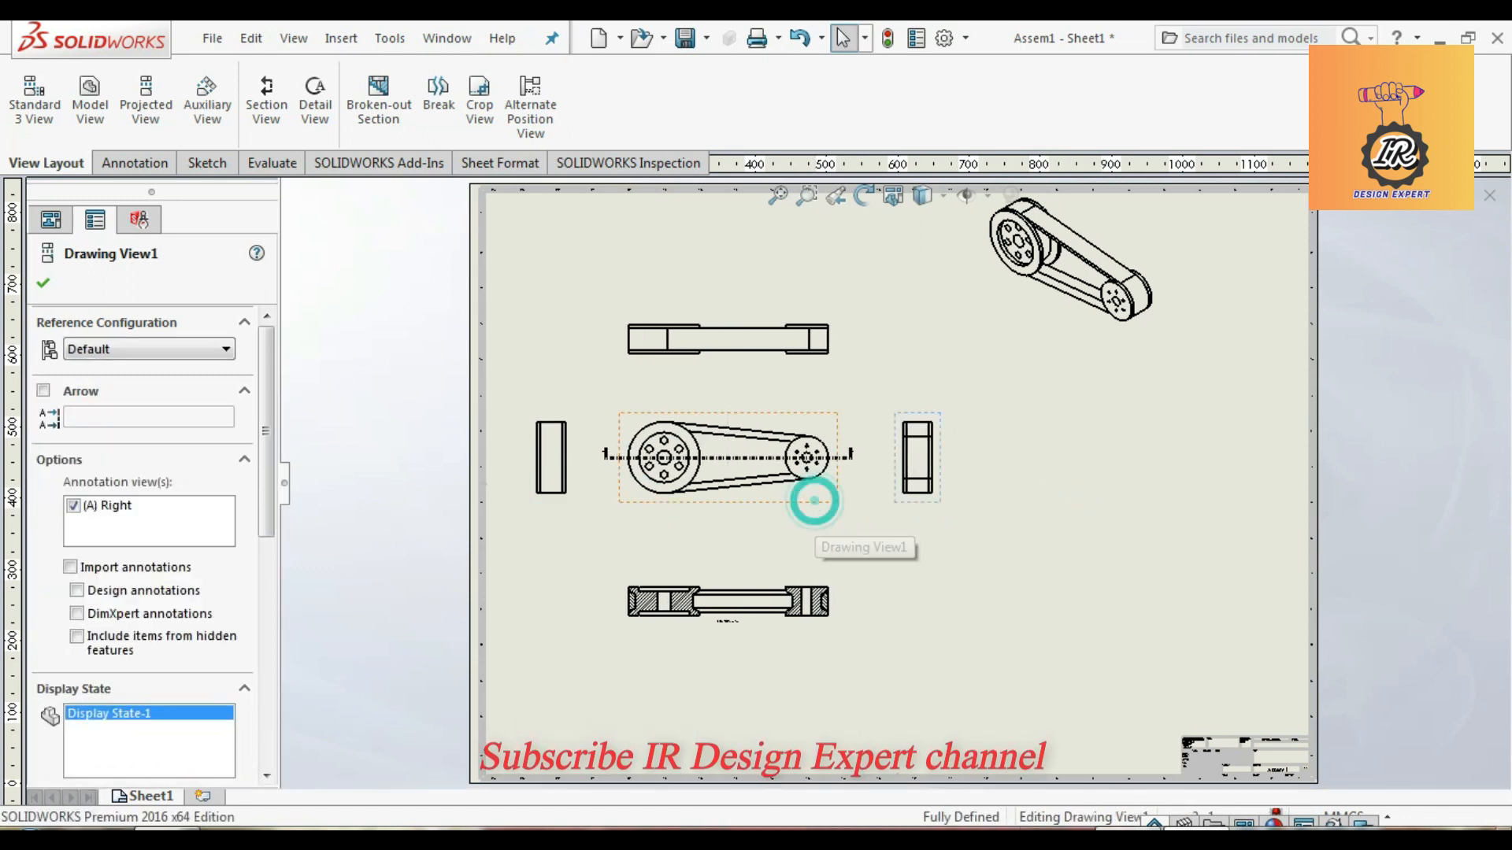
Step: Create section view B-B of the right side view with a vertical cutting line through its middle, placed to its right
click(915, 504)
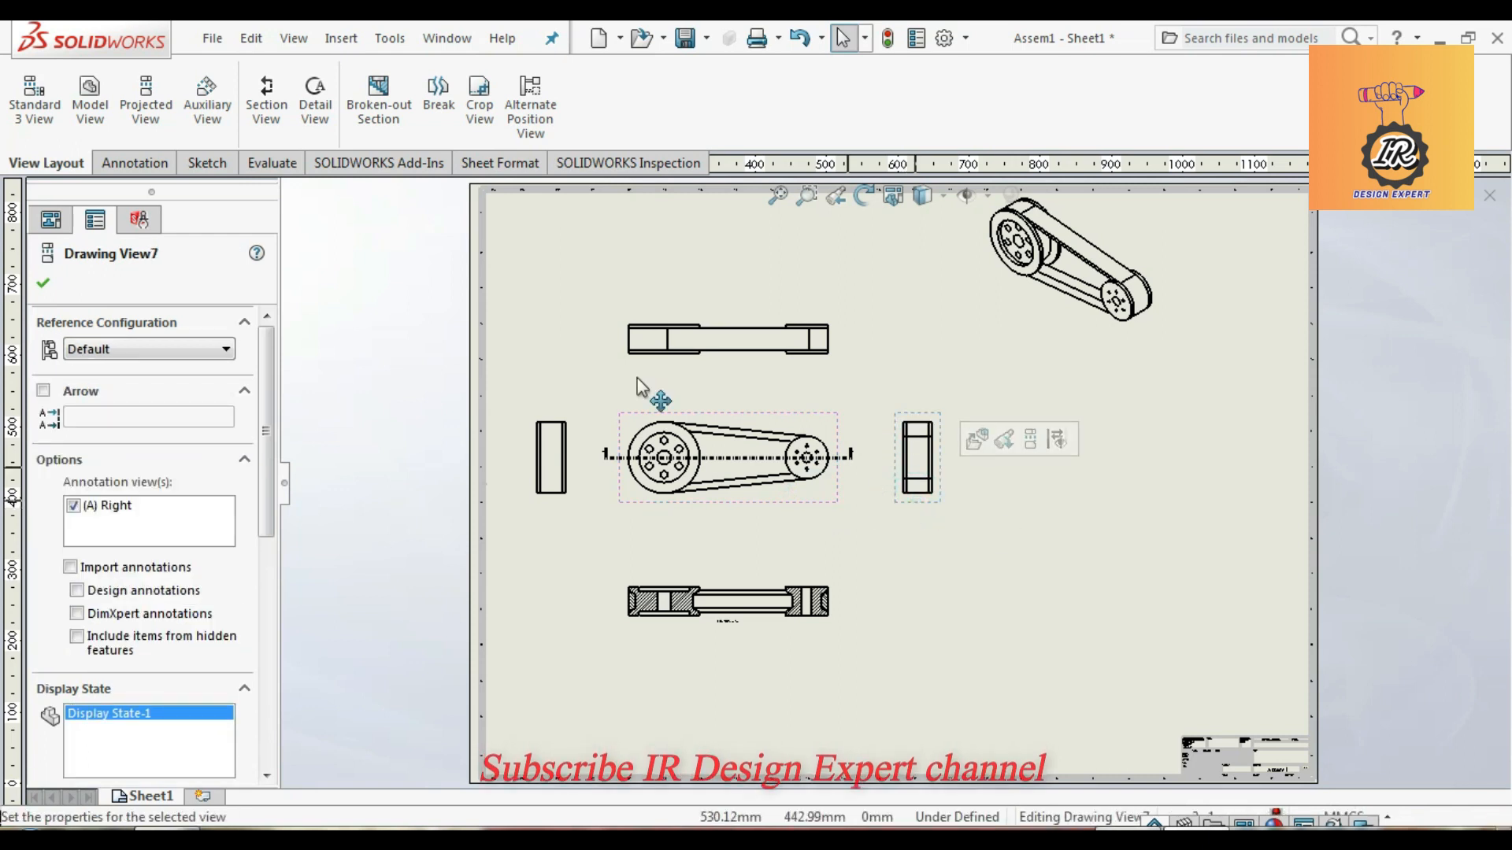
click(266, 103)
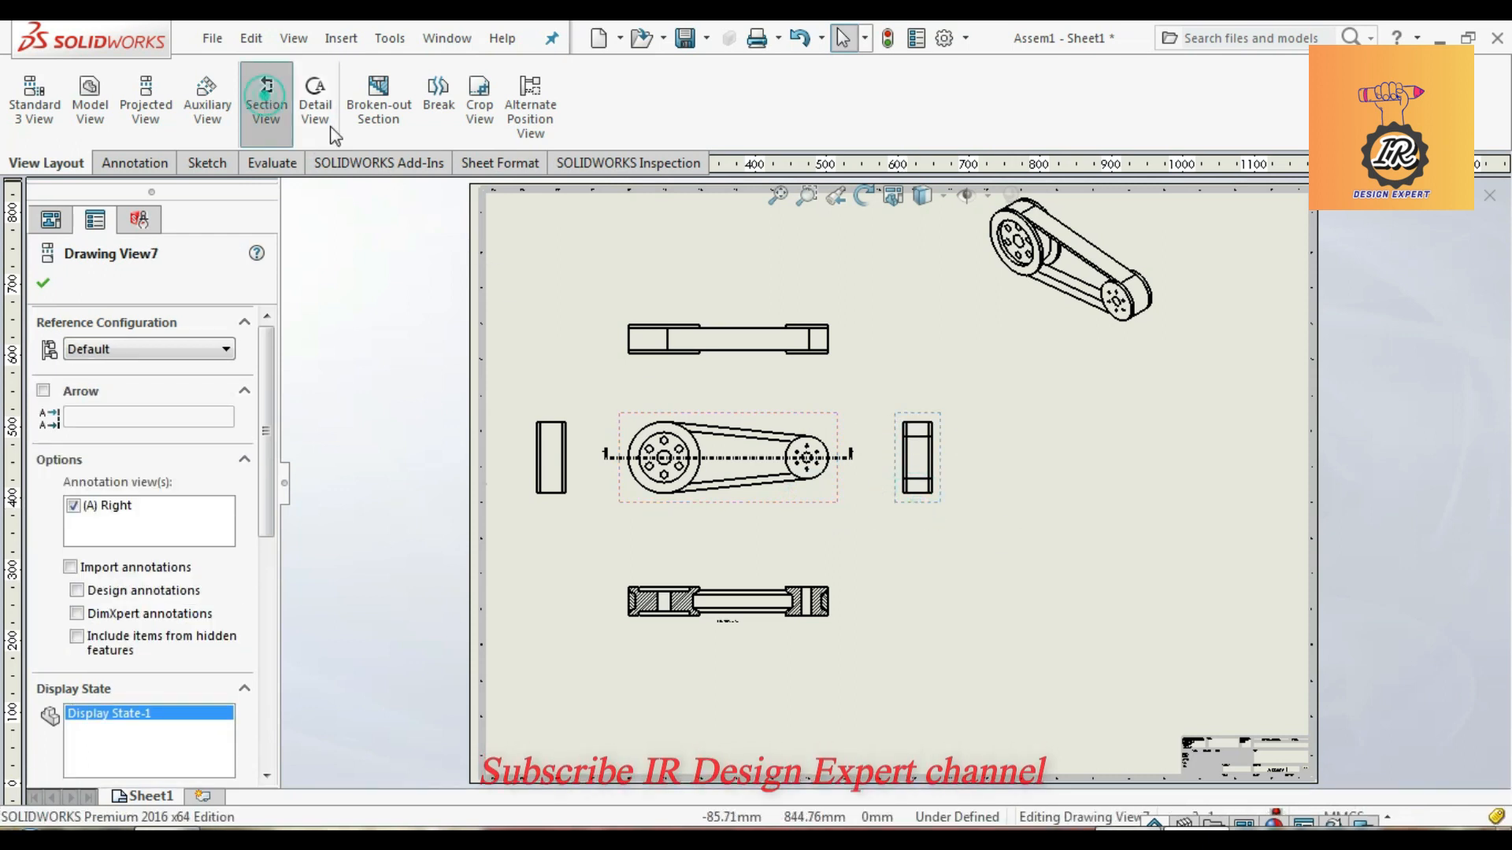
click(918, 426)
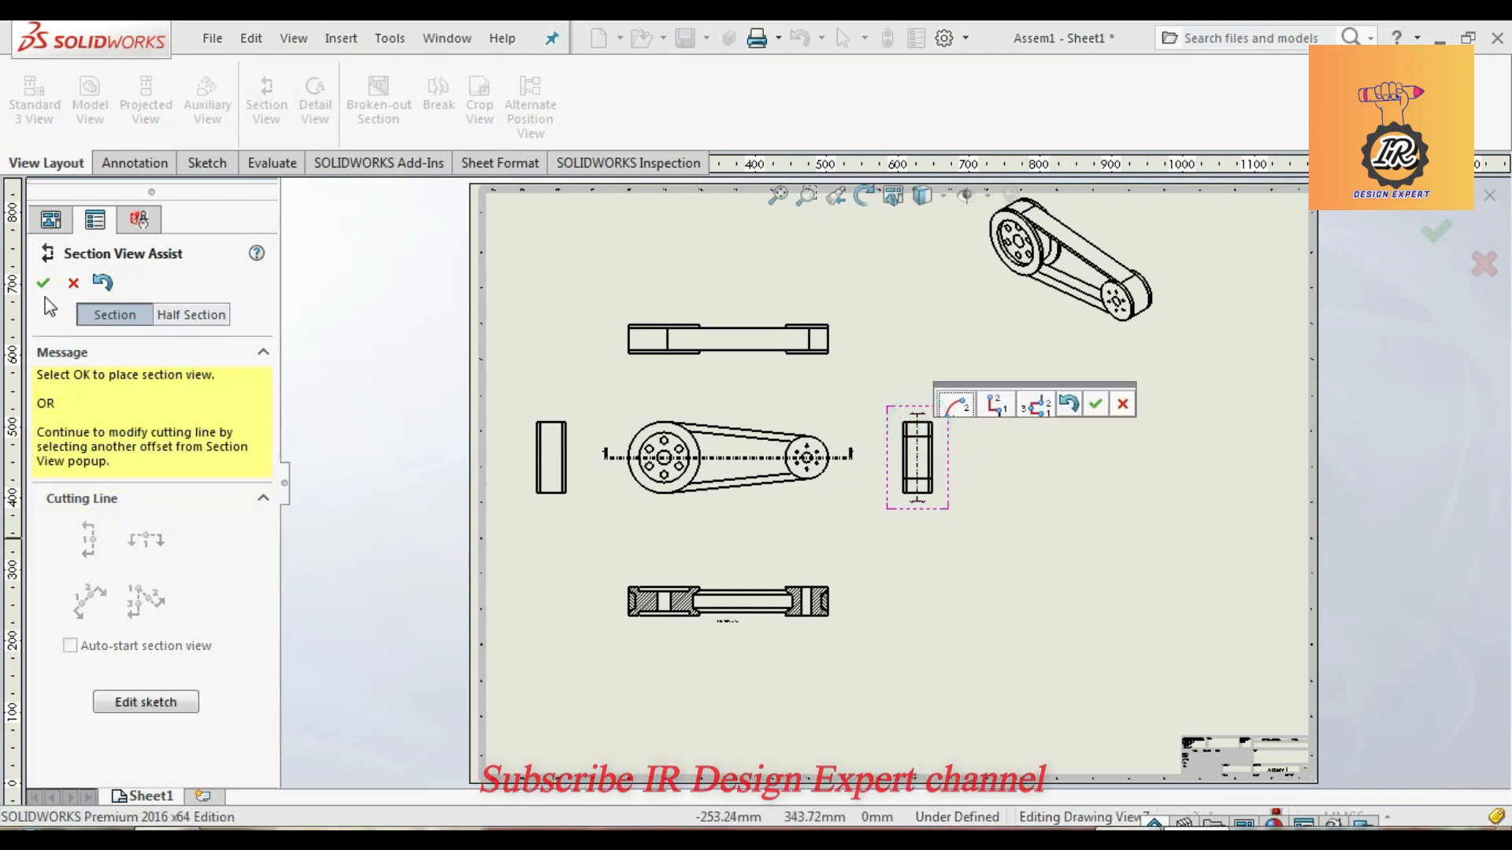
click(44, 282)
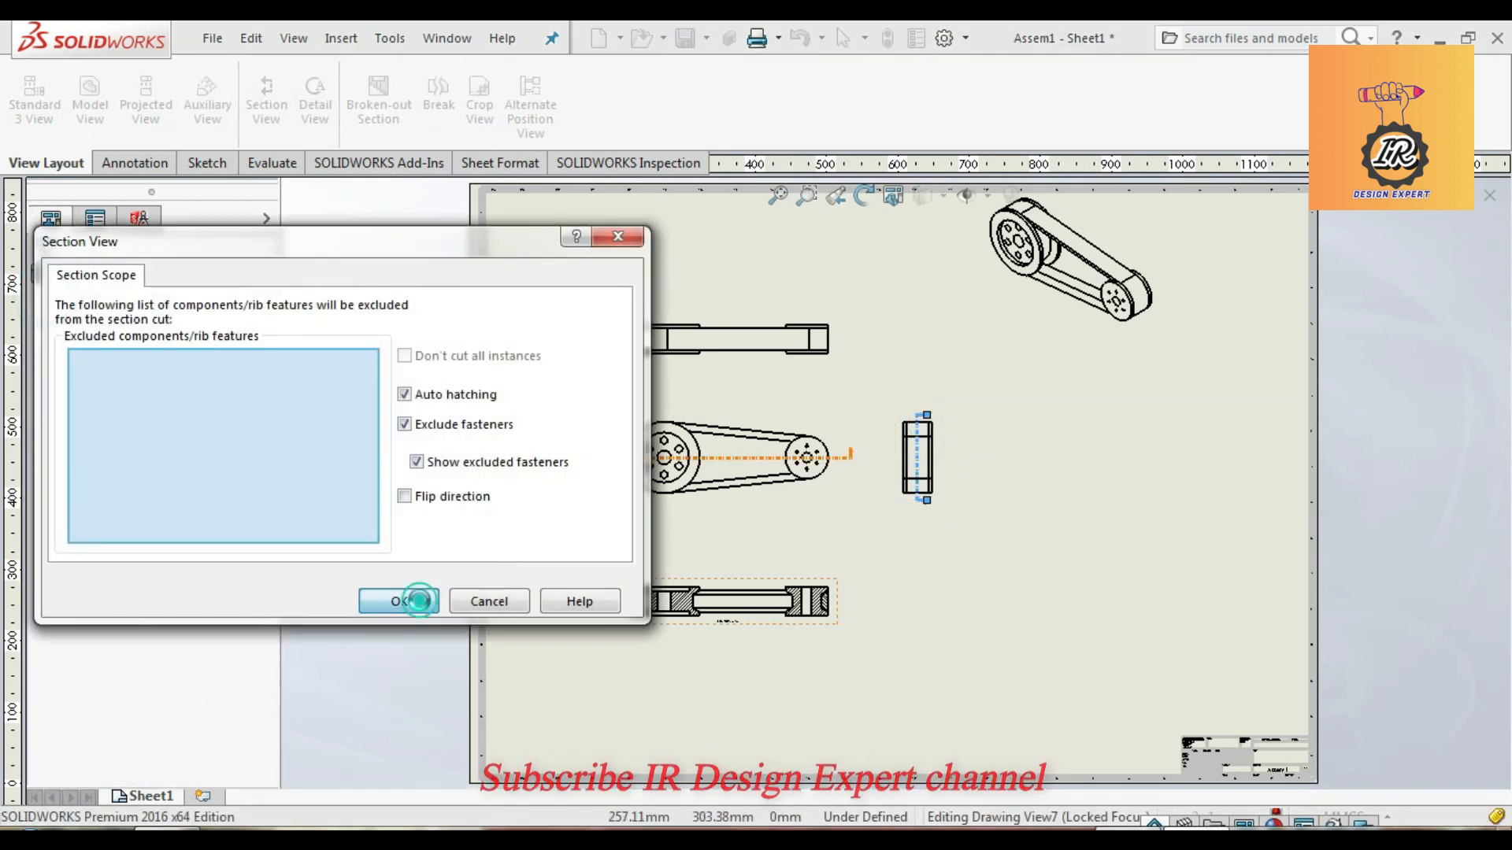
click(418, 602)
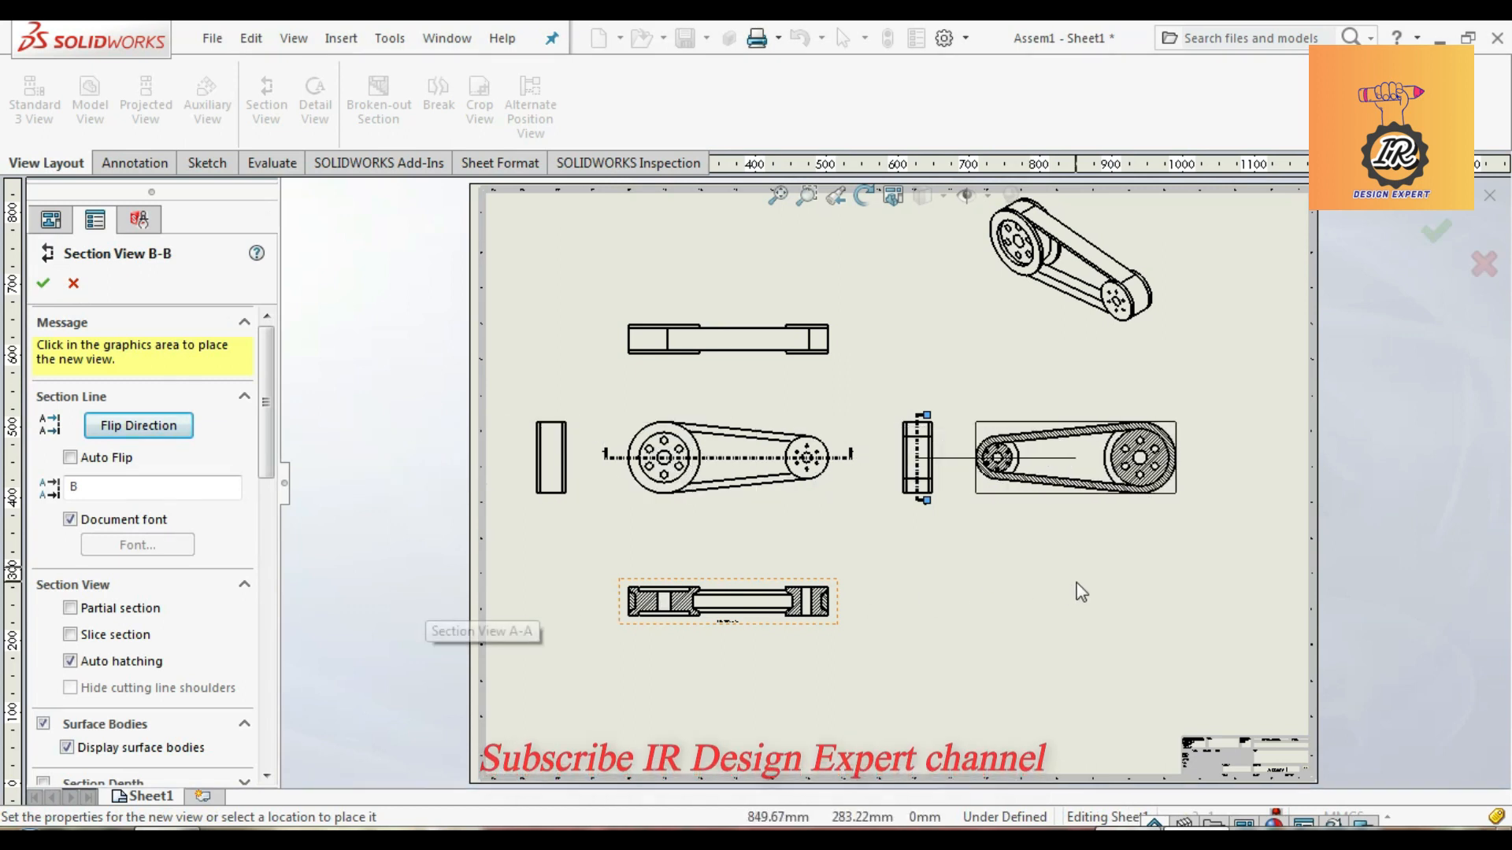
click(1123, 583)
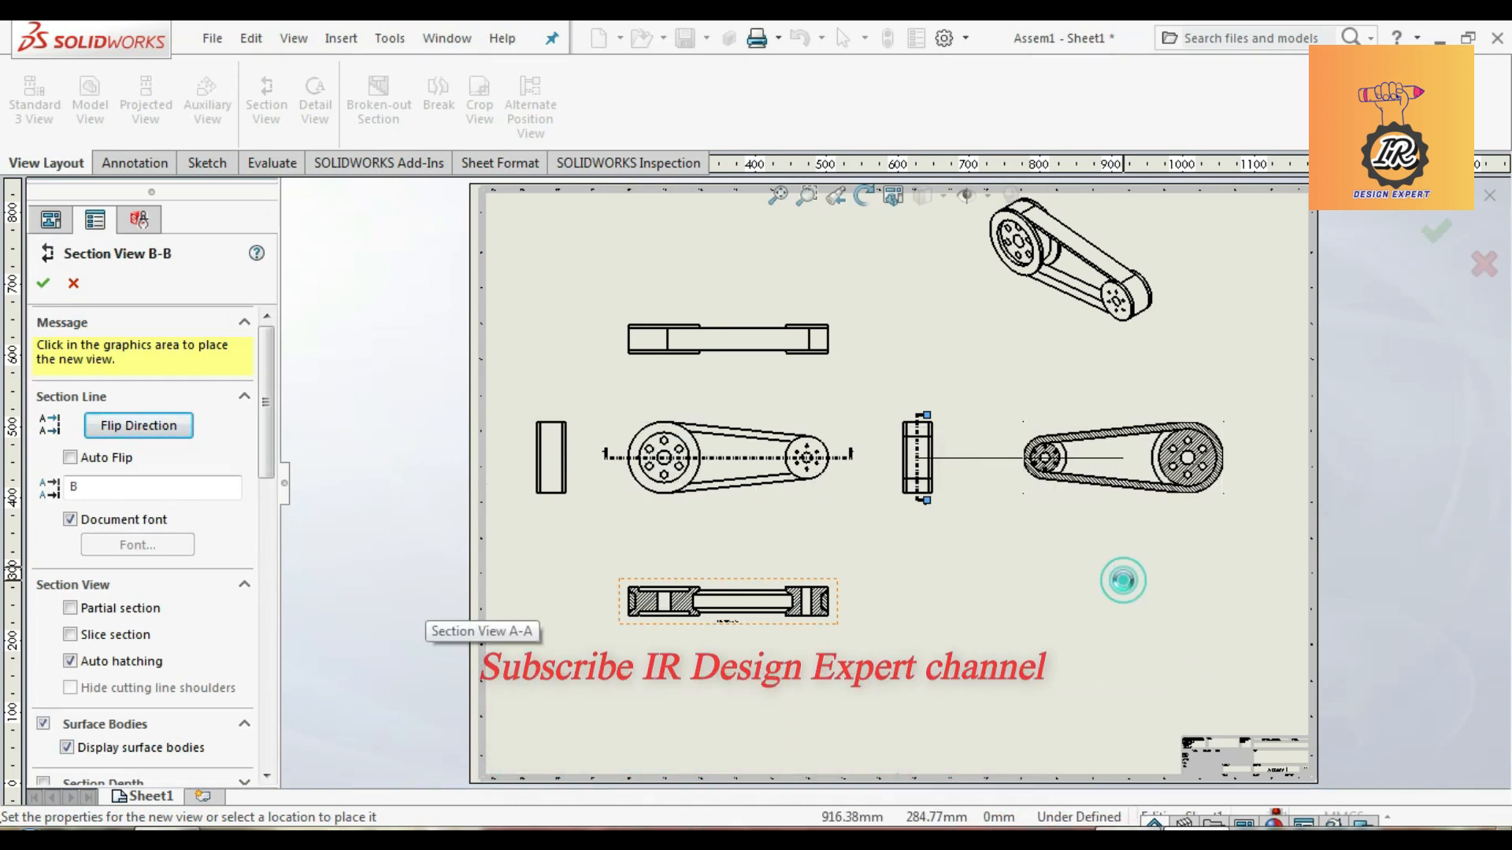
click(917, 418)
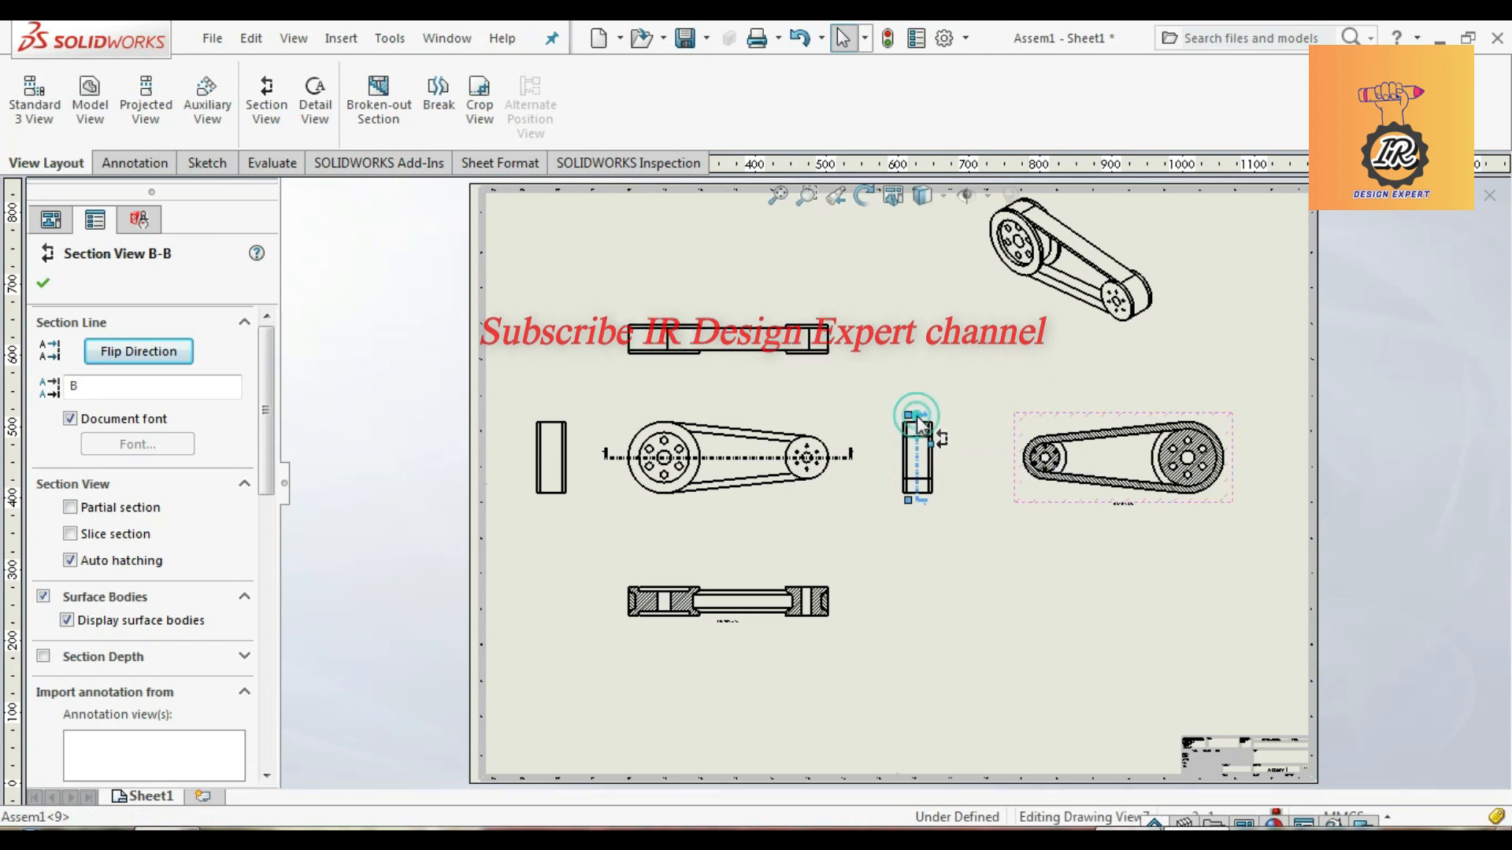
Step: Flip the cutting direction of section view B-B and accept the view
click(112, 352)
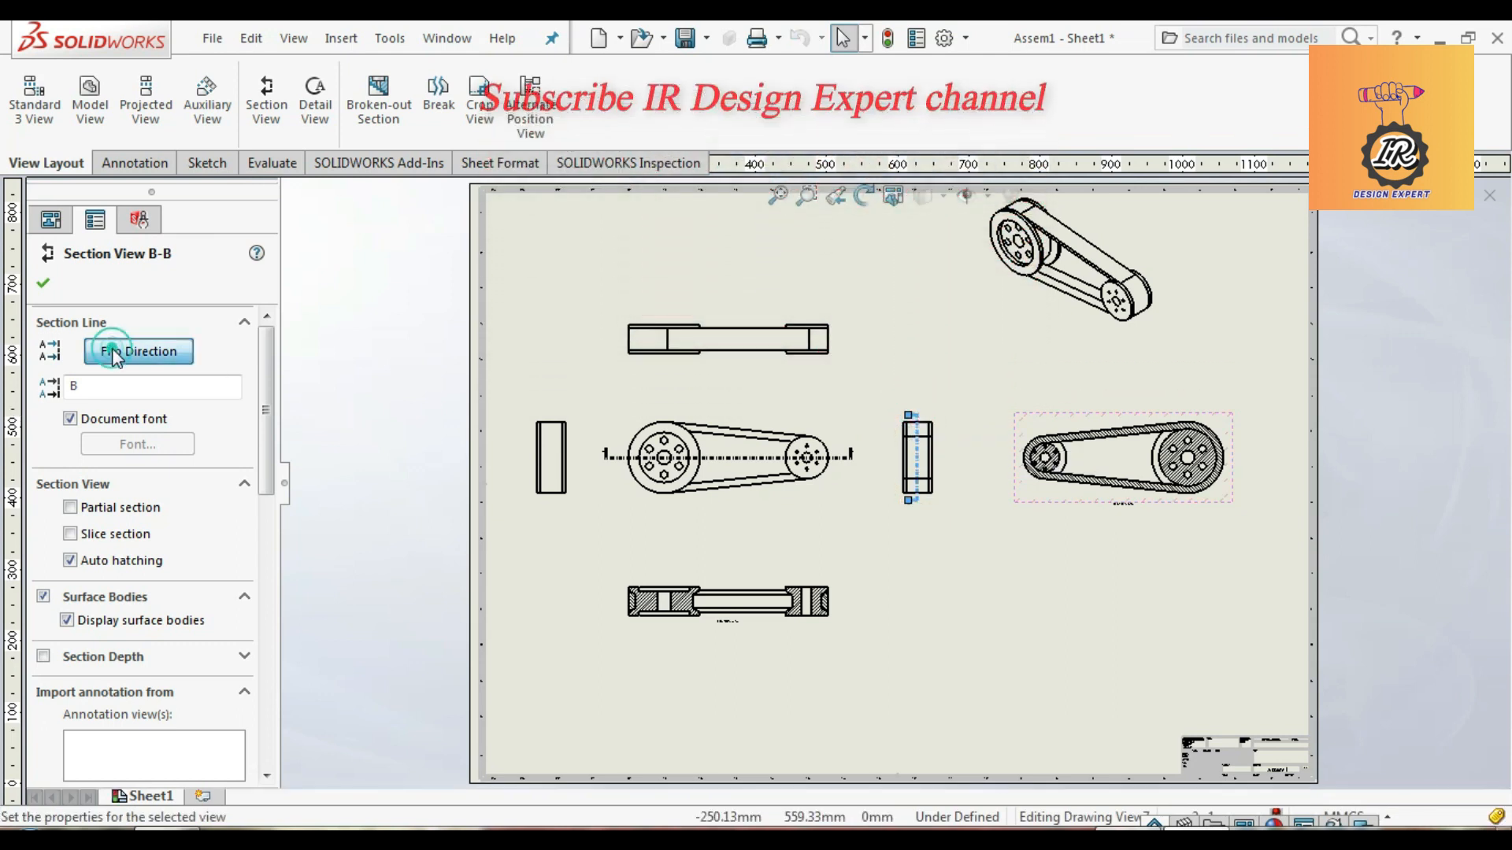
click(48, 287)
click(1032, 566)
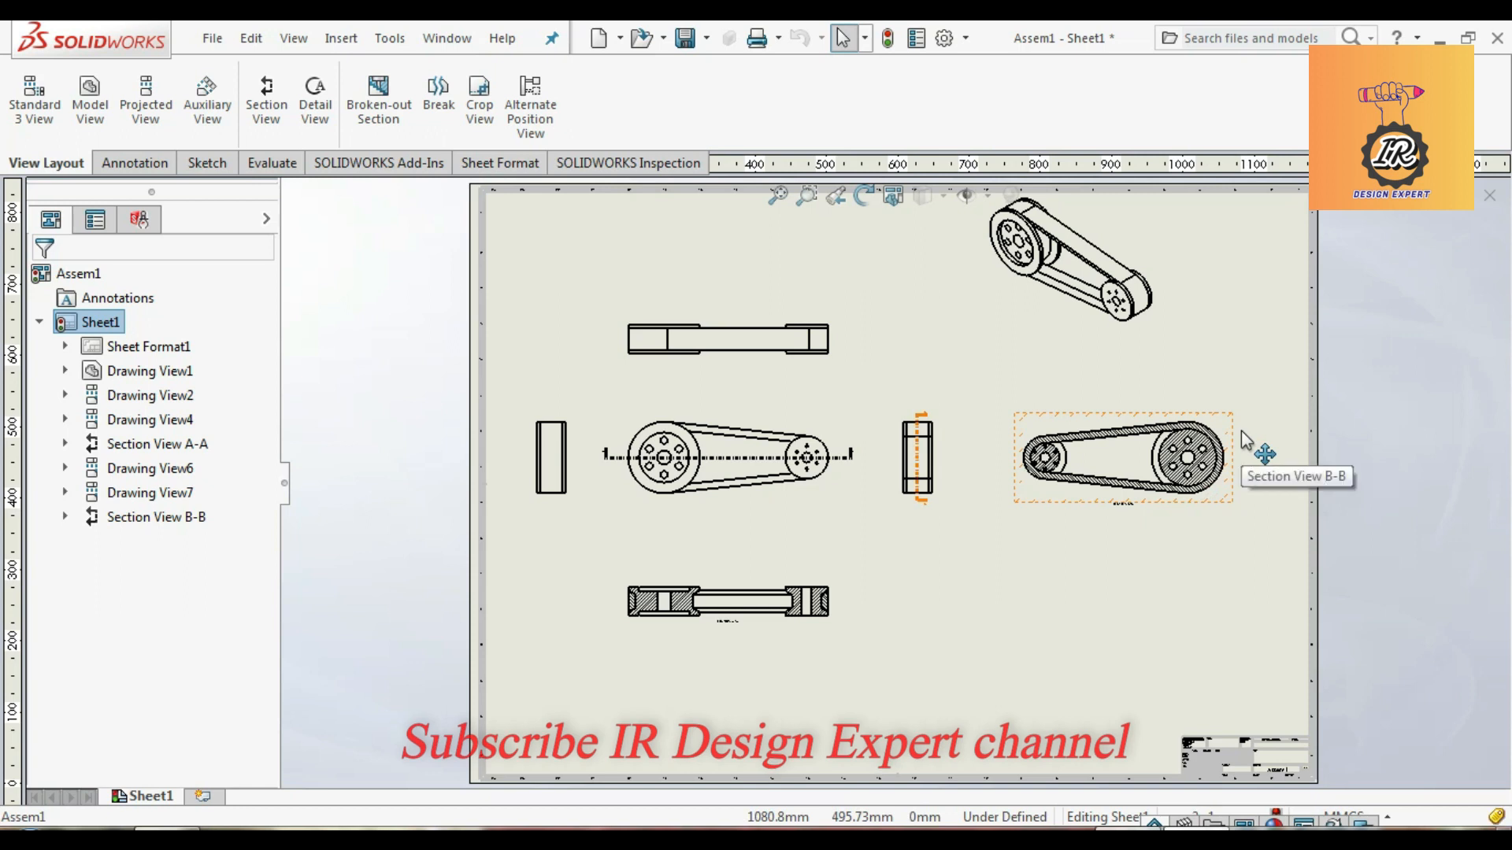
Step: Create a circular detail view around the small pulley in section view B-B and place it beneath that section view
scroll(1083, 493, down, 4)
scroll(1038, 482, down, 2)
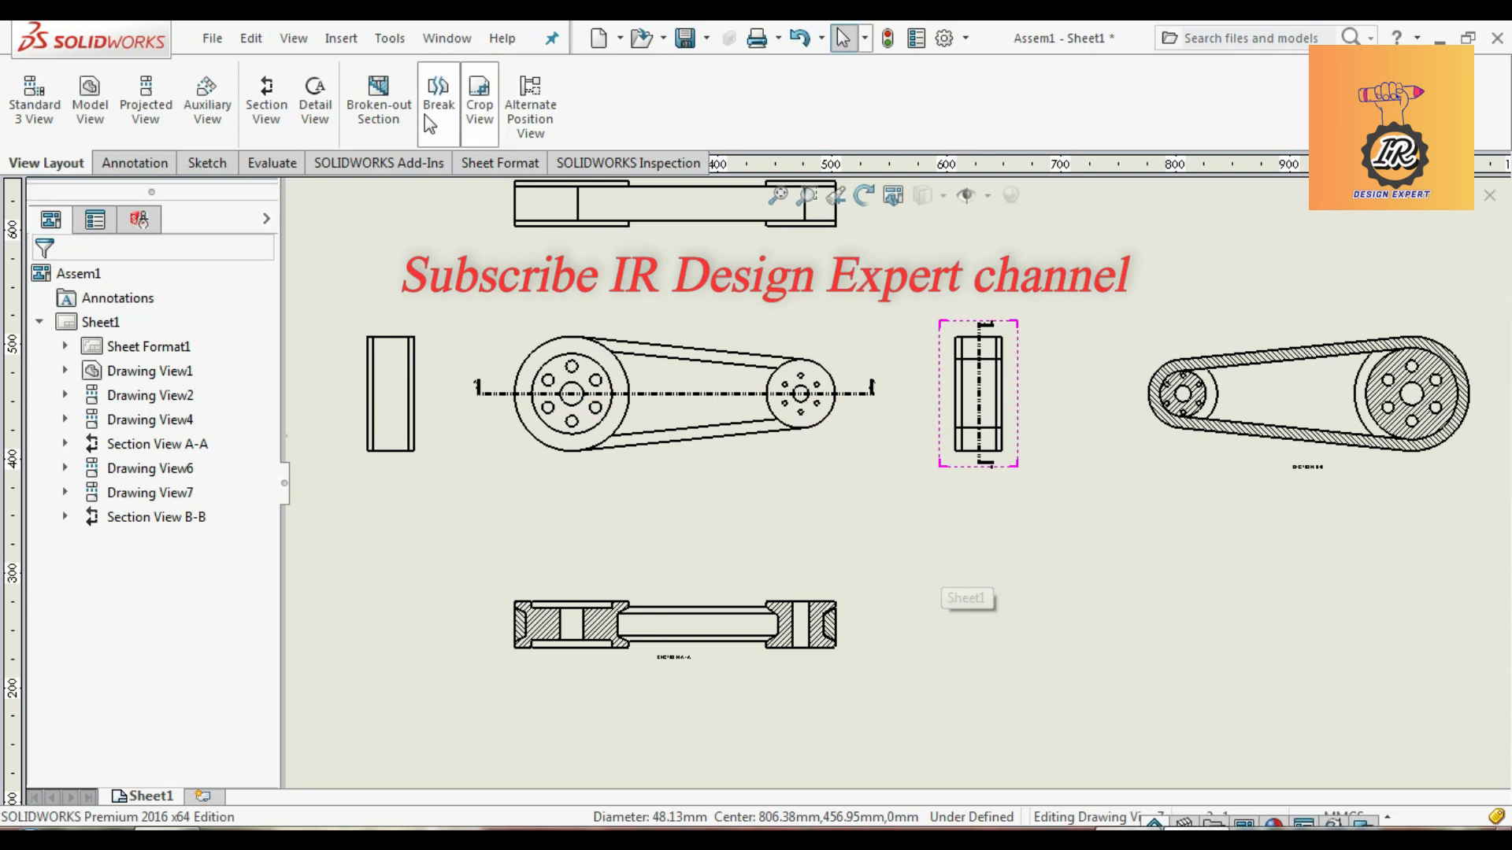
click(315, 100)
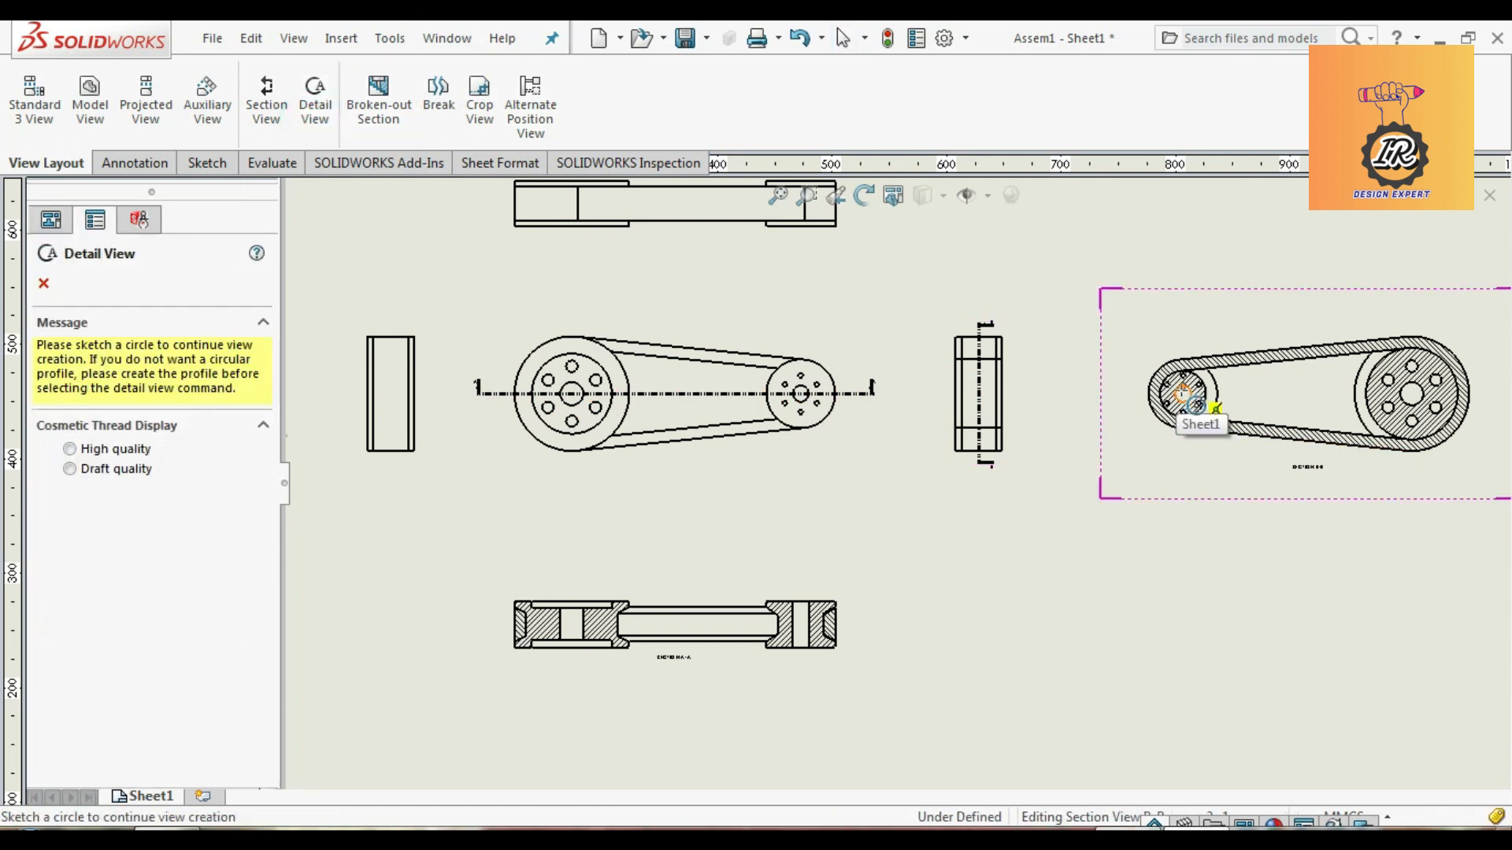
click(1184, 393)
click(1239, 394)
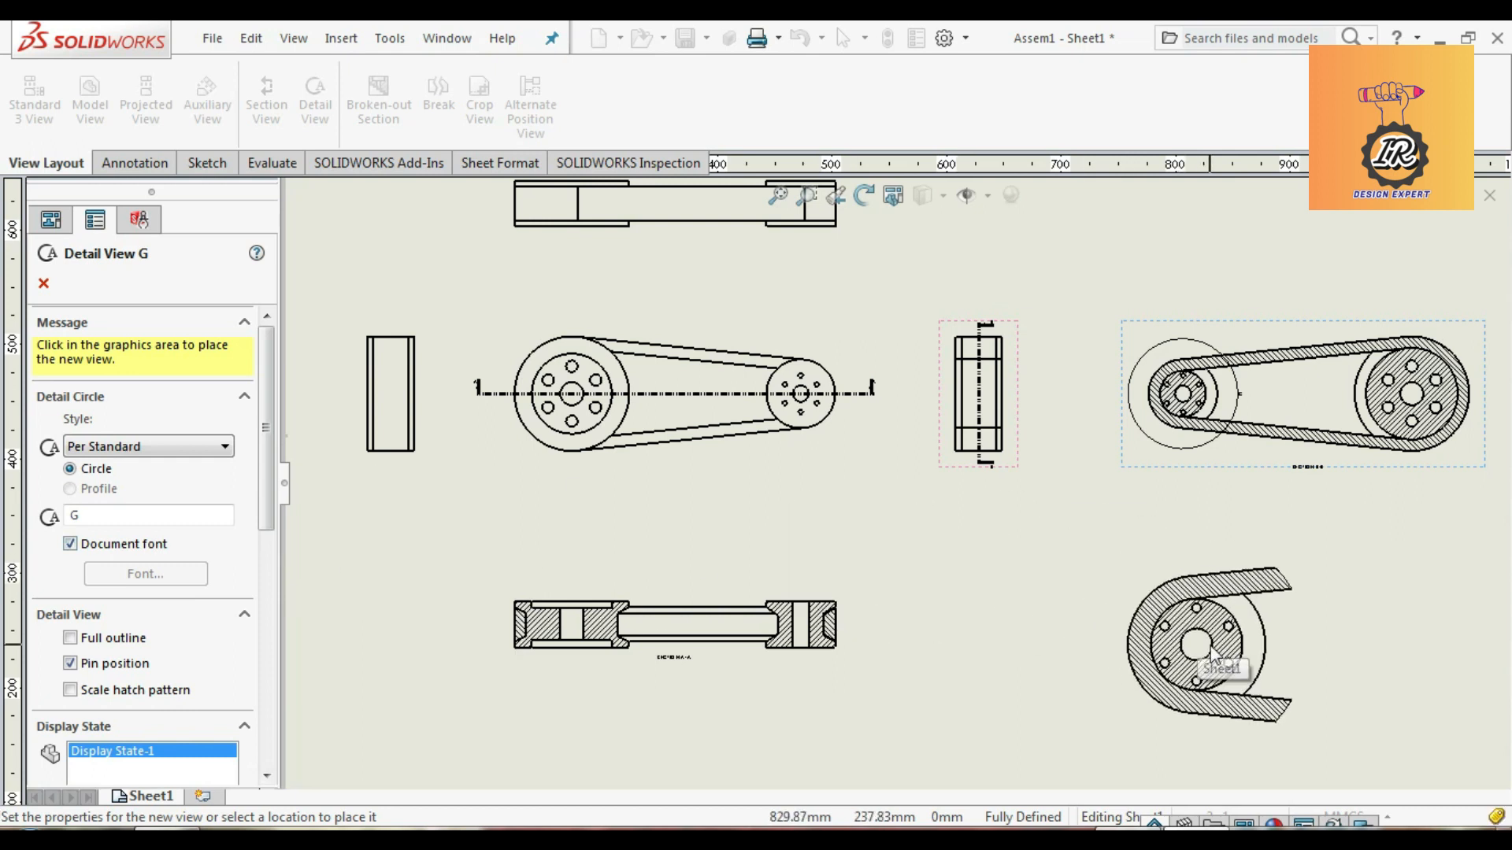
click(1189, 647)
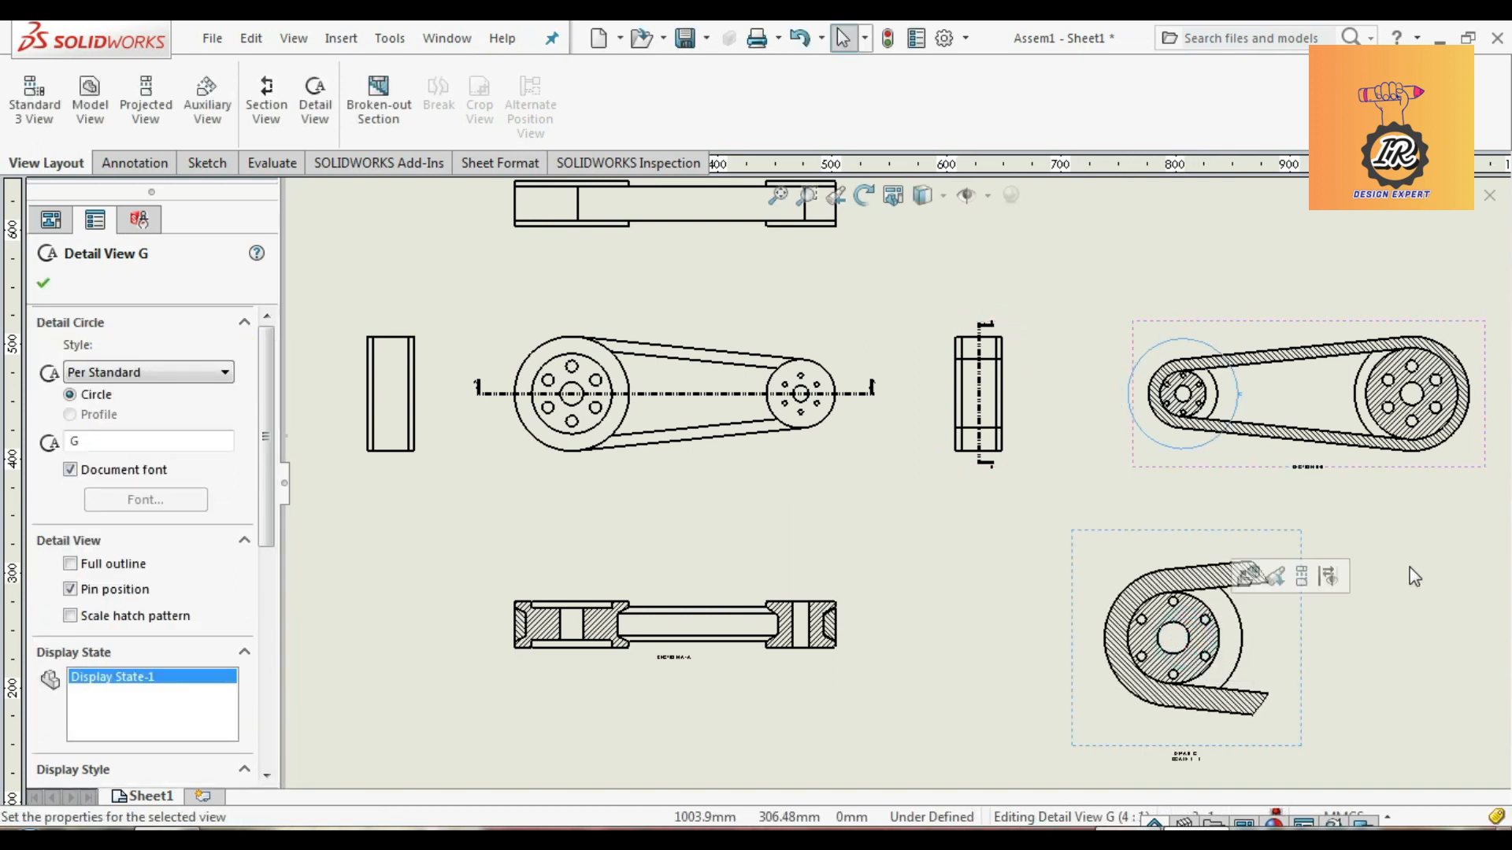
click(39, 285)
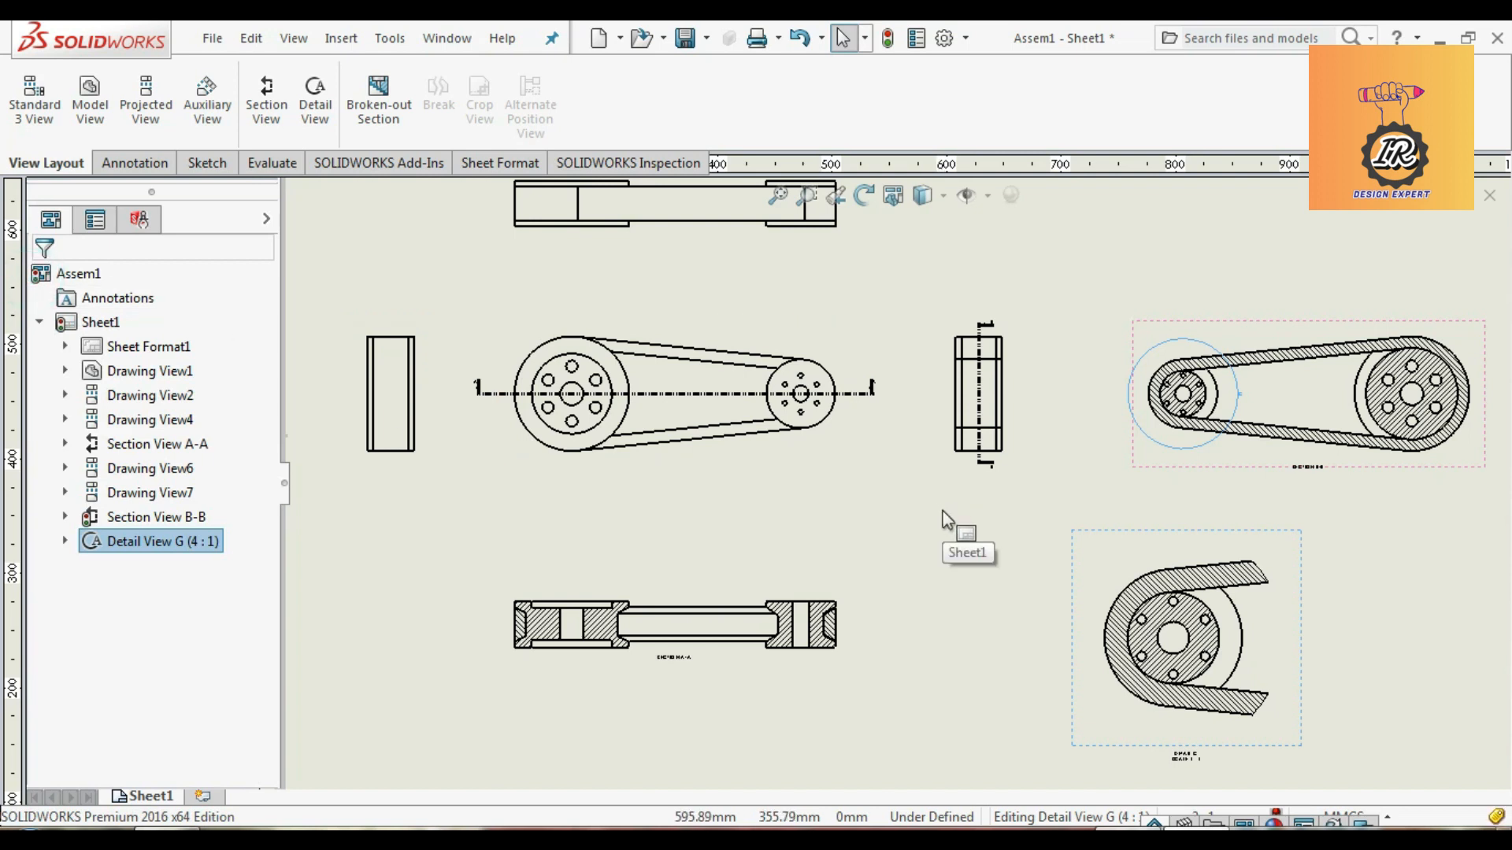
Step: Dimension the large pulley's overall width in the top view, placing the dimension to the left of the view
scroll(1006, 525, up, 5)
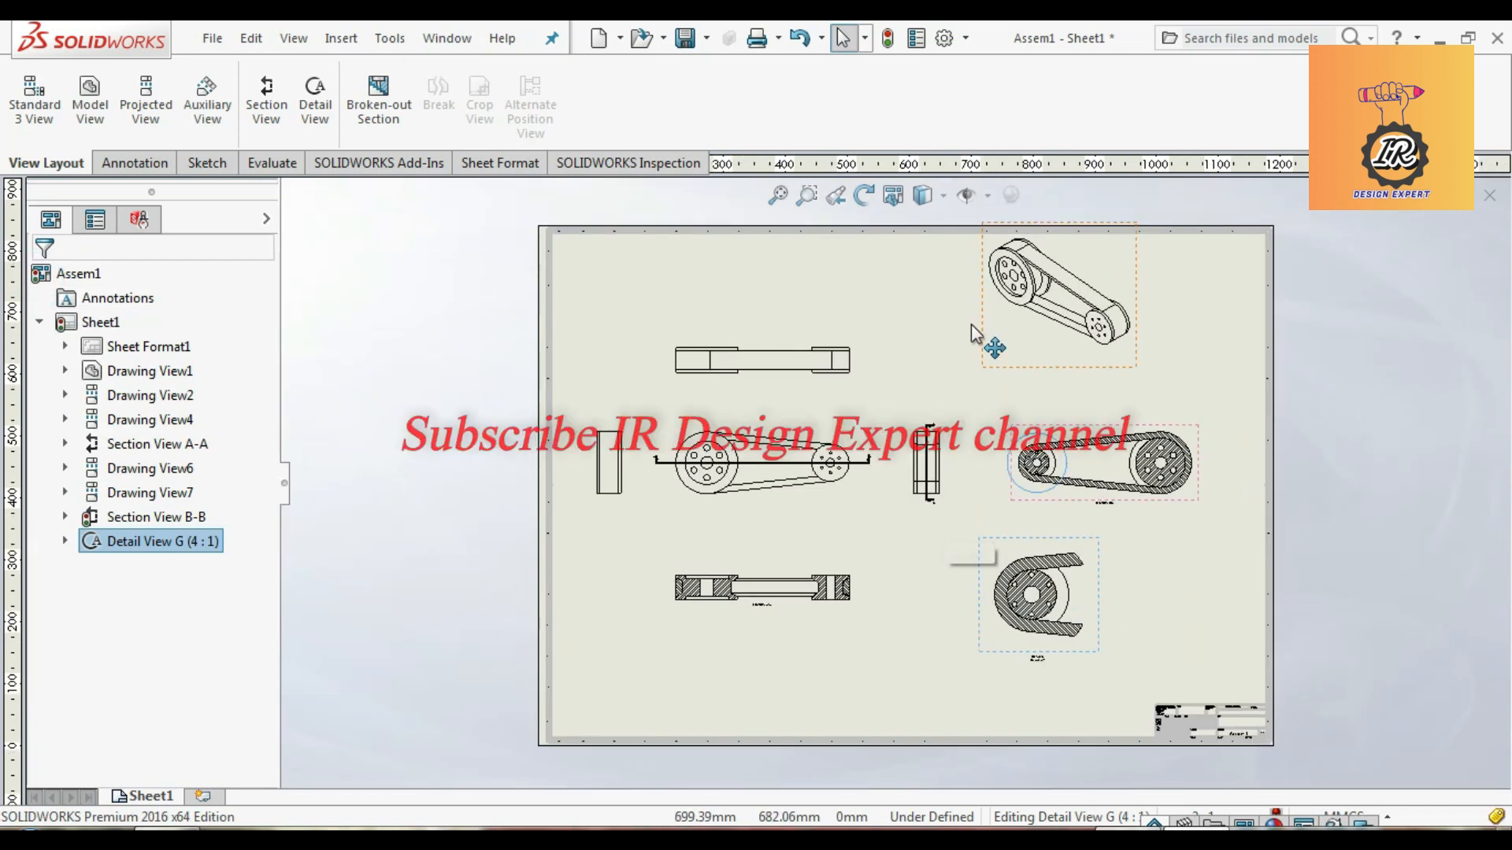
scroll(756, 401, down, 3)
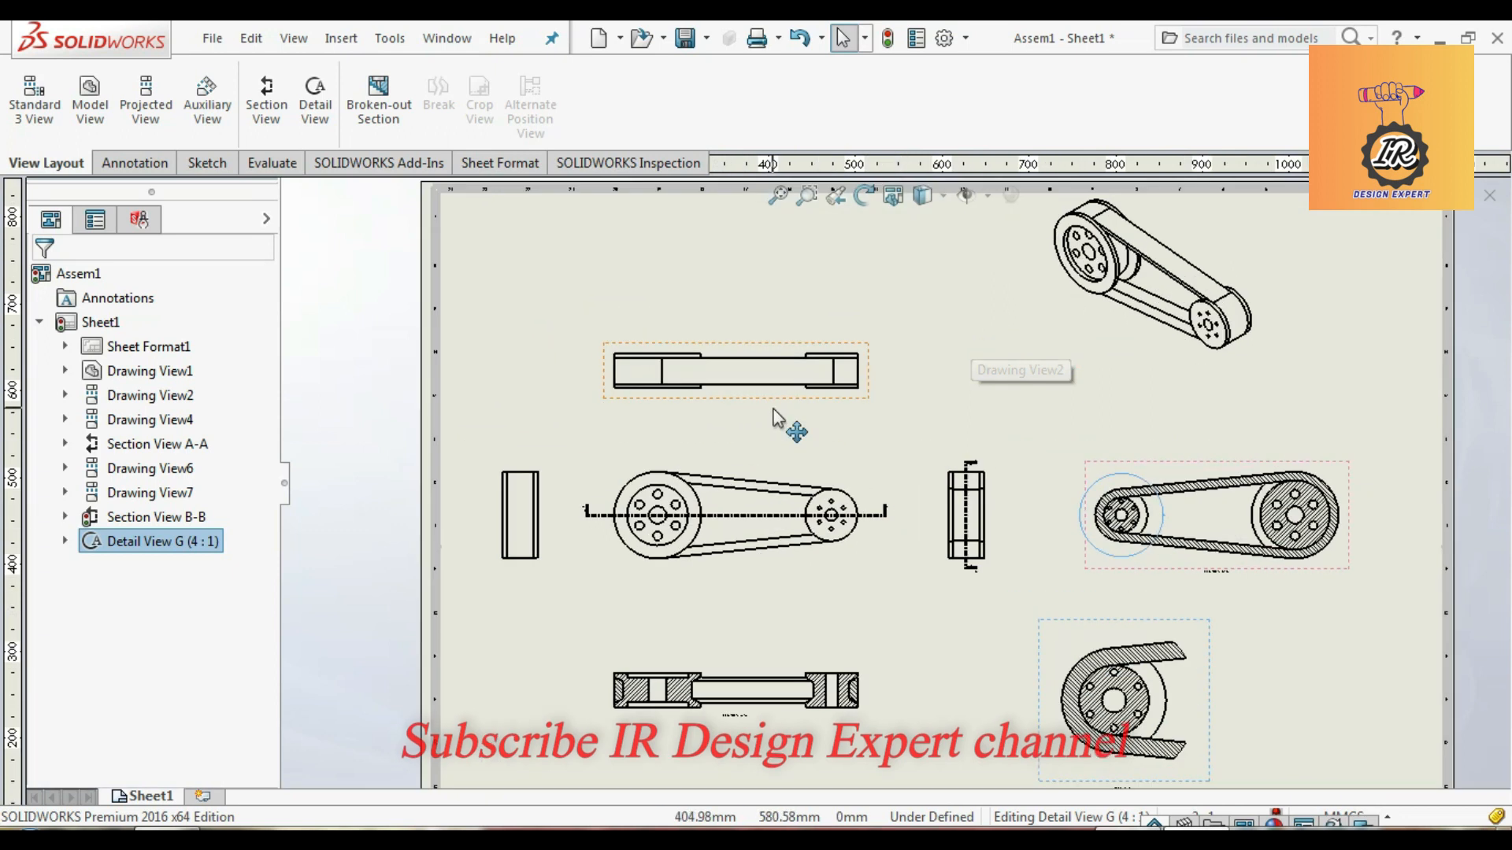
click(134, 163)
click(39, 96)
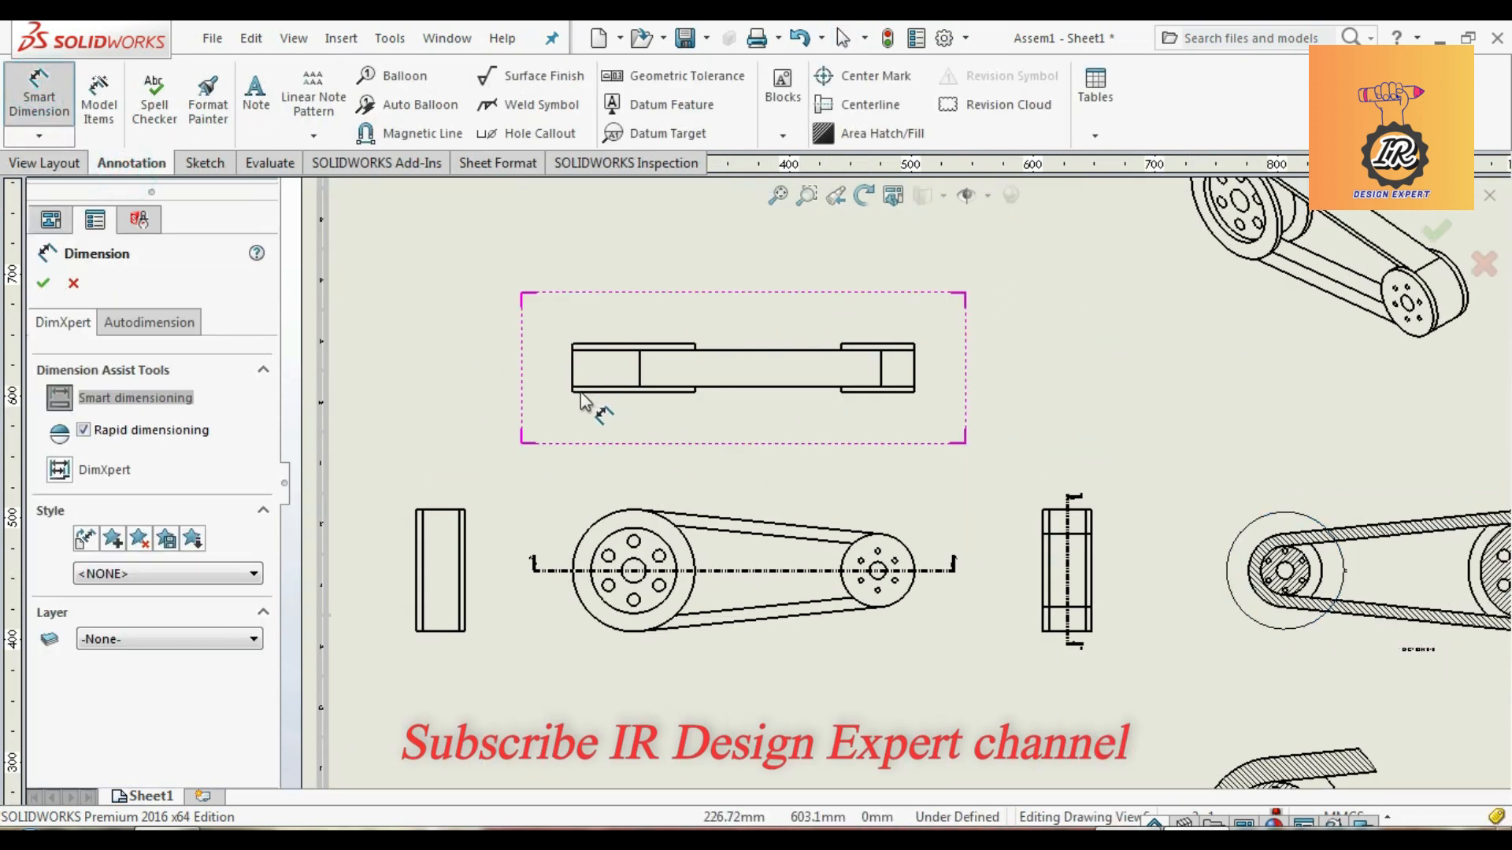
click(654, 390)
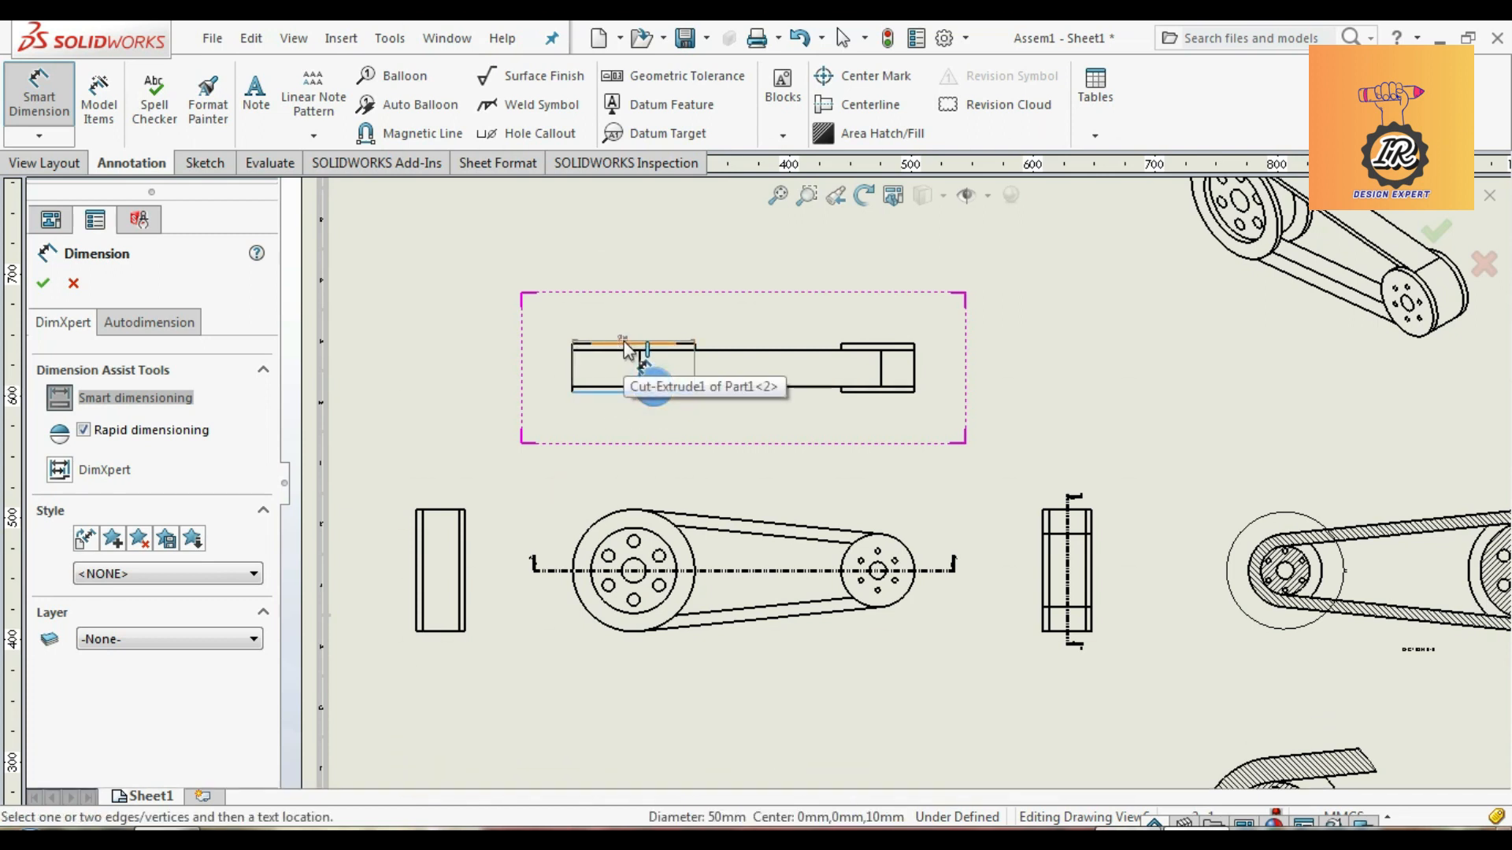
click(623, 344)
click(446, 349)
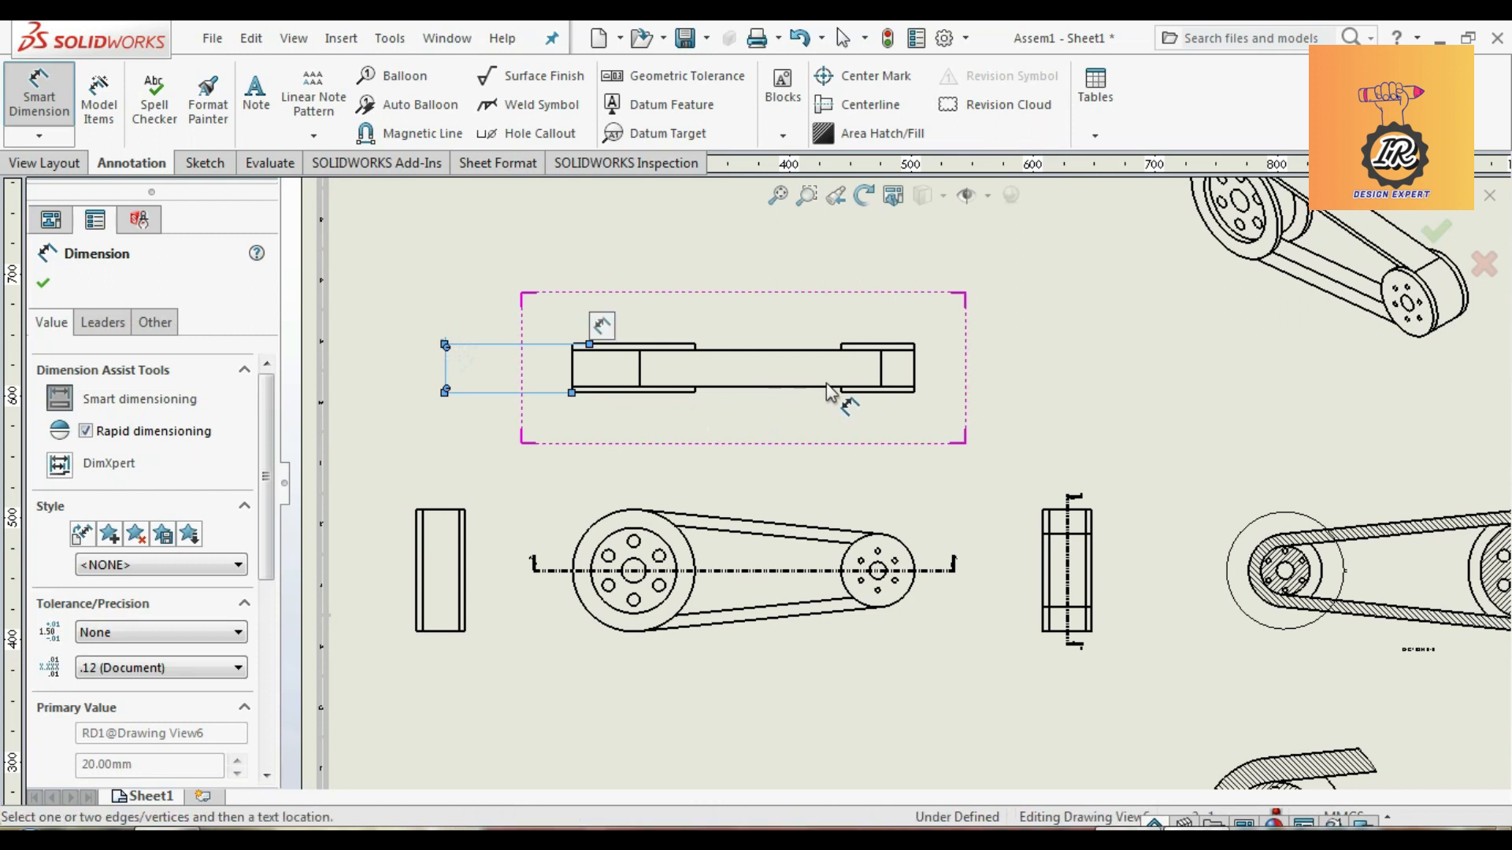
Step: Dimension the small pulley's overall width in the top view, placing the dimension just right of the view
click(852, 341)
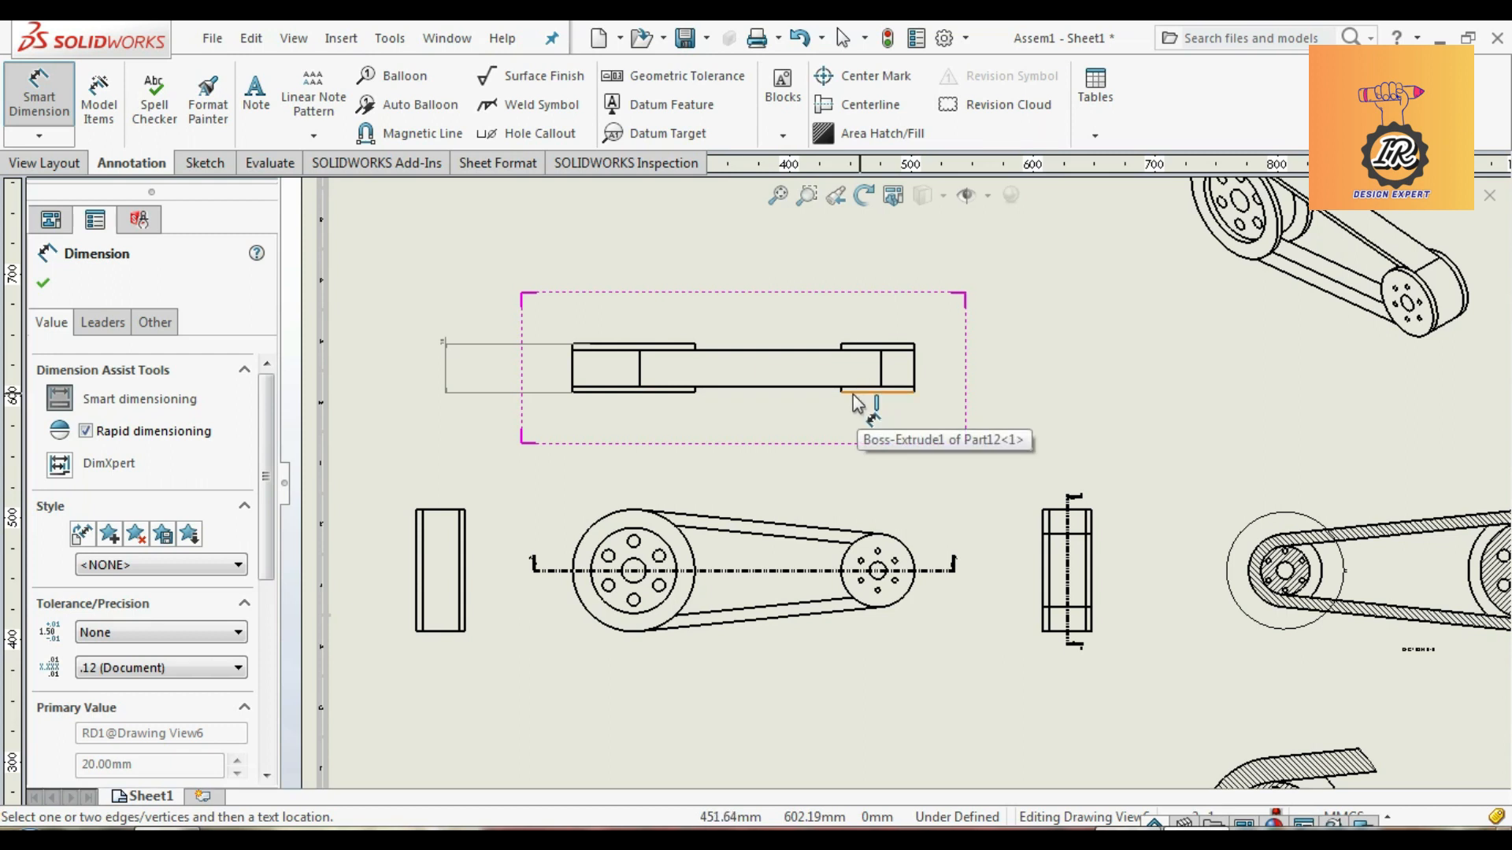
click(855, 392)
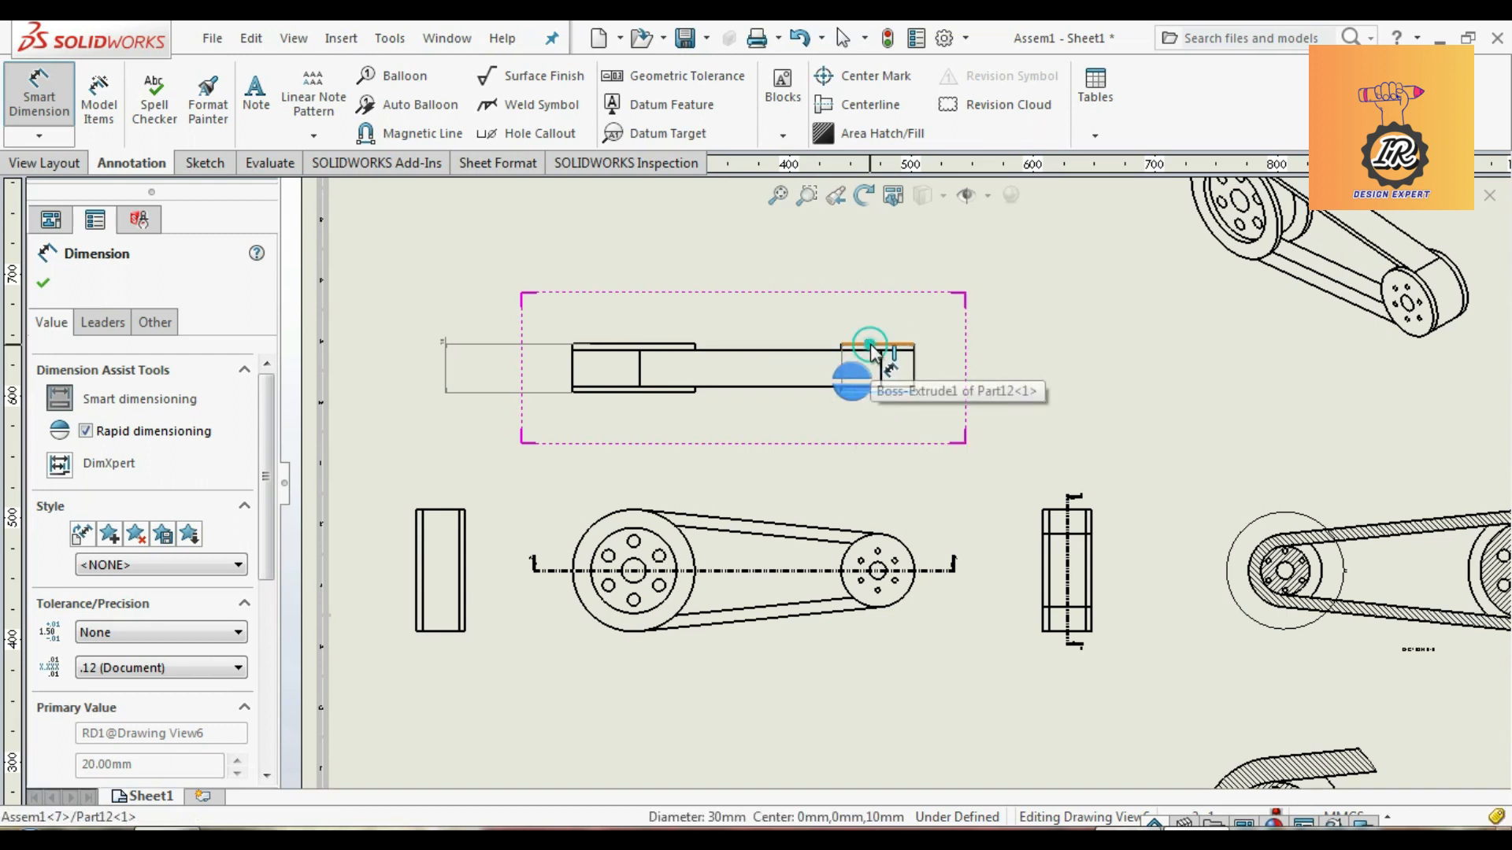
click(869, 347)
click(937, 369)
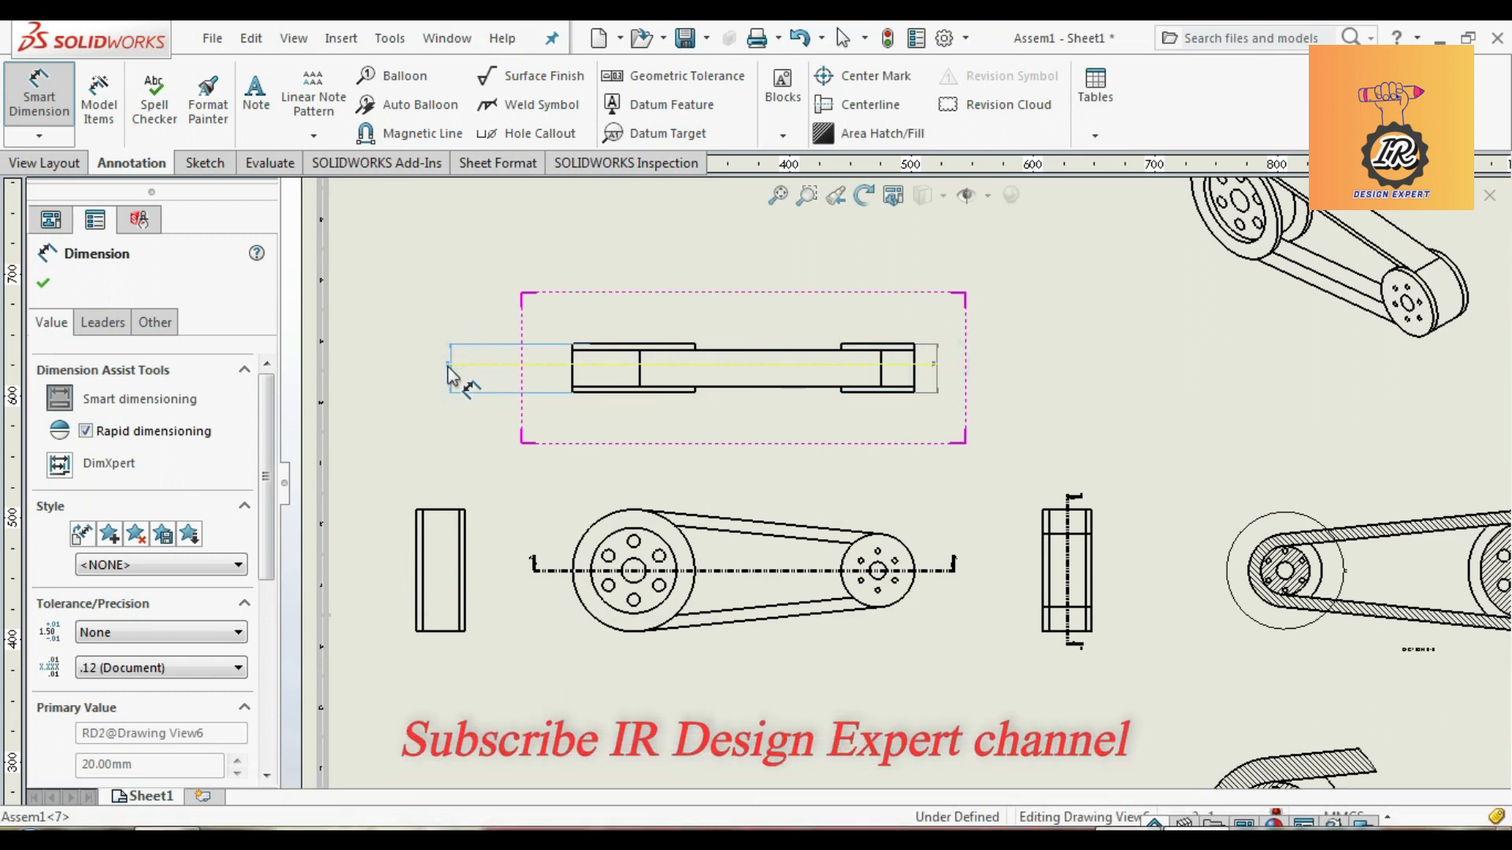
click(447, 364)
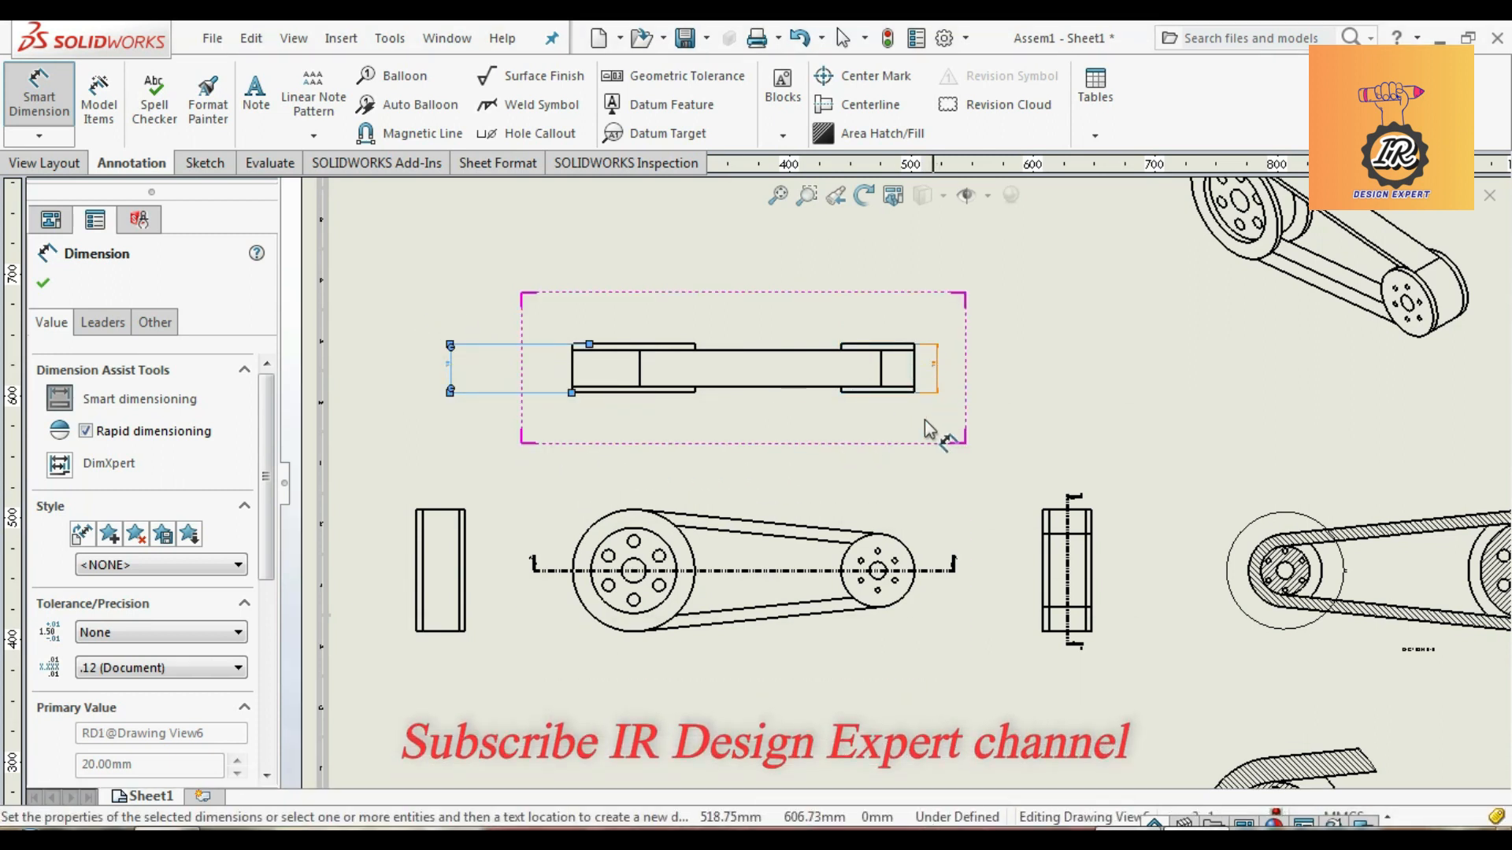
Step: Dimension the overall width and height of the left side view, placing them above and to the left of it
scroll(508, 624, up, 1)
scroll(510, 621, down, 2)
scroll(647, 513, down, 2)
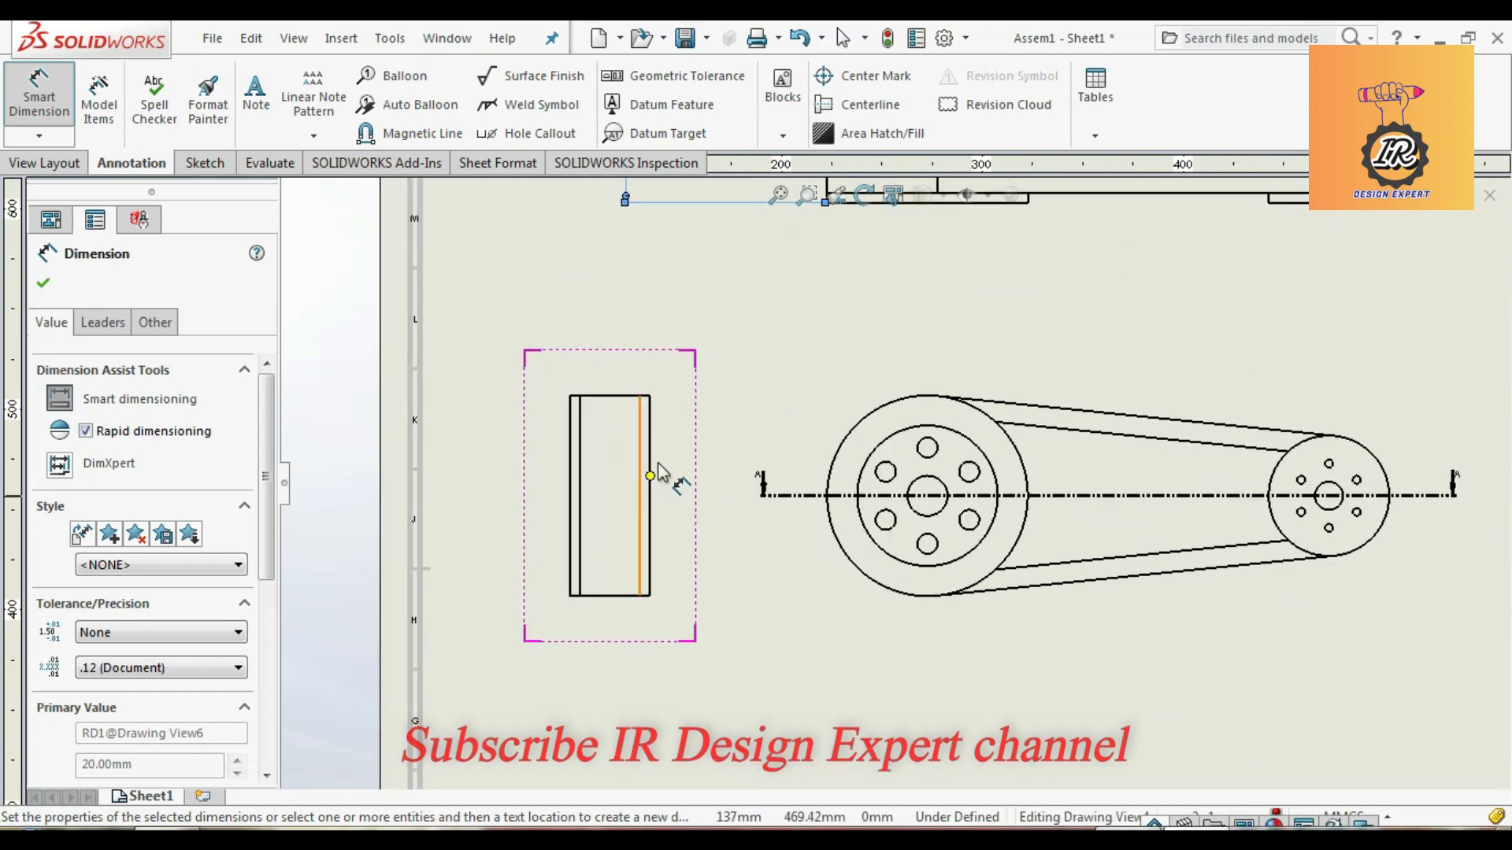
click(652, 439)
click(573, 439)
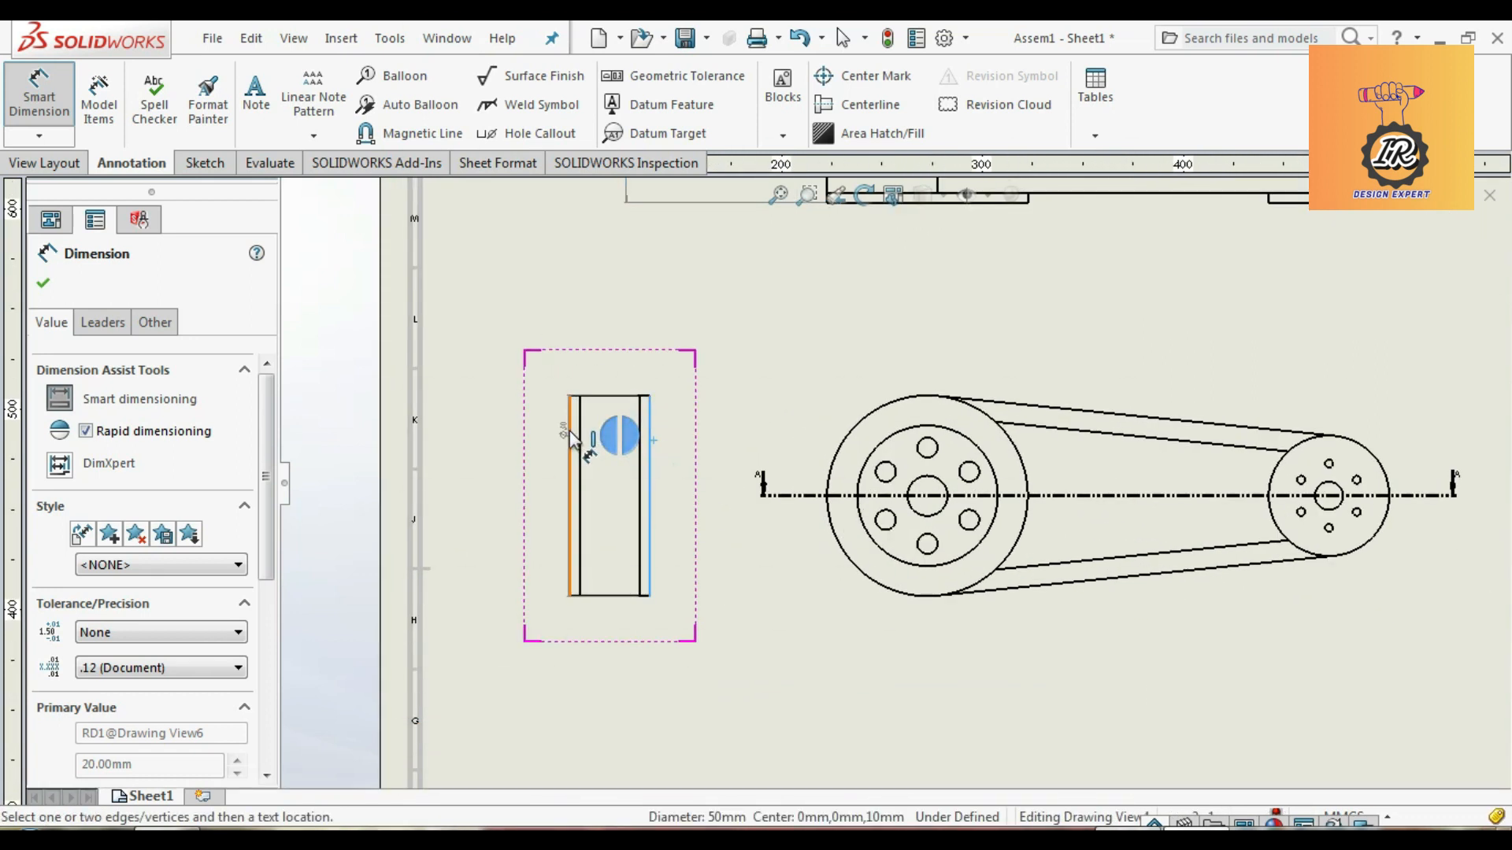
click(608, 375)
click(610, 396)
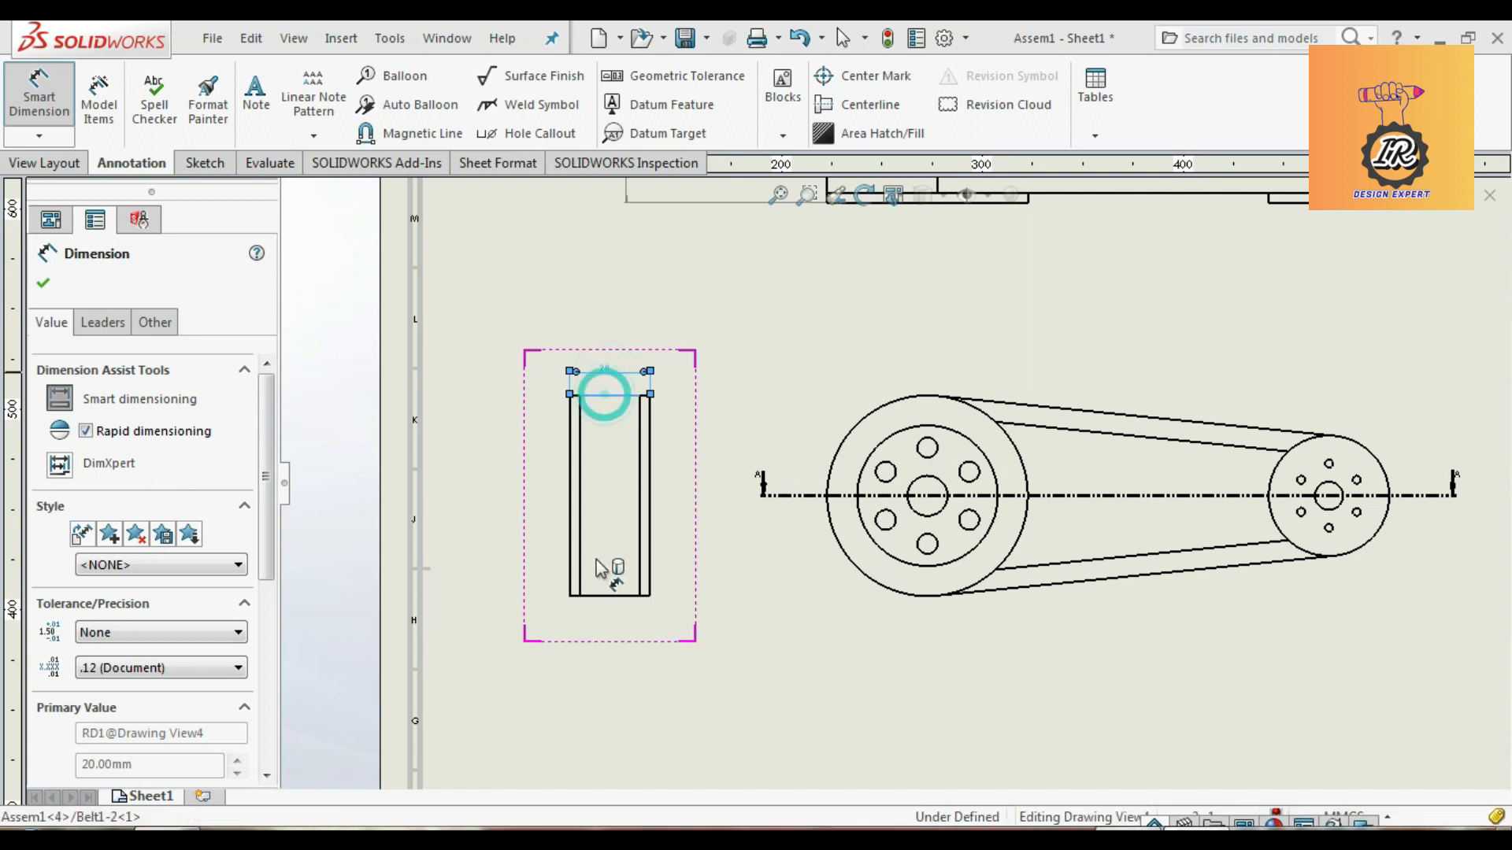
click(613, 597)
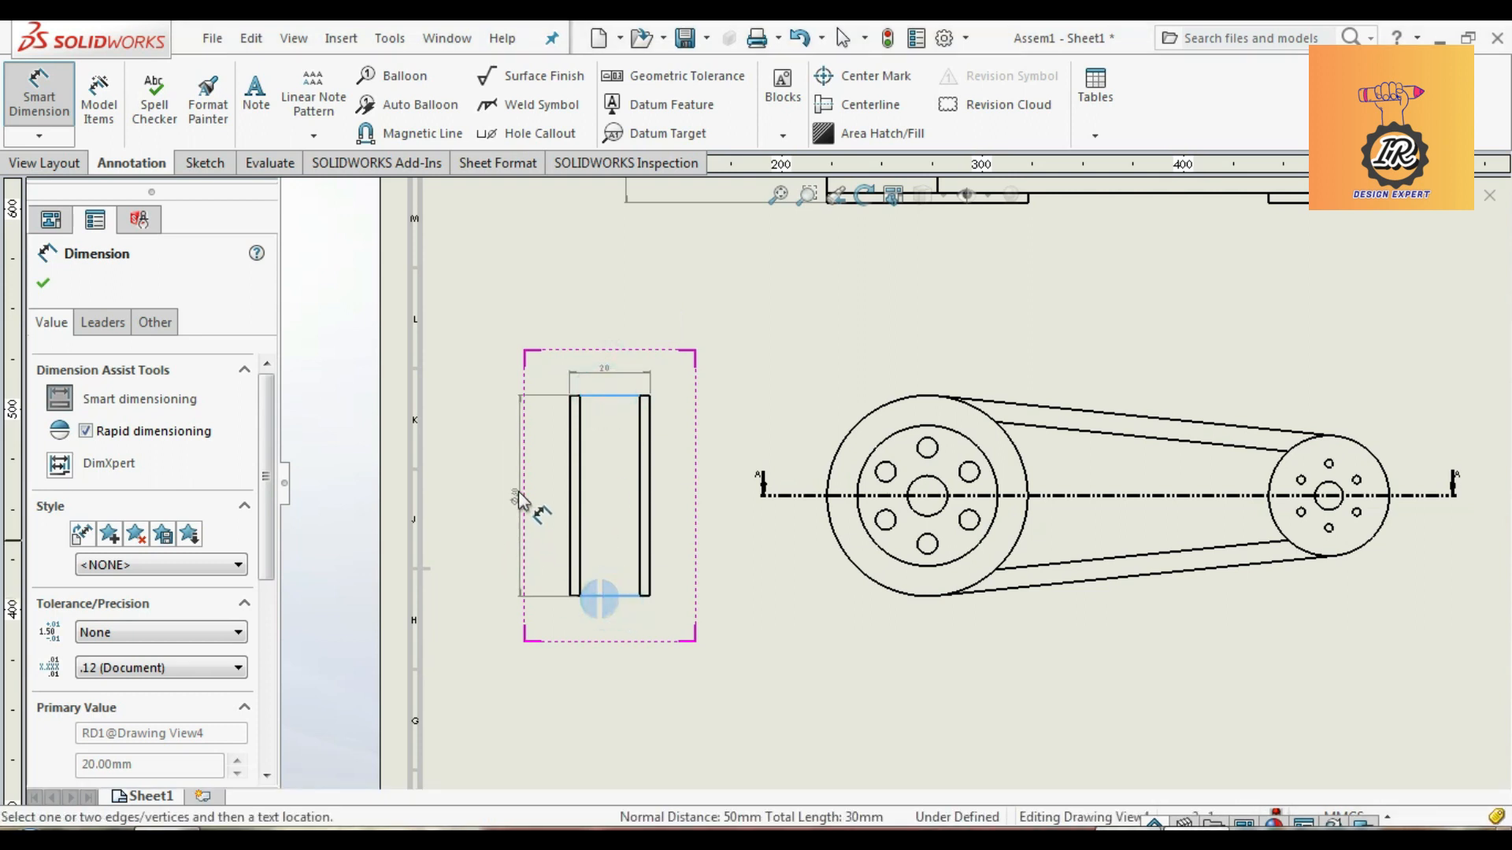
Step: Dimension the belt's outer arc radius and the pulley's hatched hub circle diameter in detail view G
scroll(718, 544, down, 6)
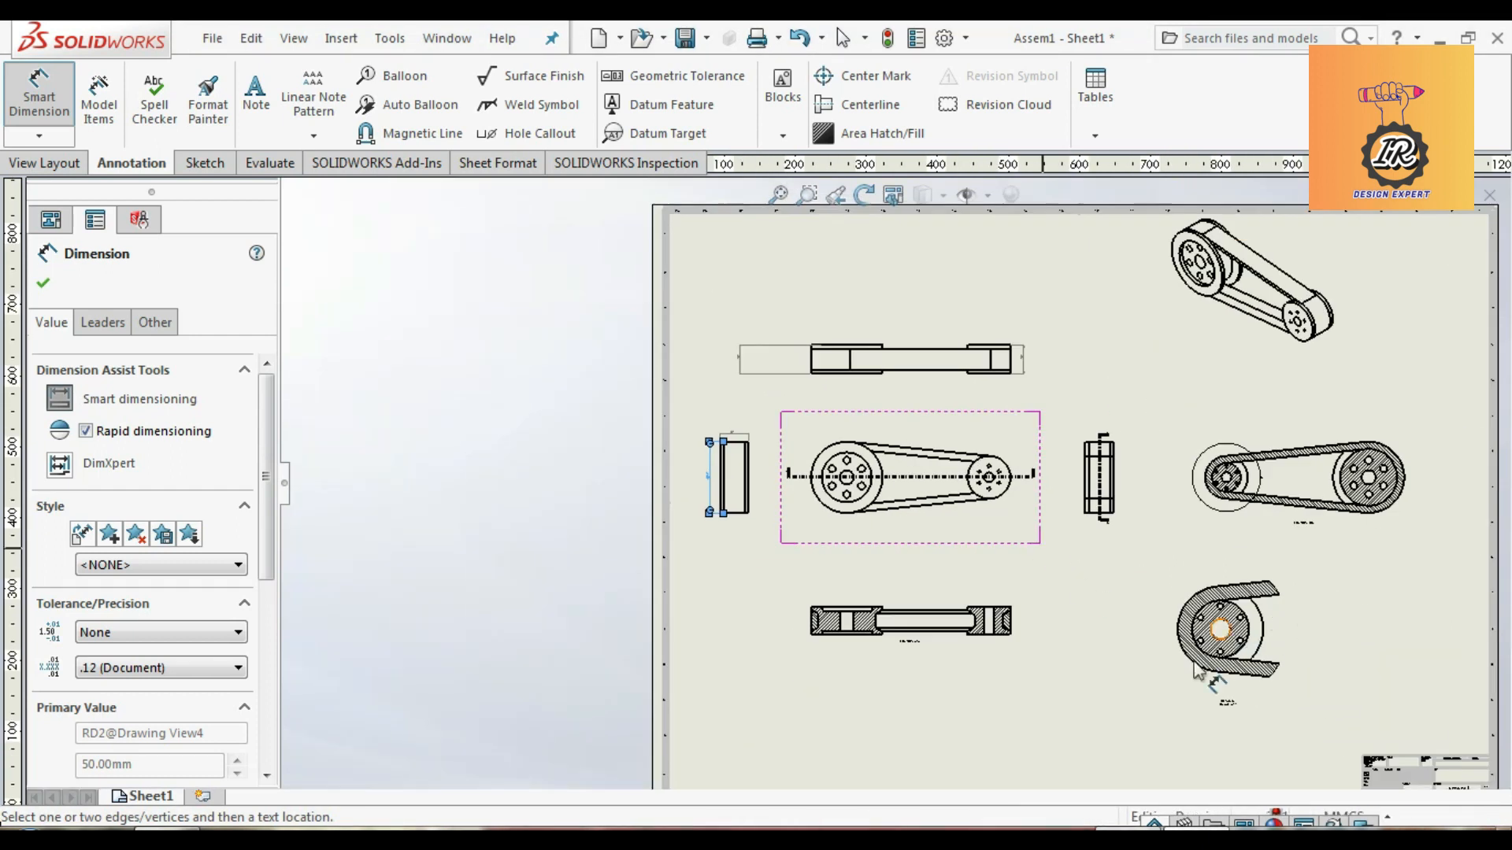
scroll(1127, 611, up, 8)
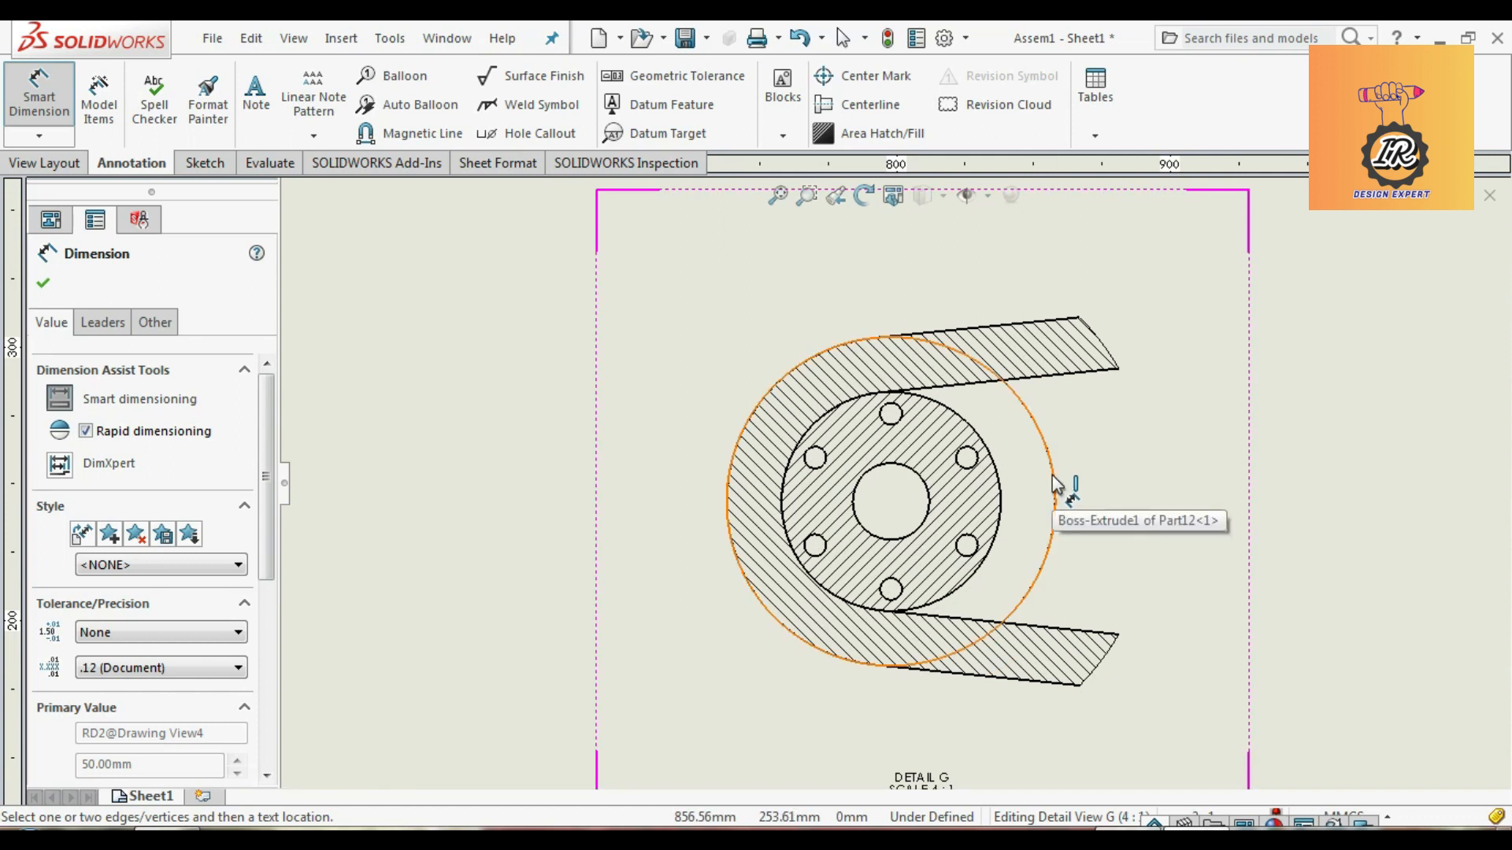
click(757, 437)
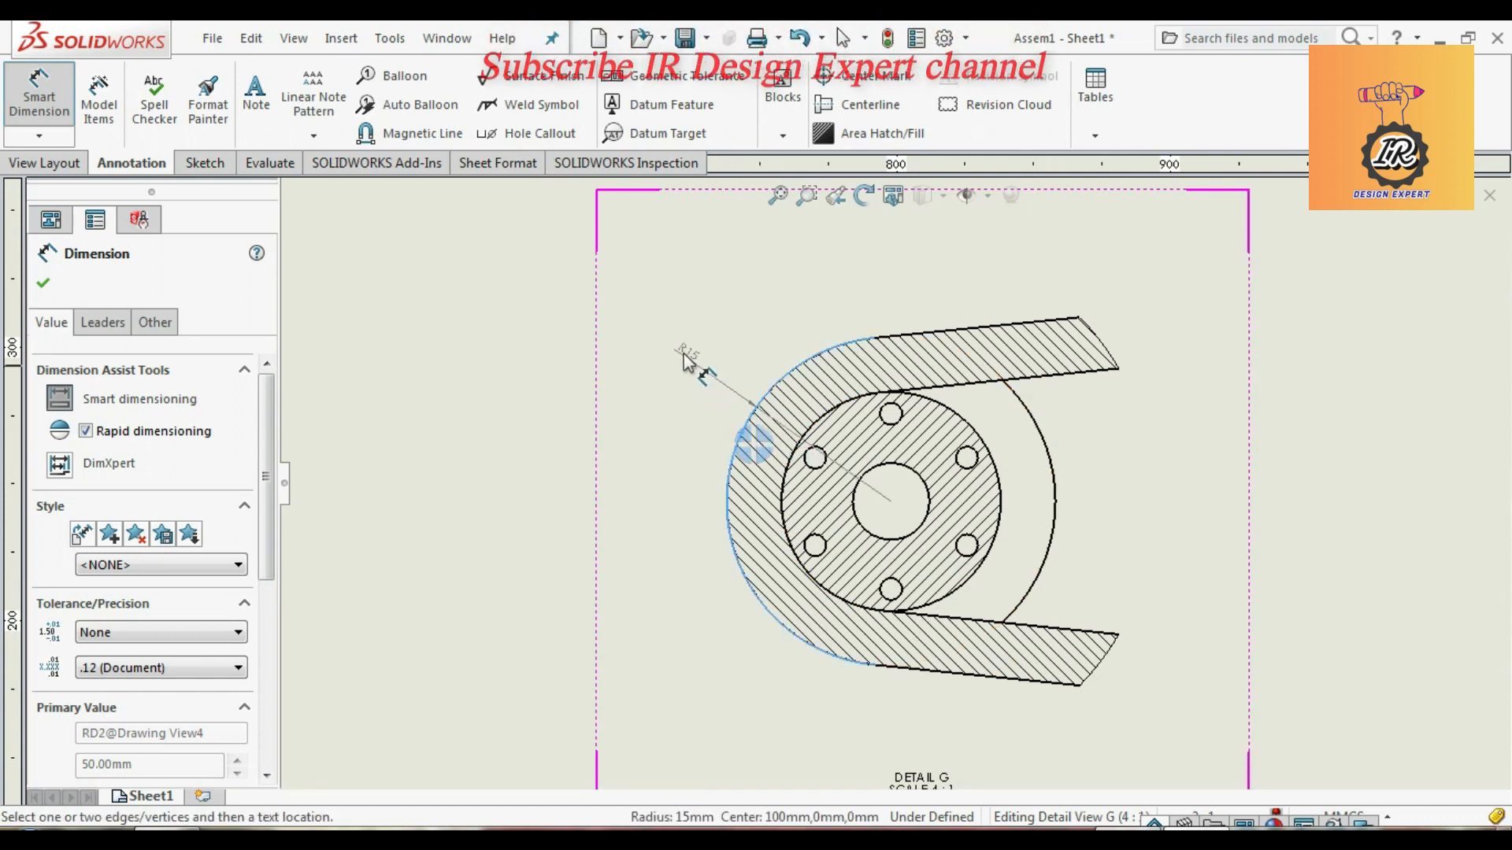
click(686, 361)
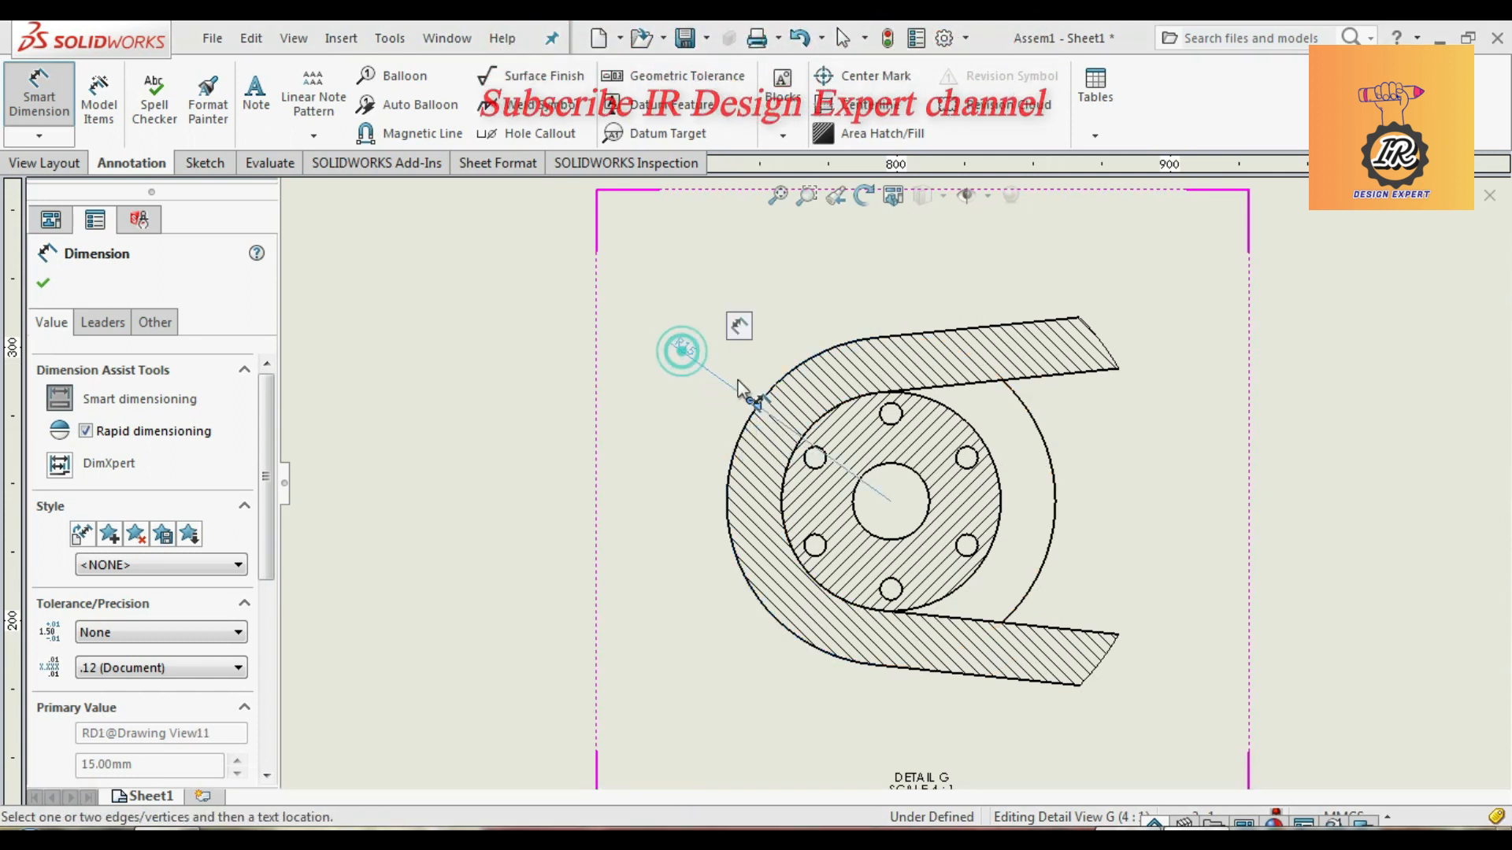
click(900, 395)
click(748, 340)
Step: Add diameter dimensions to one small bolt hole and the central bore in detail view G
click(816, 466)
click(676, 372)
click(865, 475)
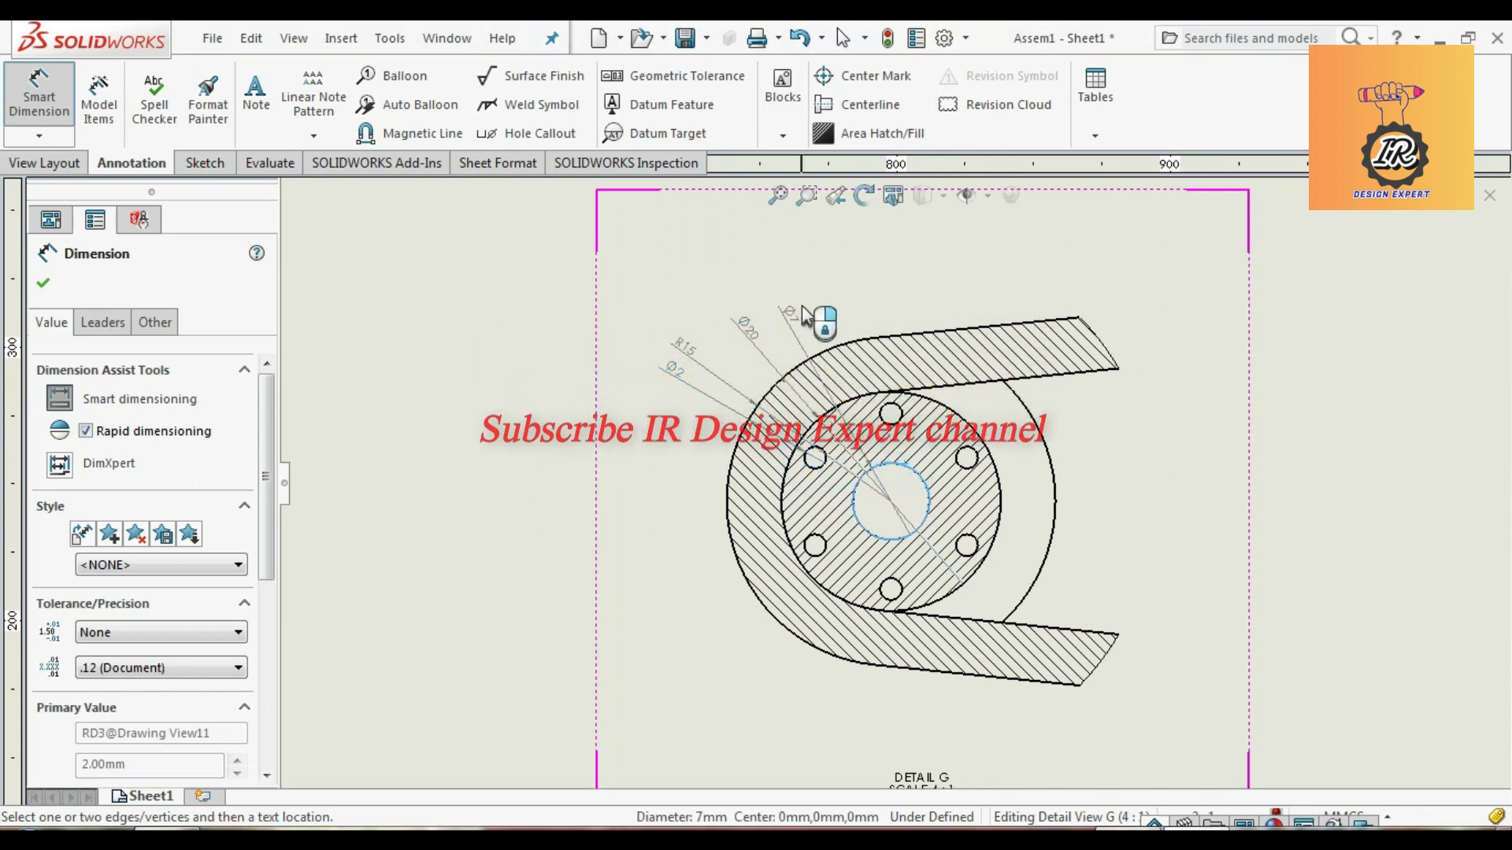
click(808, 314)
Step: Set the isometric view's display style to Shaded and move the view slightly down on the sheet
scroll(1046, 472, up, 6)
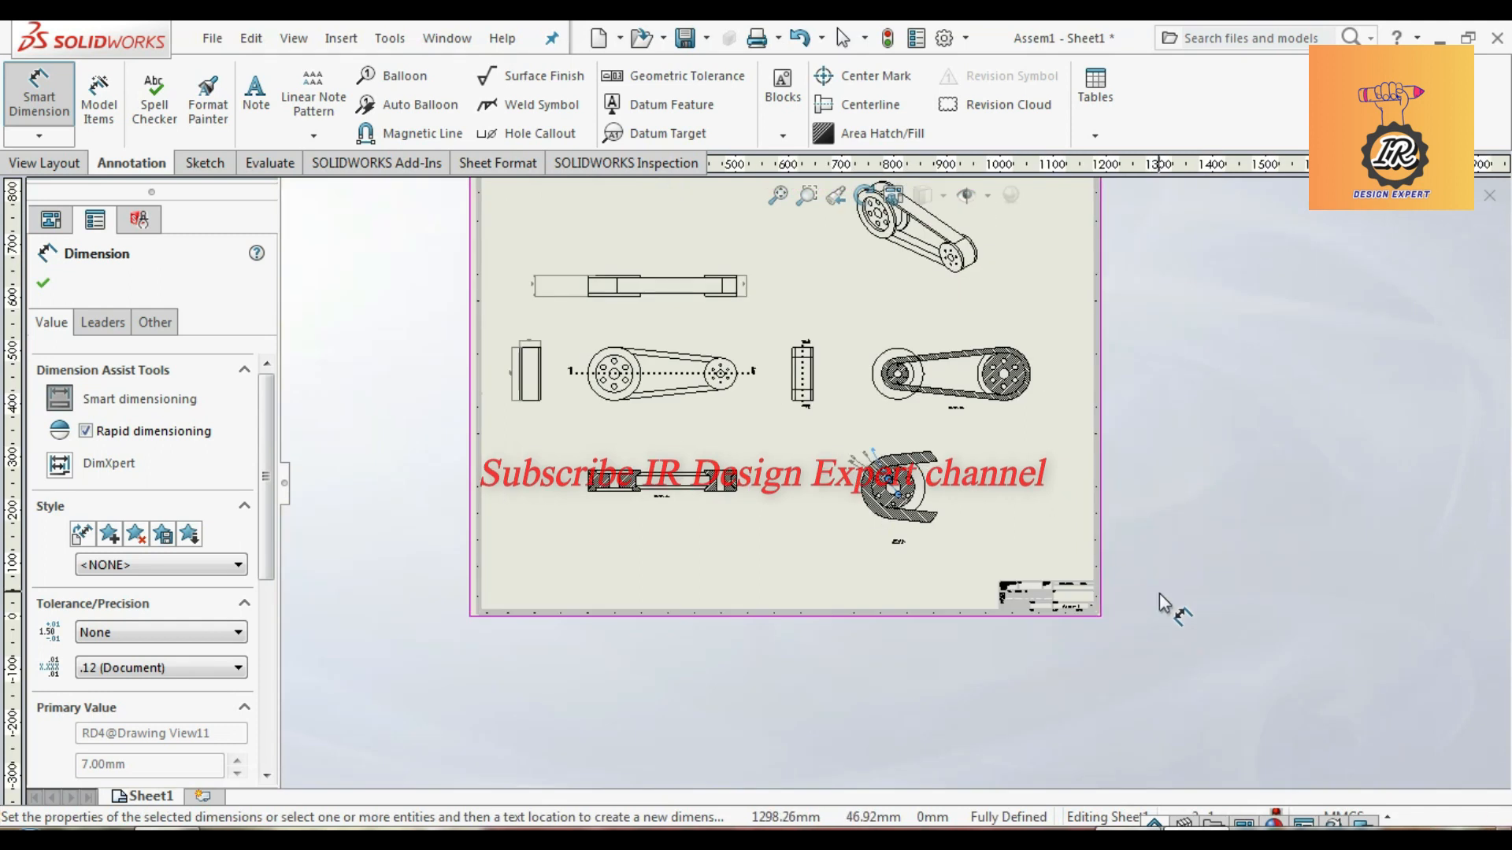
scroll(792, 444, down, 4)
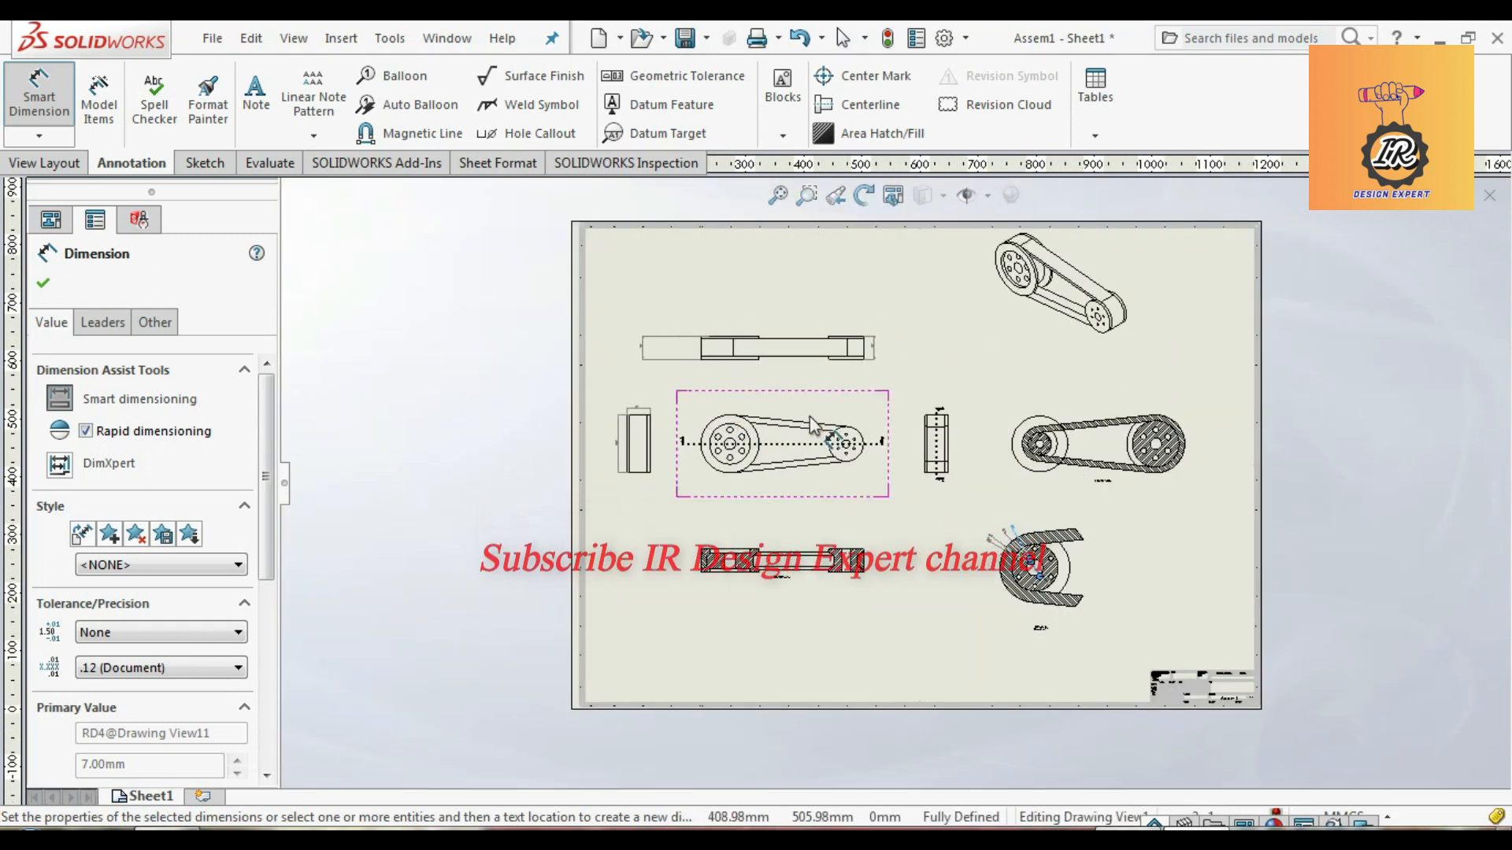
scroll(799, 370, down, 2)
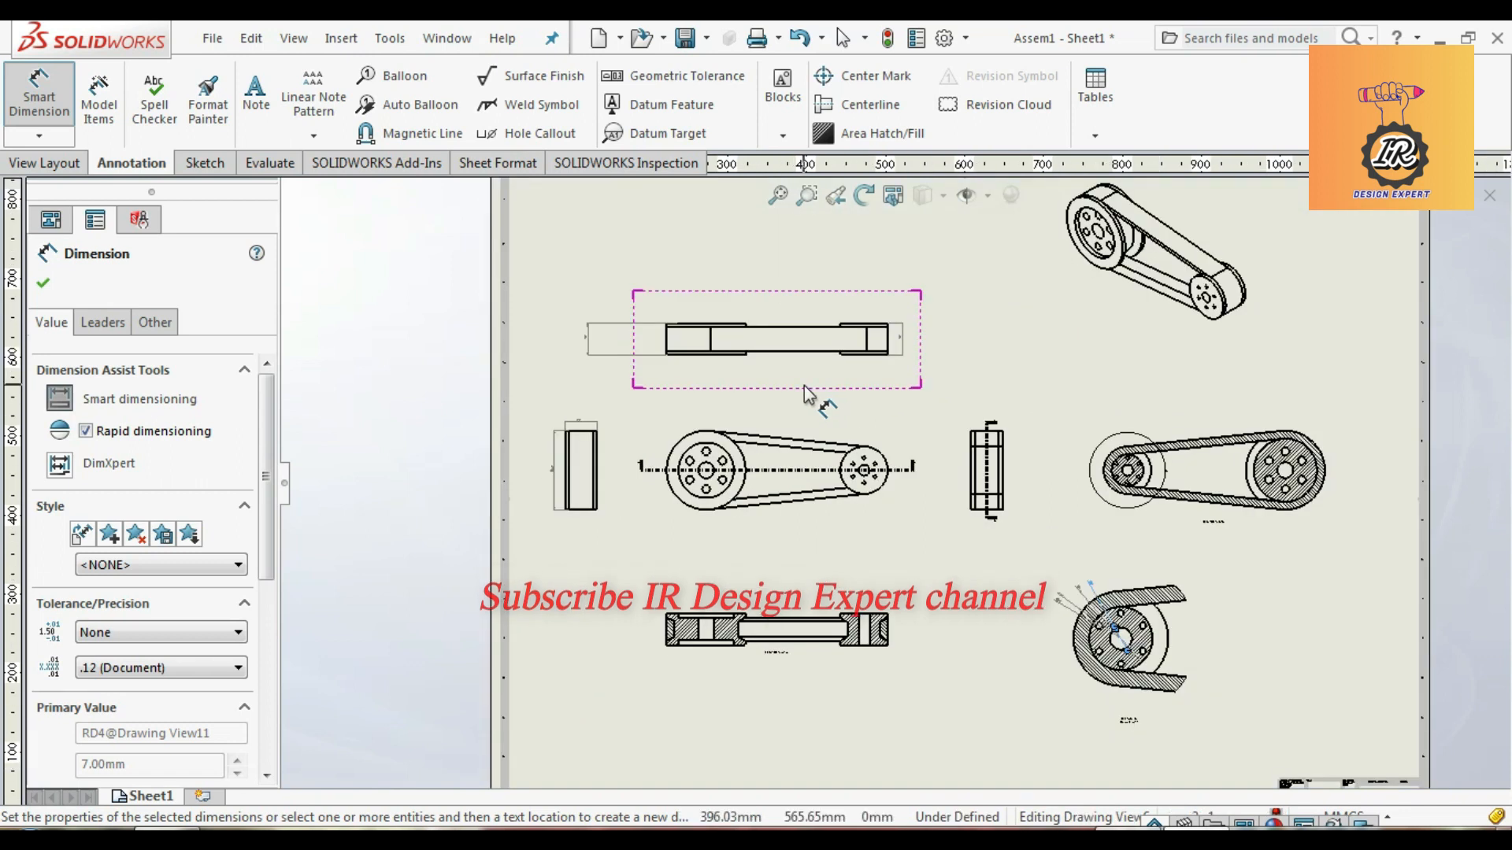
key(z)
key(Escape)
click(1057, 358)
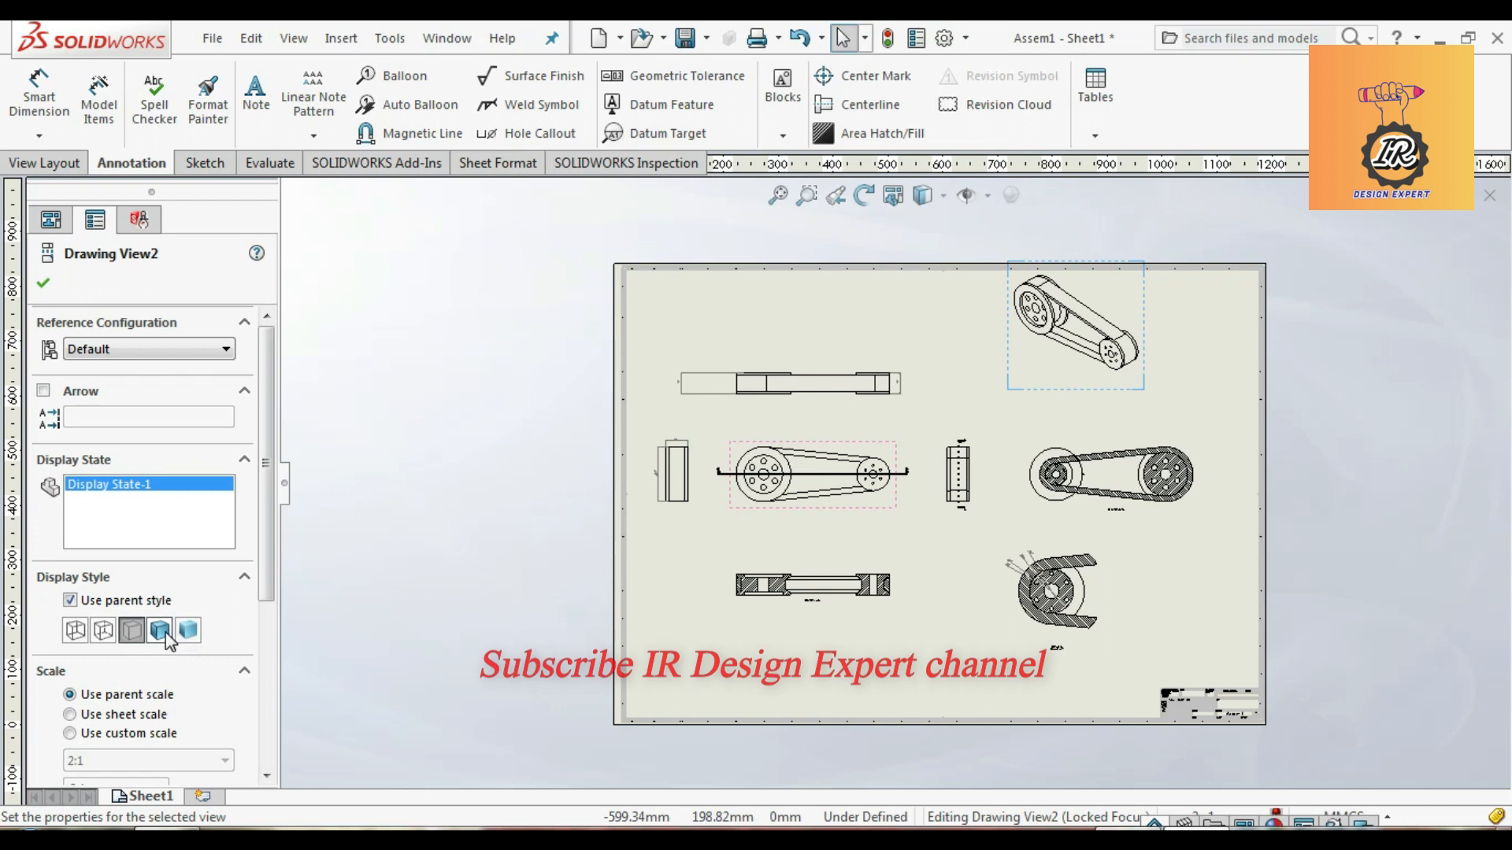
click(160, 631)
click(43, 283)
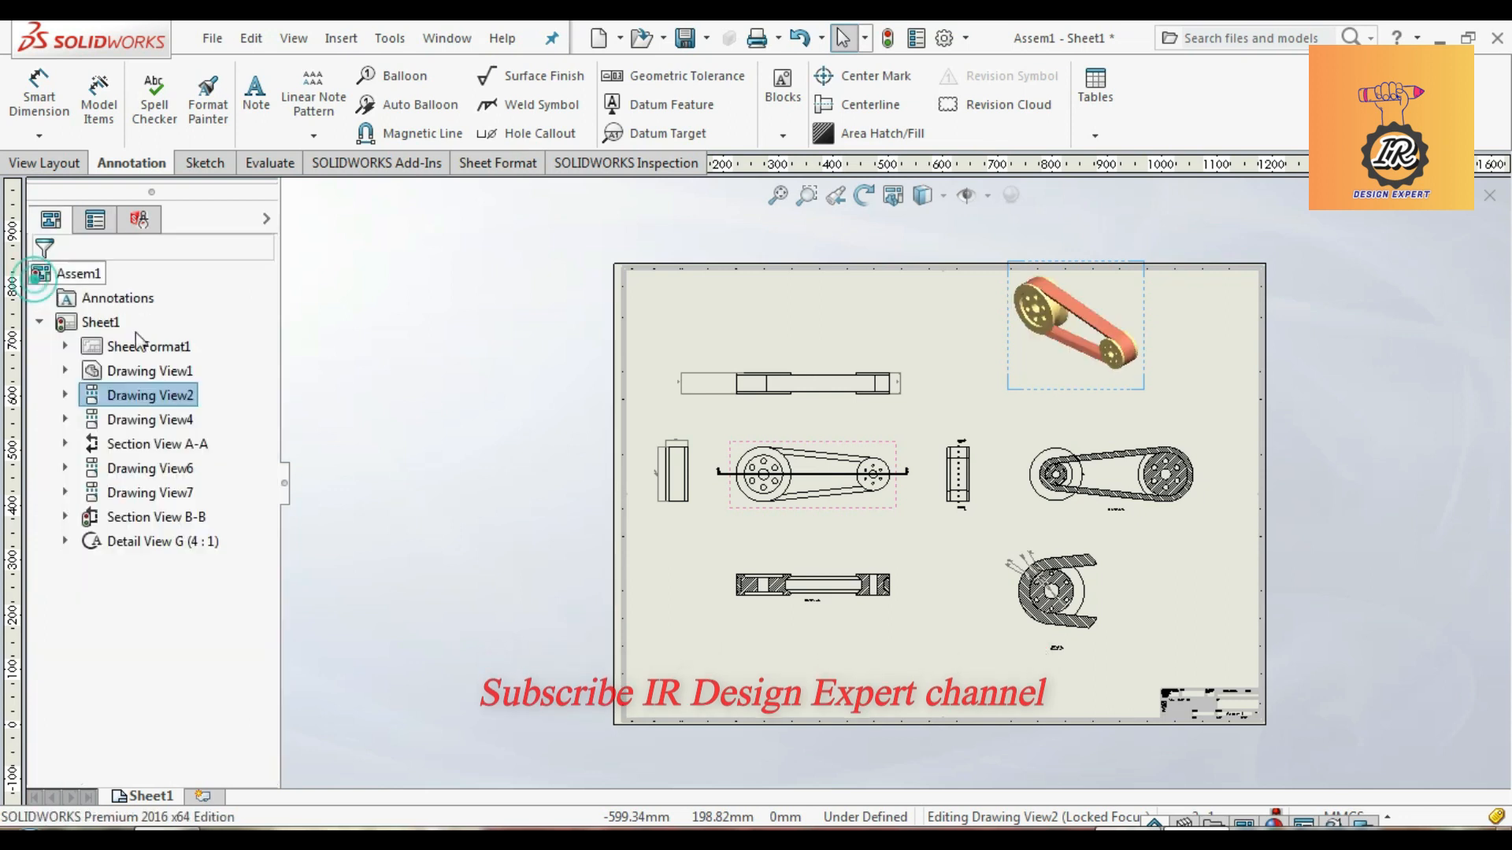
click(1071, 385)
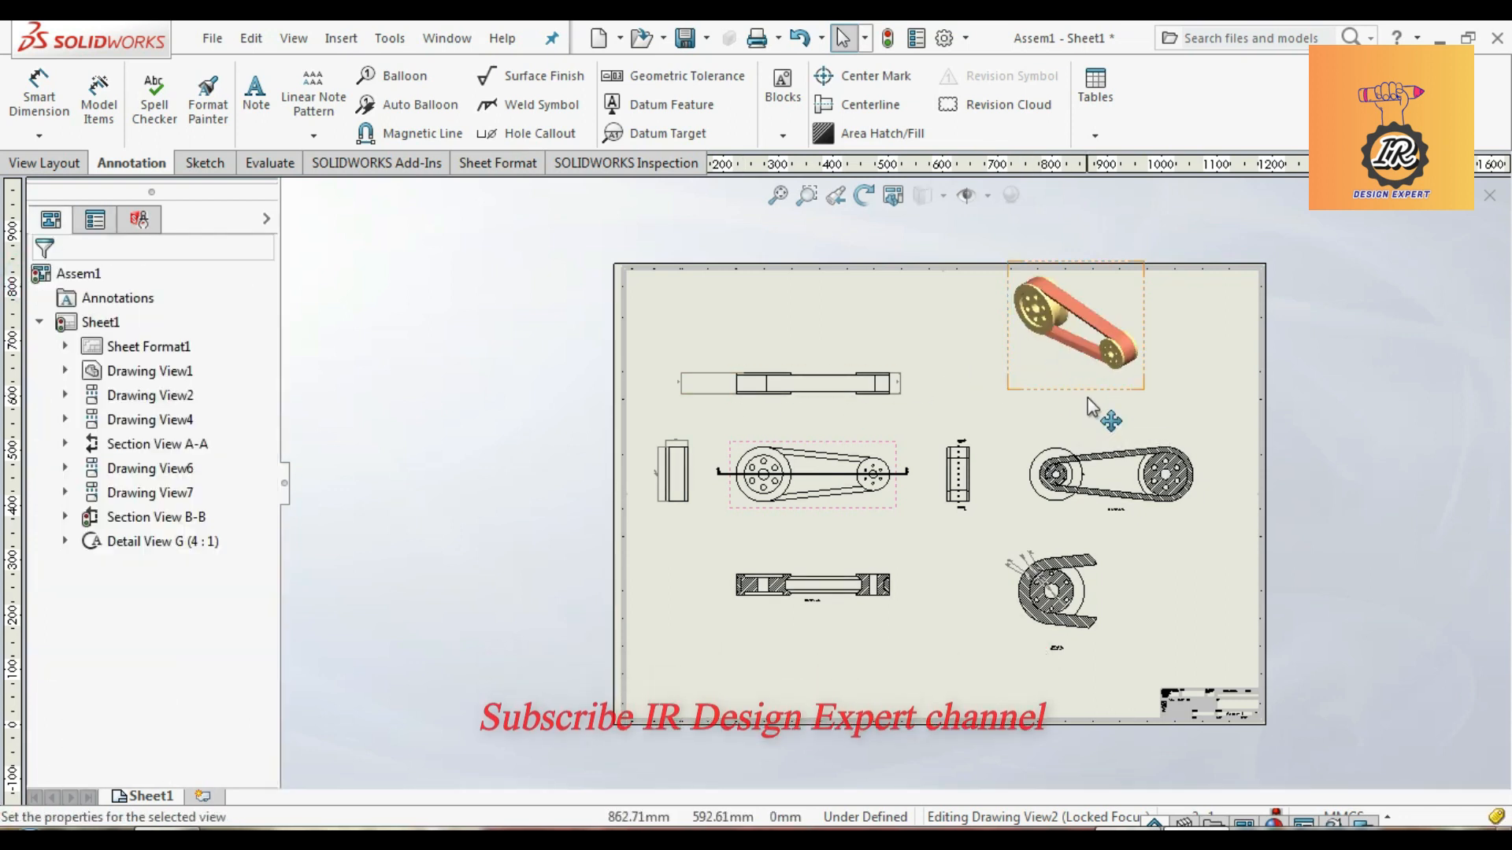
drag(1089, 409, 1091, 433)
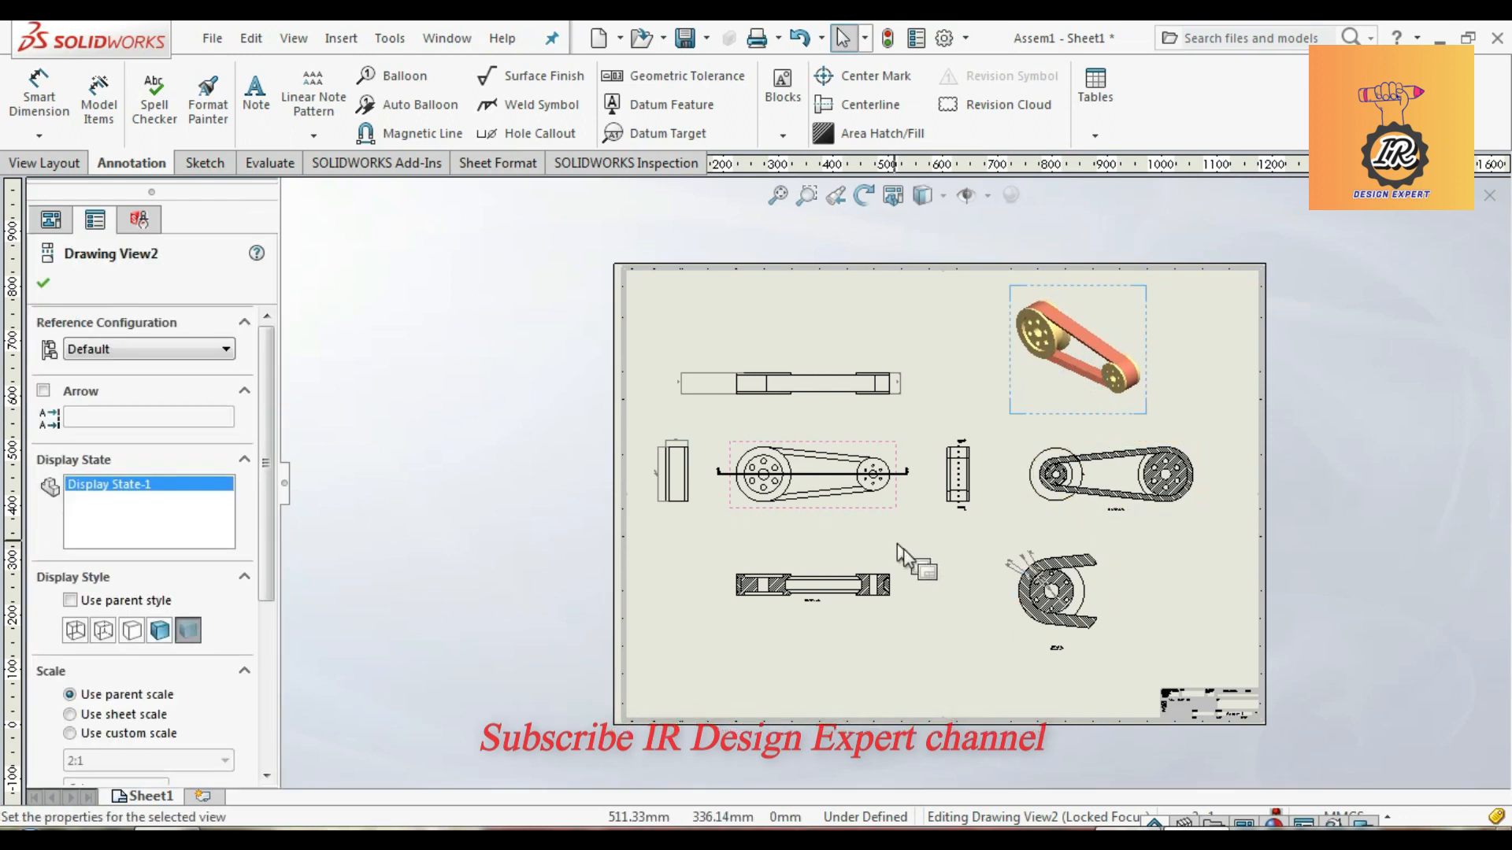
Step: Create a detail view of the small pulley end of section A-A using a circle about 37 mm in diameter, placed below the section
scroll(792, 579, down, 3)
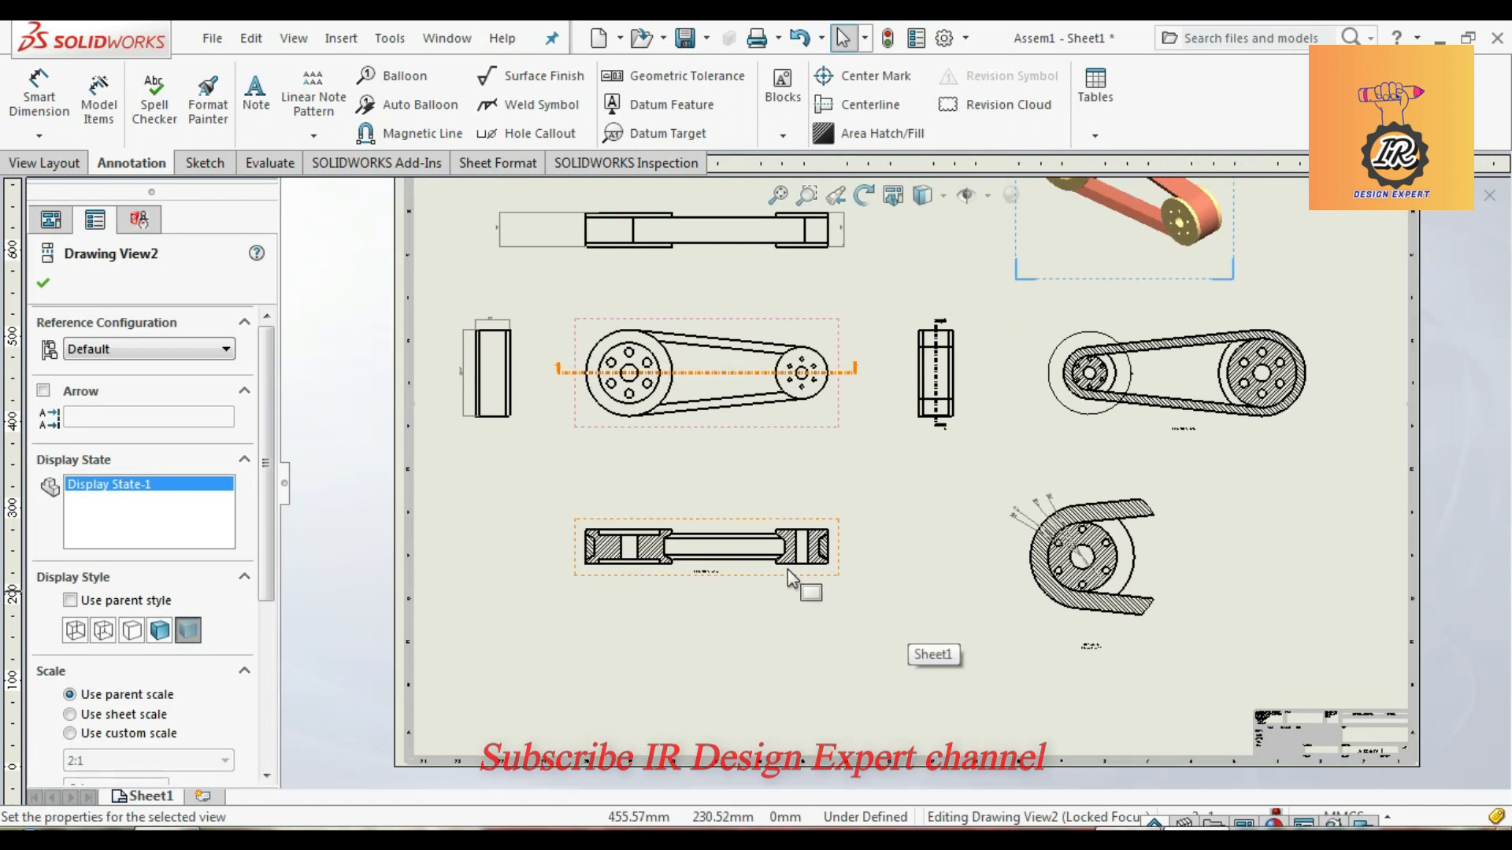
scroll(791, 579, down, 5)
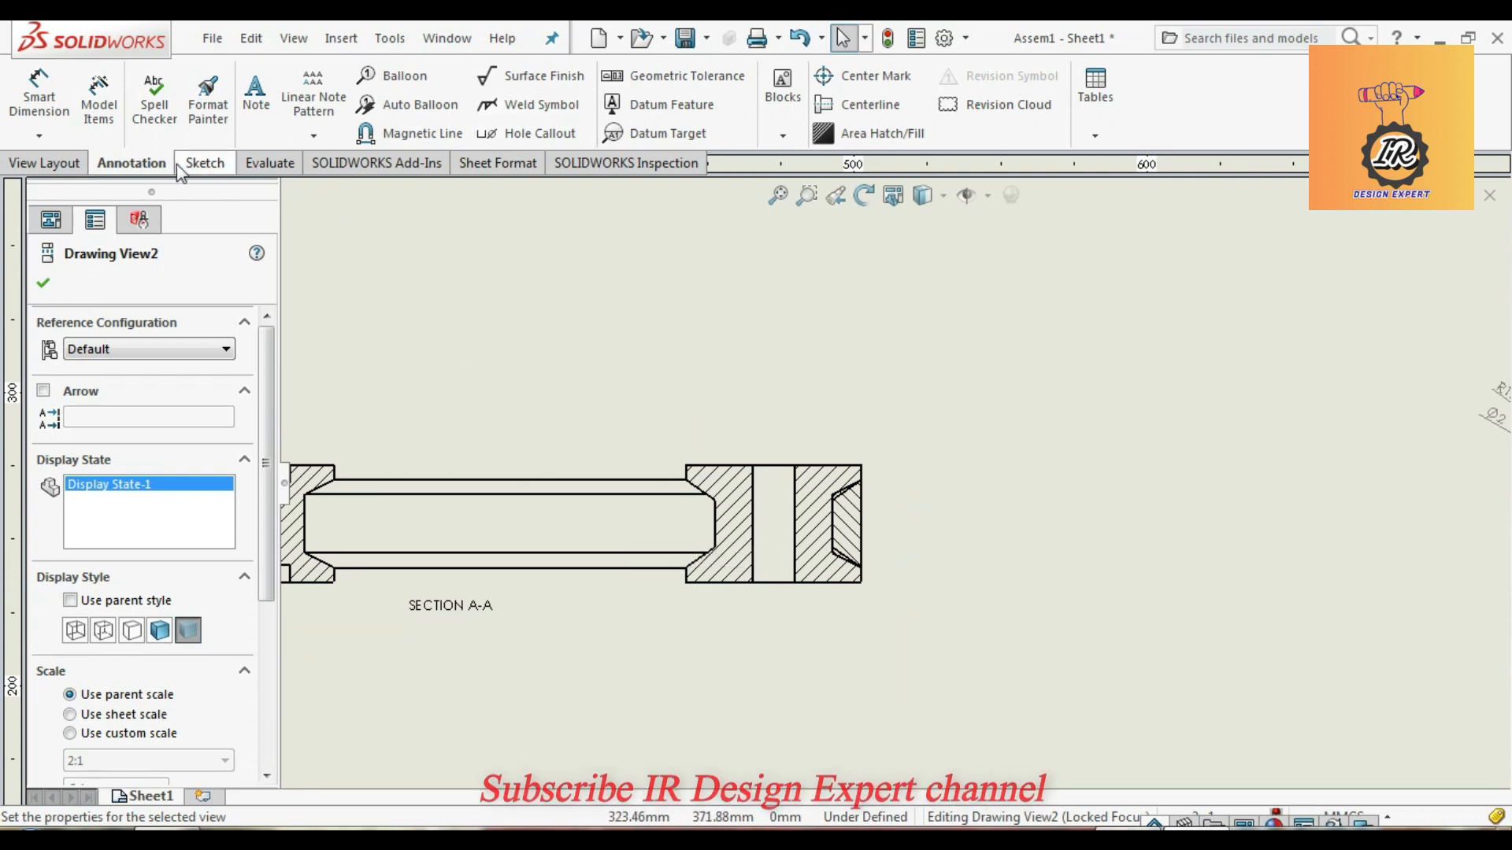
click(65, 160)
click(317, 115)
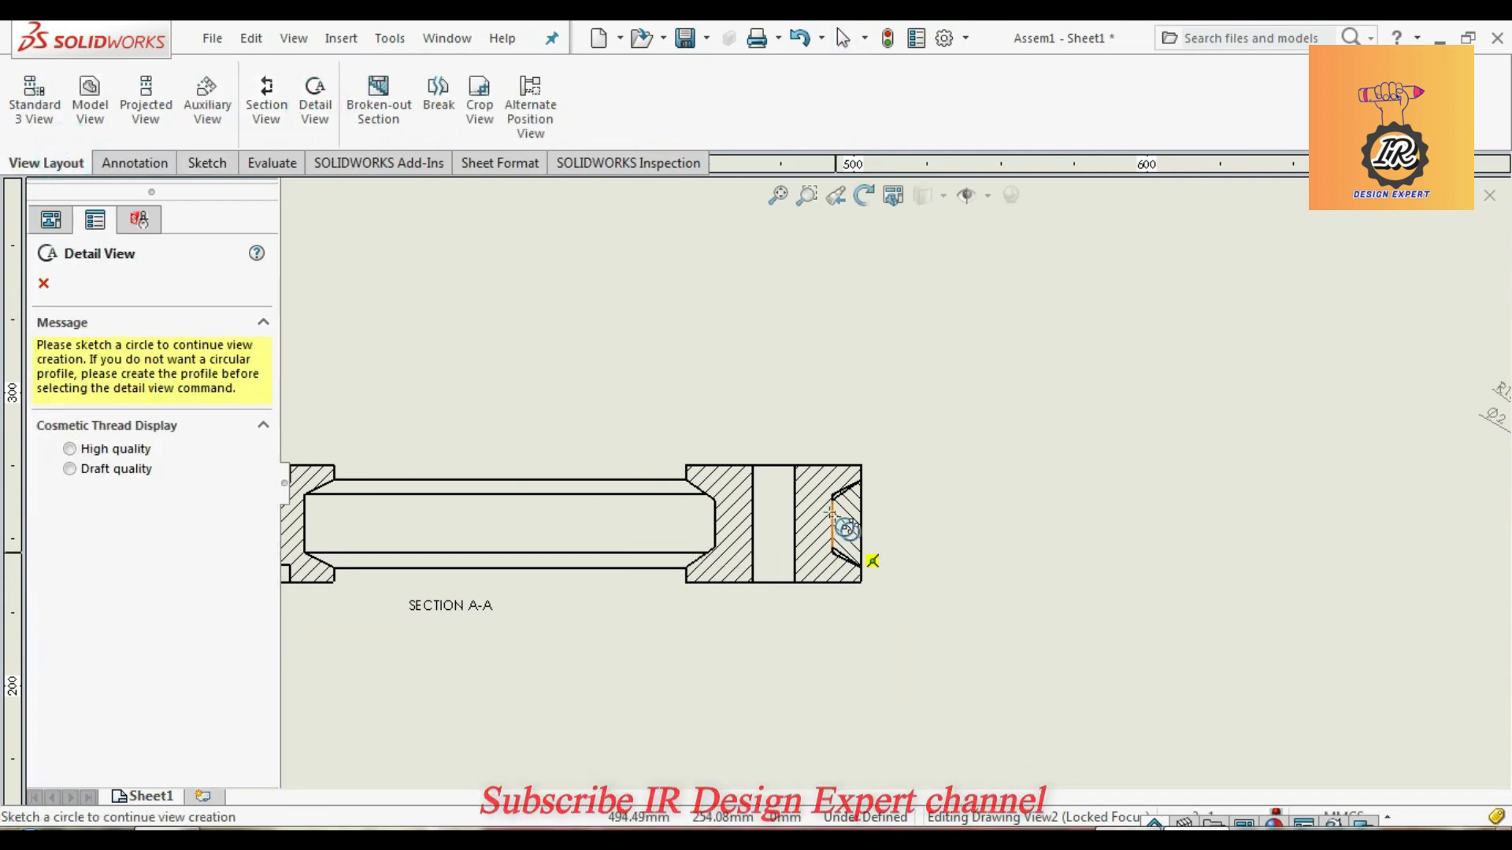
click(785, 522)
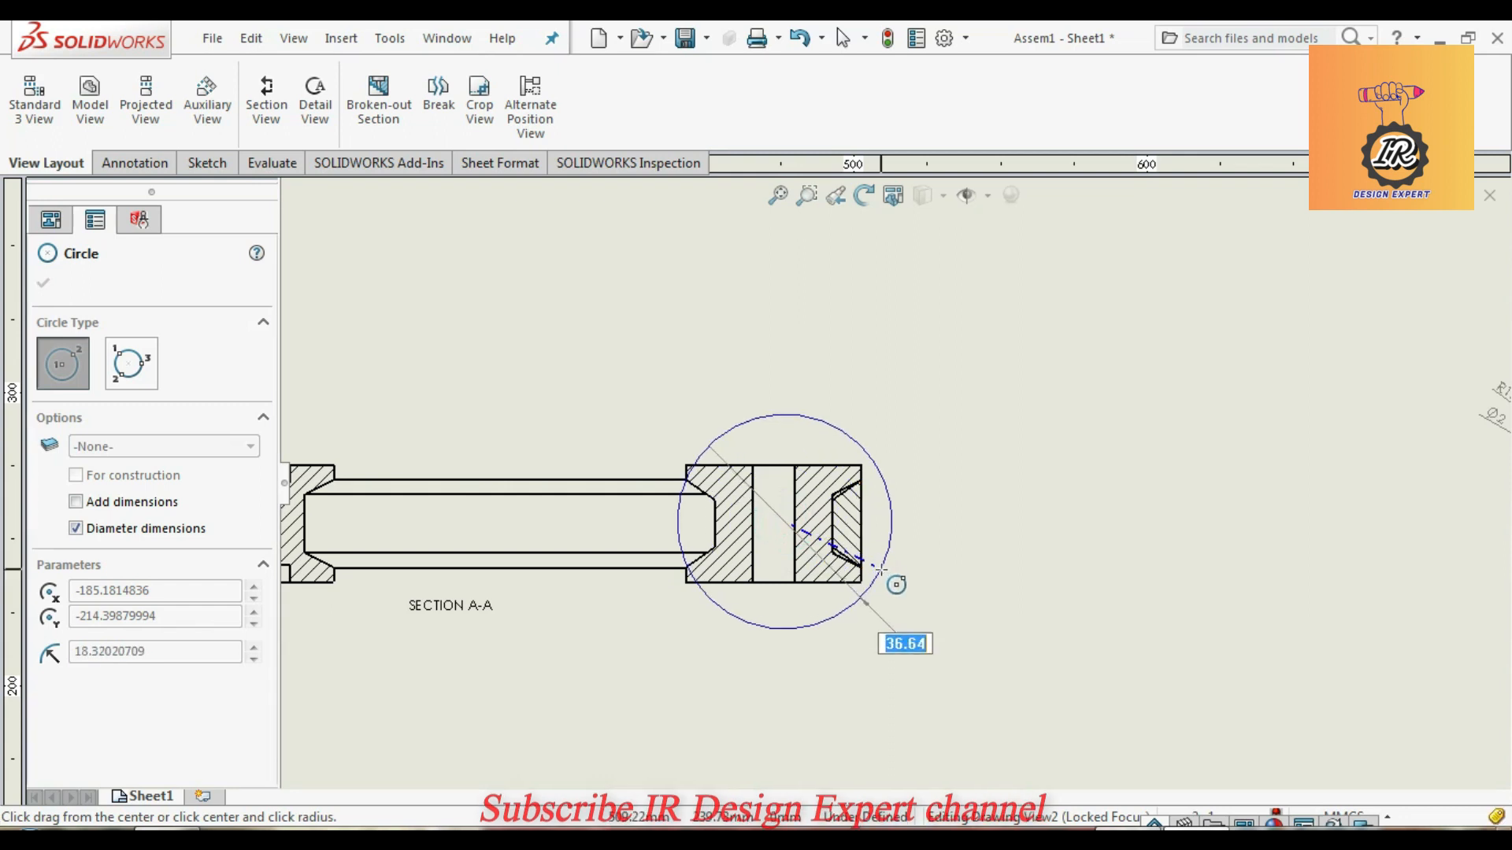
click(884, 564)
scroll(906, 476, up, 3)
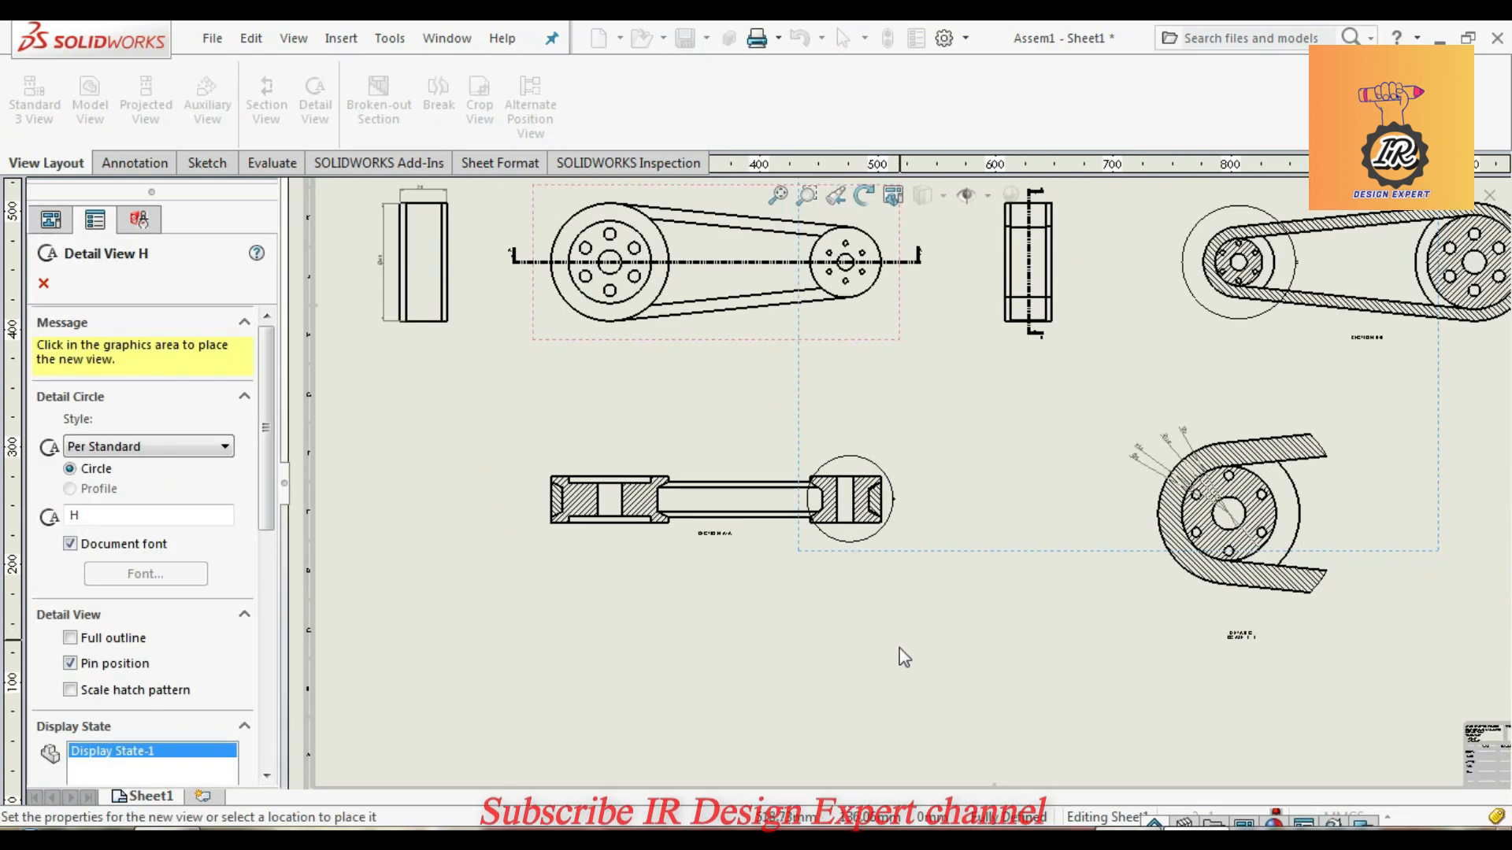
scroll(888, 677, down, 1)
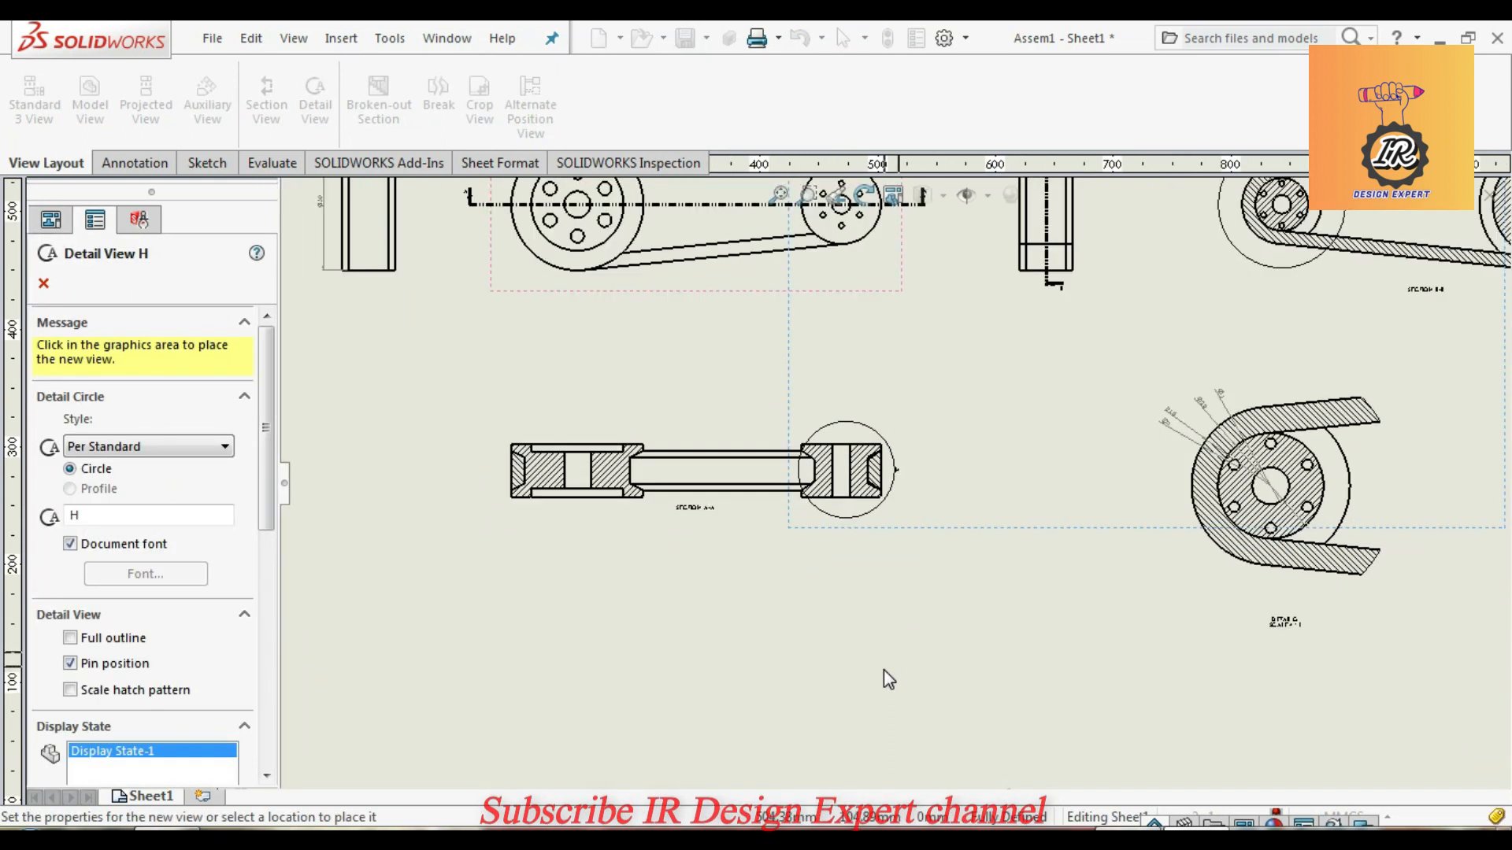
click(876, 646)
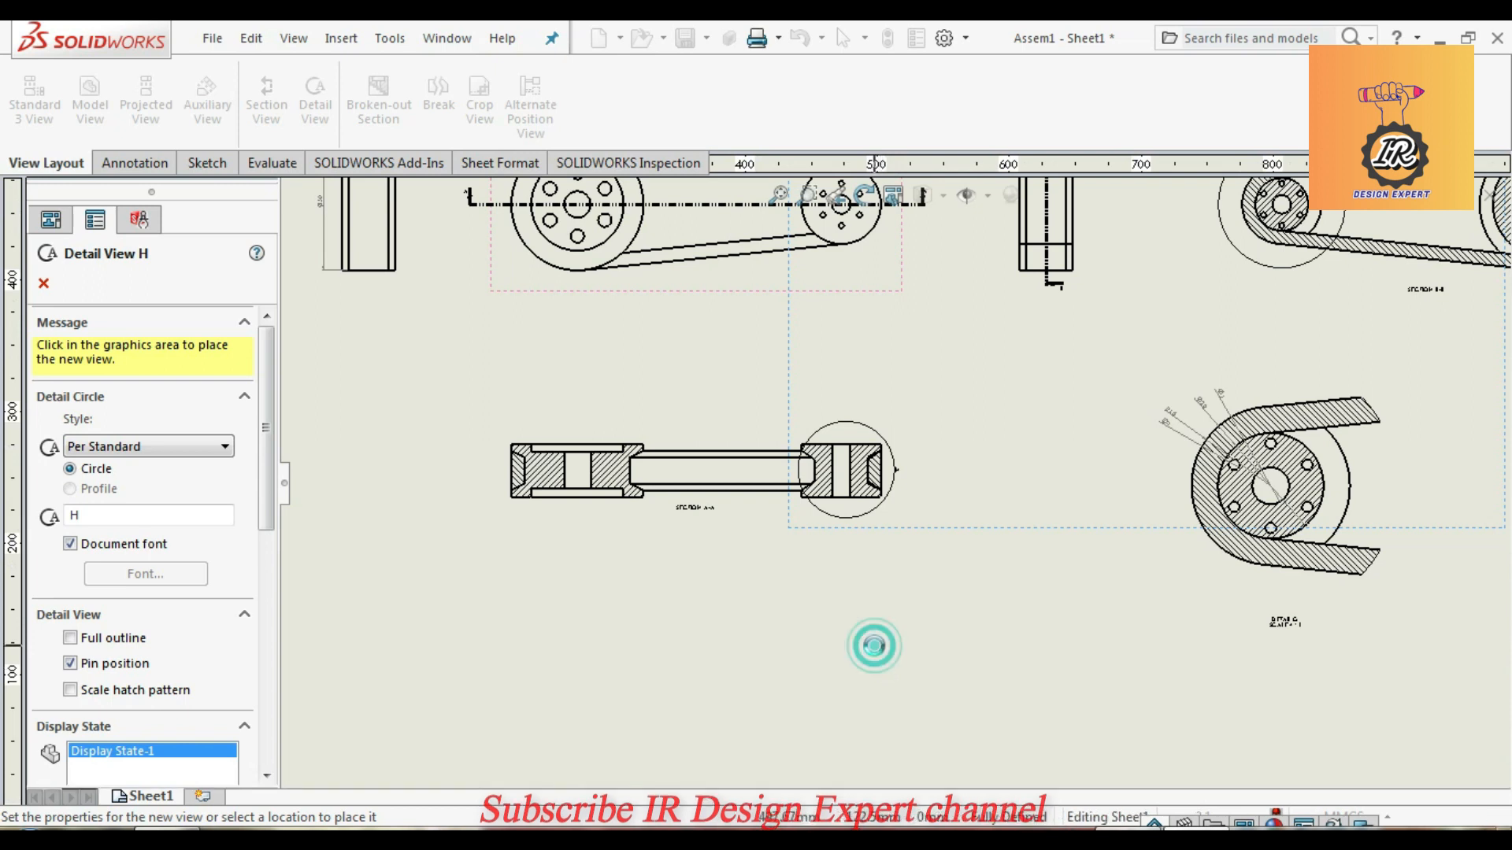
Step: Set the new detail view's display style to Hidden Lines Visible and accept its properties
scroll(871, 674, up, 3)
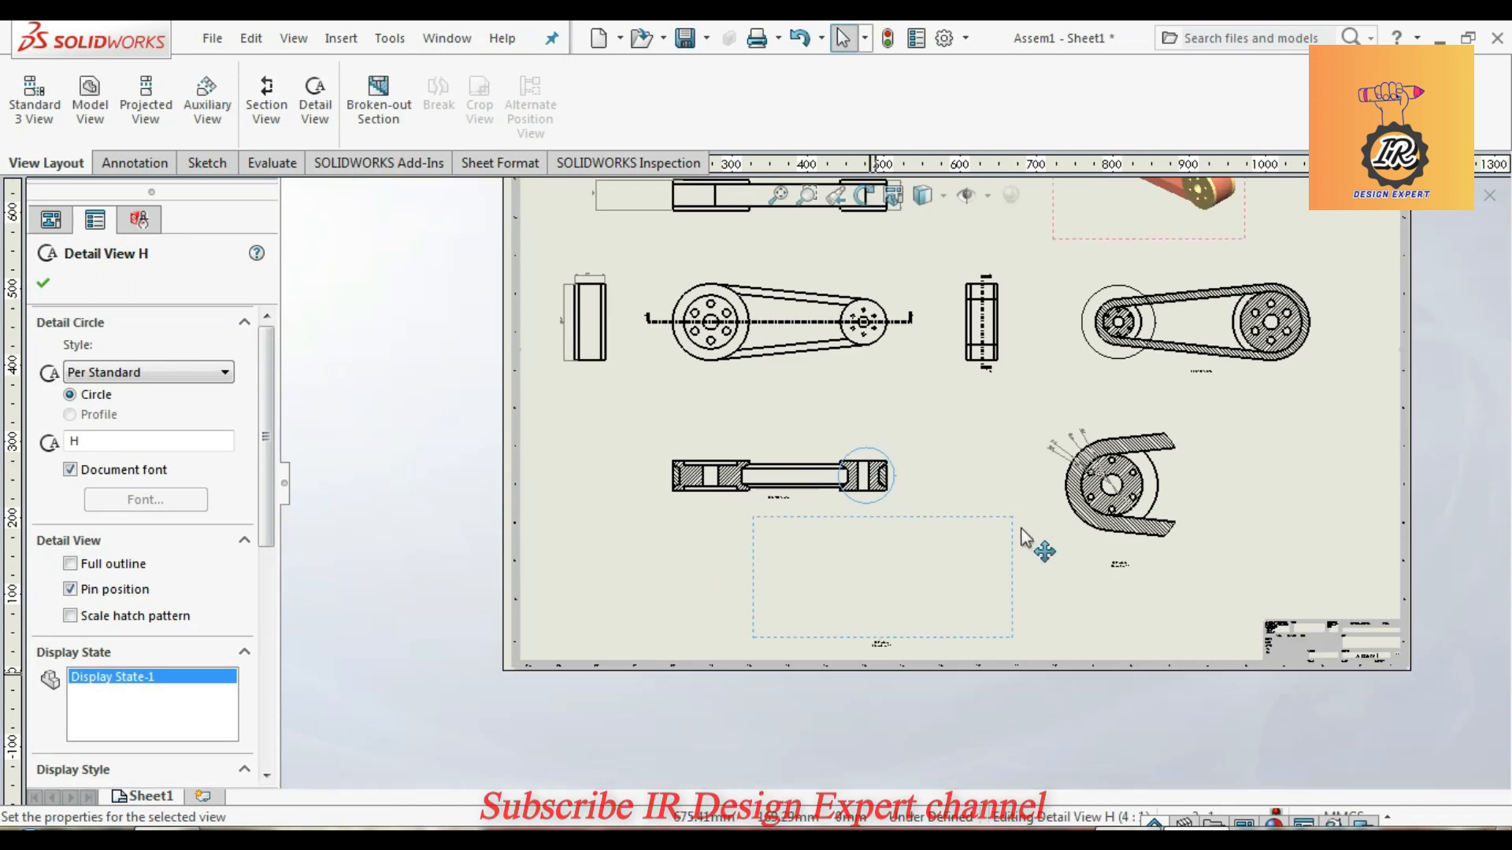
scroll(896, 597, down, 2)
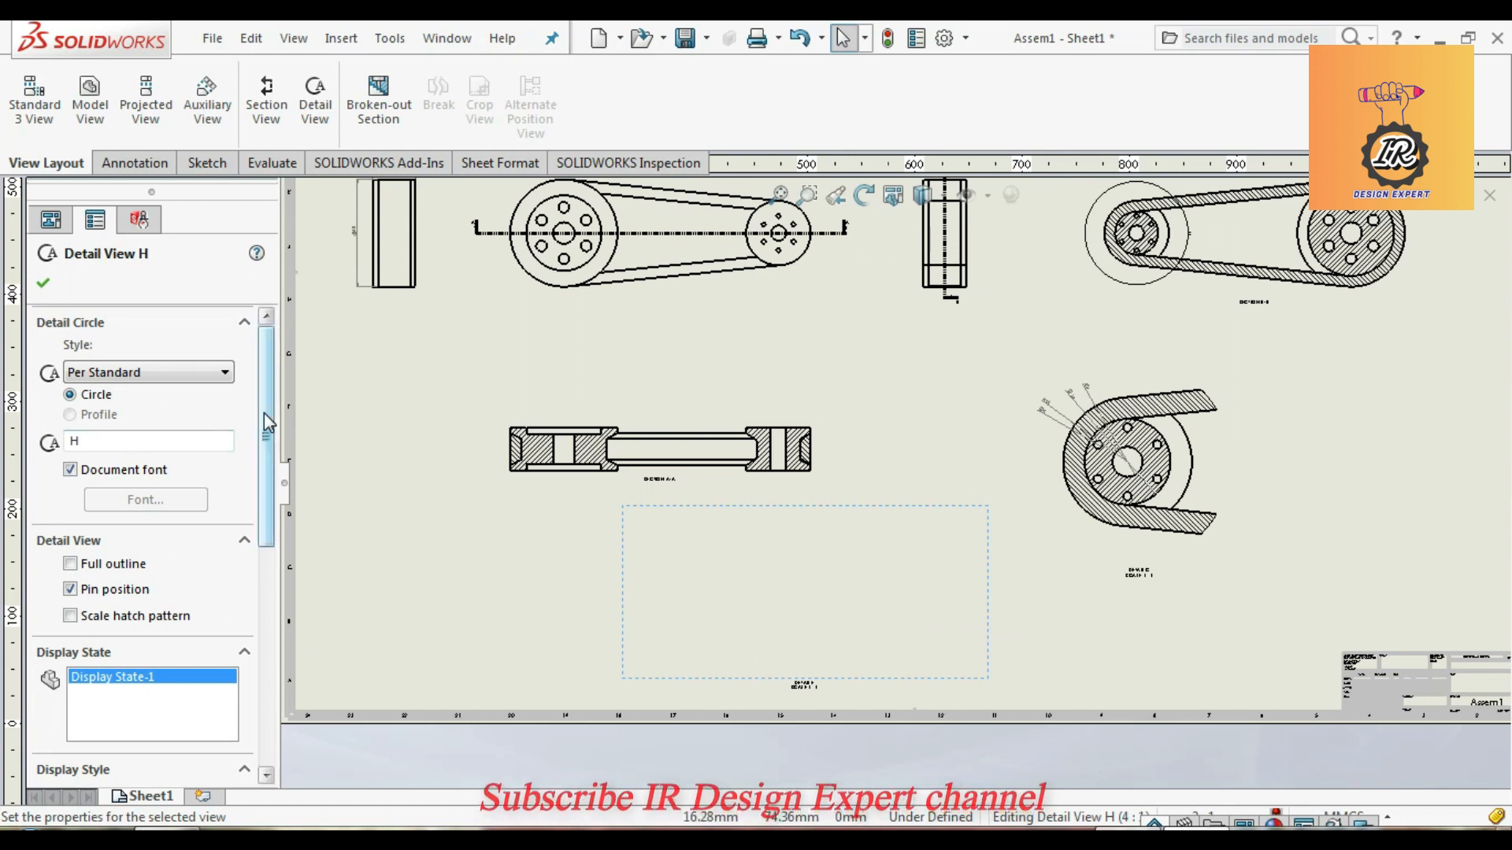
drag(263, 413, 284, 570)
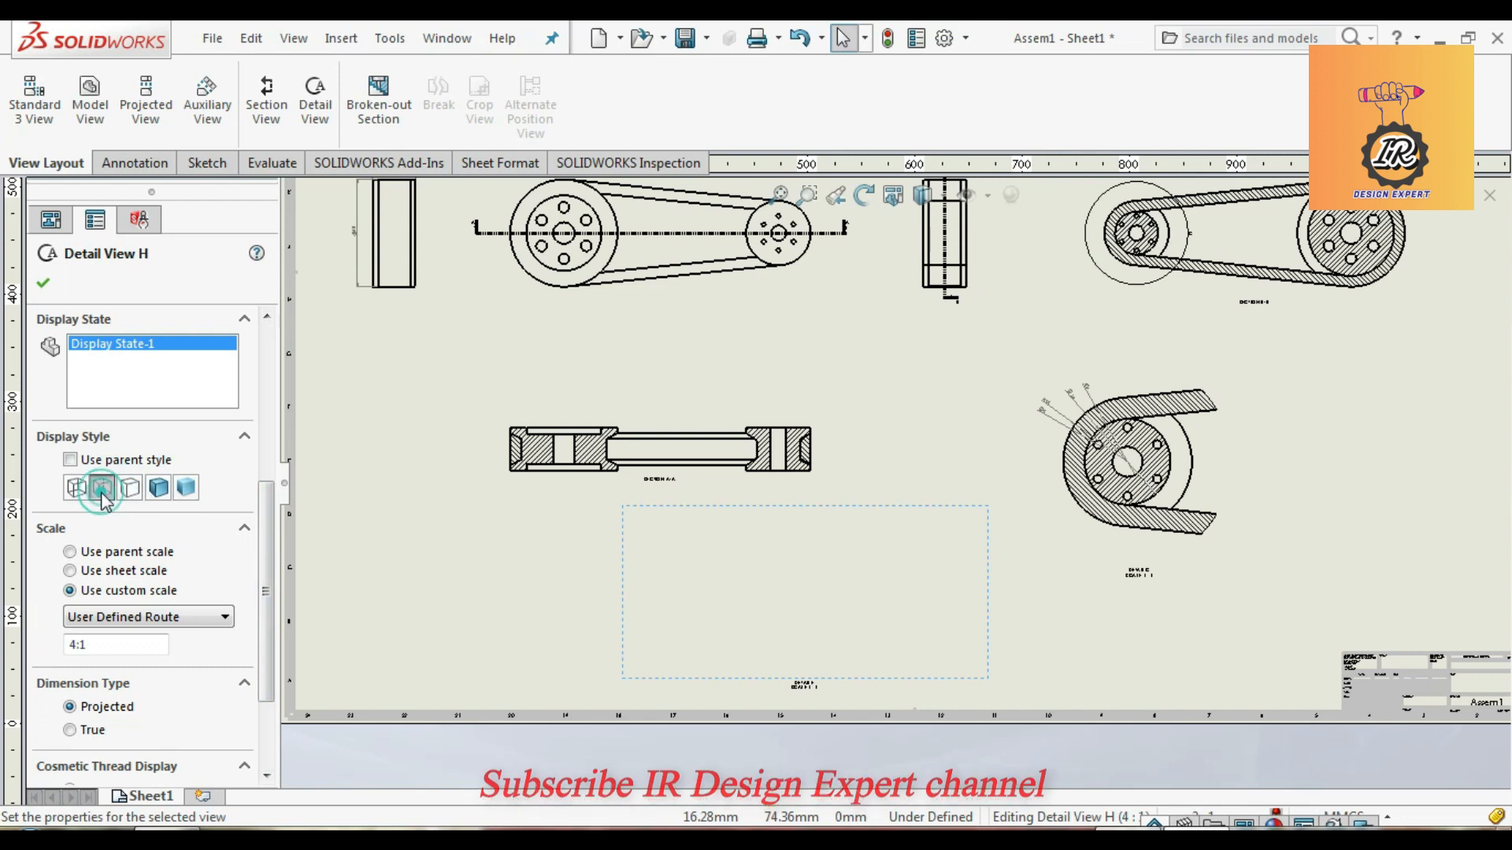
scroll(181, 616, down, 3)
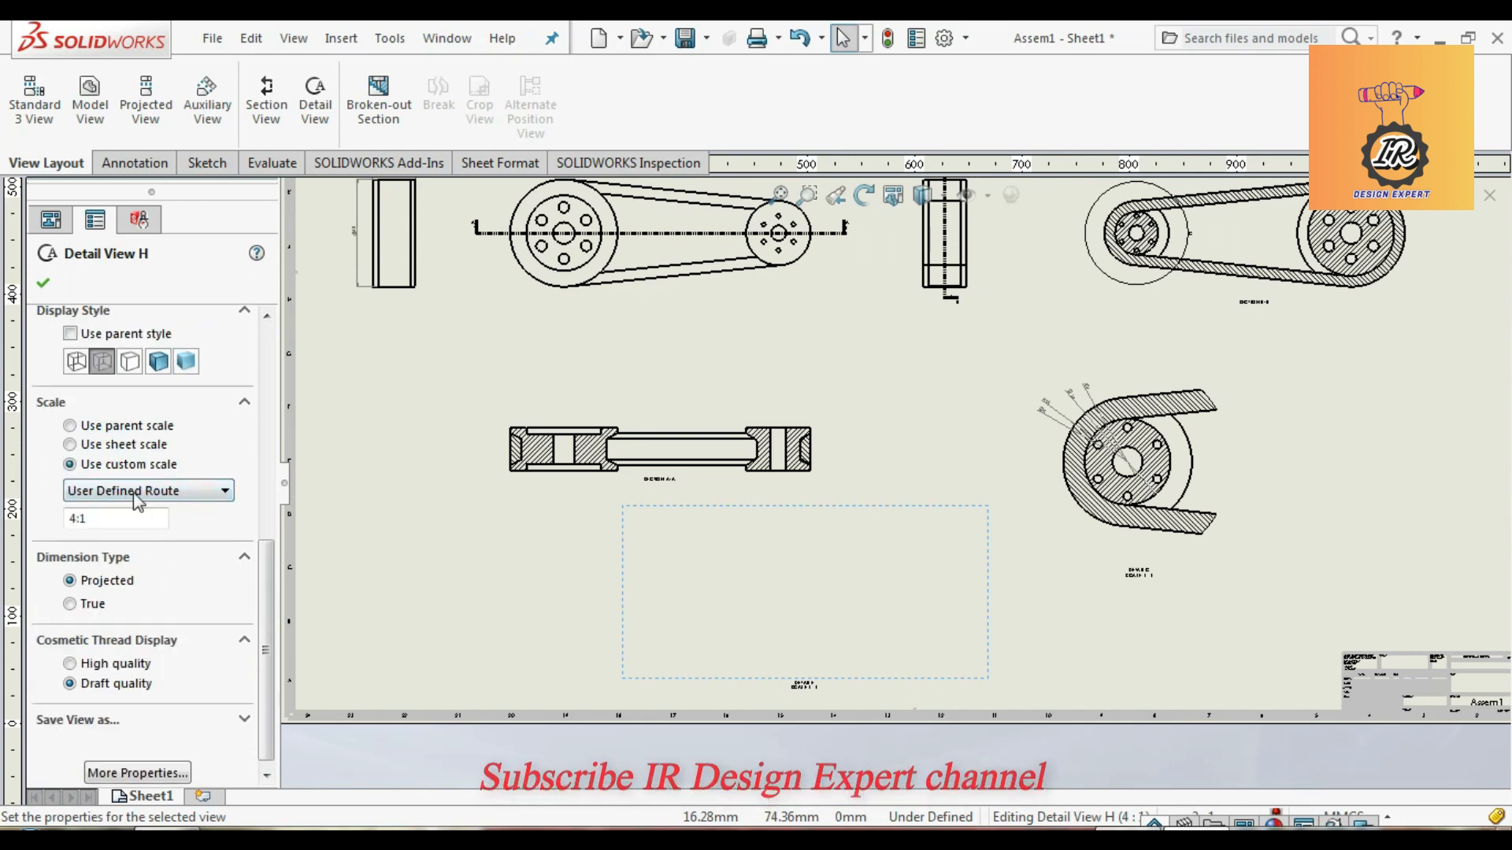
click(45, 284)
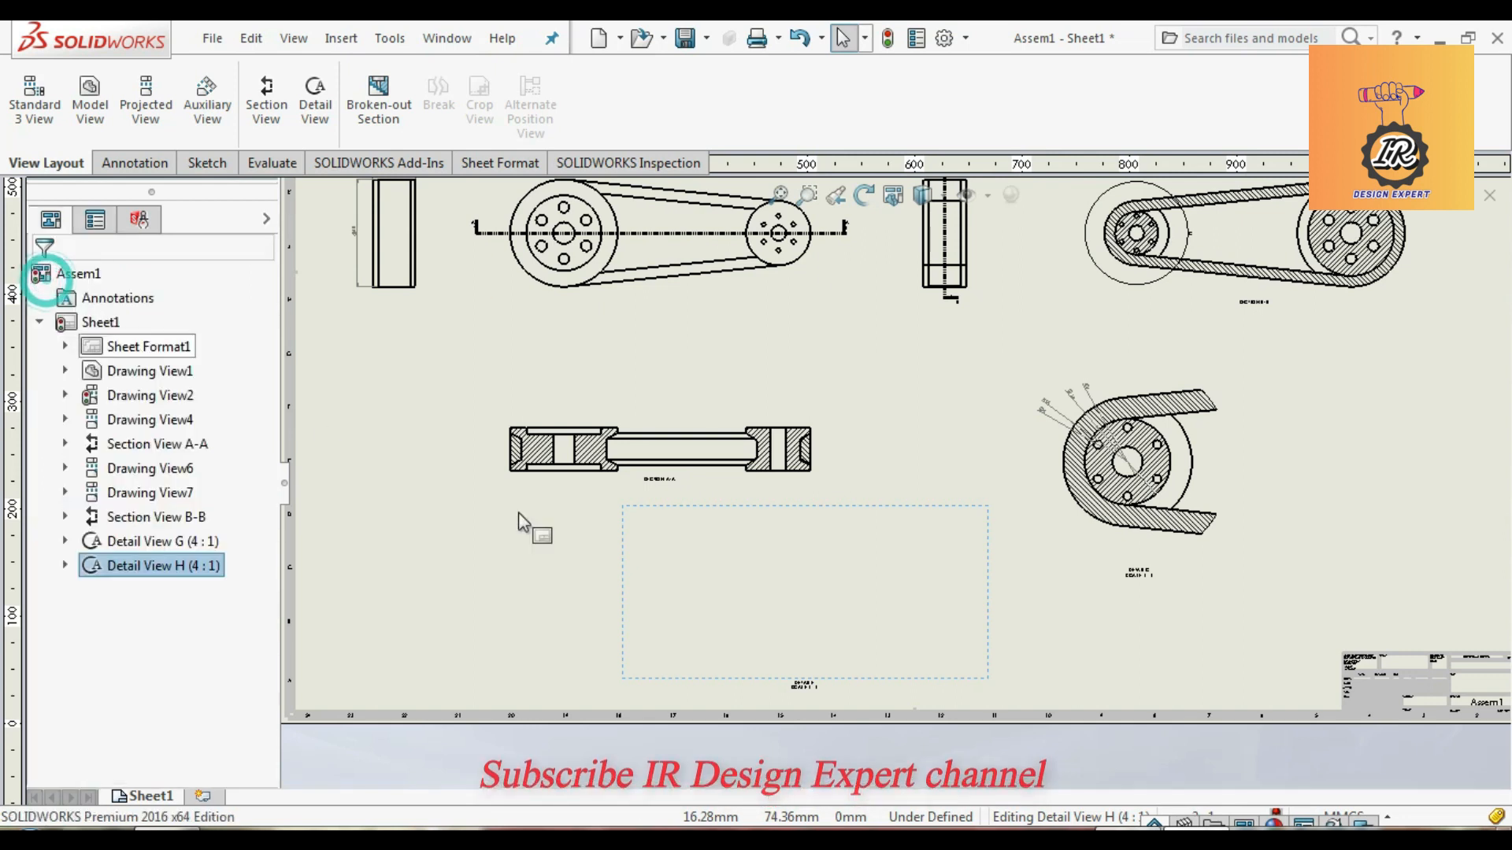
Step: Delete the empty detail view below section A-A together with its detail circle
click(806, 512)
key(Delete)
click(907, 357)
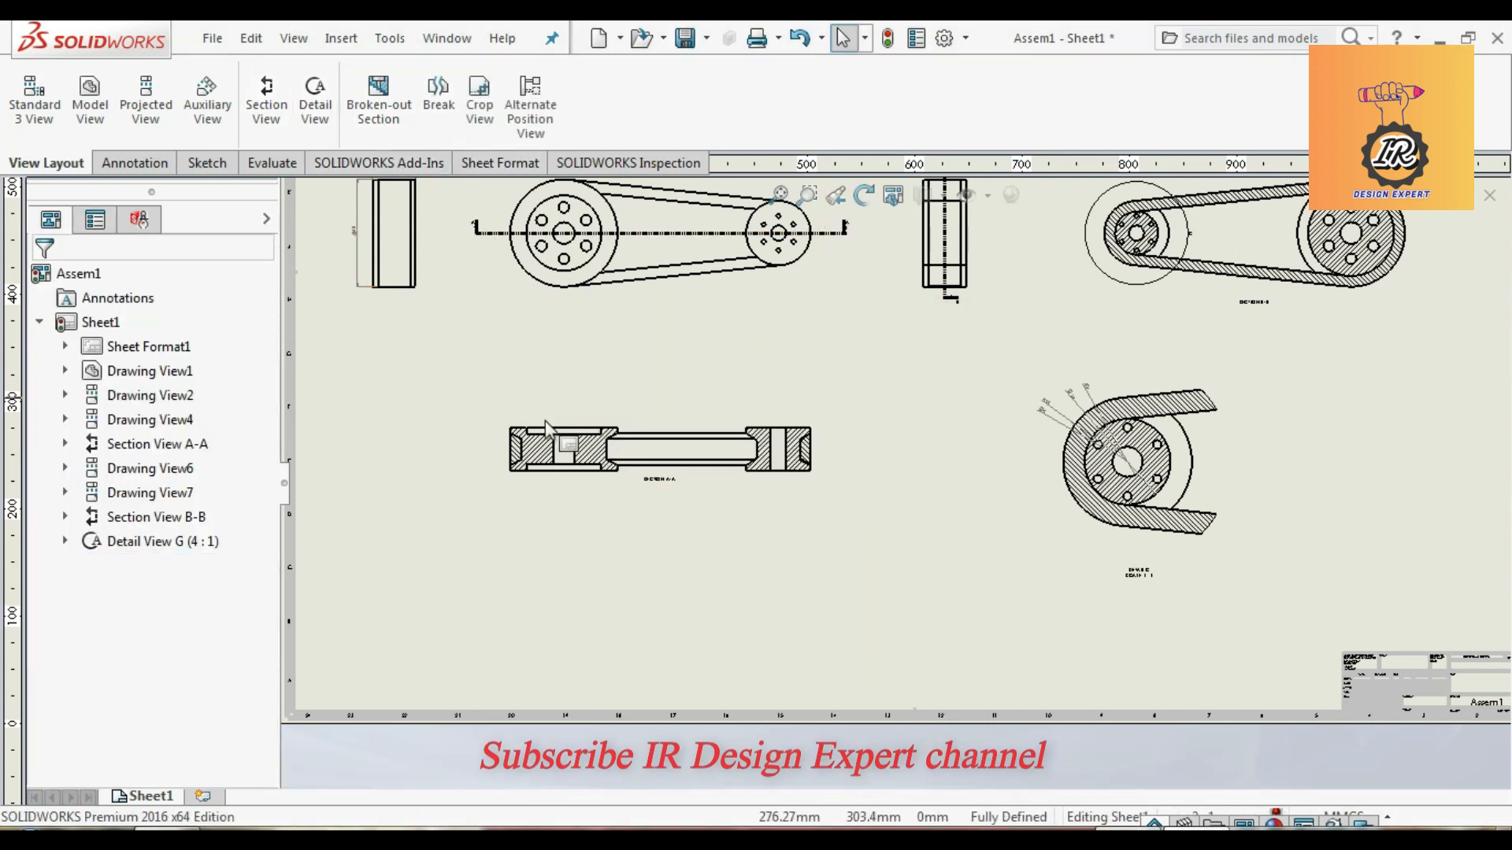
Step: Create a detail view from section A-A with a circle around the small pulley end, and place it below the section
click(564, 438)
click(315, 106)
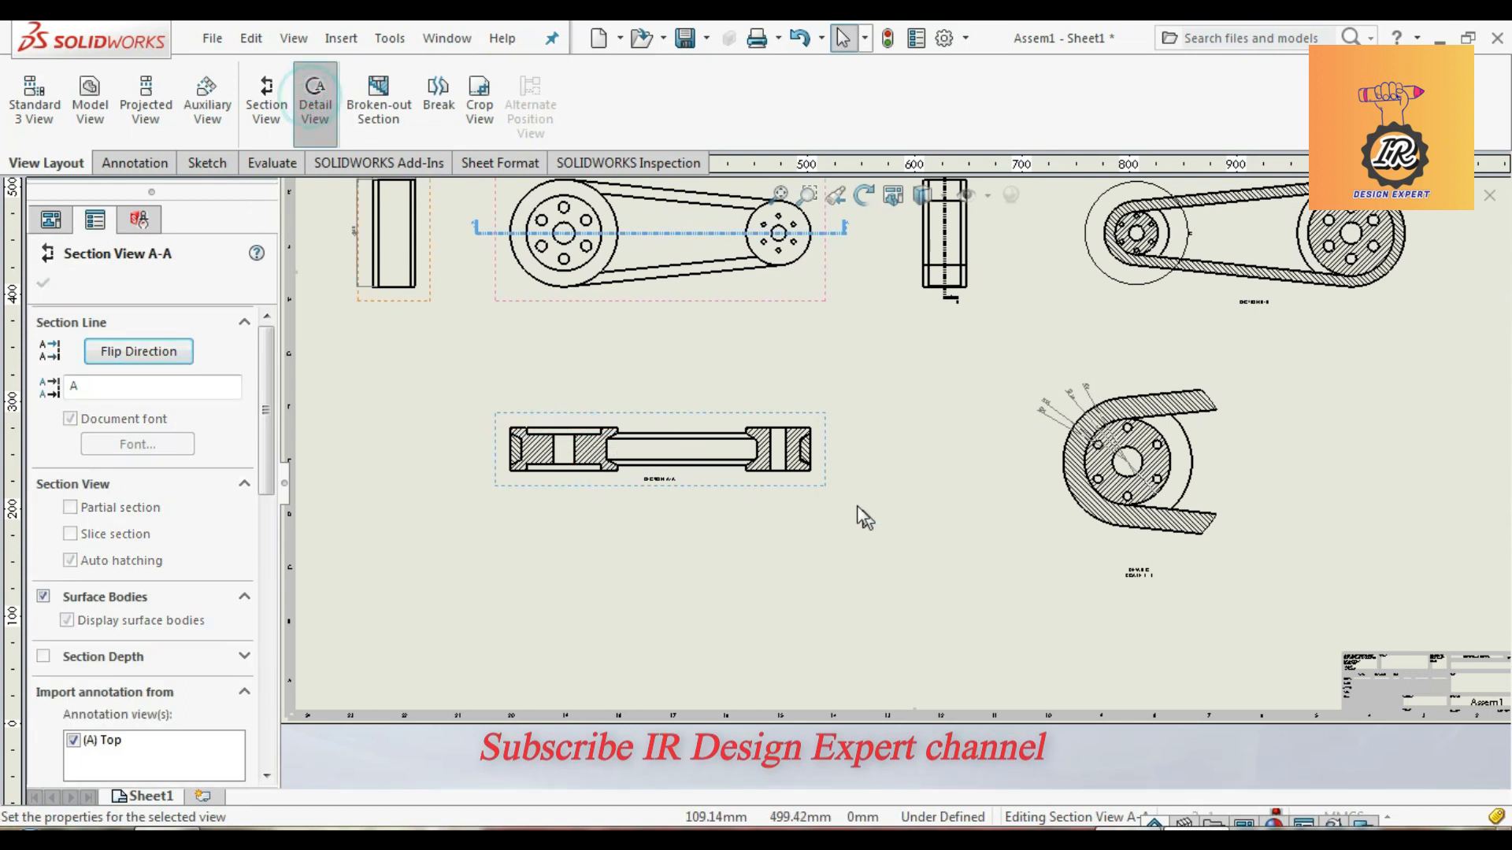
click(777, 447)
click(814, 484)
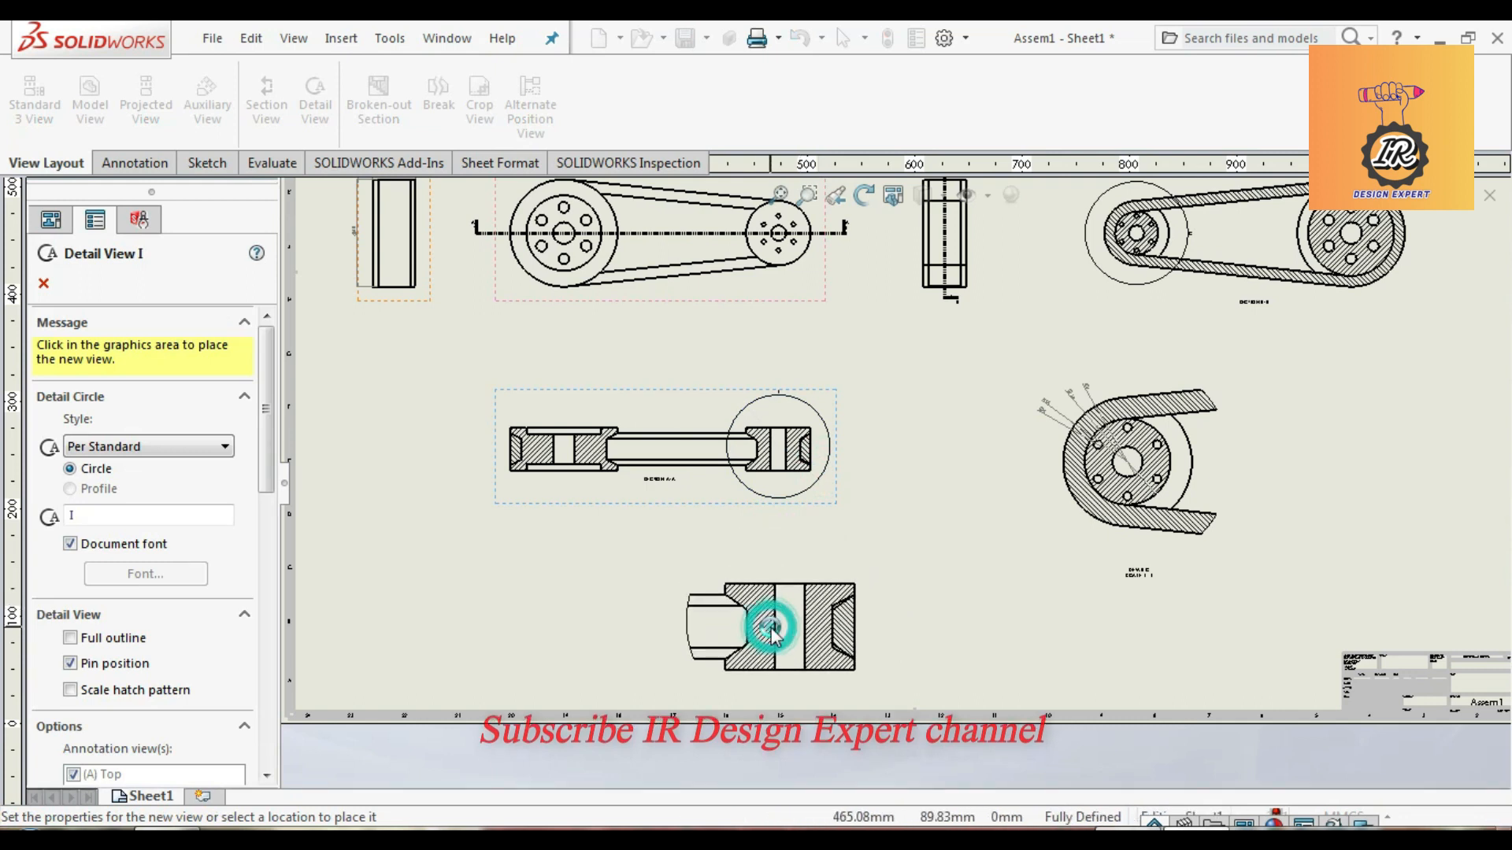
click(771, 630)
scroll(890, 667, down, 2)
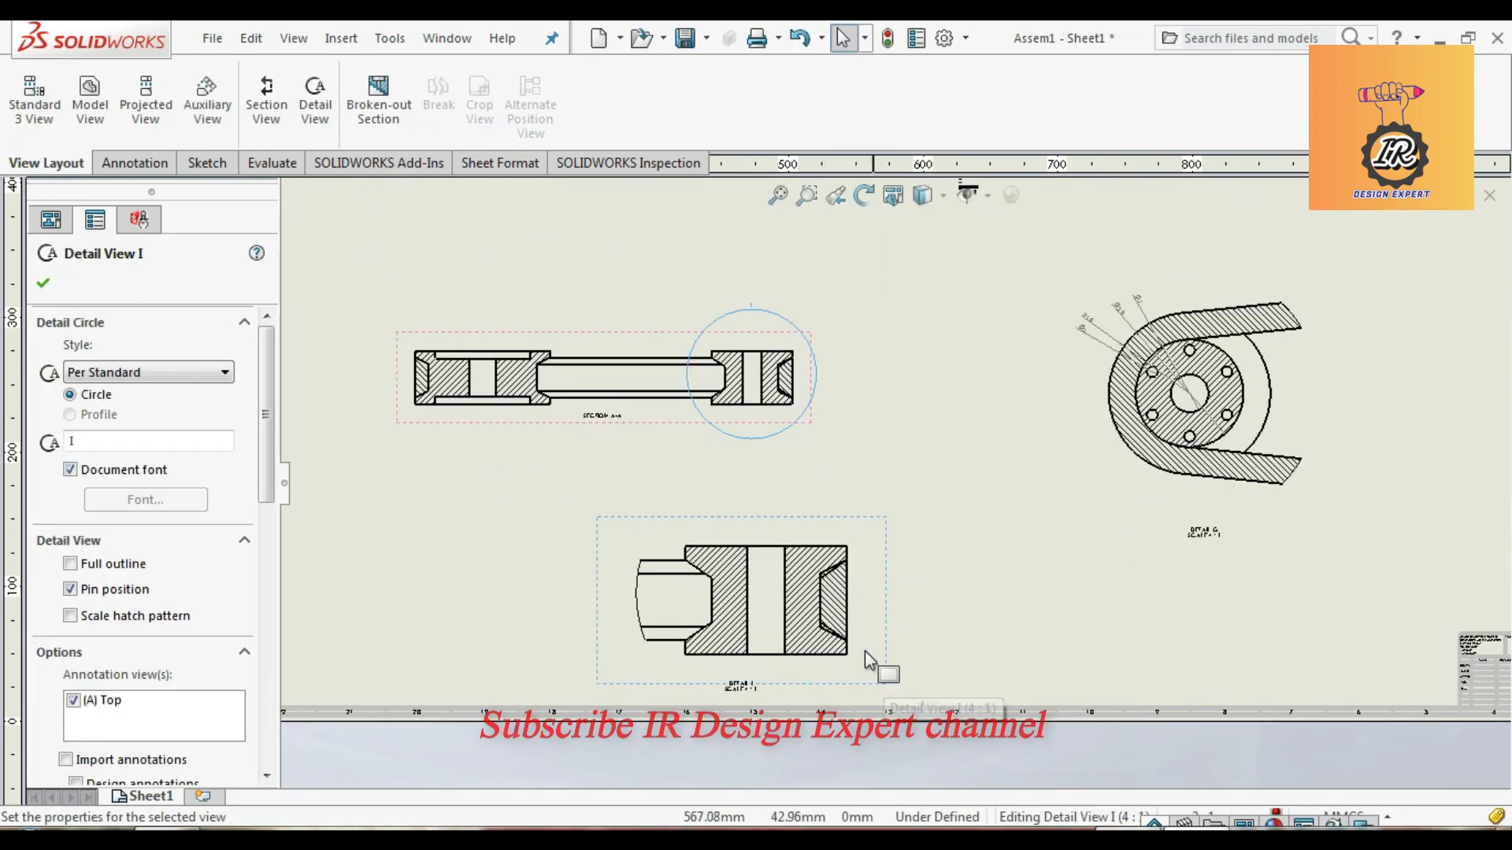
scroll(844, 614, down, 3)
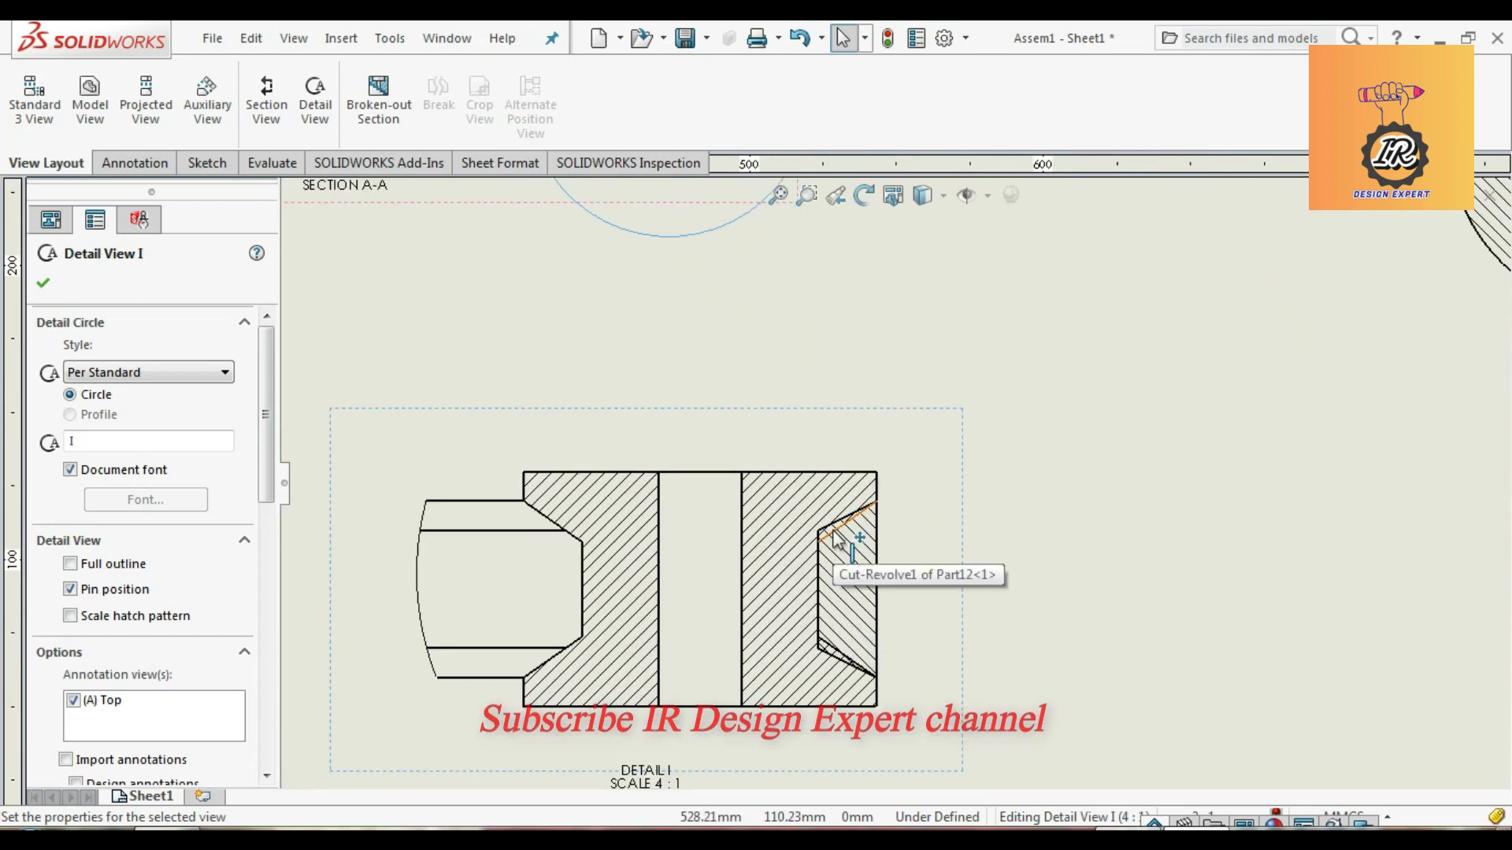
scroll(836, 542, up, 4)
scroll(911, 543, down, 1)
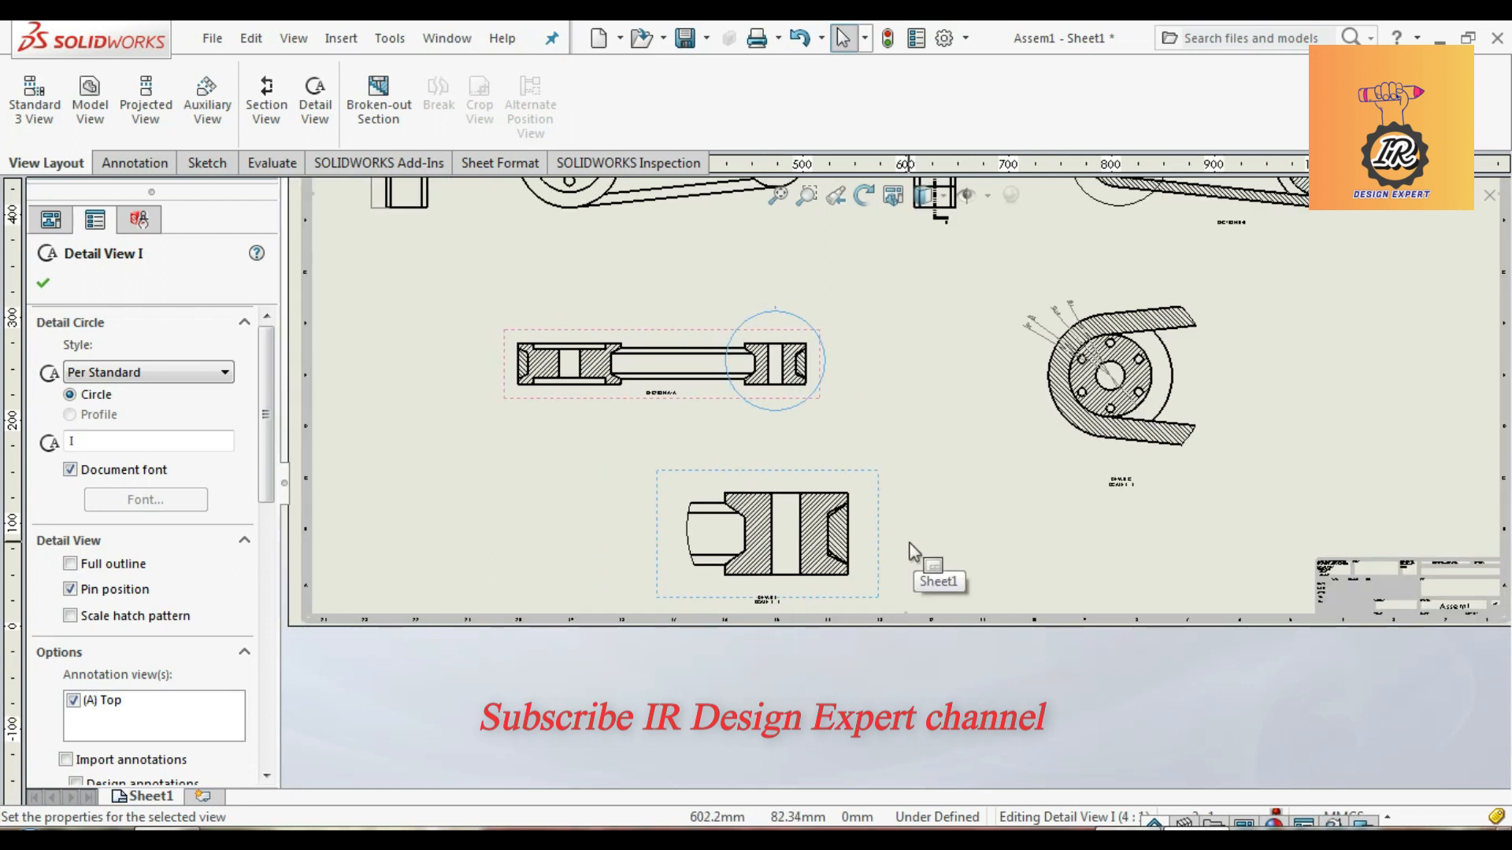
scroll(888, 550, up, 1)
scroll(871, 496, down, 4)
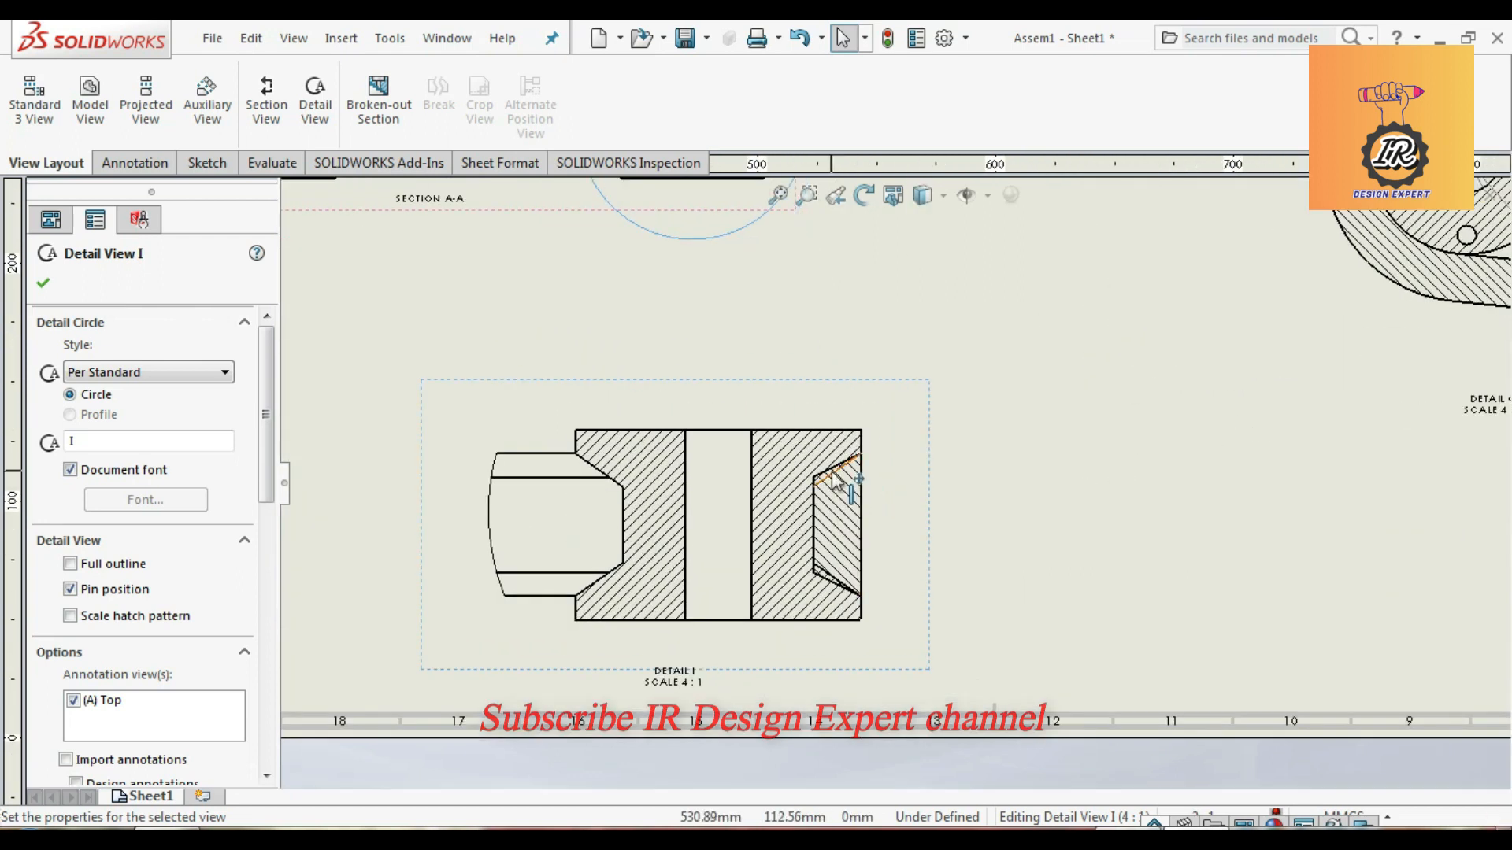
click(44, 283)
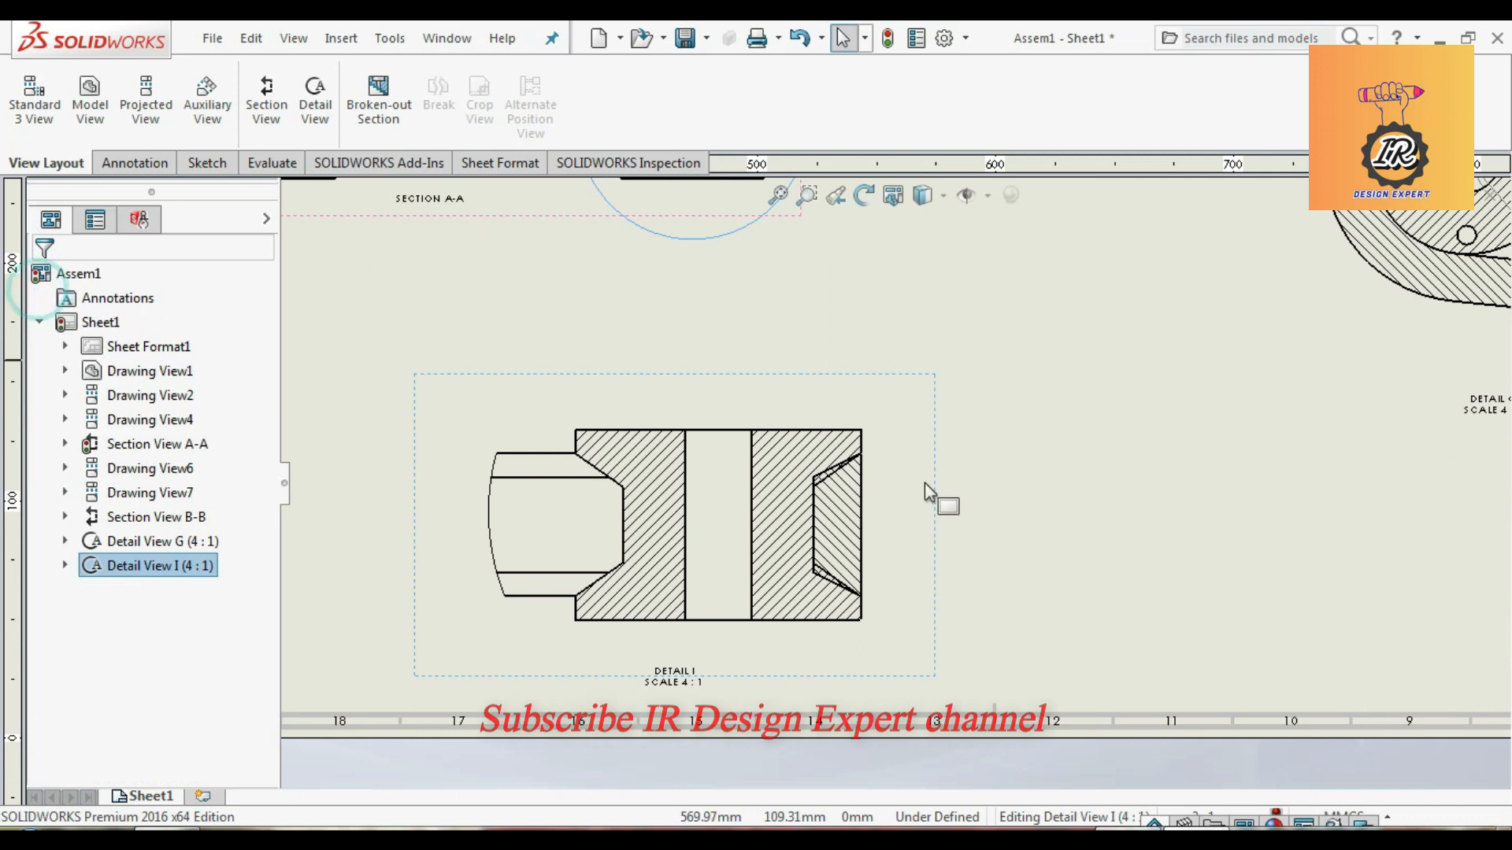
click(823, 478)
key(Delete)
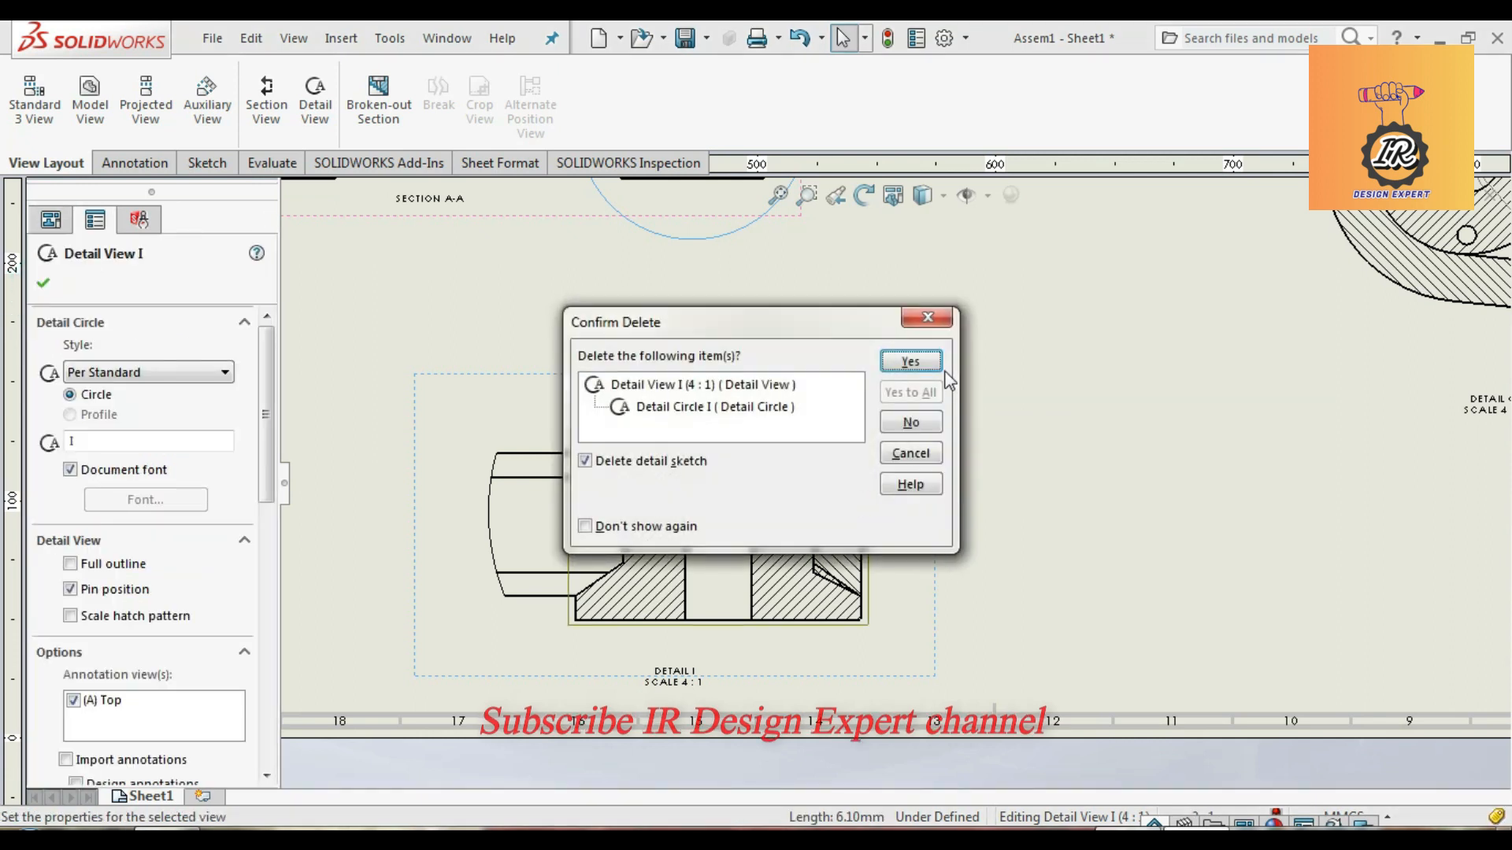
click(927, 318)
Step: Delete the detail circle around the small pulley end of section A-A along with its detail view
scroll(792, 537, up, 4)
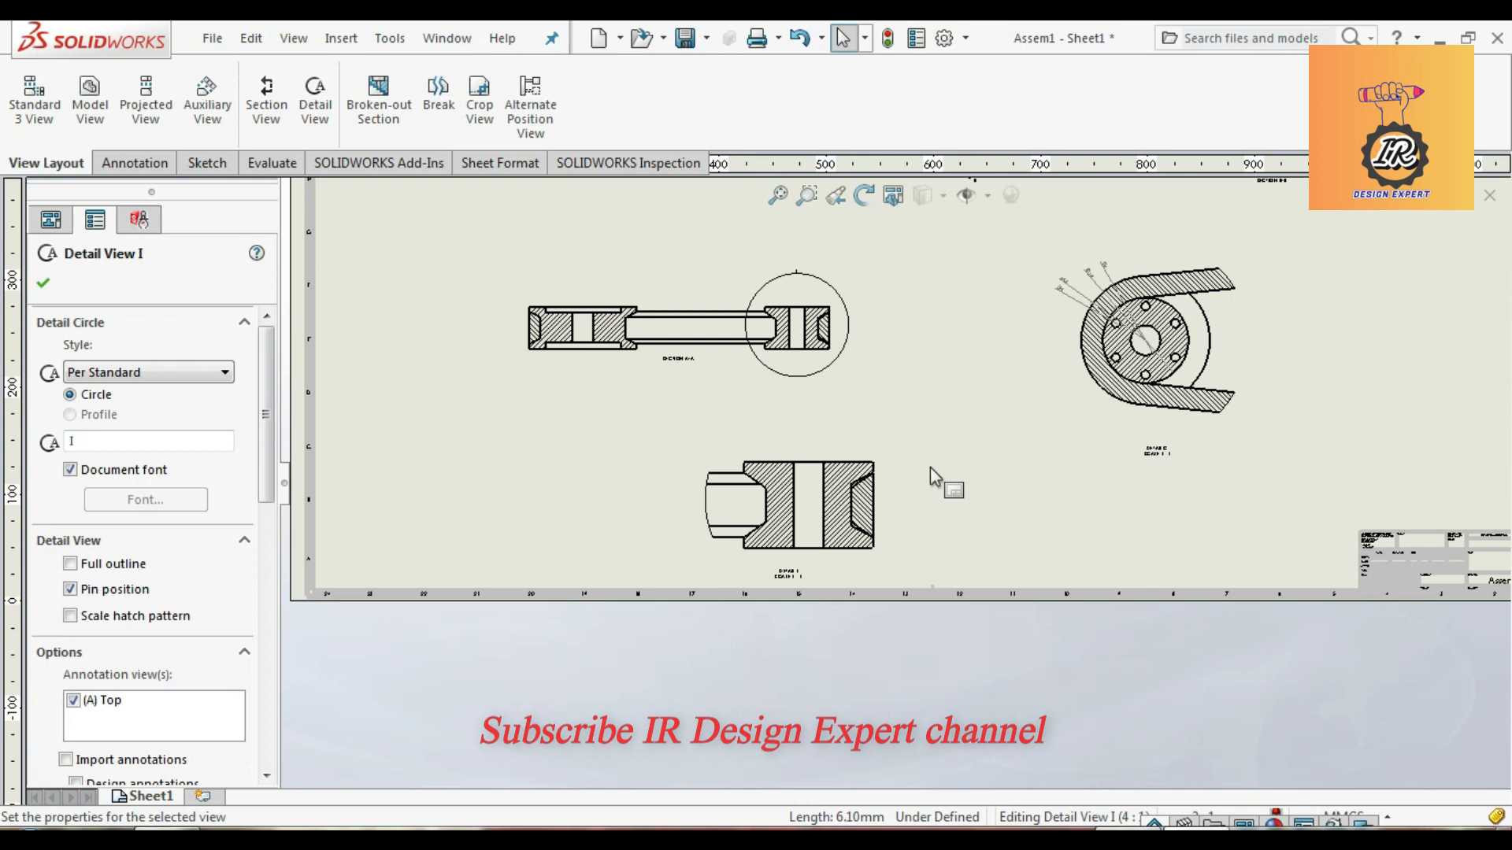
click(801, 381)
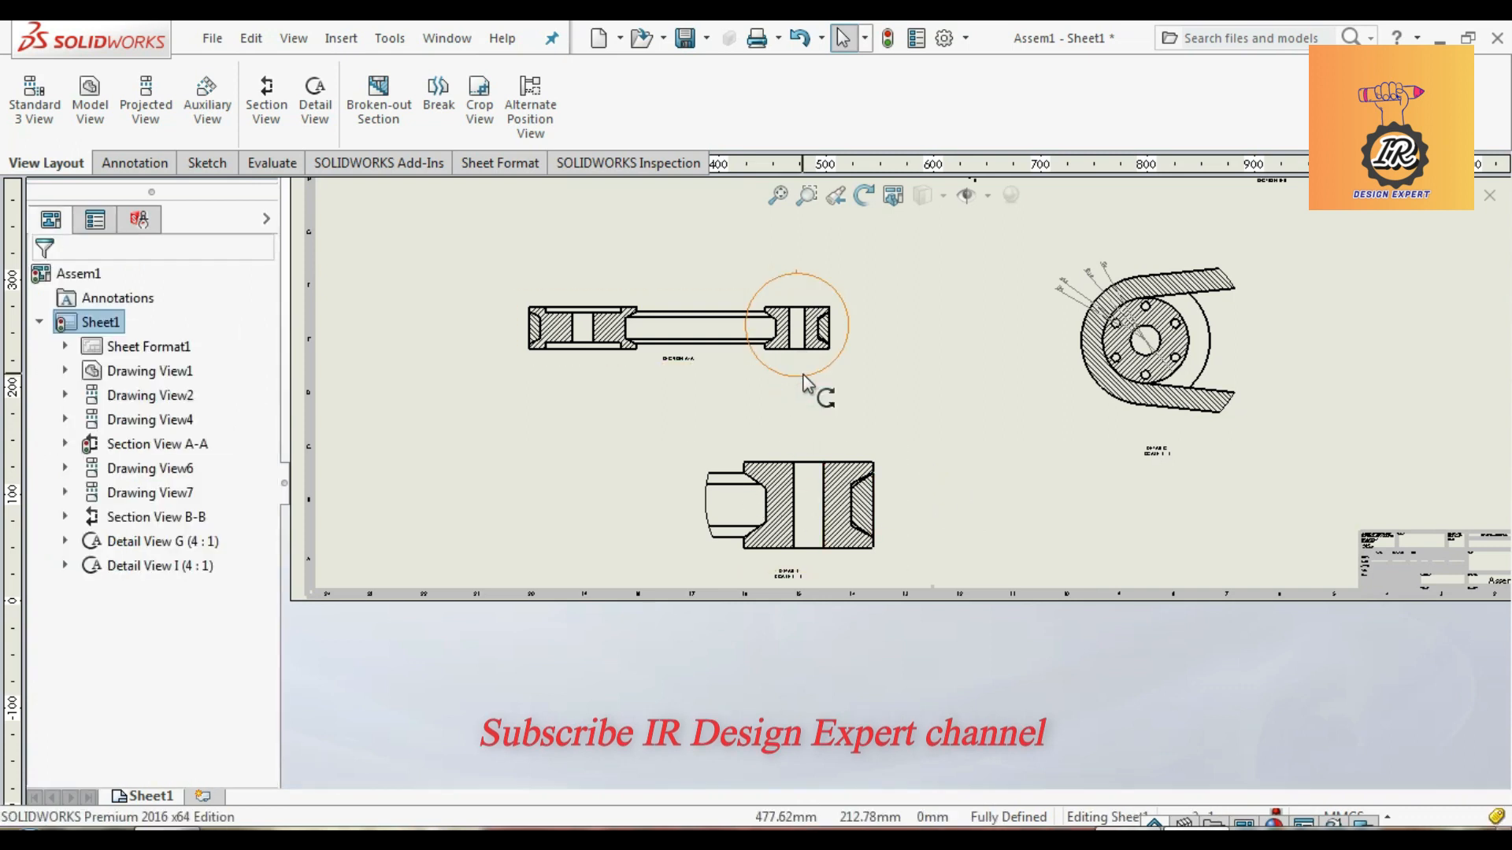
click(803, 383)
key(Delete)
click(905, 359)
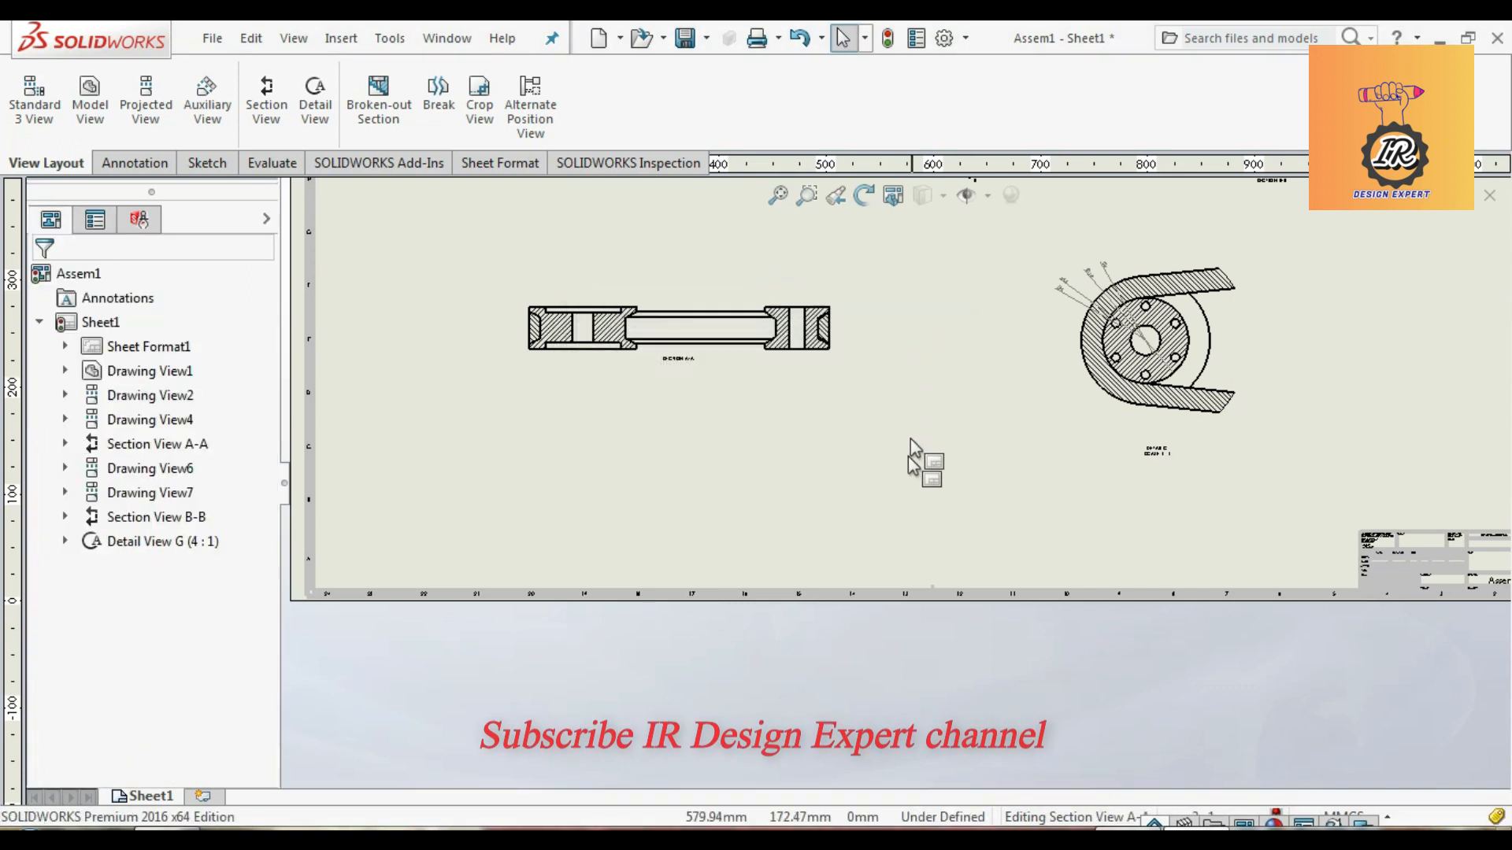
Step: Open the Assem1 assembly file to get to the model behind section A-A
scroll(911, 448, up, 2)
scroll(890, 504, down, 4)
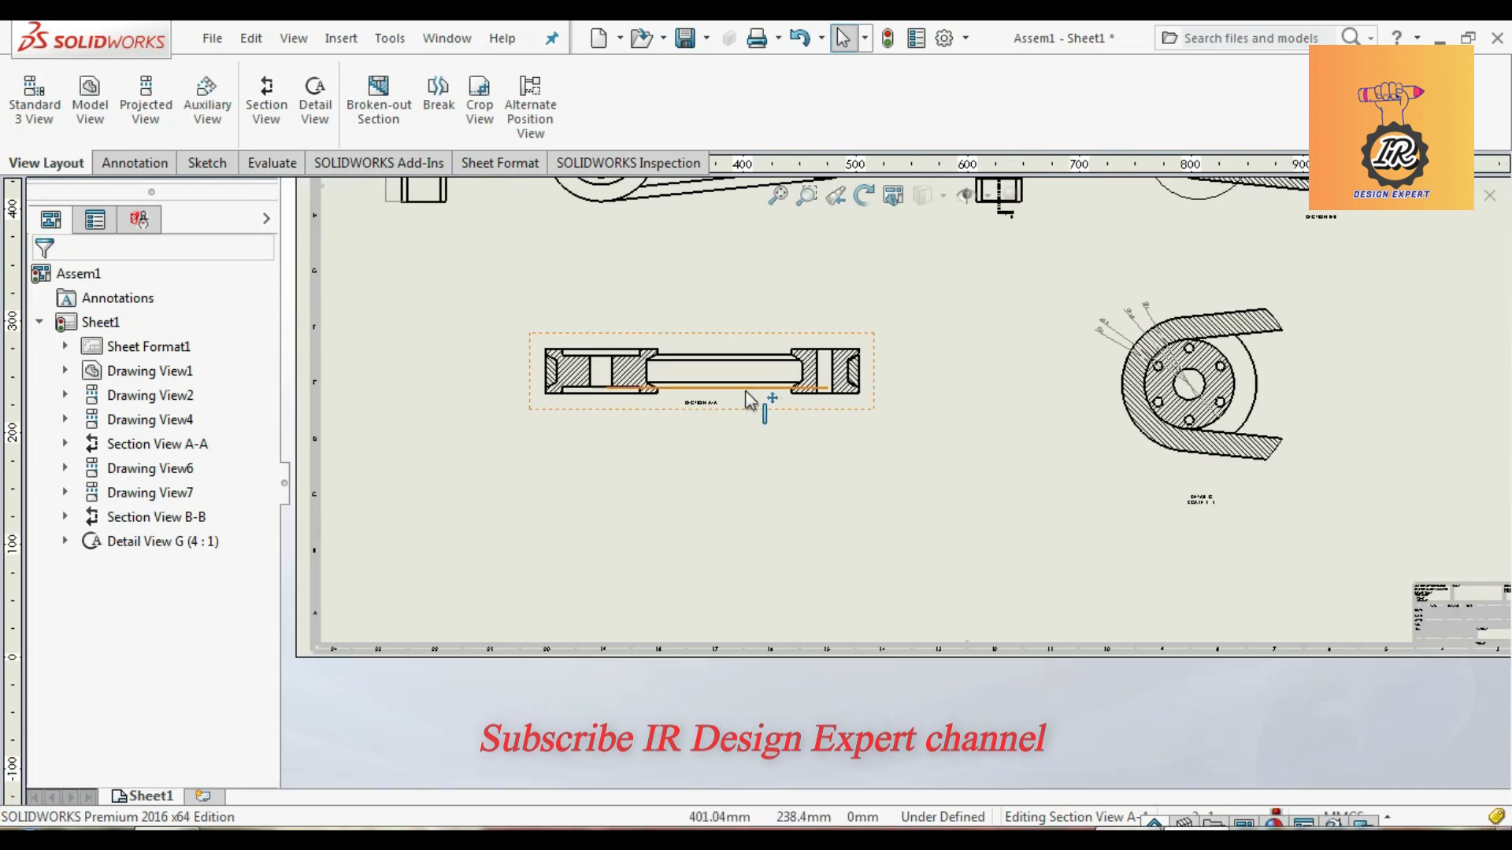
scroll(857, 368, down, 2)
scroll(857, 368, down, 4)
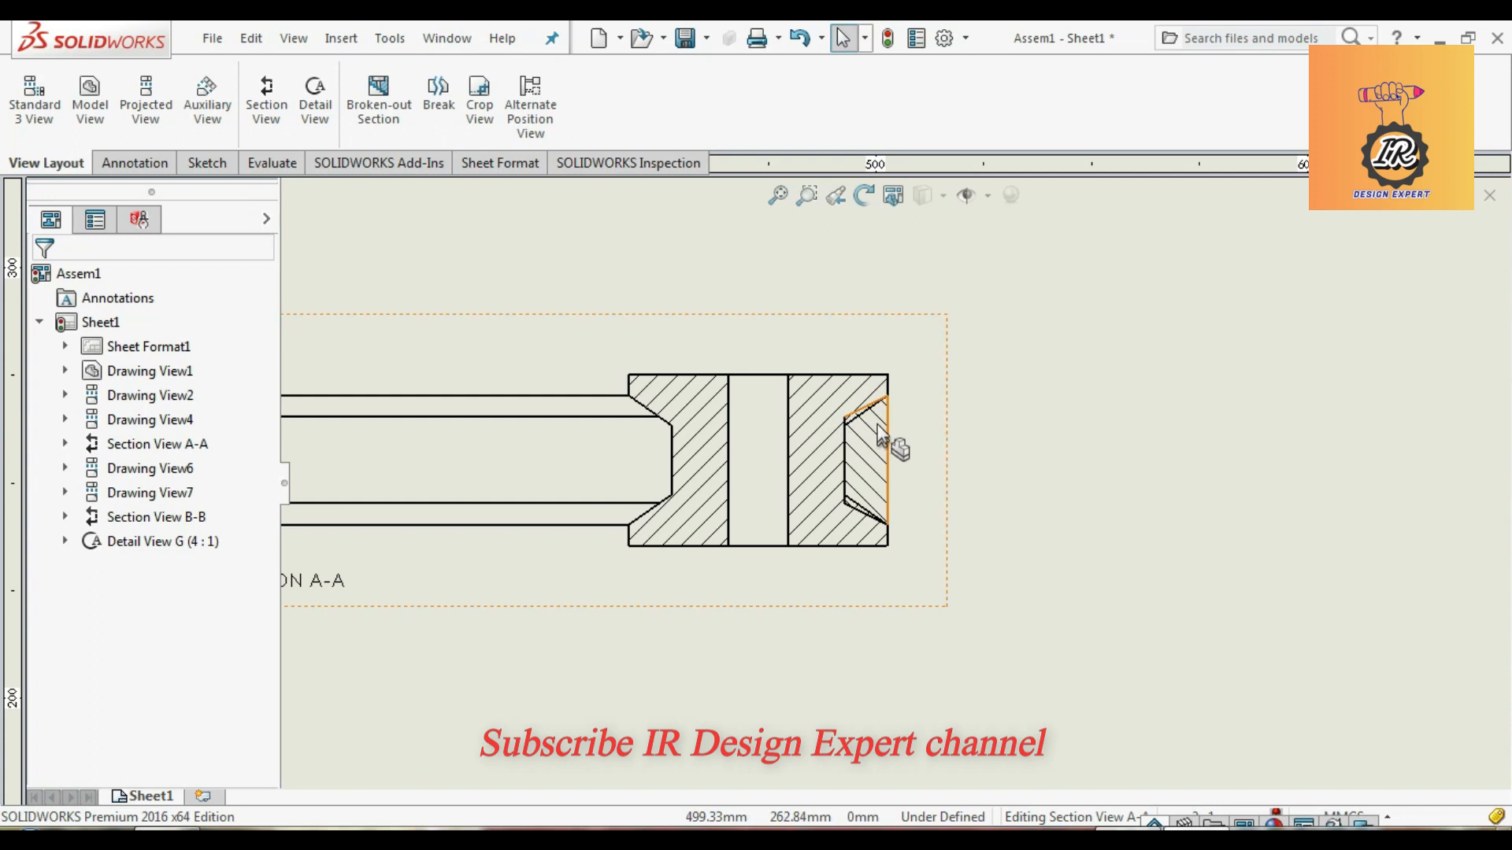
click(461, 41)
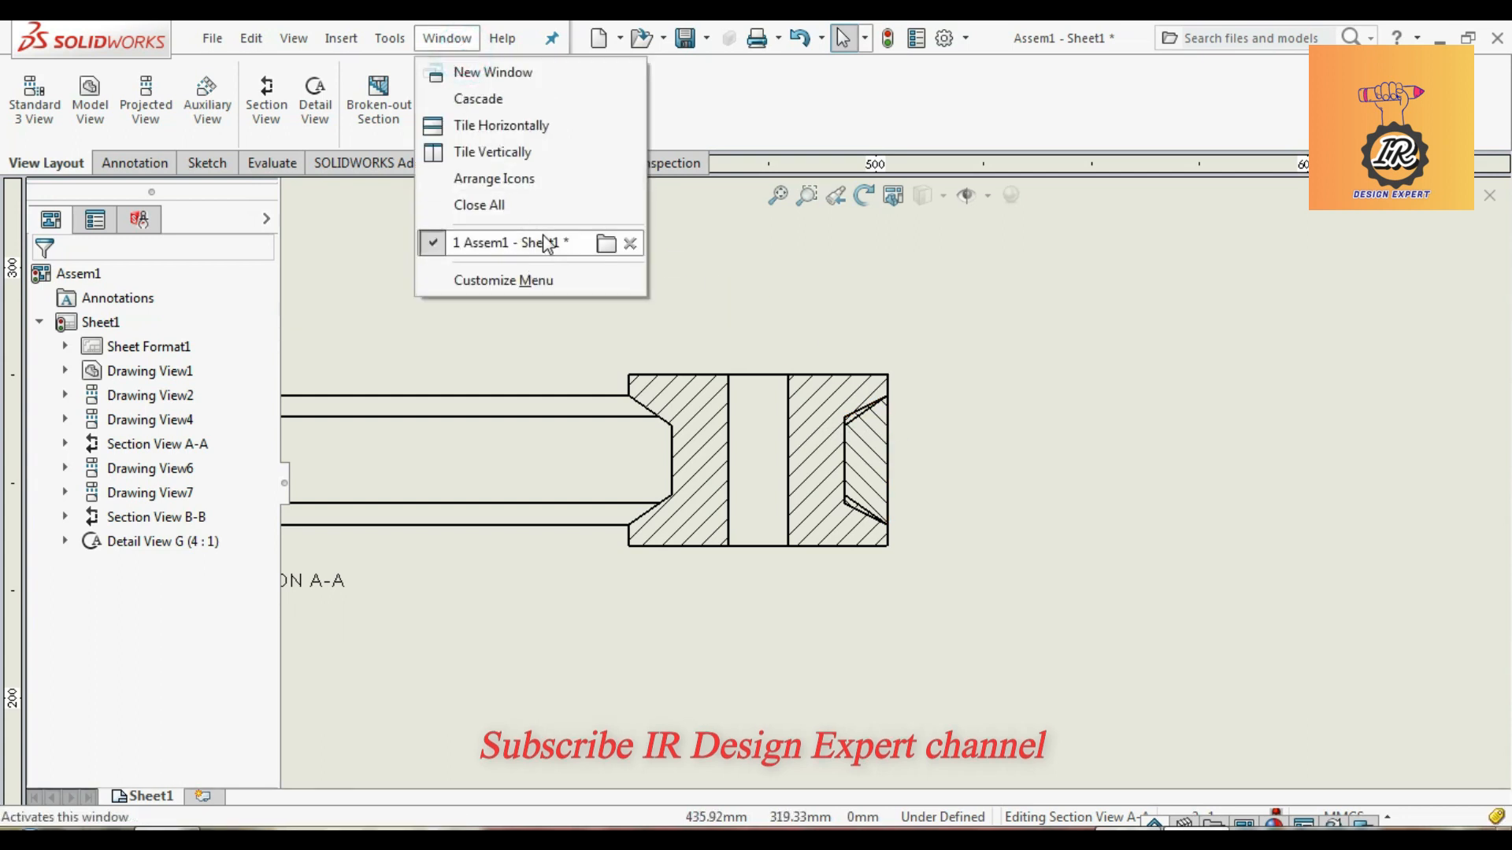
click(641, 41)
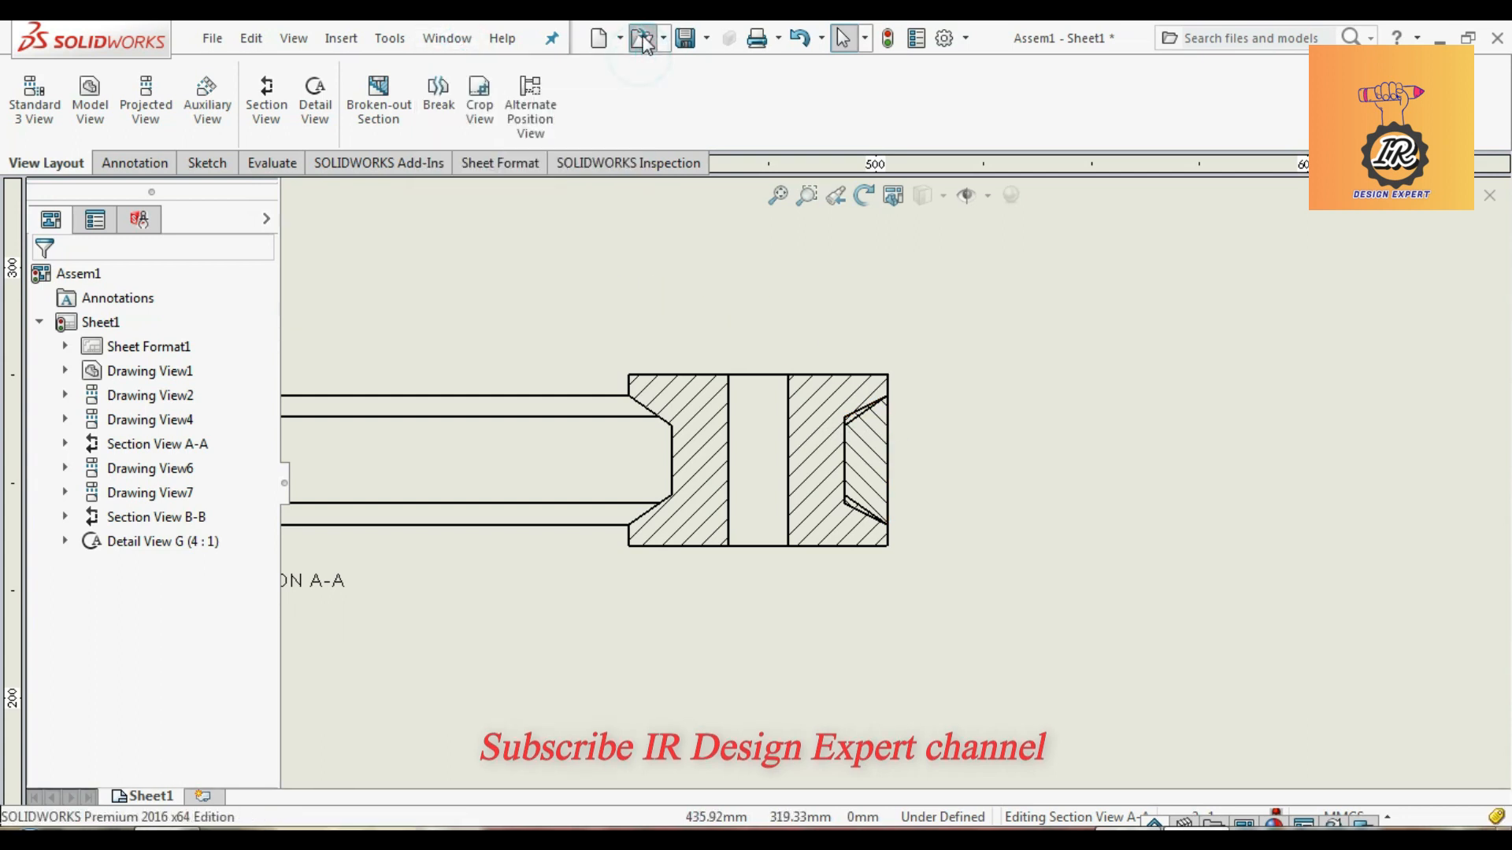
double_click(866, 263)
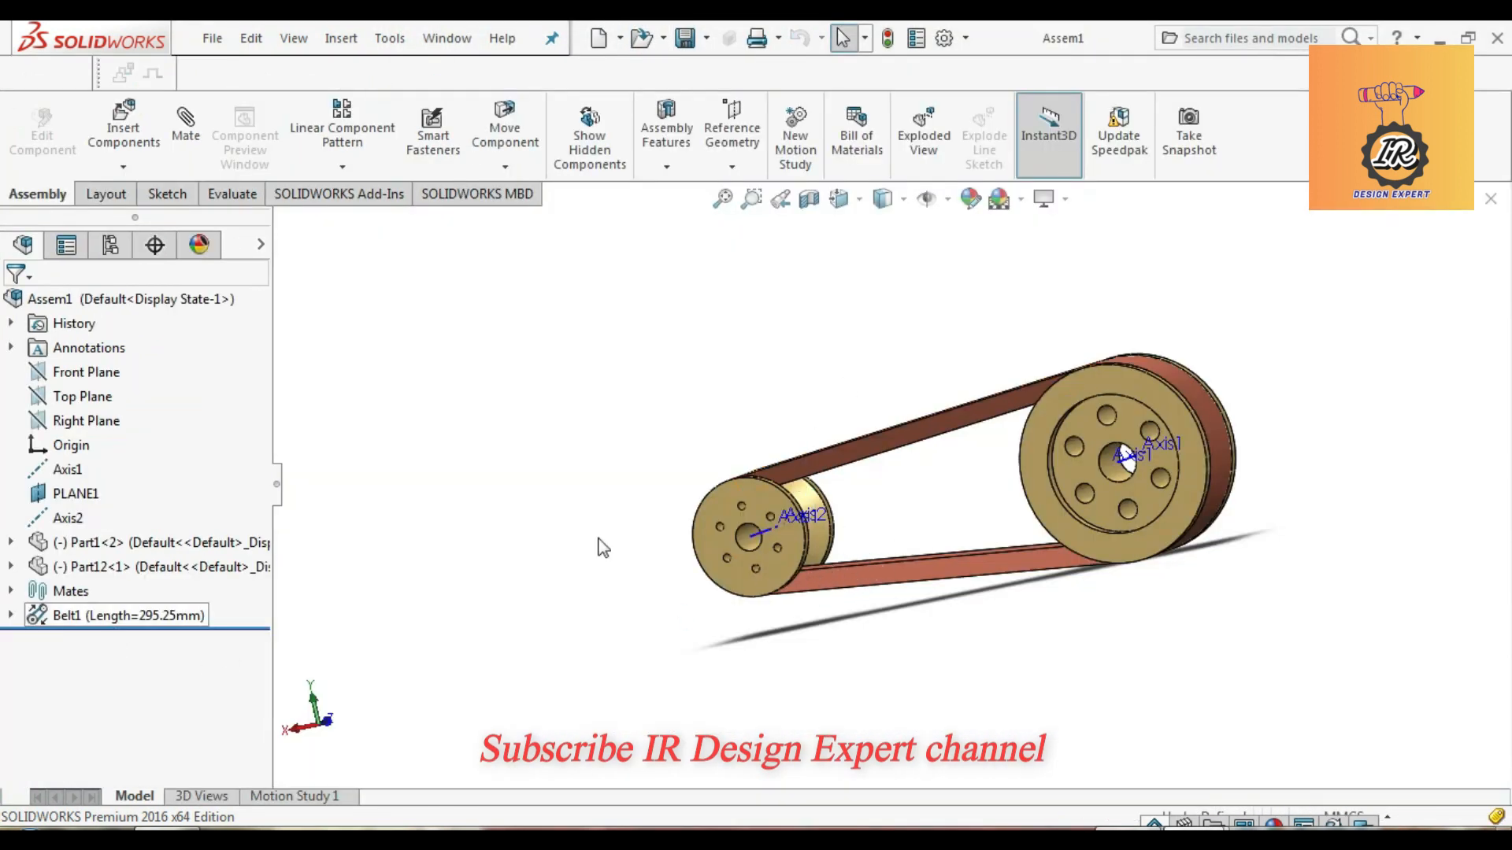
Step: Open Sketch3 of the Cut-Revolve1 feature in component Part12 for editing within the assembly
click(14, 566)
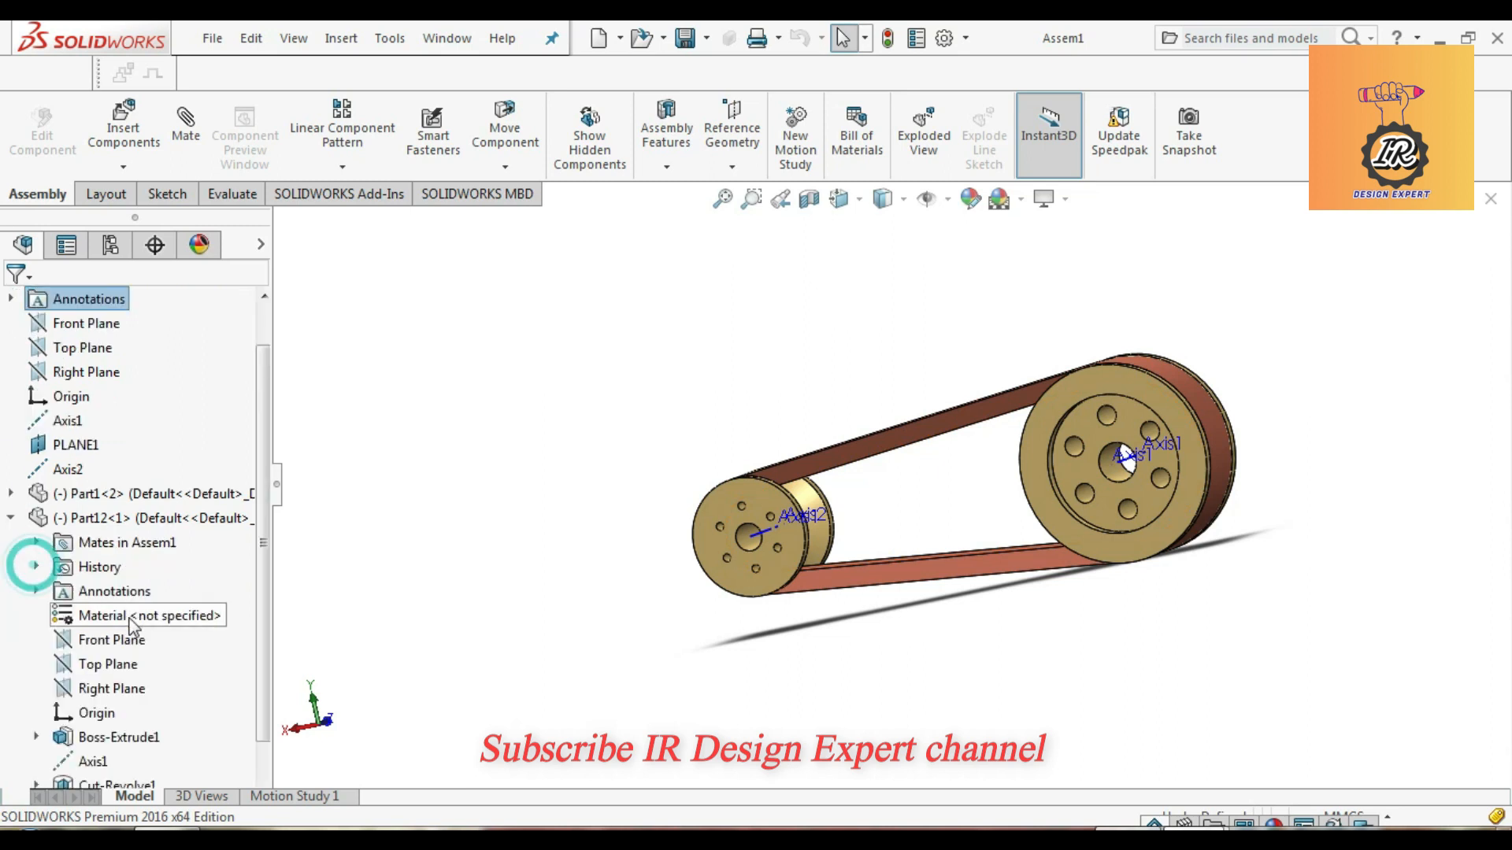
scroll(134, 705, down, 2)
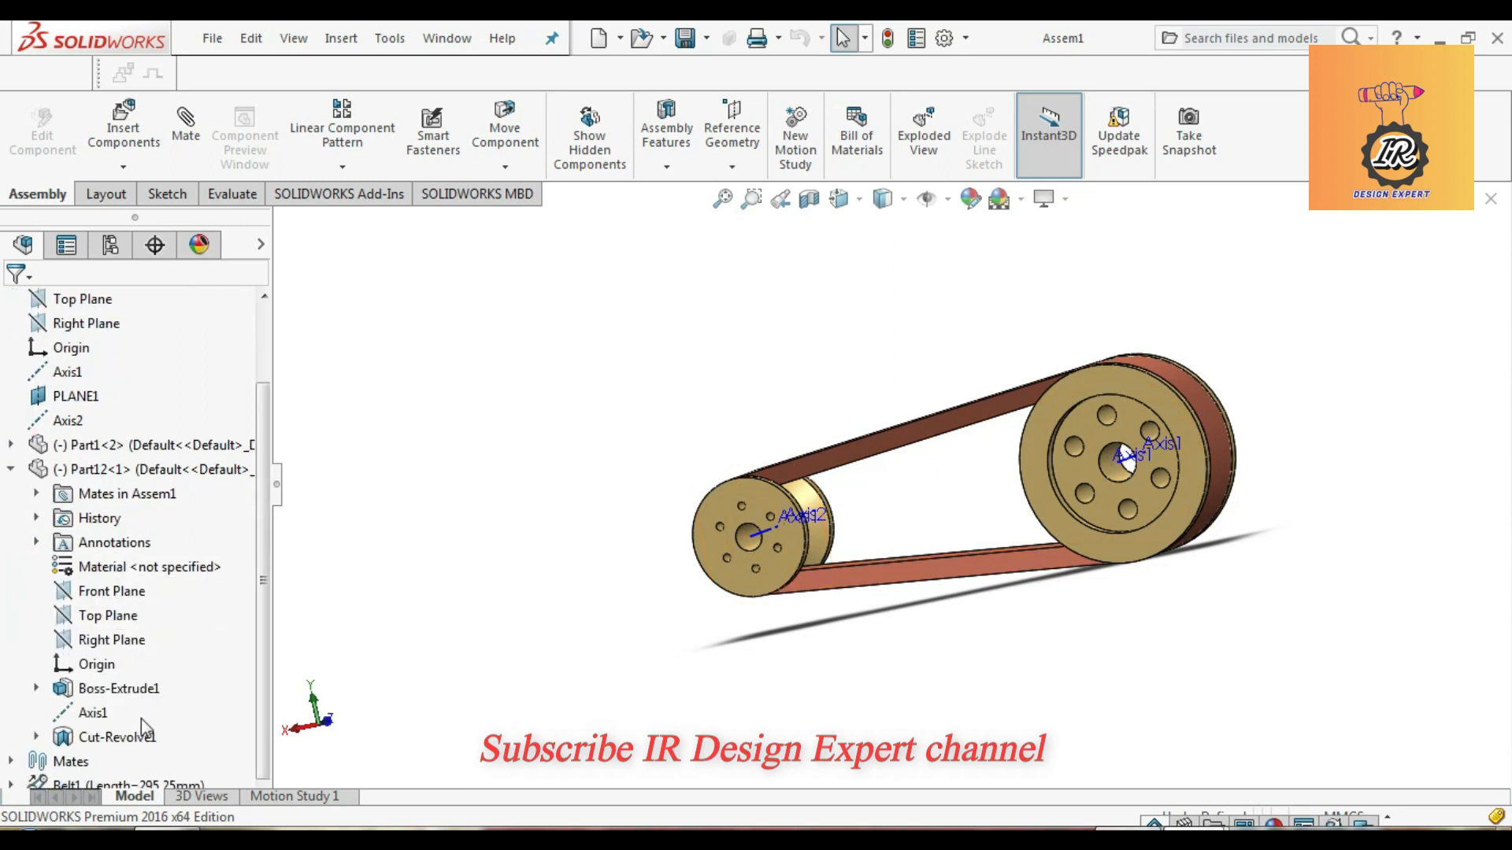
click(92, 740)
middle_drag(501, 567, 583, 617)
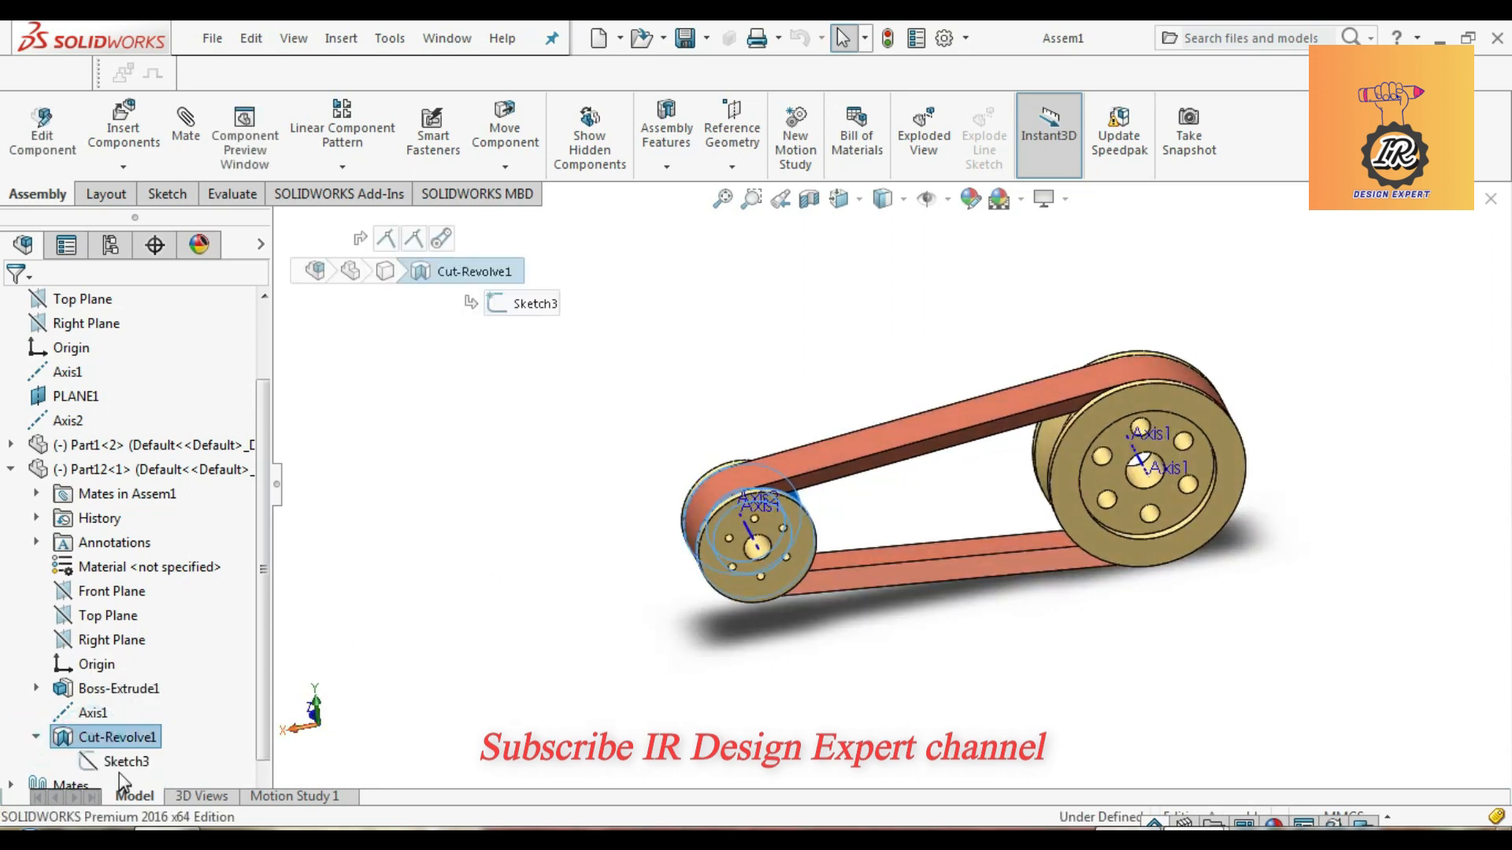
click(126, 763)
right_click(130, 762)
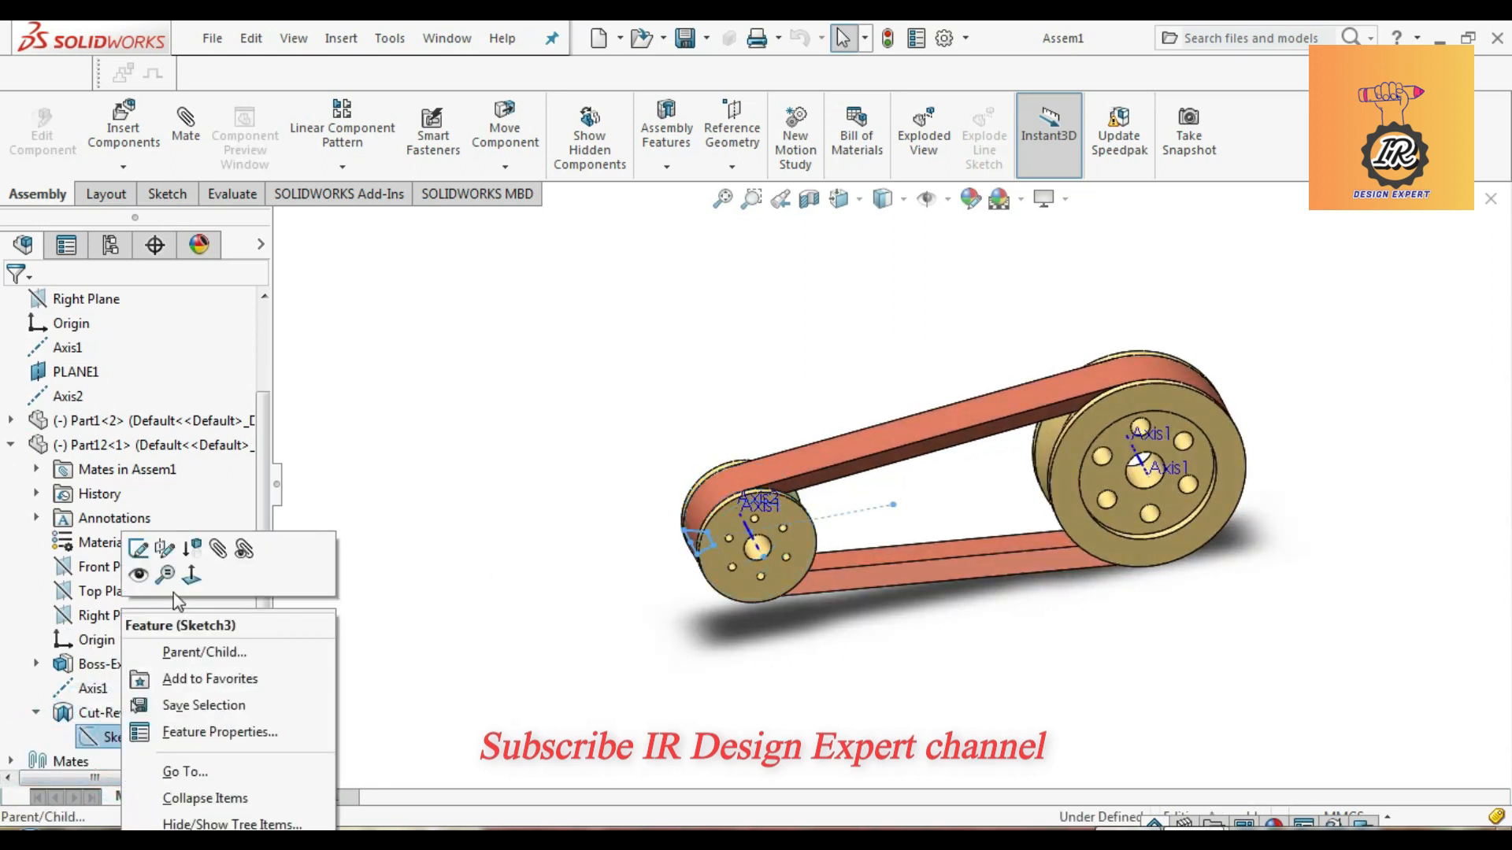
click(138, 549)
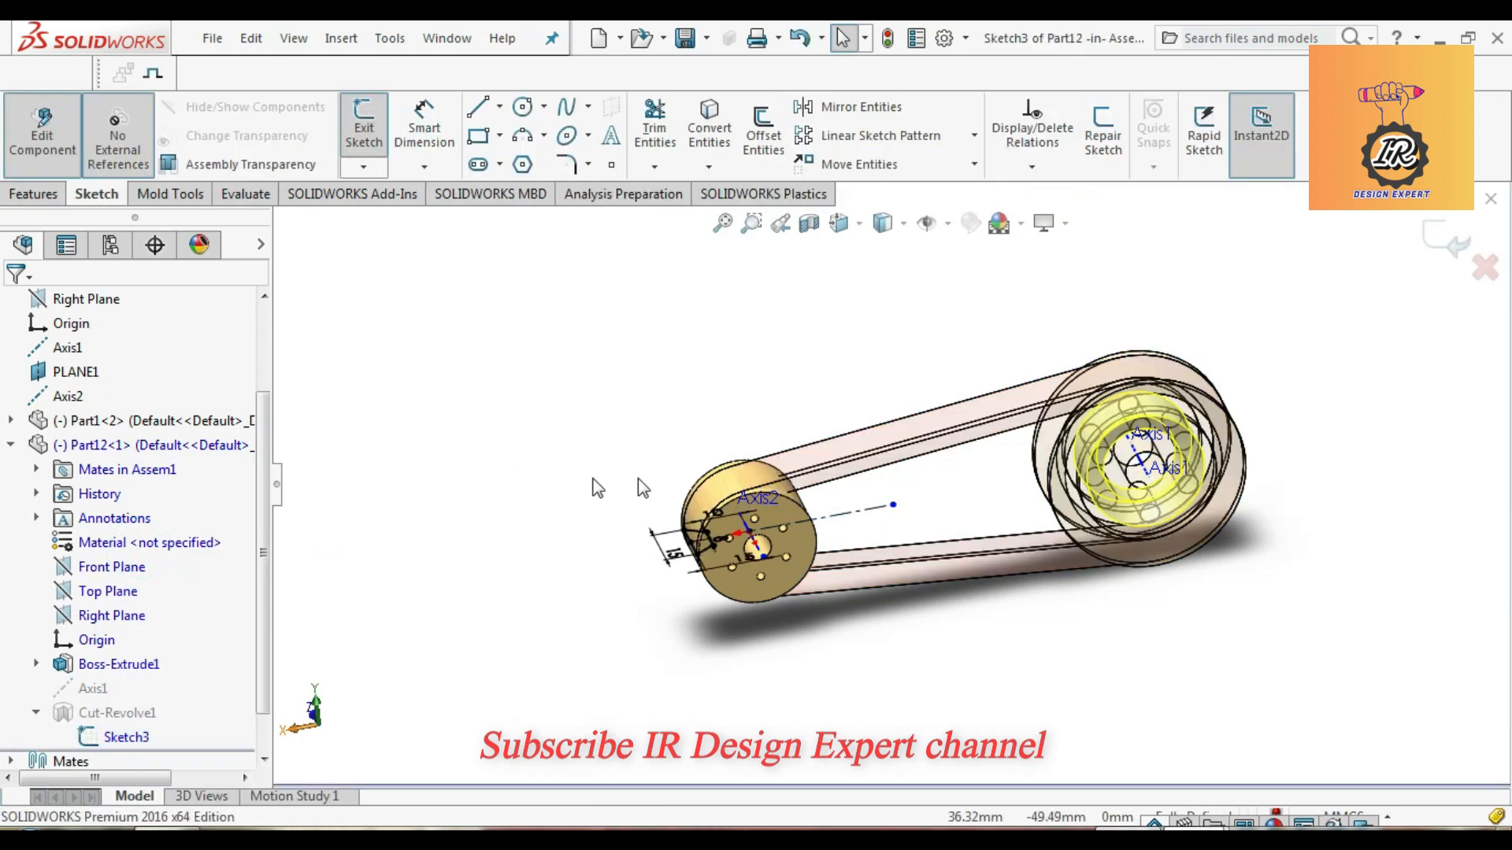
scroll(817, 600, up, 5)
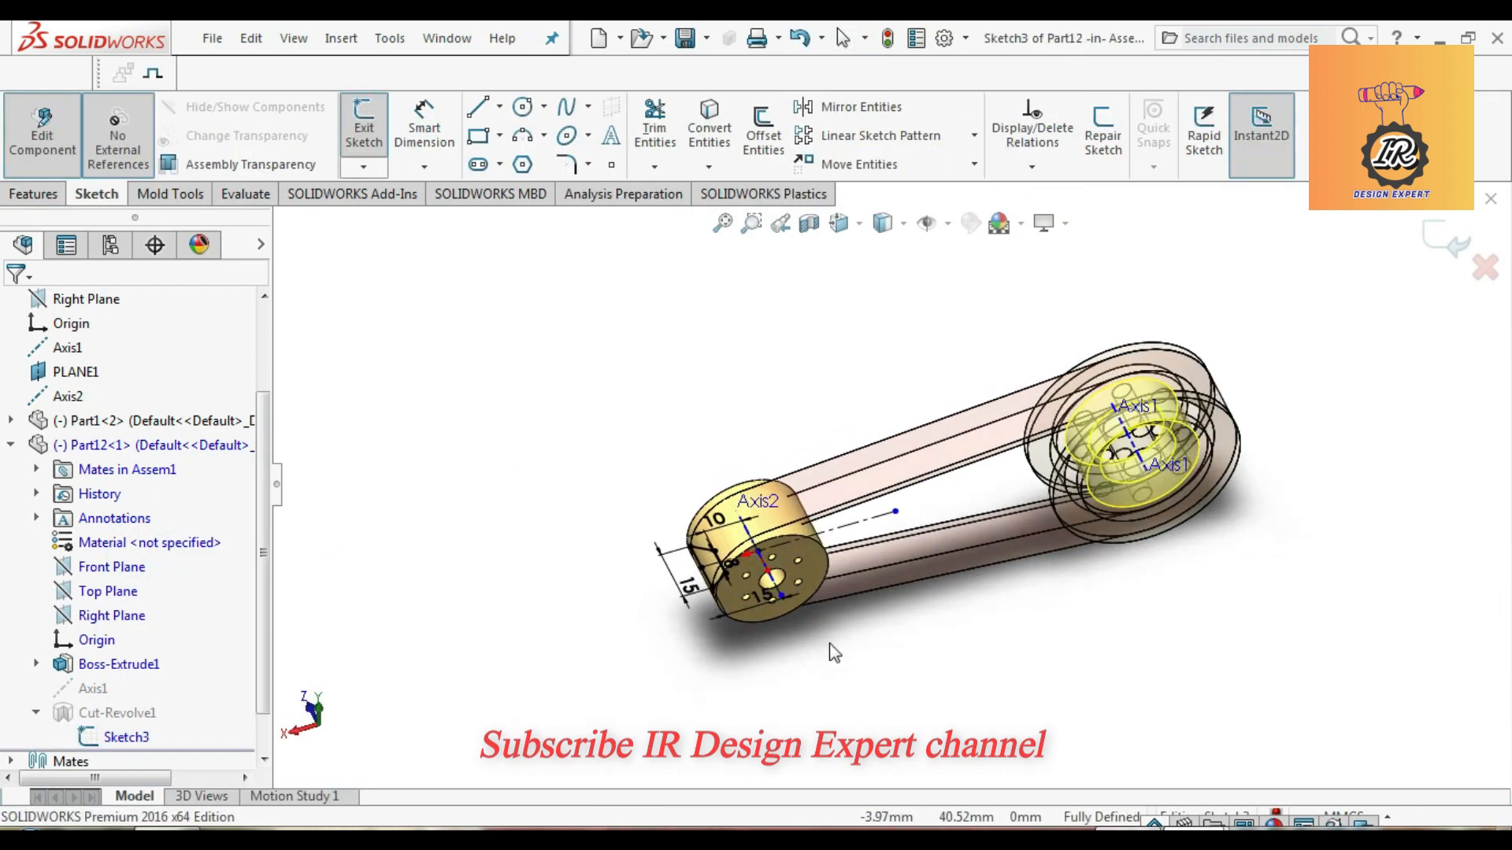
Step: Set the groove's inner width in Part12's Cut-Revolve1 sketch to 10 mm and exit the sketch to rebuild the cut
middle_drag(725, 512, 647, 540)
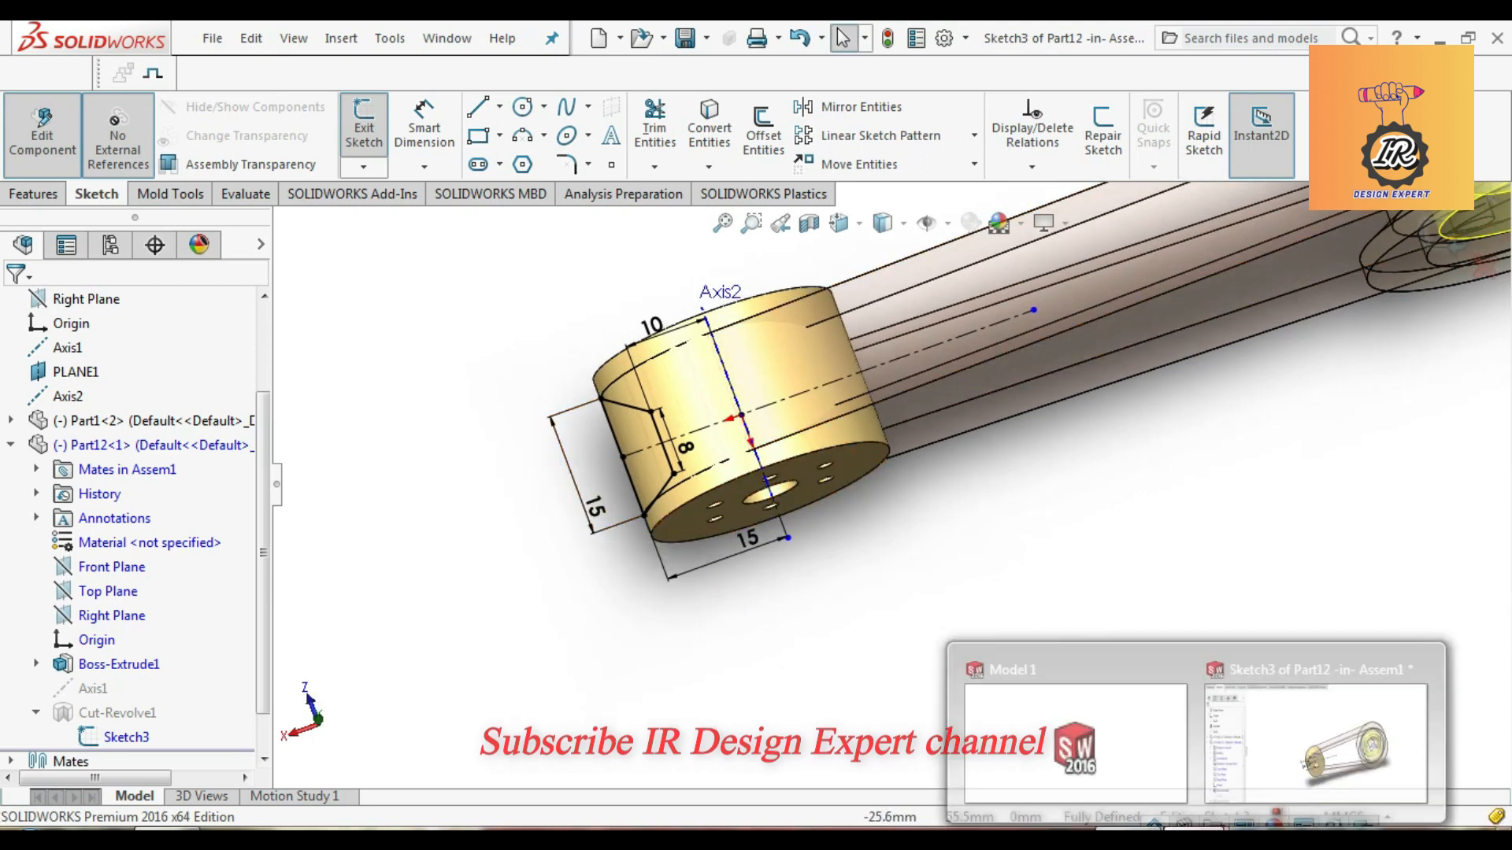
mouse_move(1077, 677)
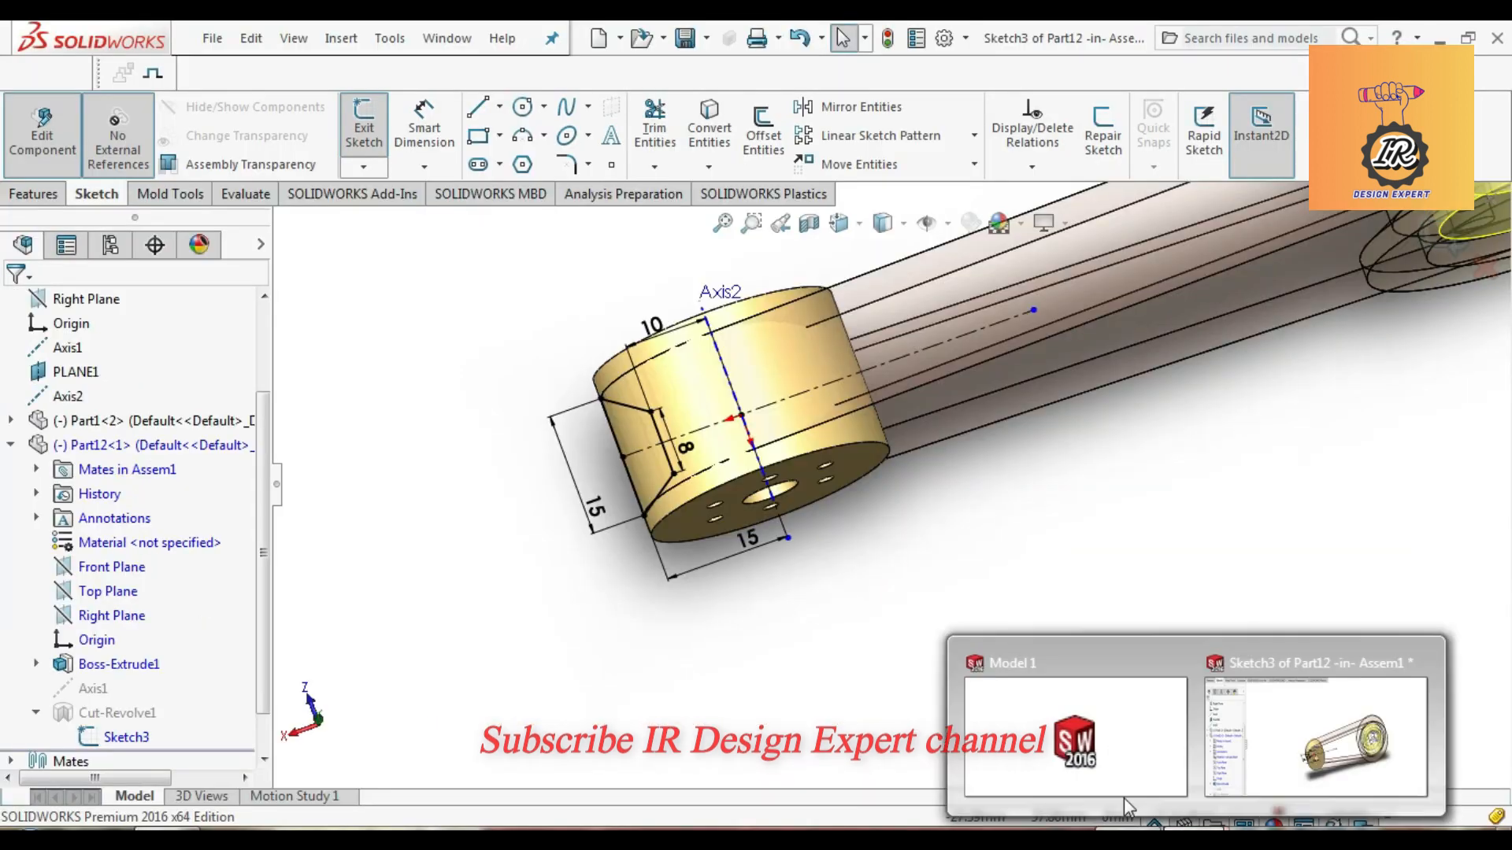
mouse_move(1113, 784)
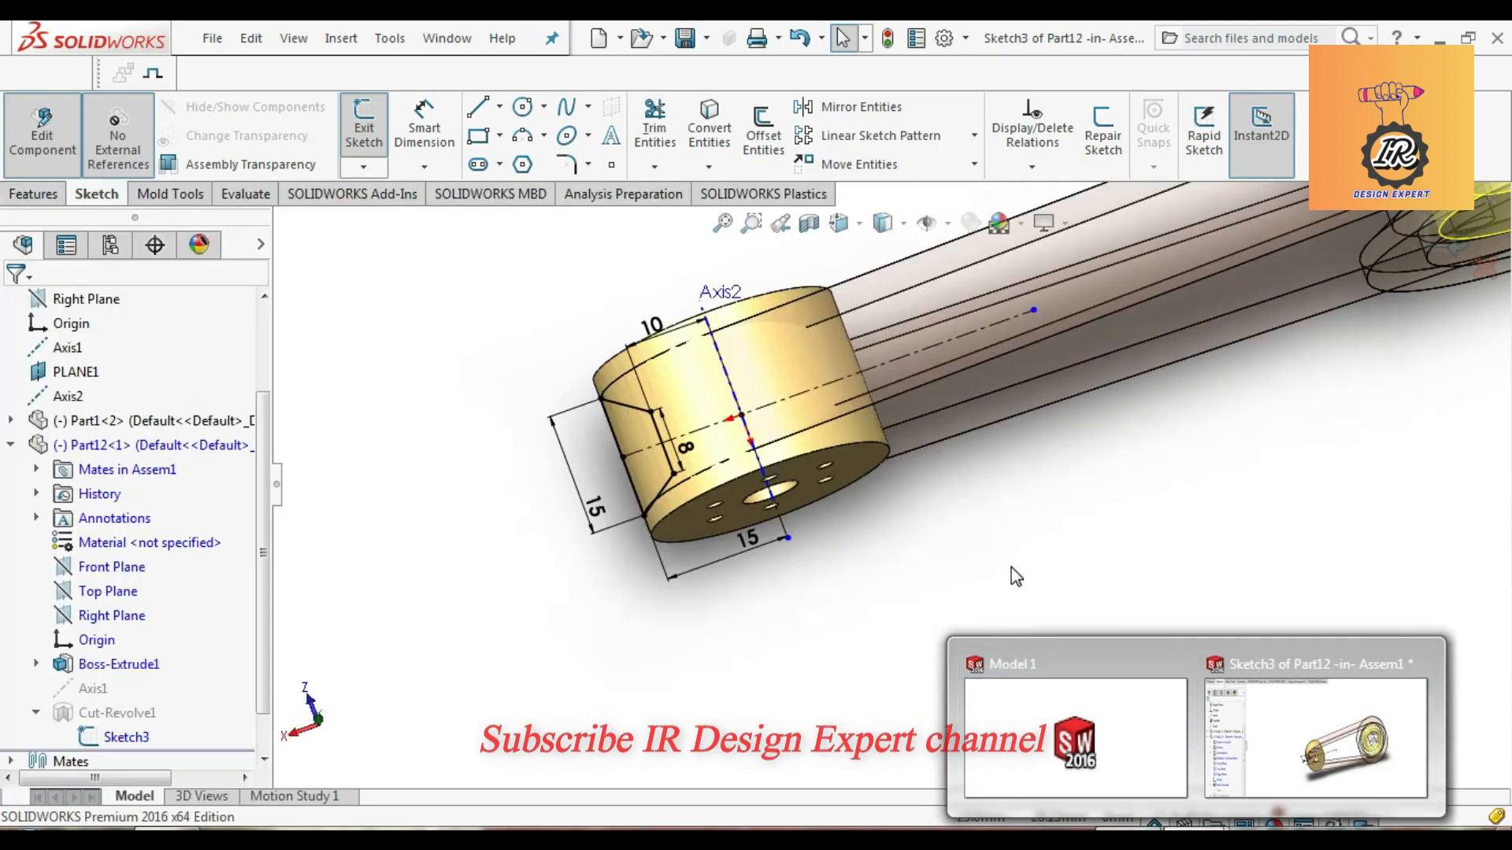
click(681, 449)
click(689, 448)
text(10)
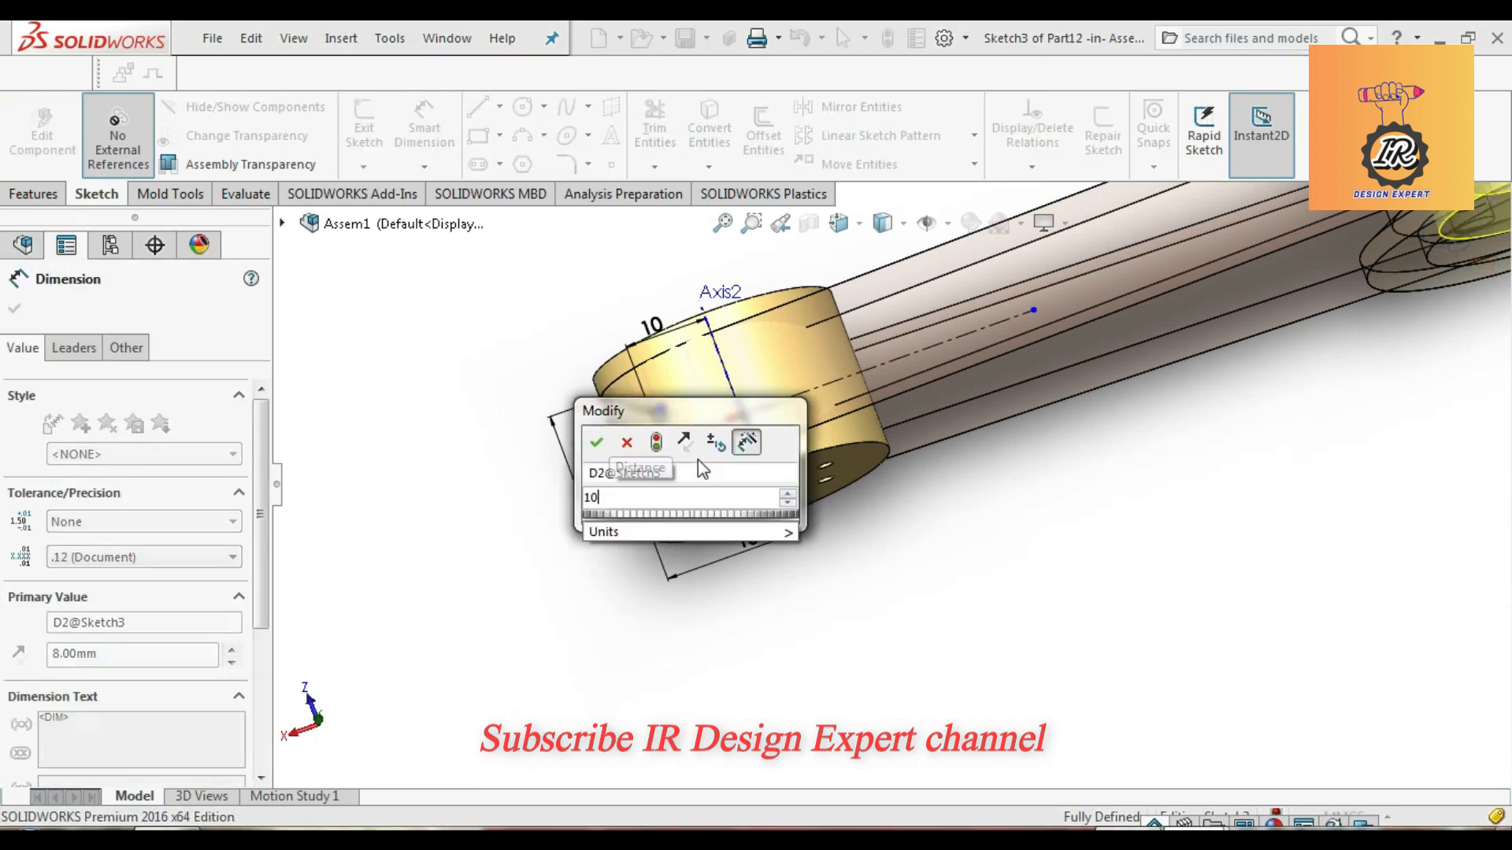
key(Return)
click(759, 553)
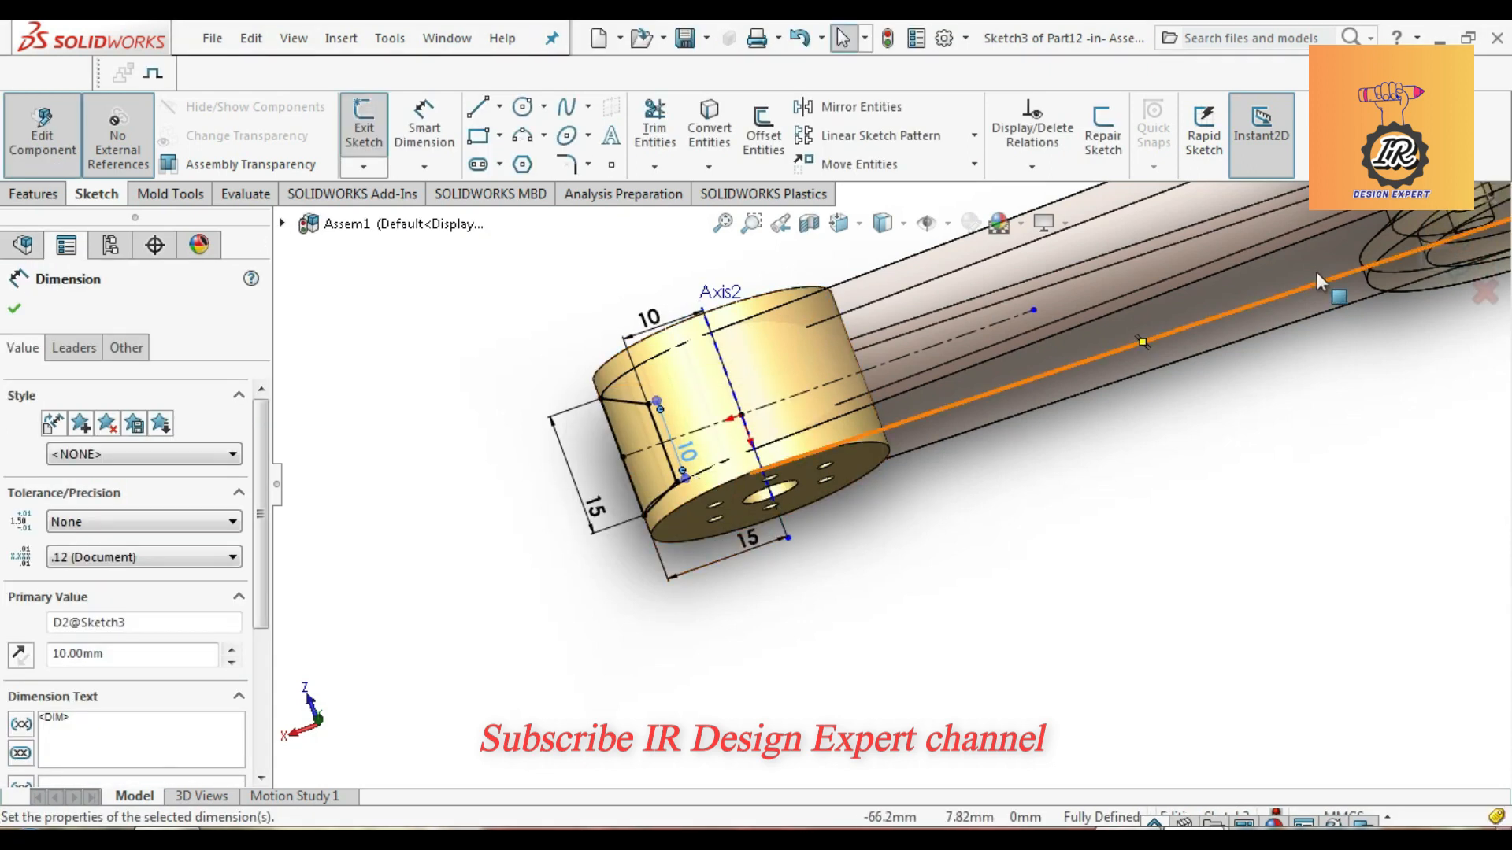
click(1439, 264)
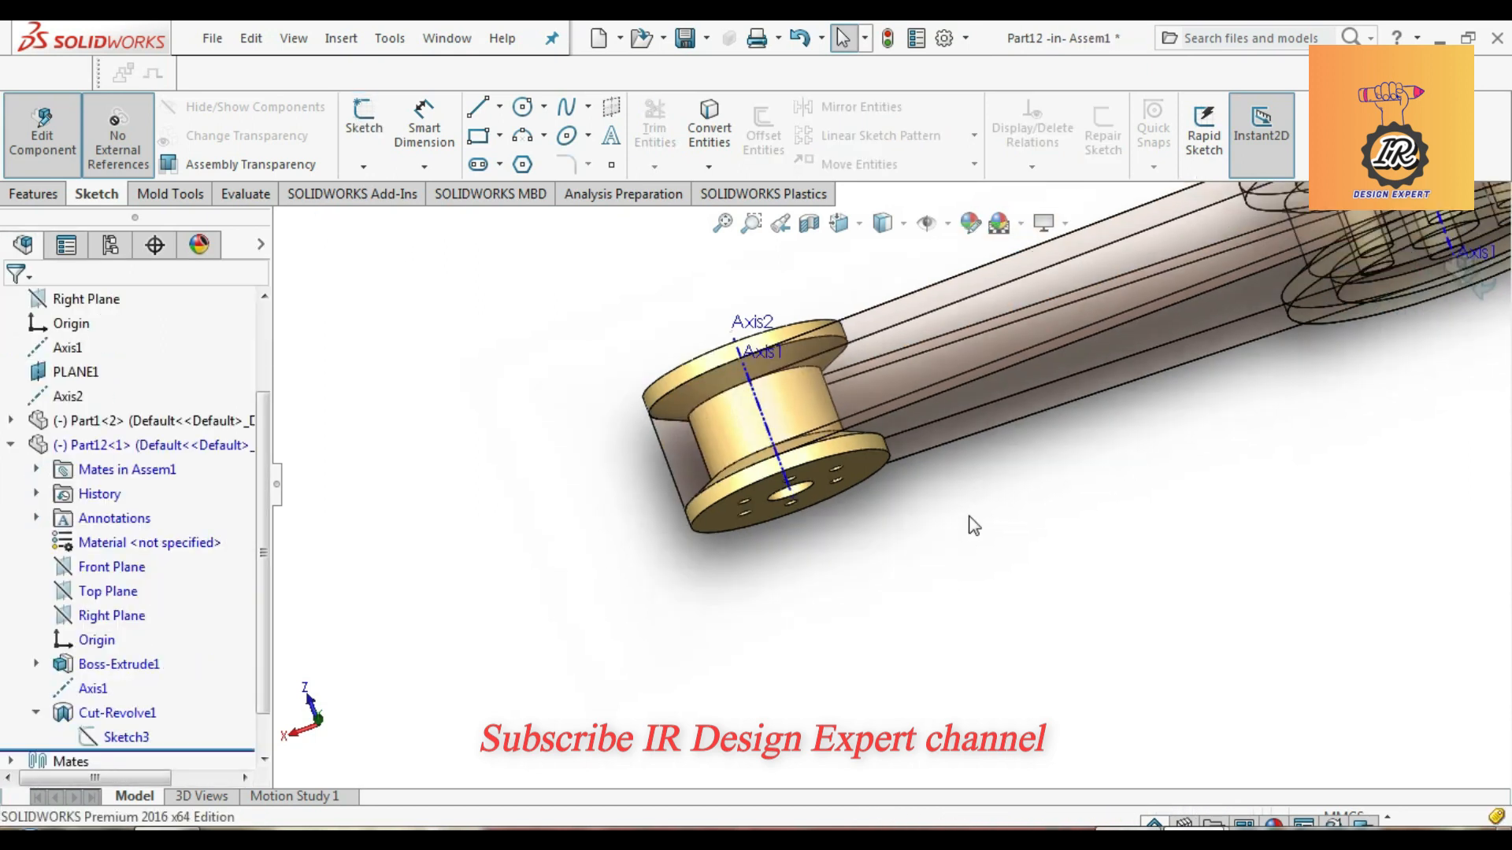
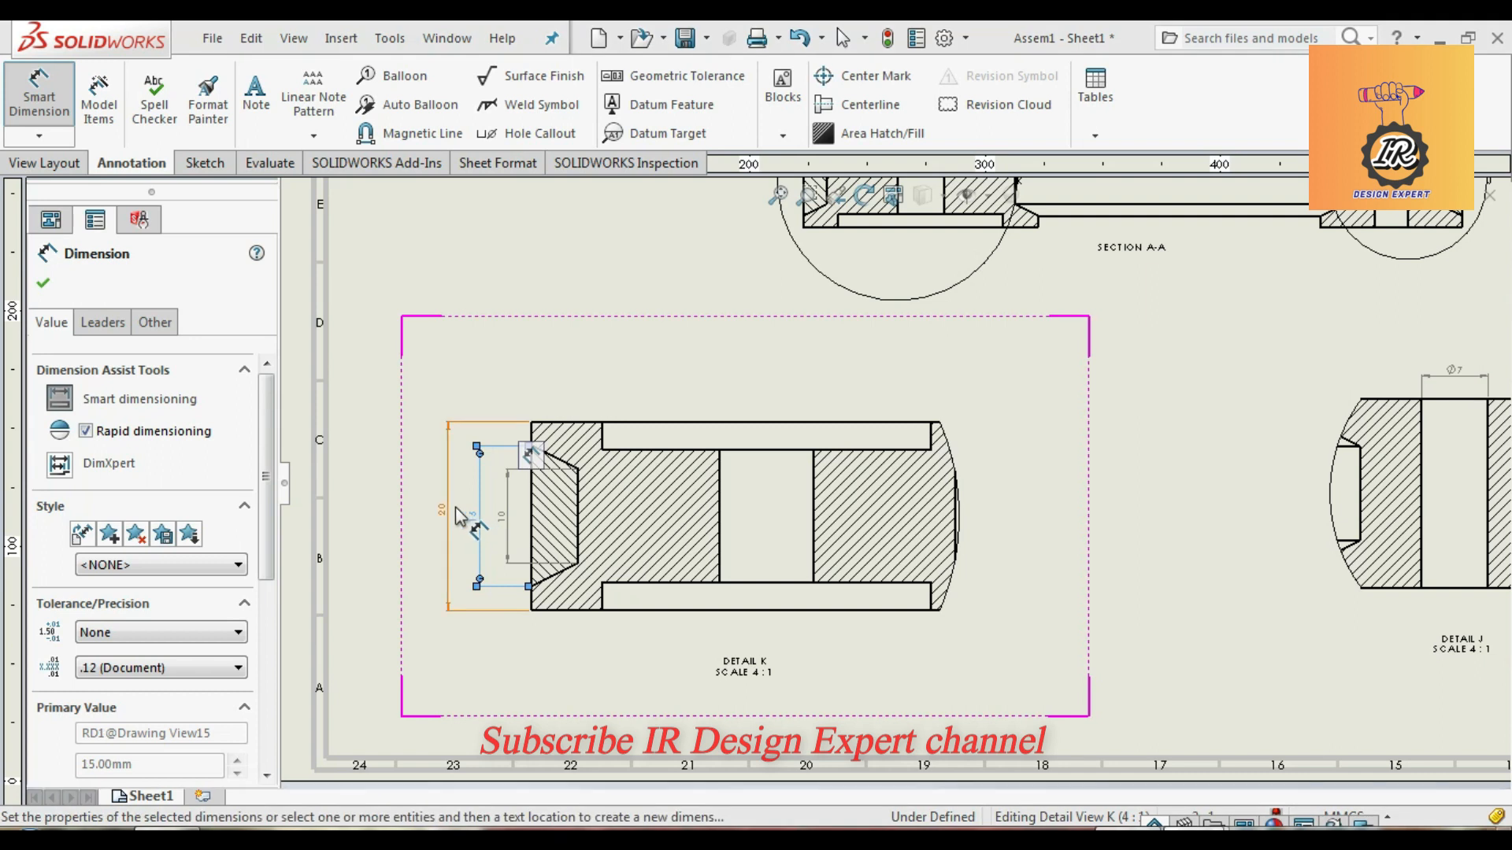
Step: Dimension the depth and diameter of the large pulley's upper recess in detail view K, placing both dimensions above the view
click(447, 516)
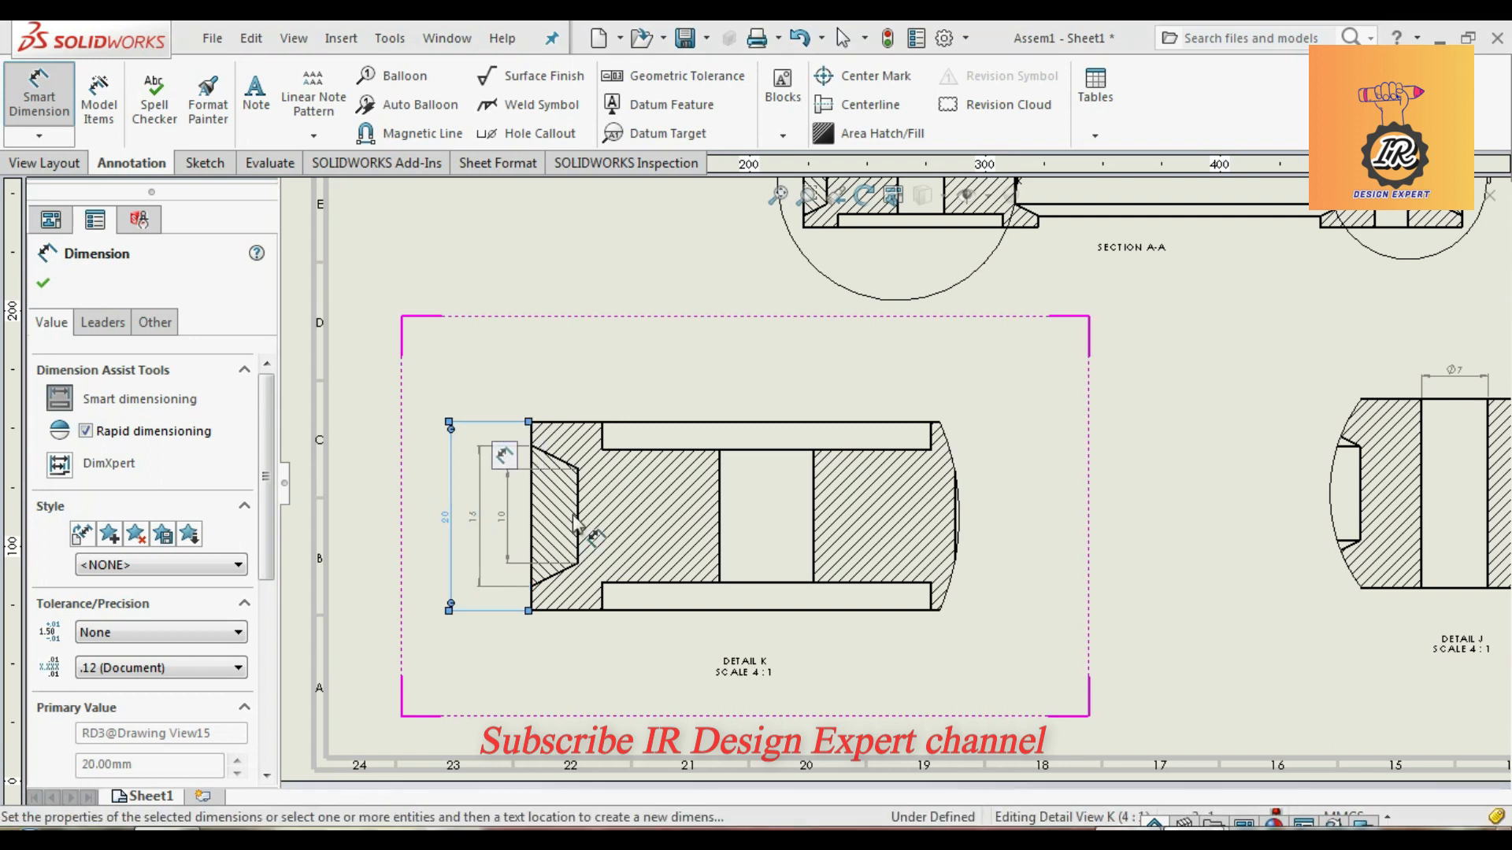
click(604, 444)
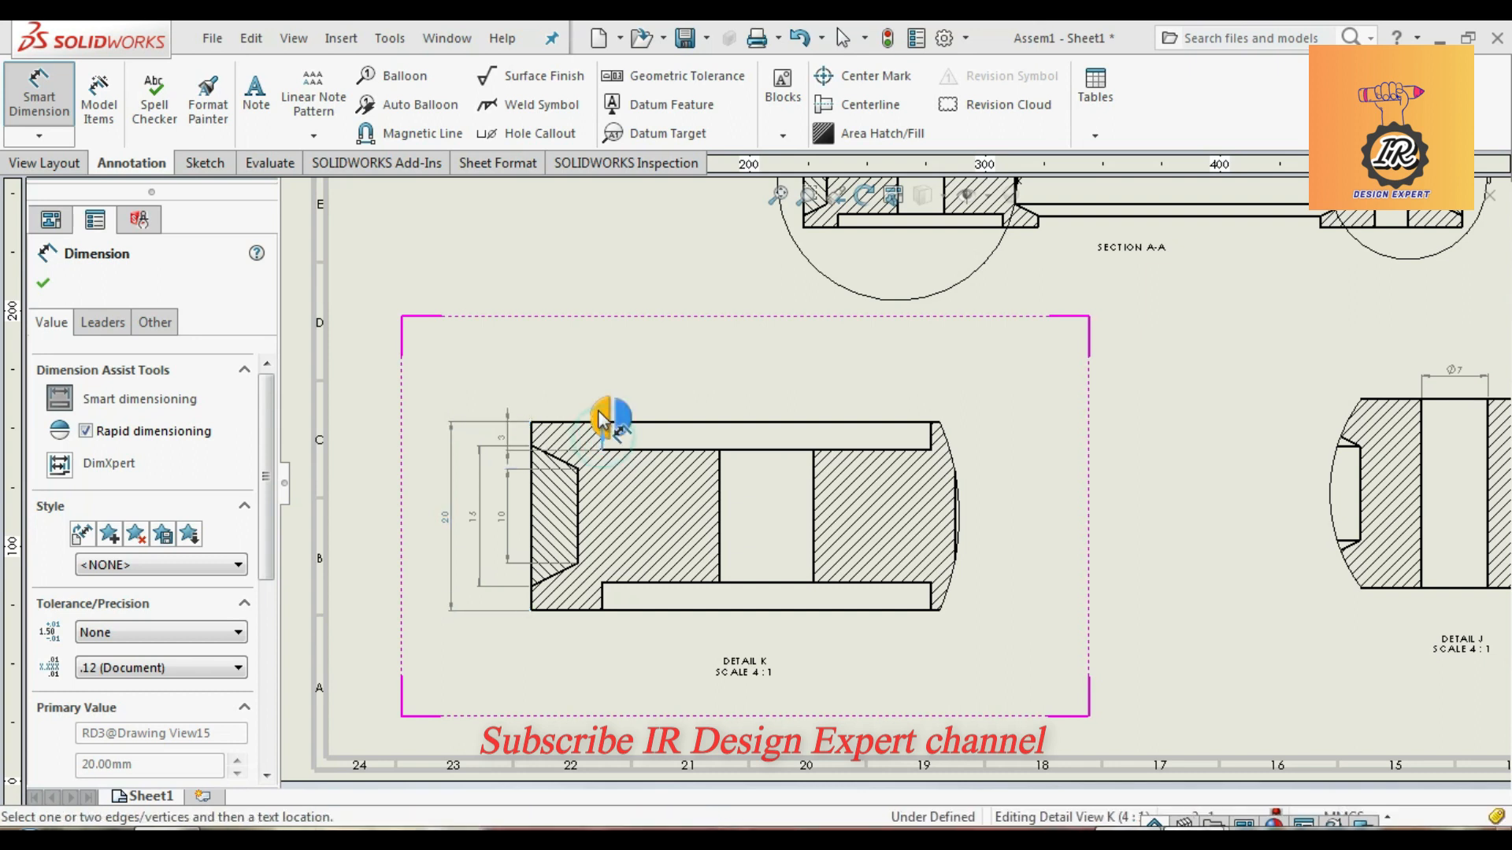
click(586, 385)
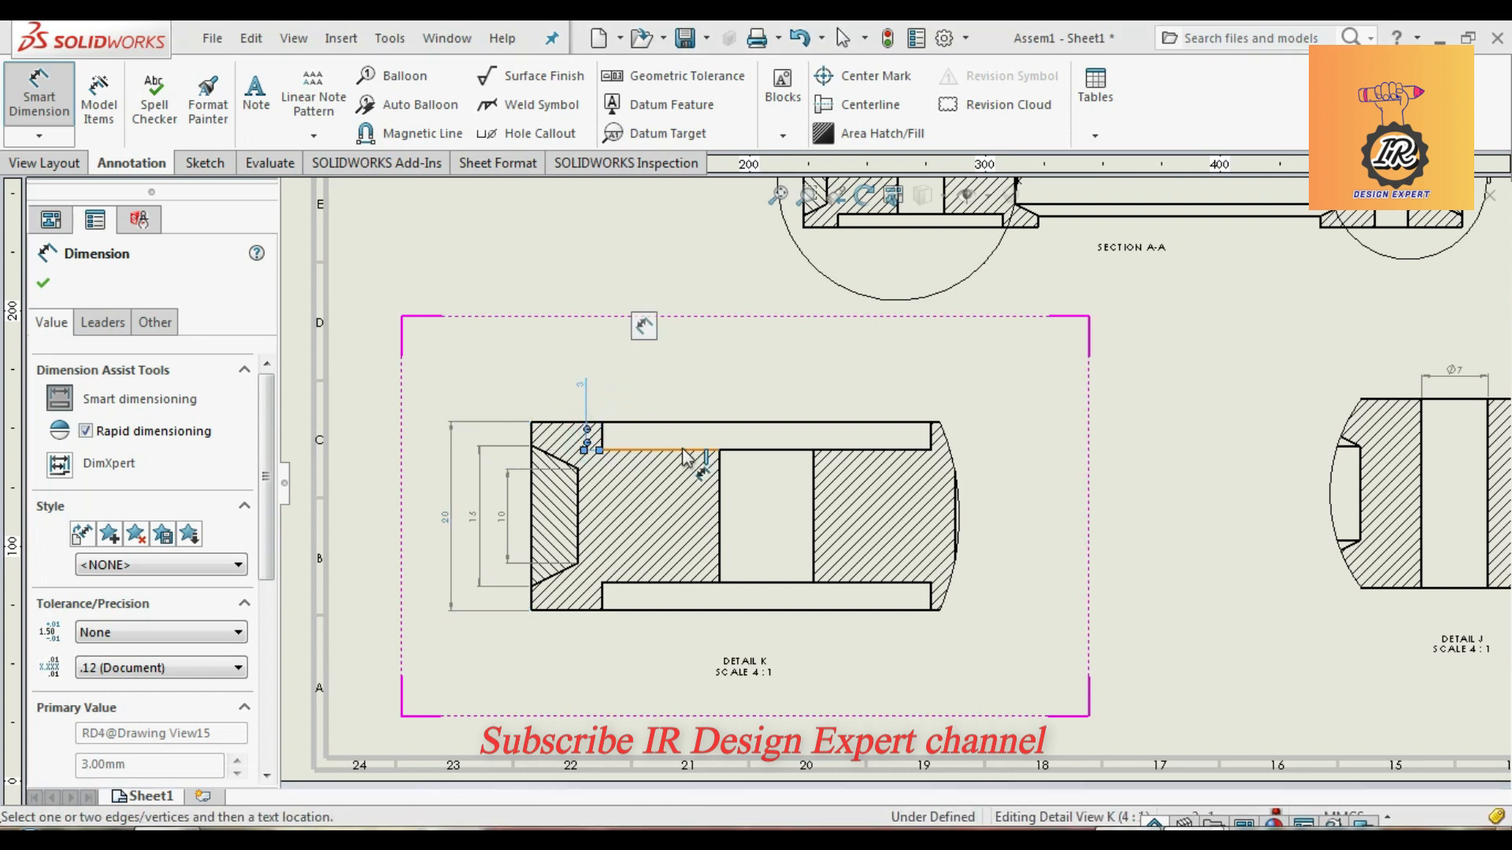
click(744, 450)
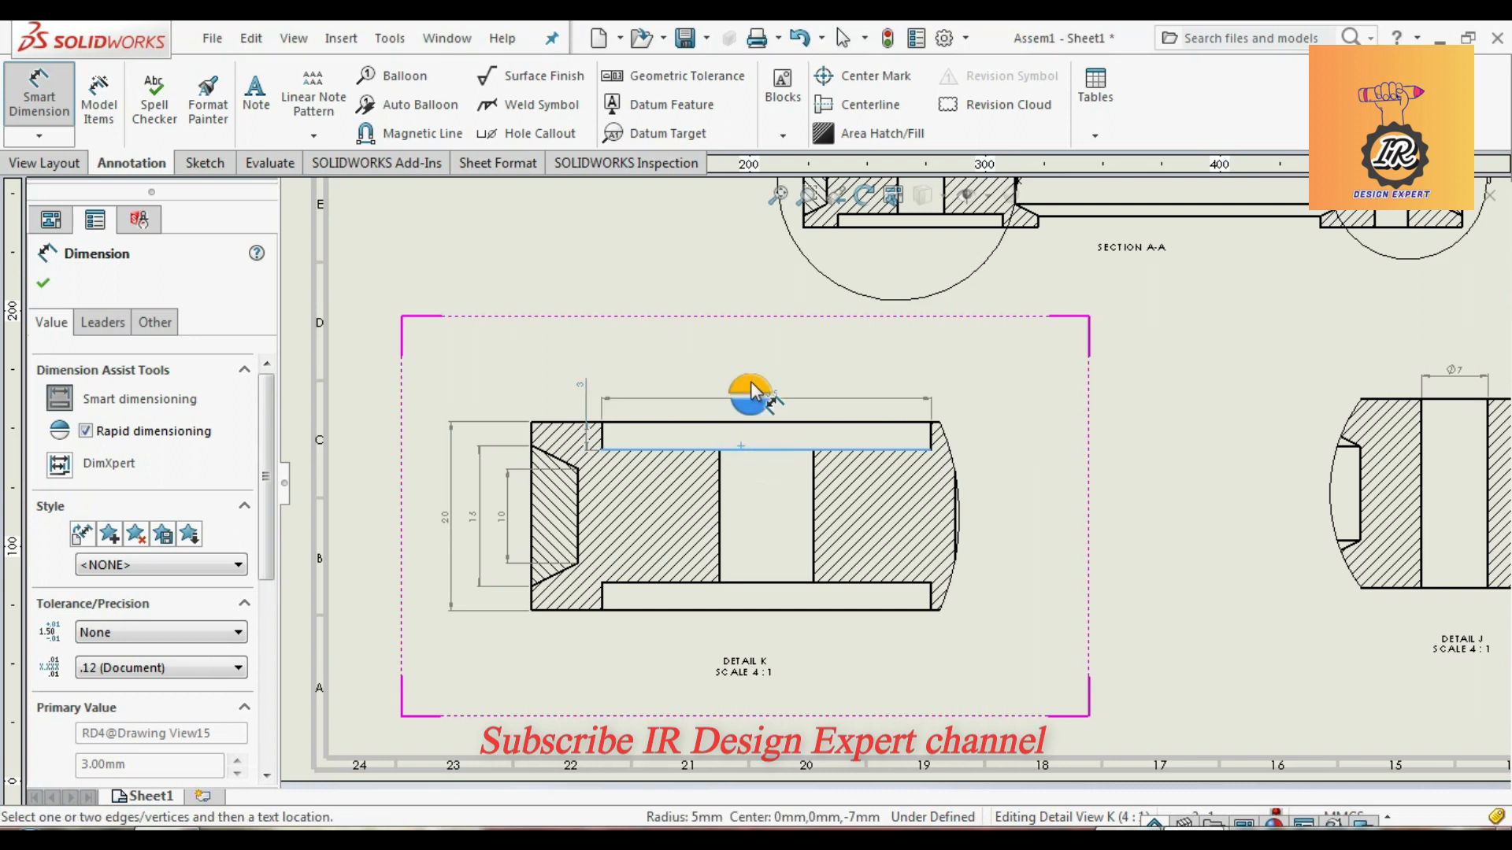
click(752, 378)
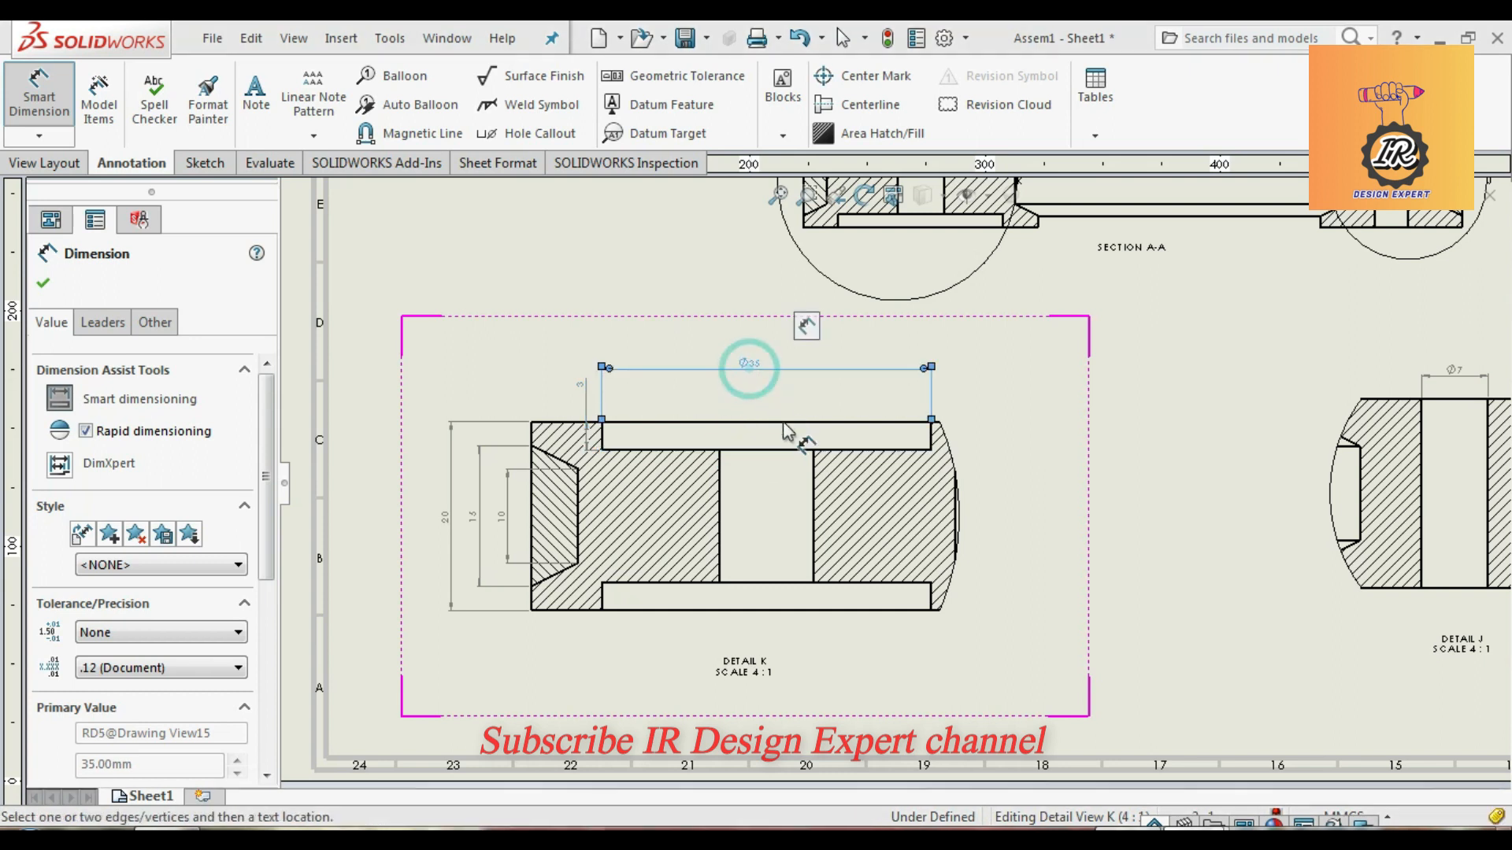
Step: Dimension the central bore's diameter in detail view K and align the recess diameter text above it
click(719, 480)
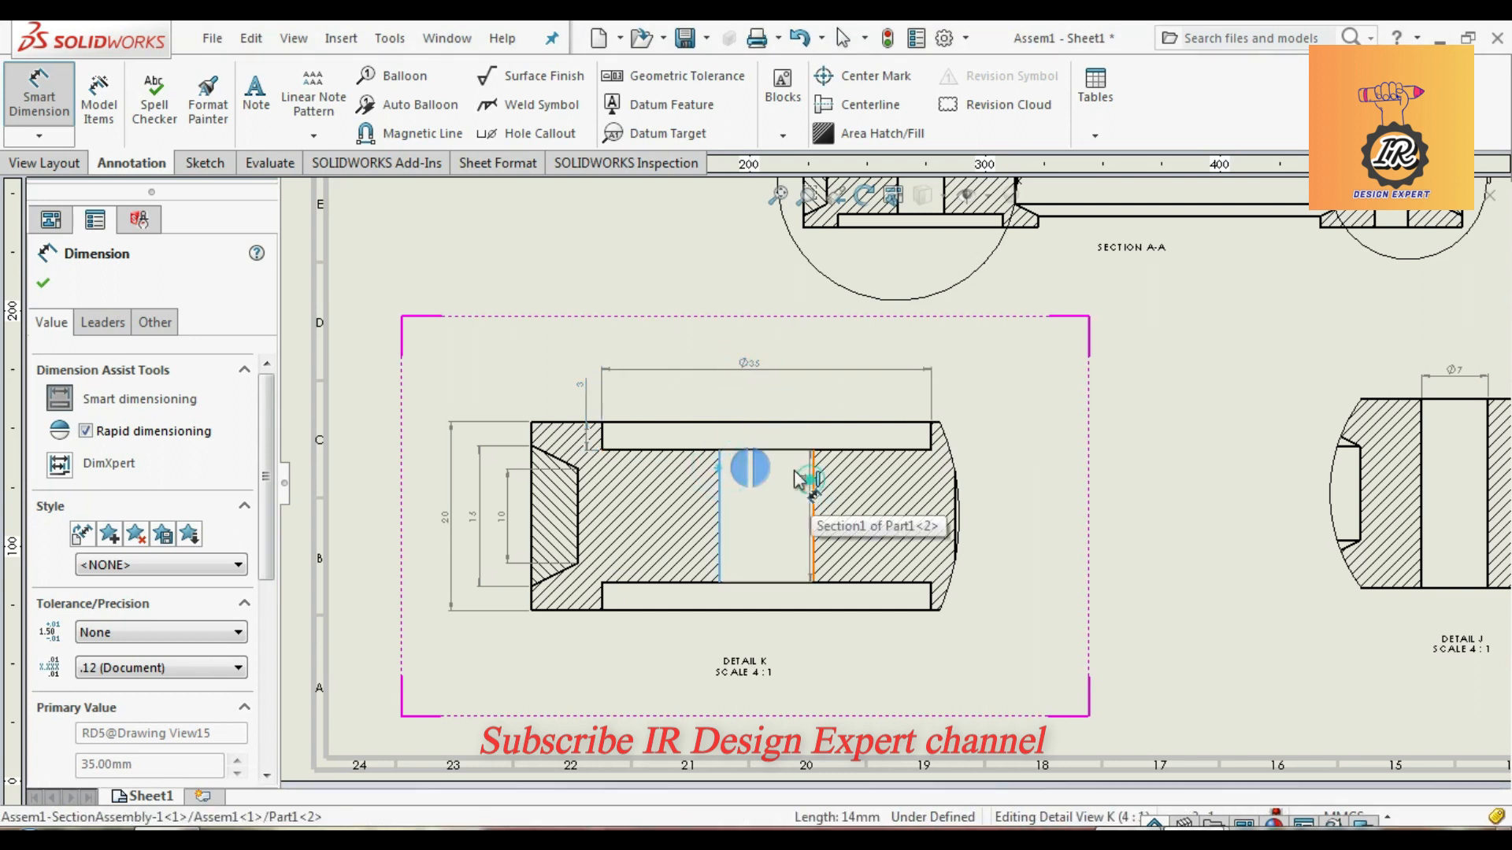
click(814, 488)
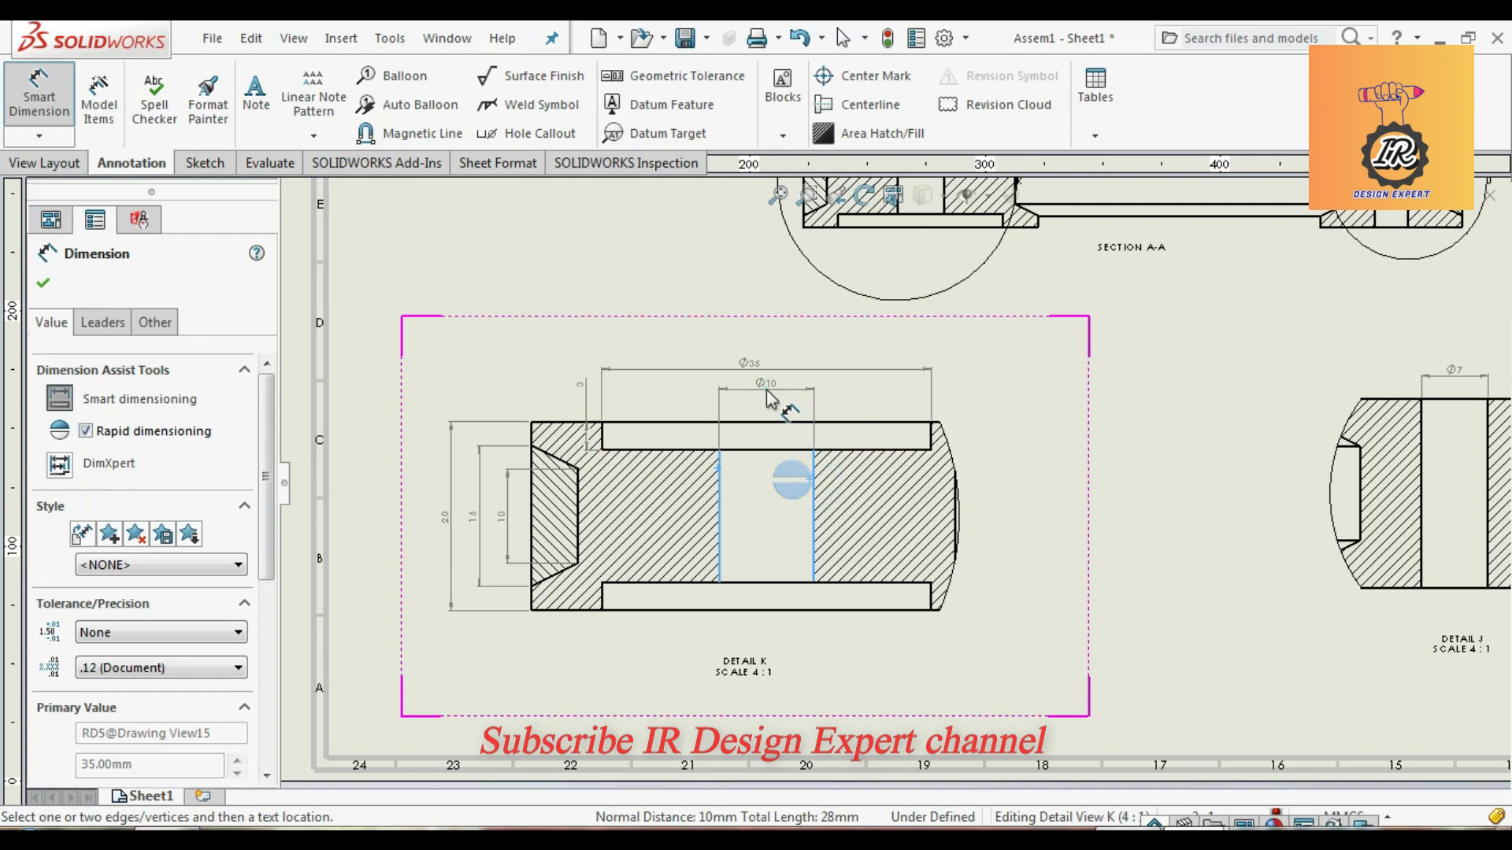
click(767, 391)
drag(749, 363, 764, 366)
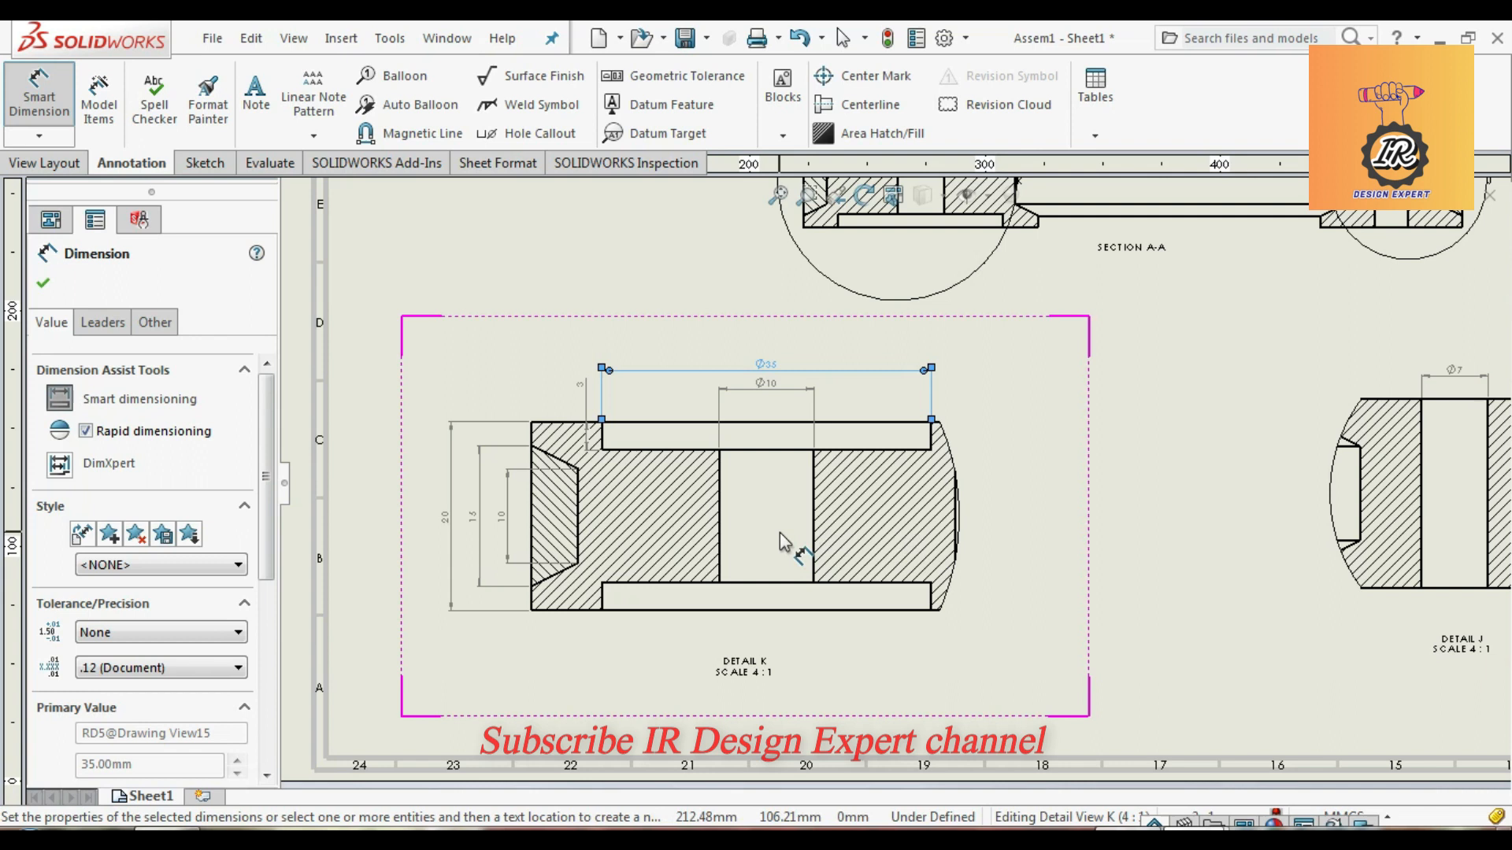
Step: Dimension the distance between the two upper belt lines in section A-A, placing the value above the belt
scroll(866, 496, up, 5)
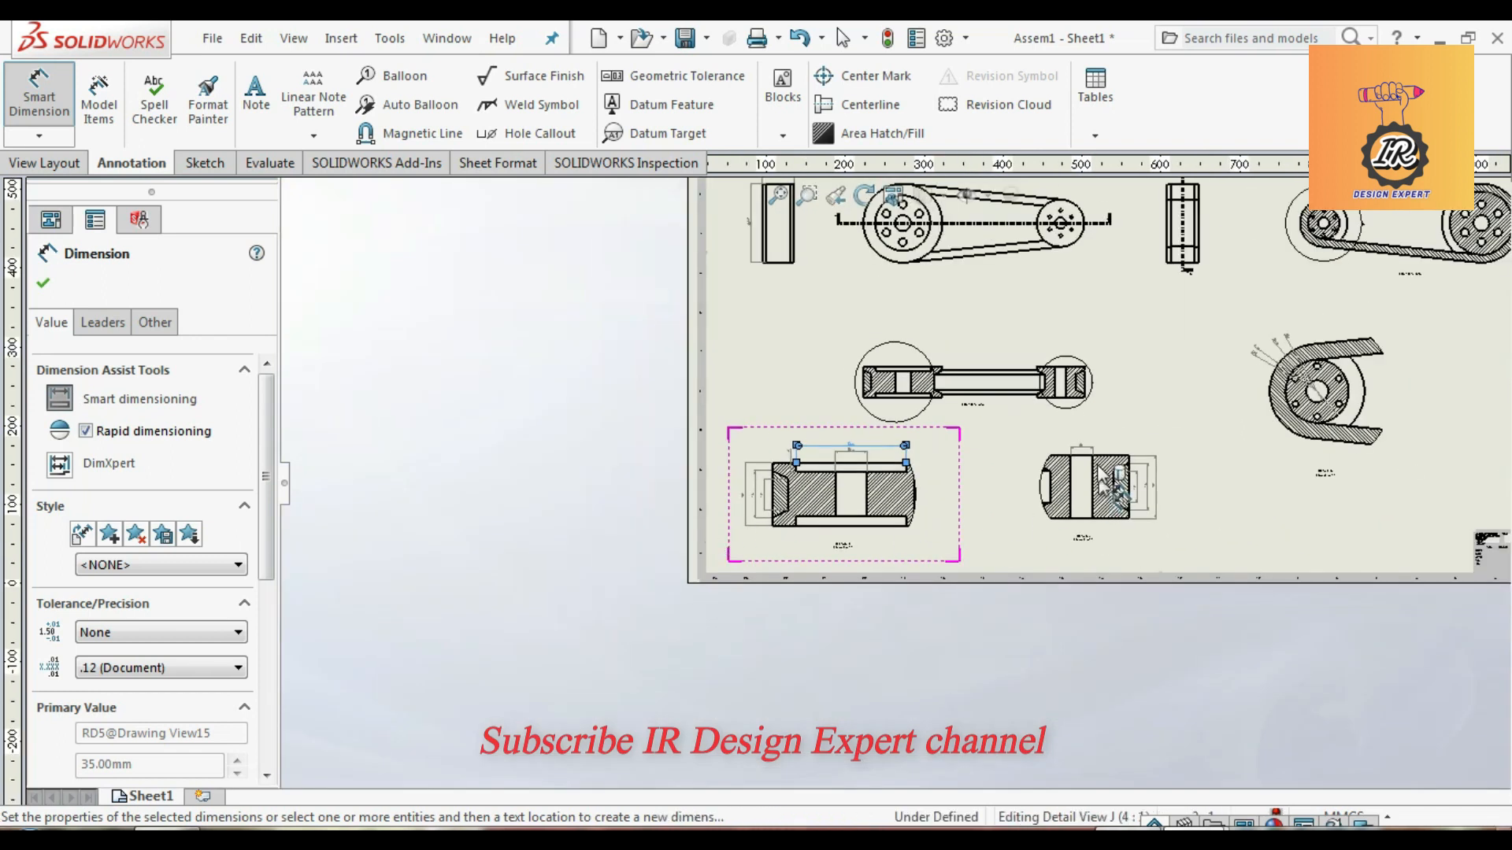
scroll(954, 347, down, 5)
click(883, 371)
click(886, 361)
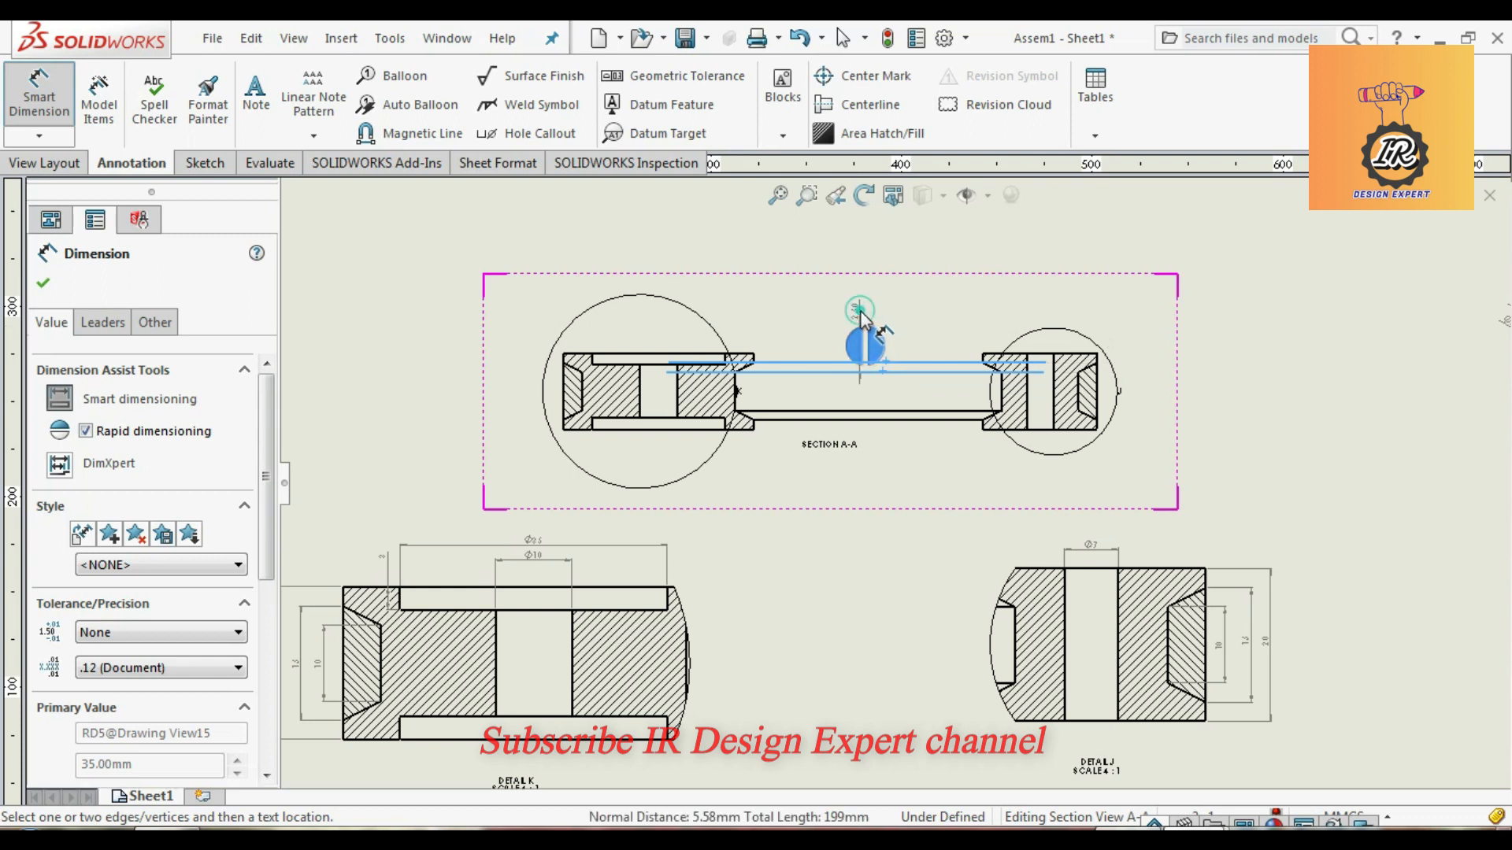
scroll(870, 329, down, 3)
scroll(872, 492, up, 3)
scroll(992, 510, down, 2)
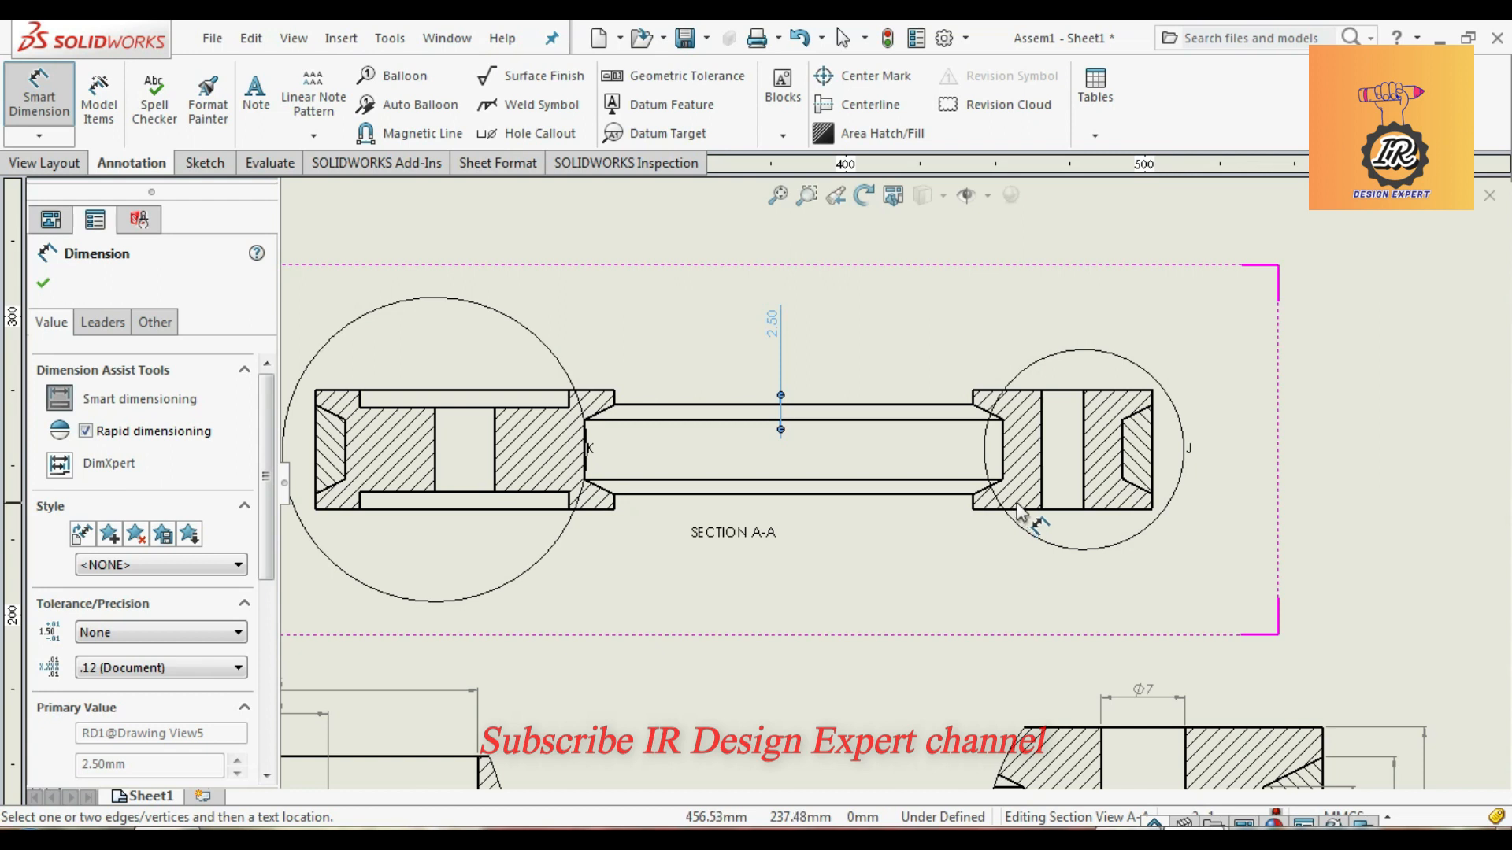
Step: Add center marks to the central bores of the large and small pulleys in the front view
scroll(1017, 504, up, 4)
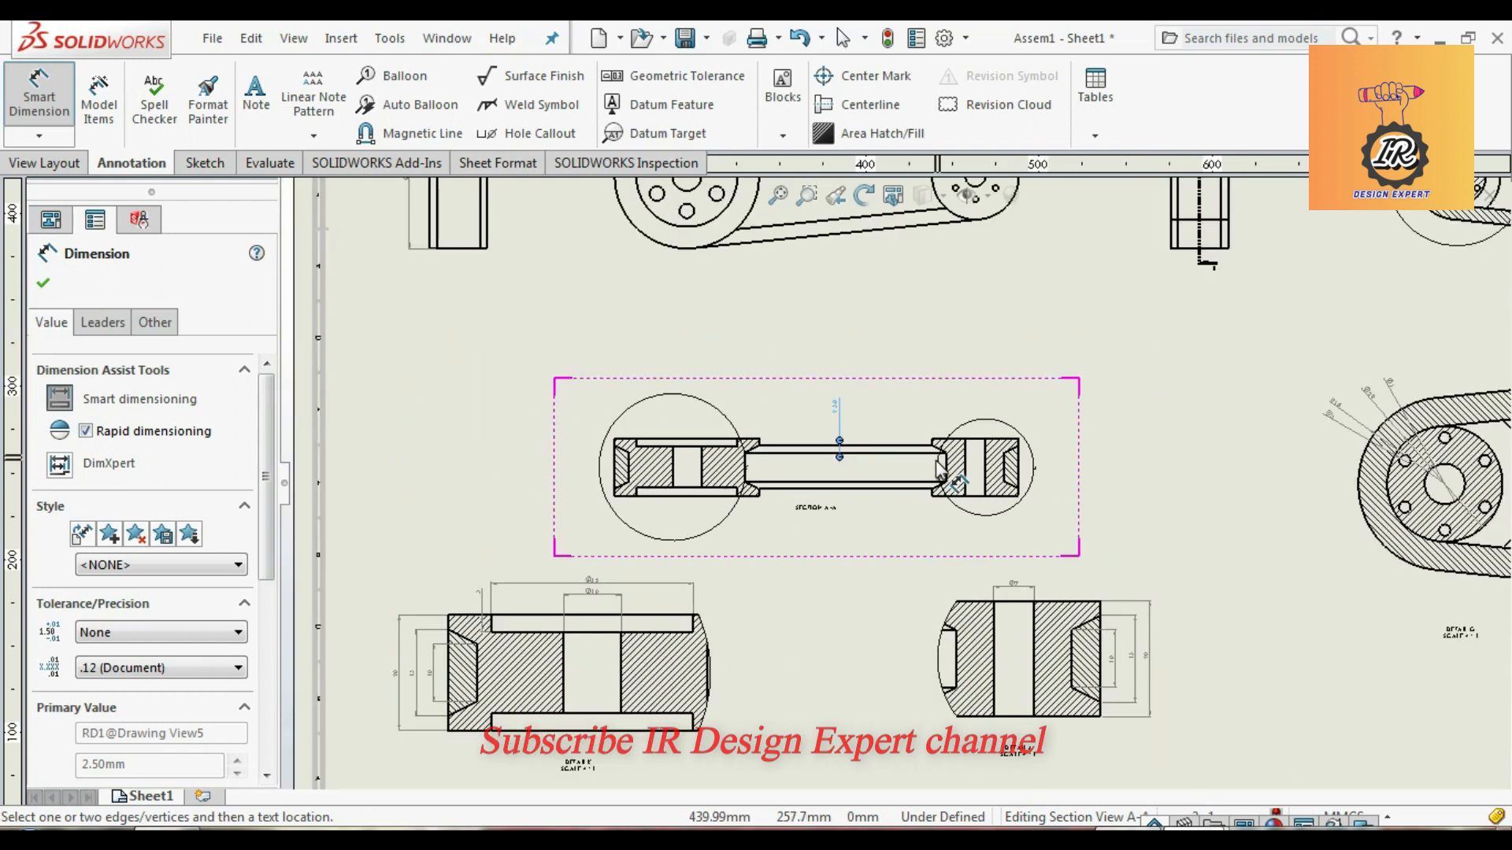
scroll(1006, 520, down, 1)
scroll(1008, 510, up, 3)
scroll(469, 337, down, 3)
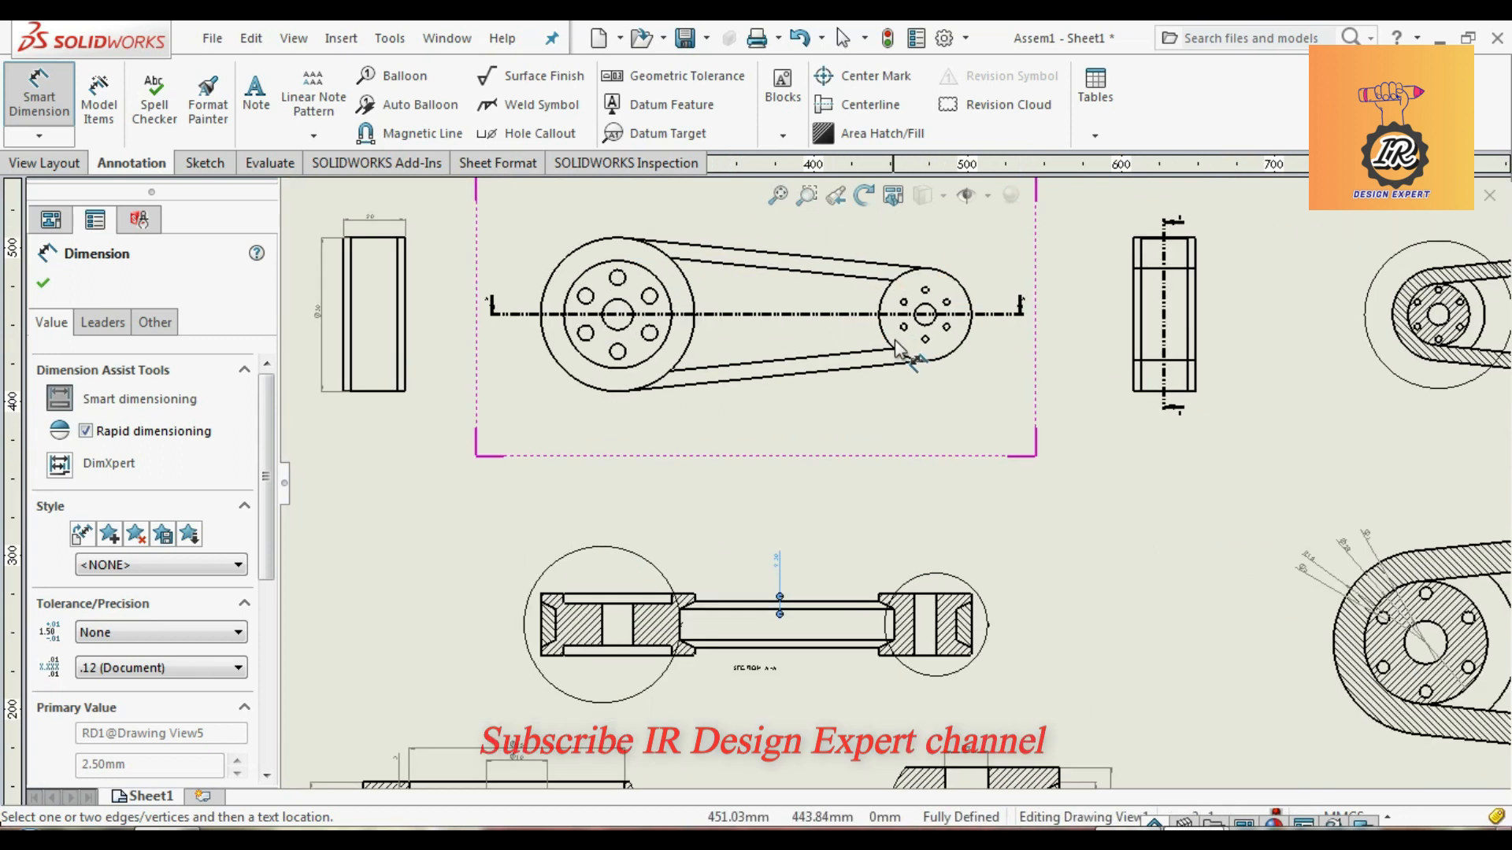
click(835, 76)
click(453, 322)
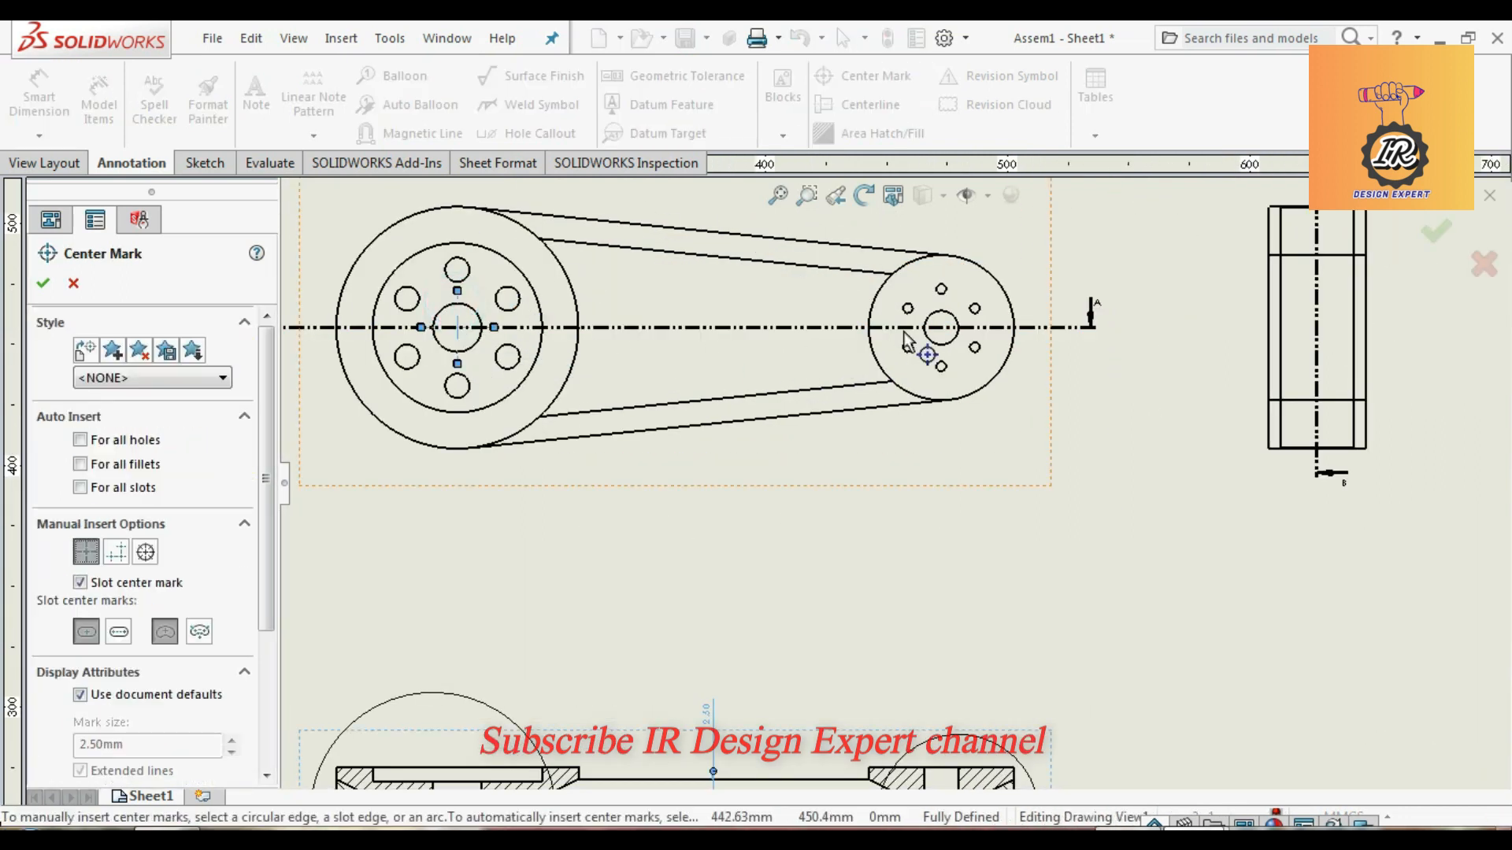
click(938, 323)
click(43, 284)
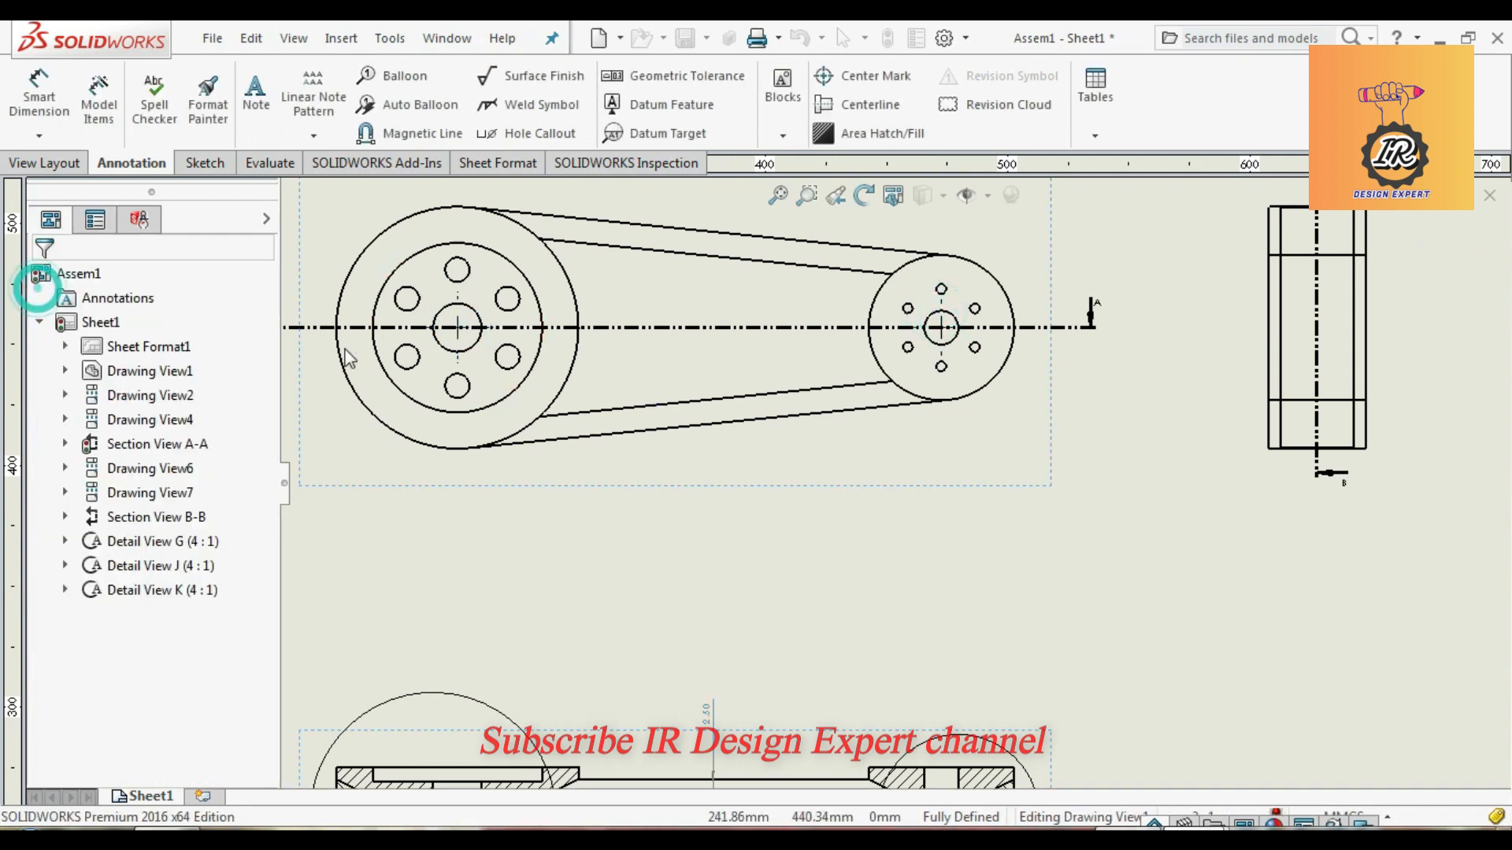
Step: Dimension the horizontal center distance between the two pulley bores, placing it below the front view
click(40, 94)
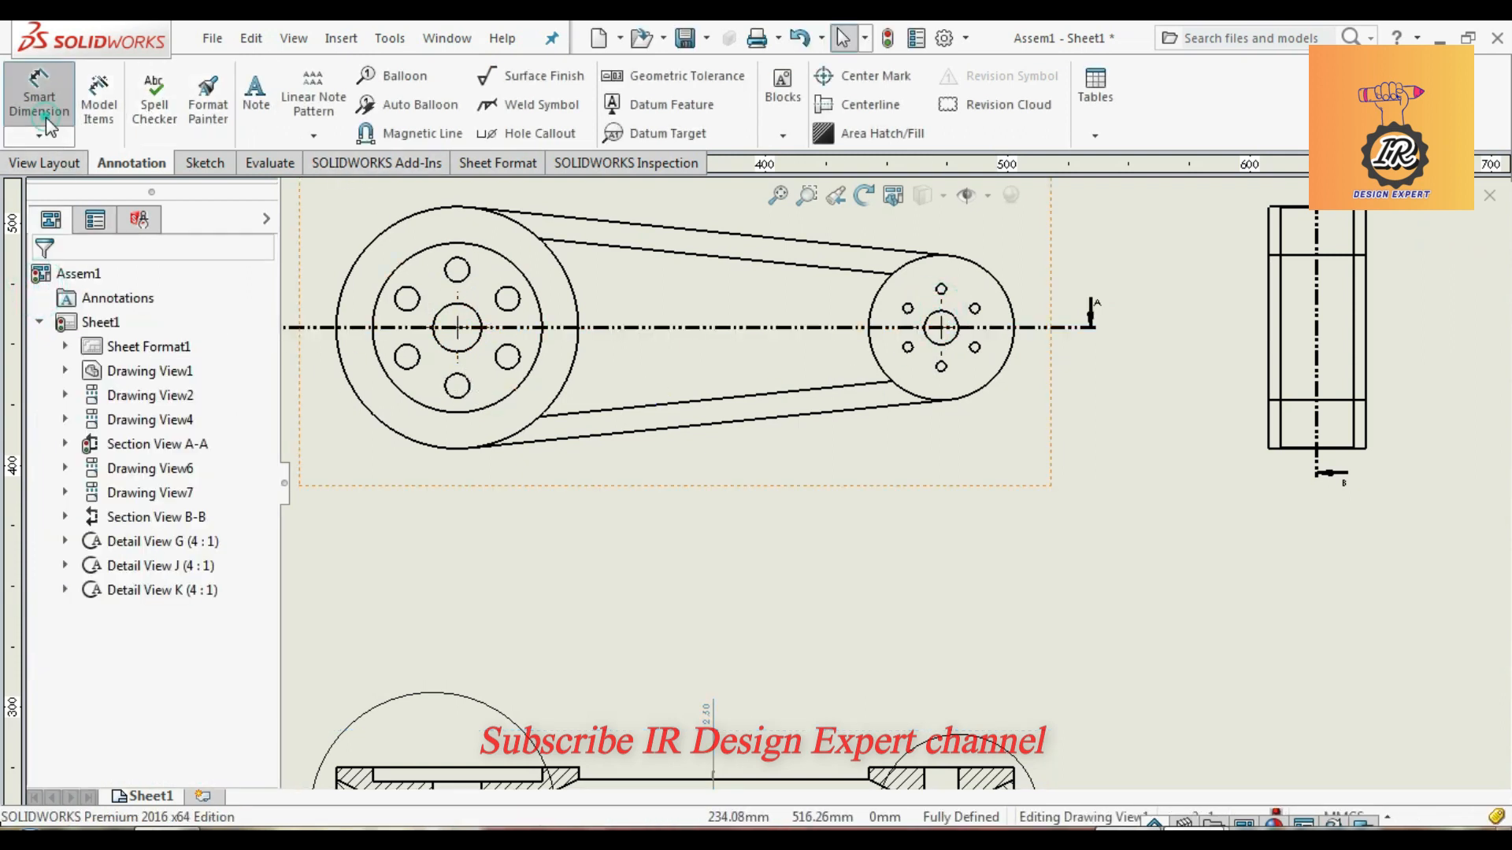
click(461, 337)
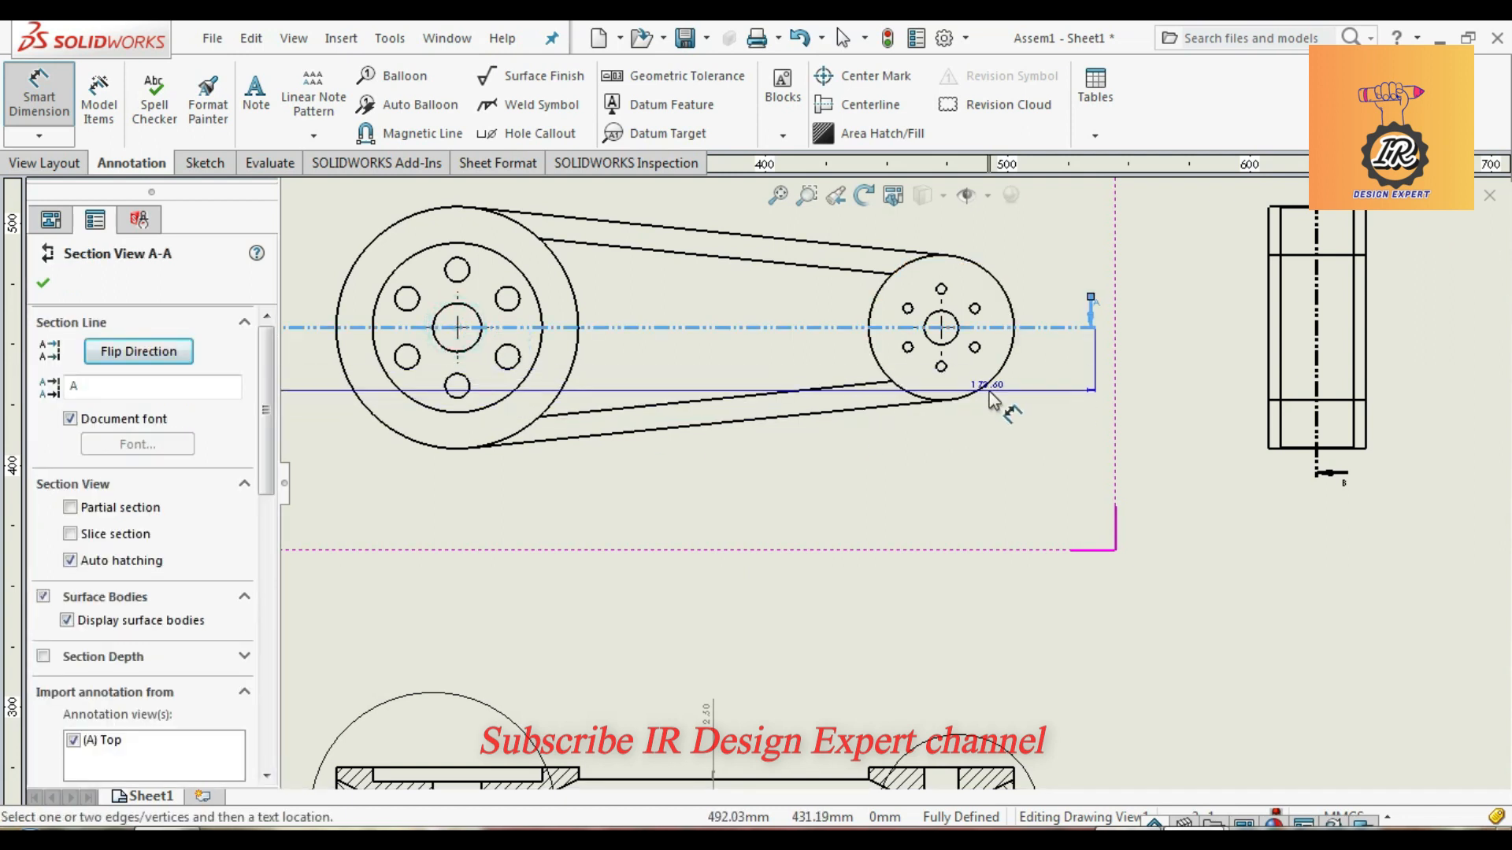
key(Escape)
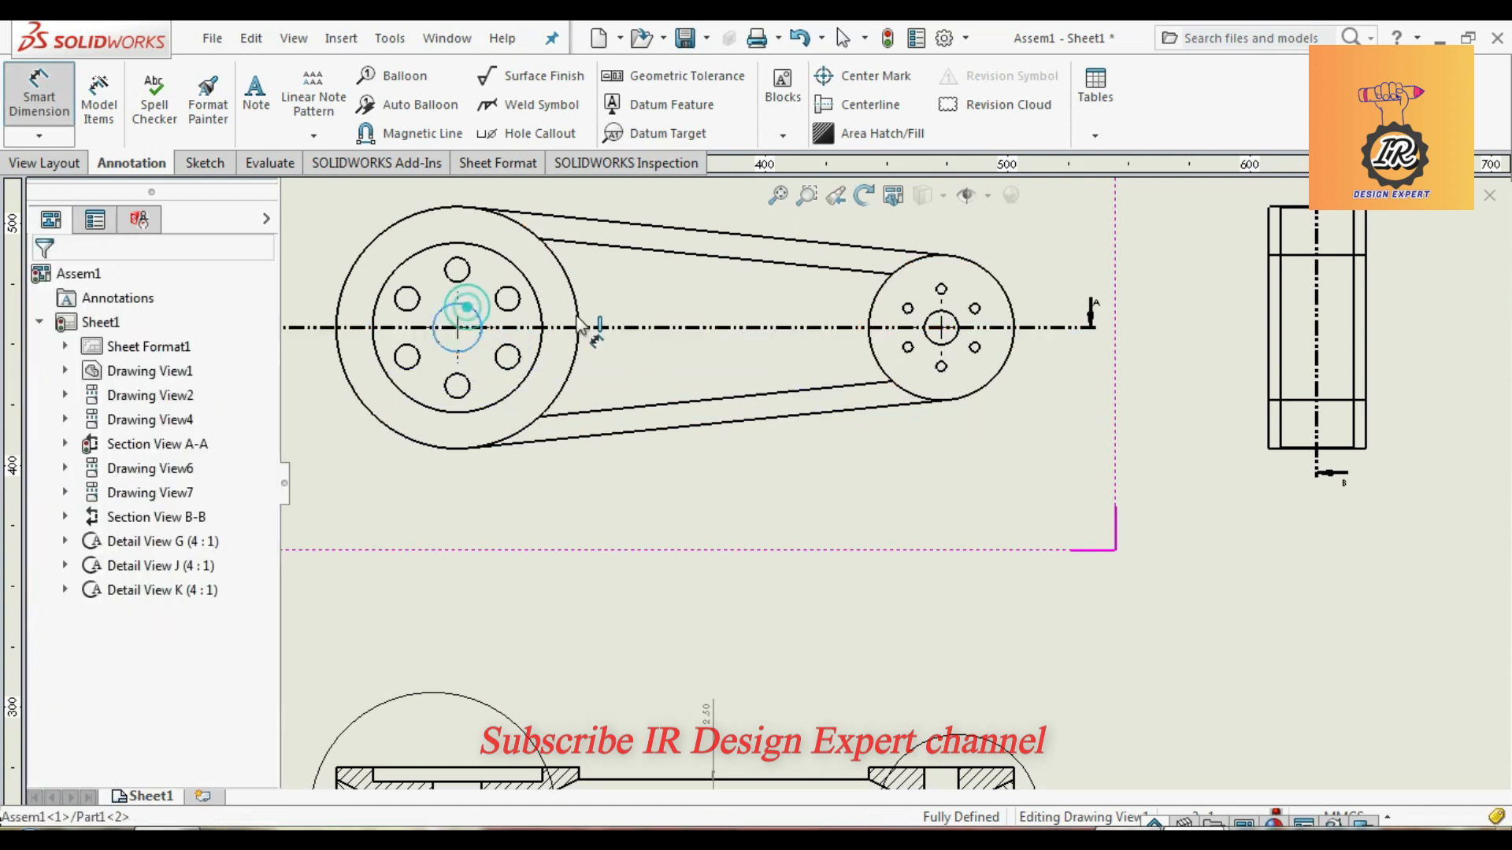
click(937, 324)
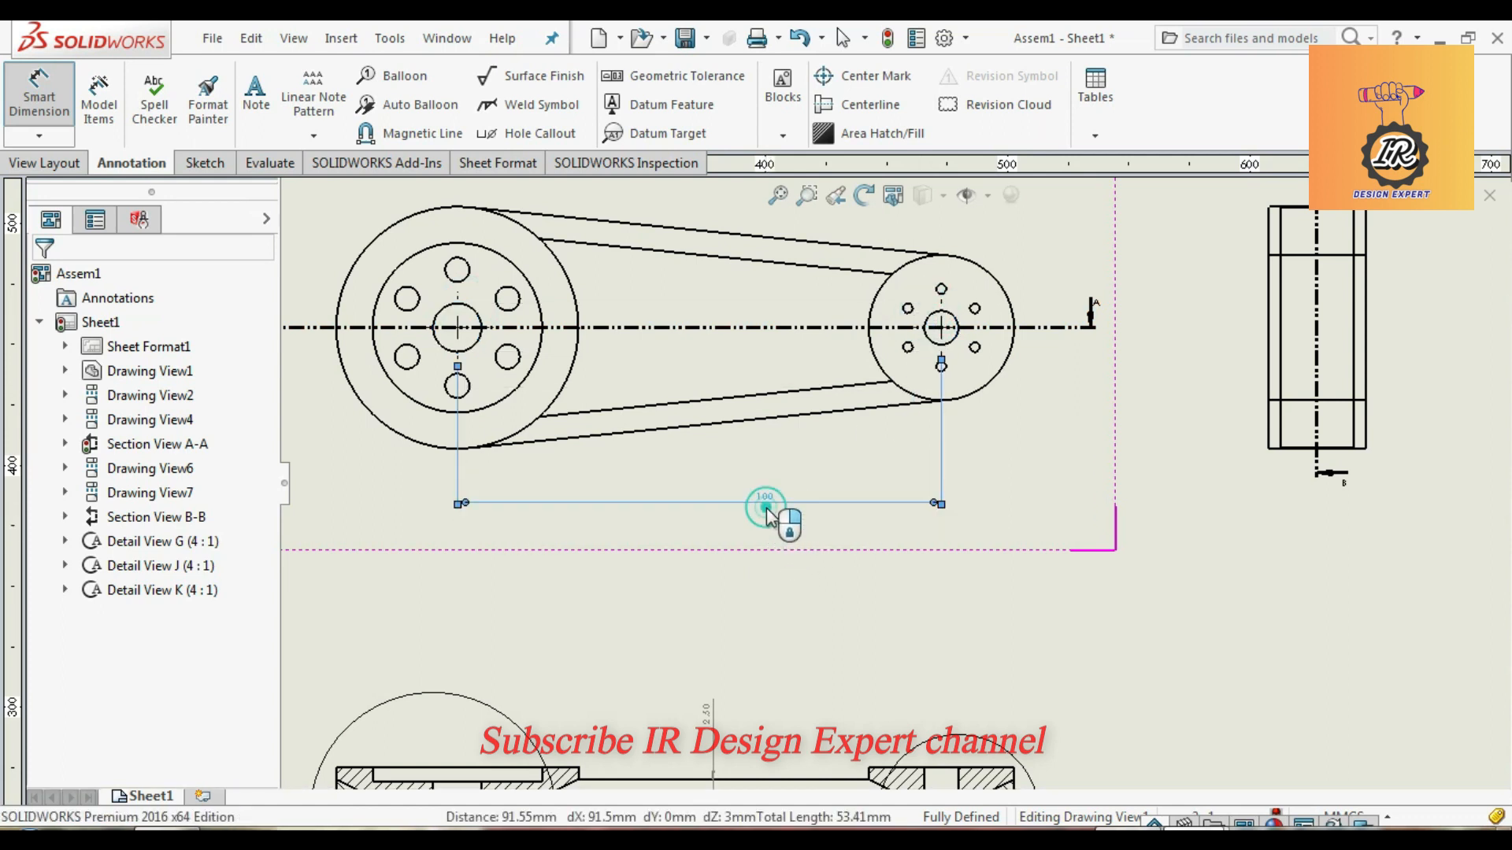
click(768, 513)
Step: Dimension the outer diameters of the small and large pulleys in the front view
scroll(732, 551, up, 5)
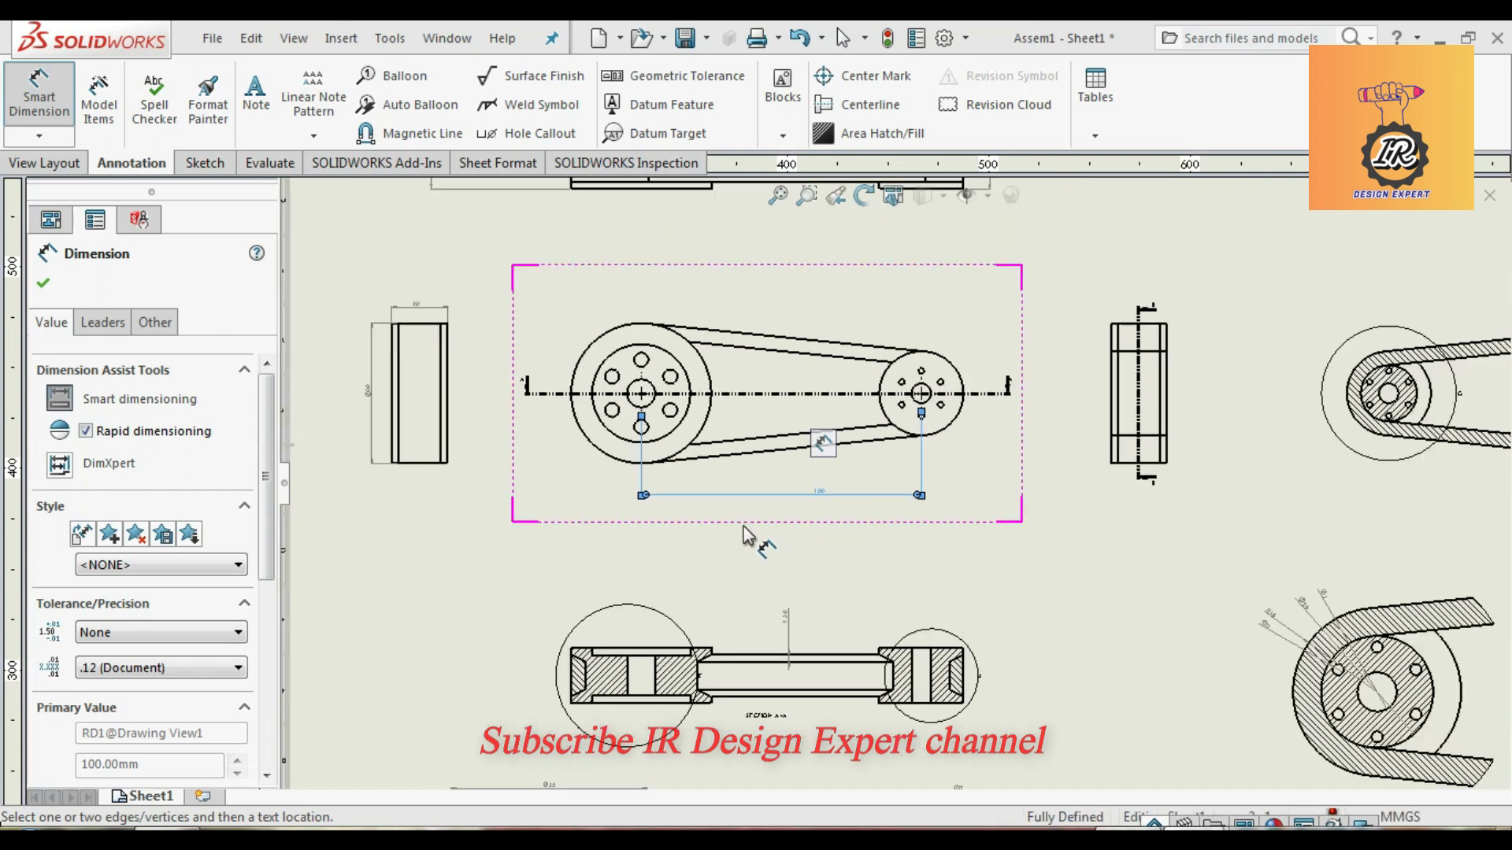
scroll(906, 441, down, 3)
scroll(956, 407, down, 2)
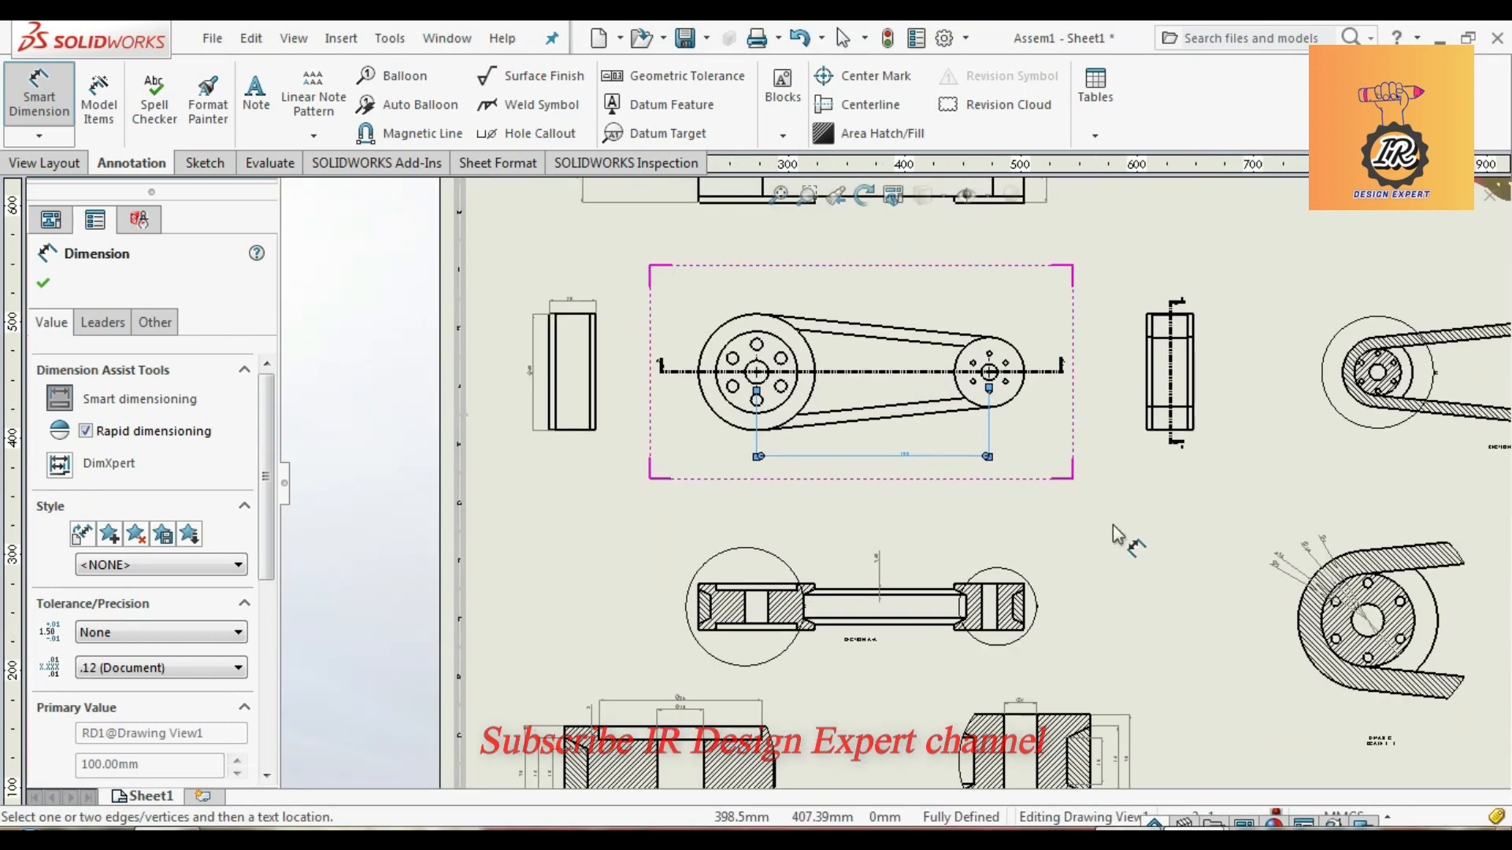
scroll(1018, 418, down, 1)
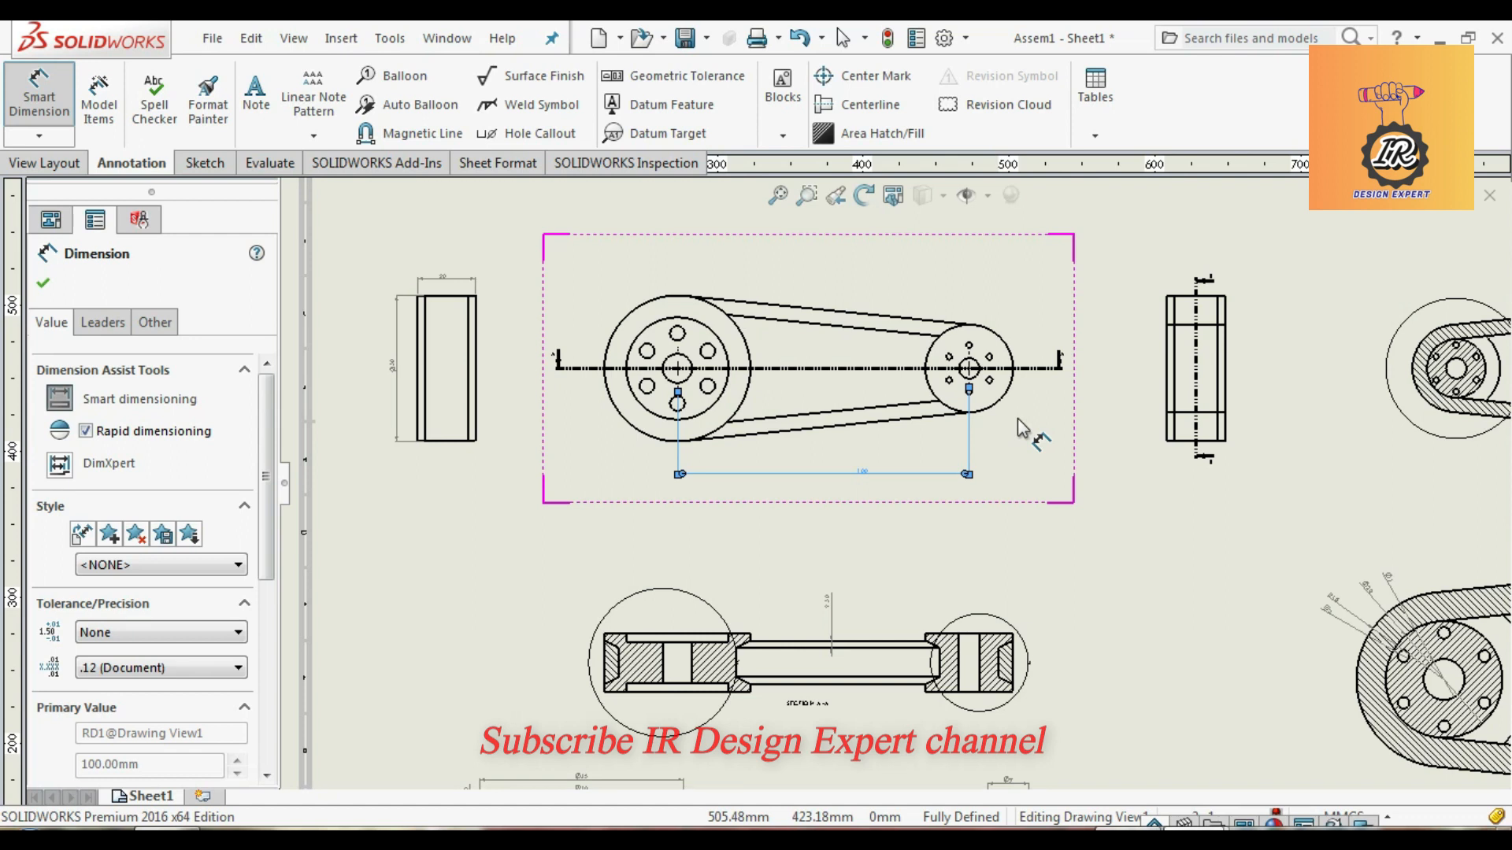
click(1003, 344)
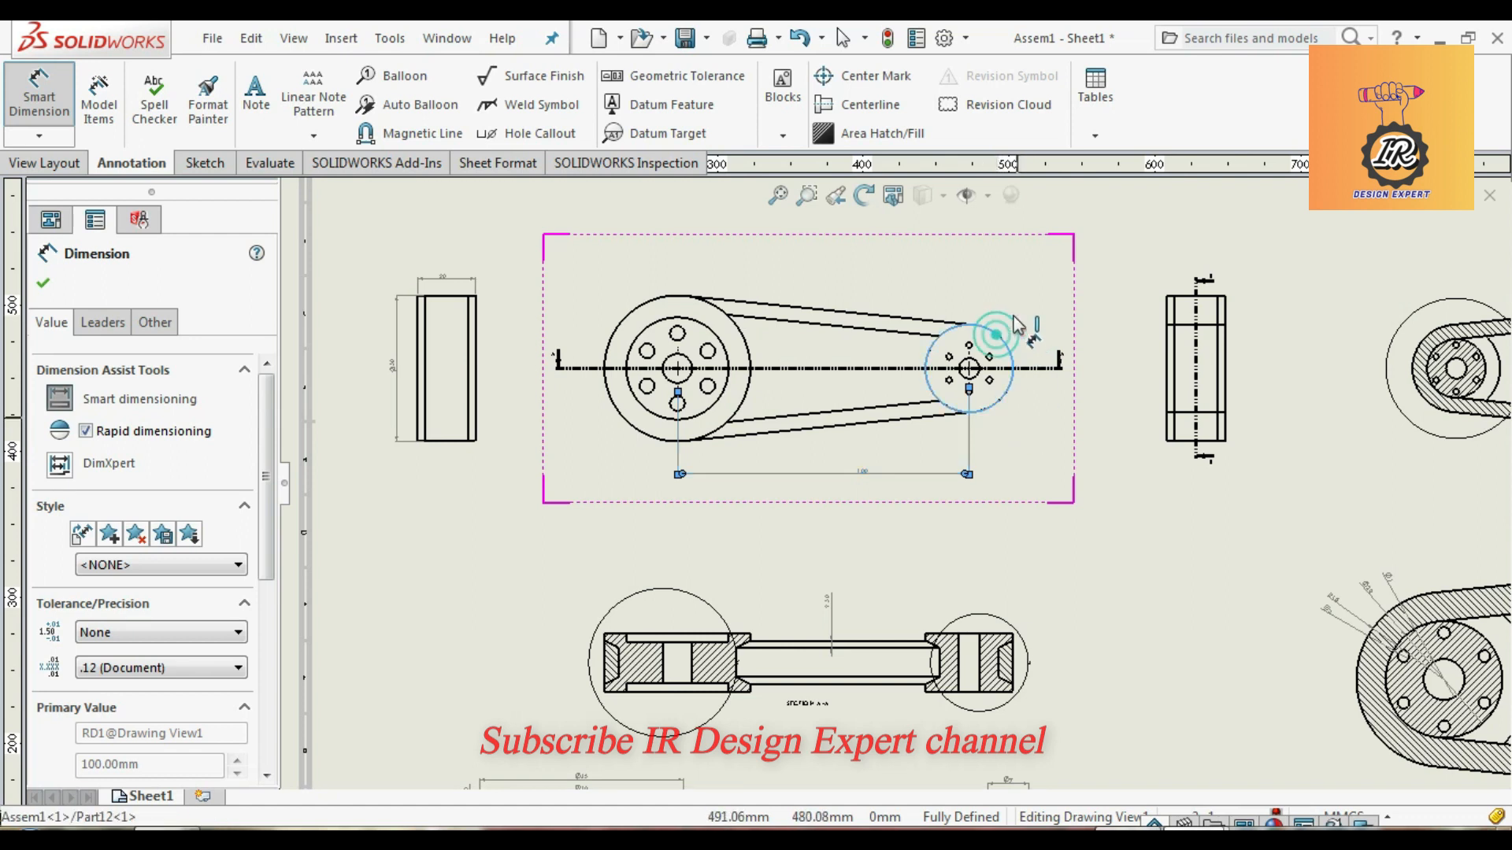
click(1043, 277)
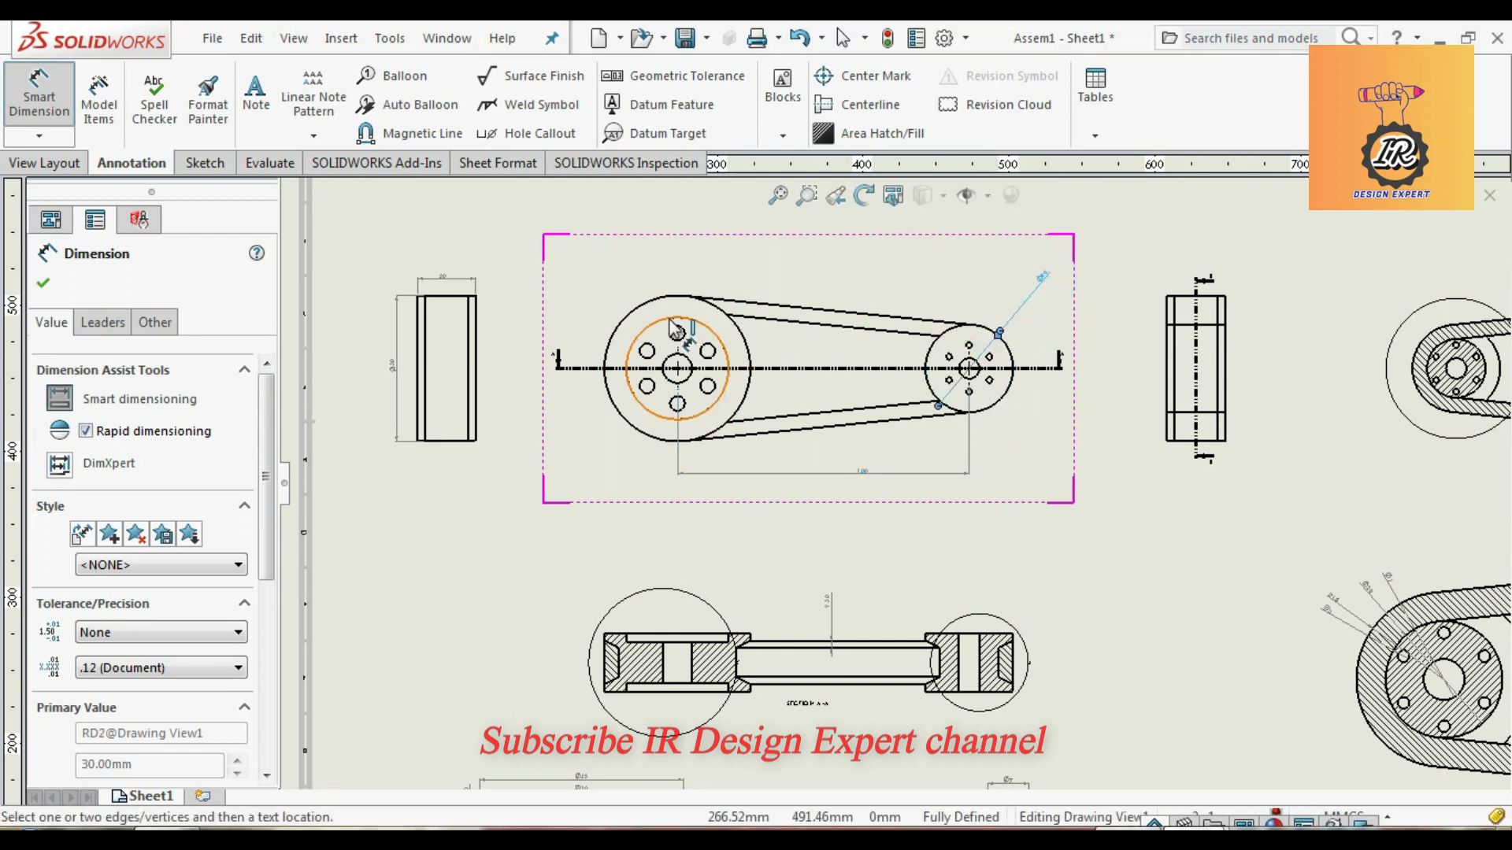
click(748, 244)
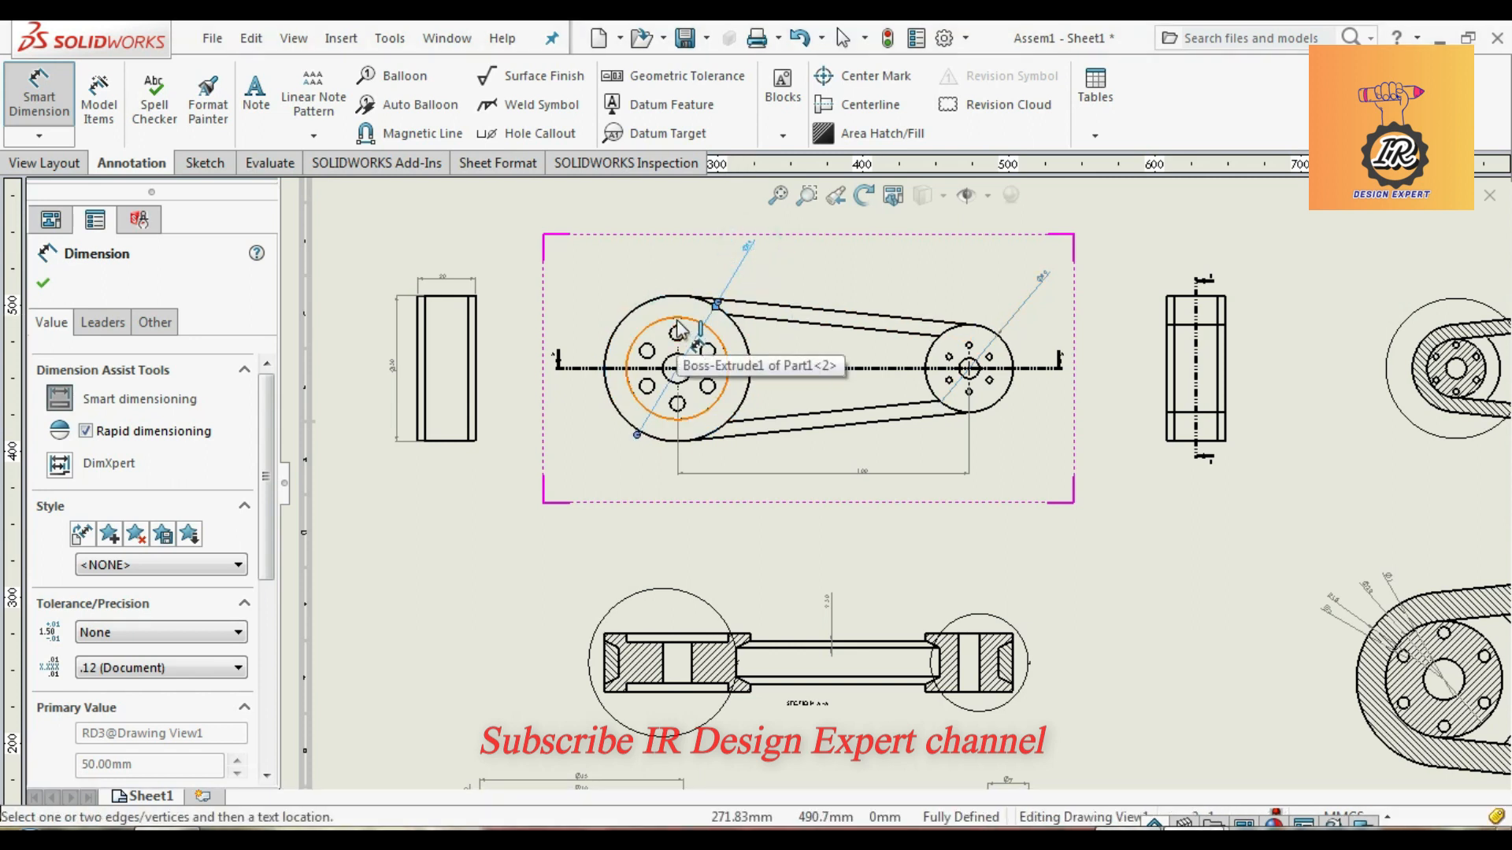
click(43, 283)
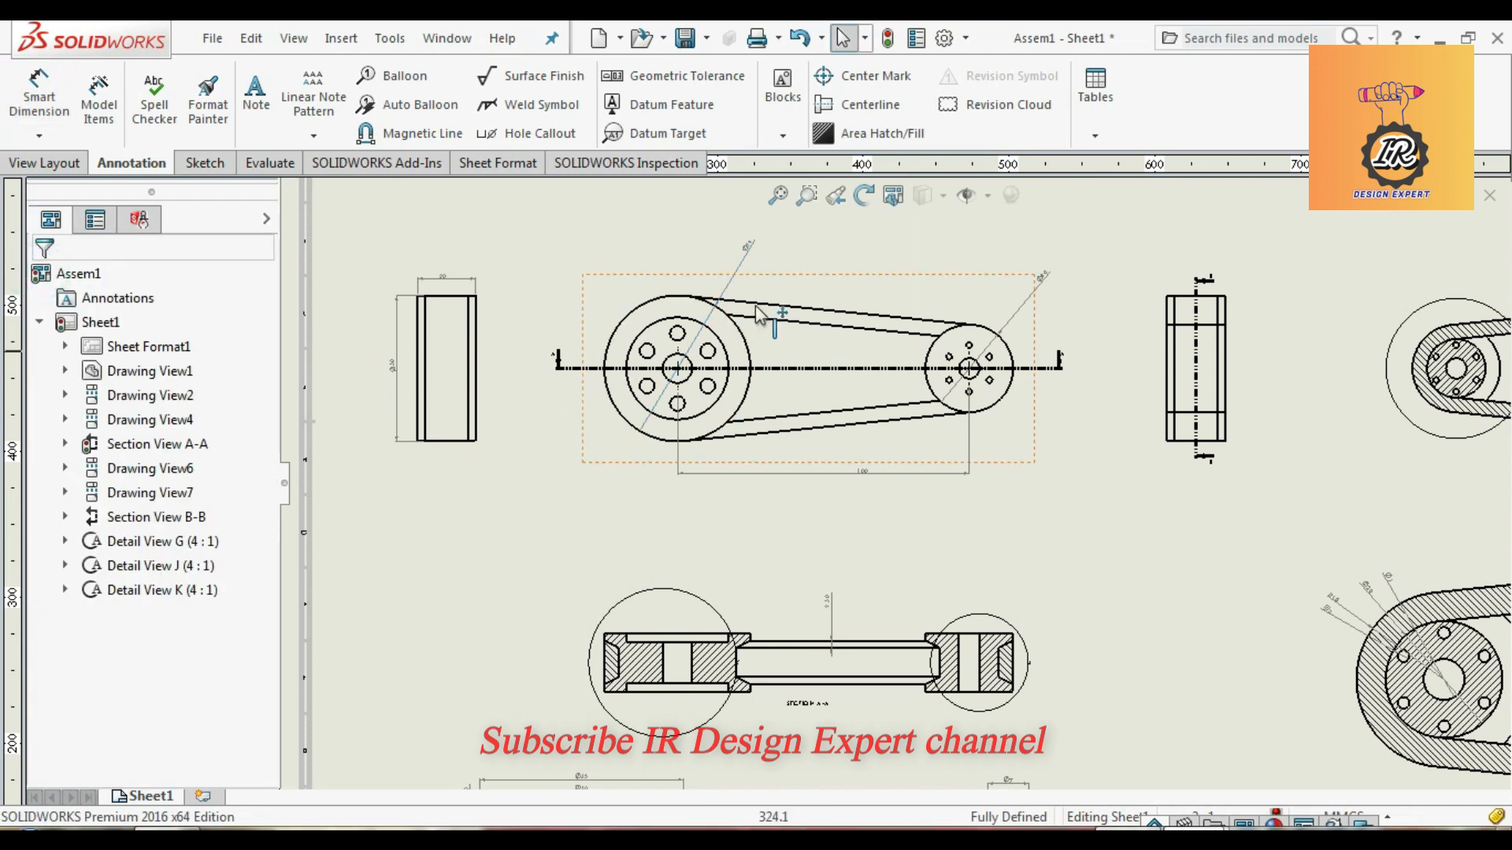
Step: Set the front view's display style to Hidden Lines Visible
click(784, 449)
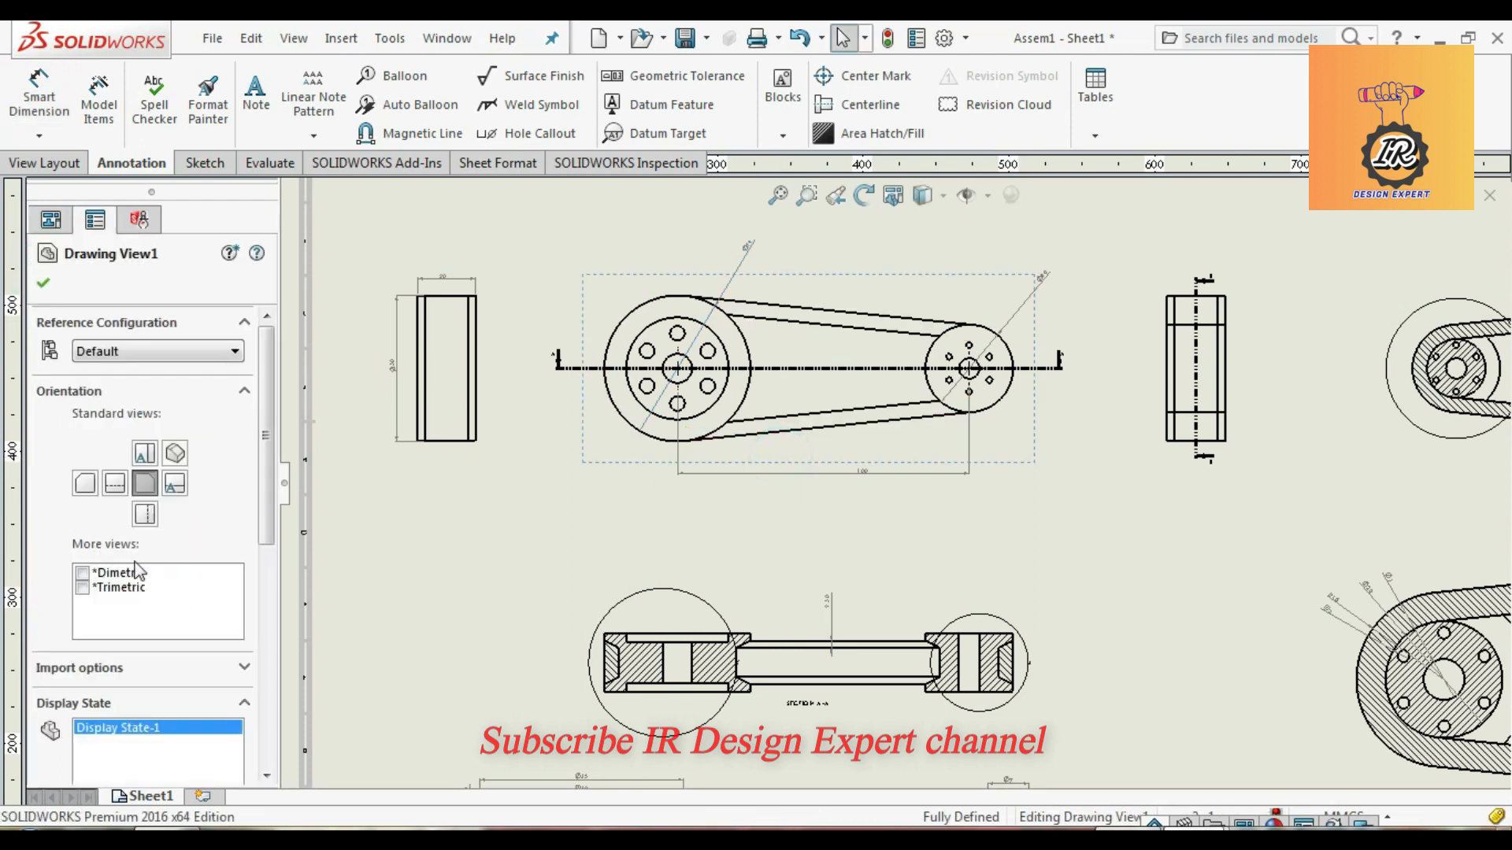
scroll(187, 650, down, 3)
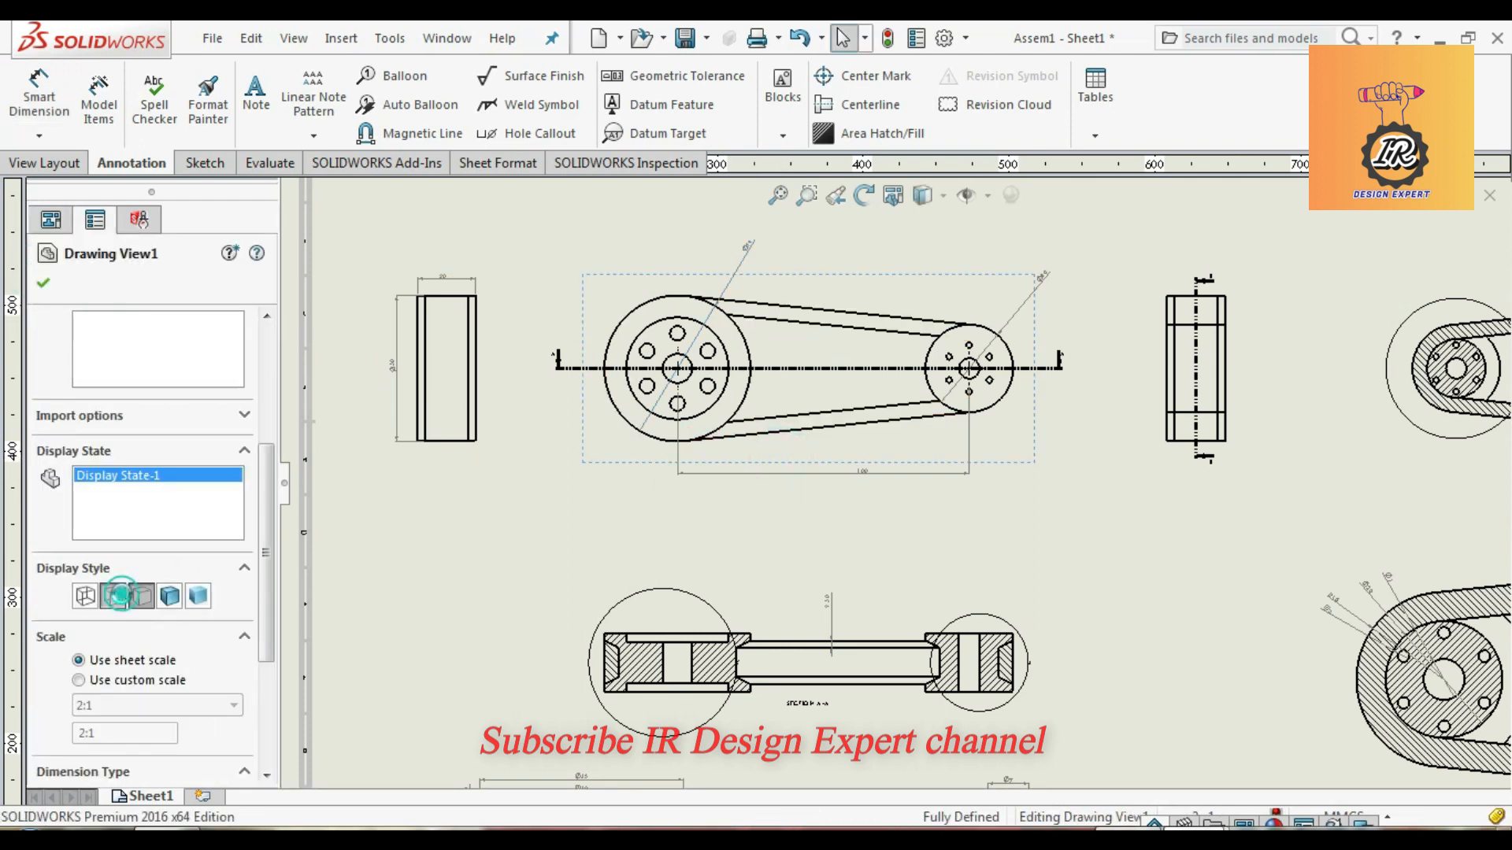
click(118, 596)
click(43, 285)
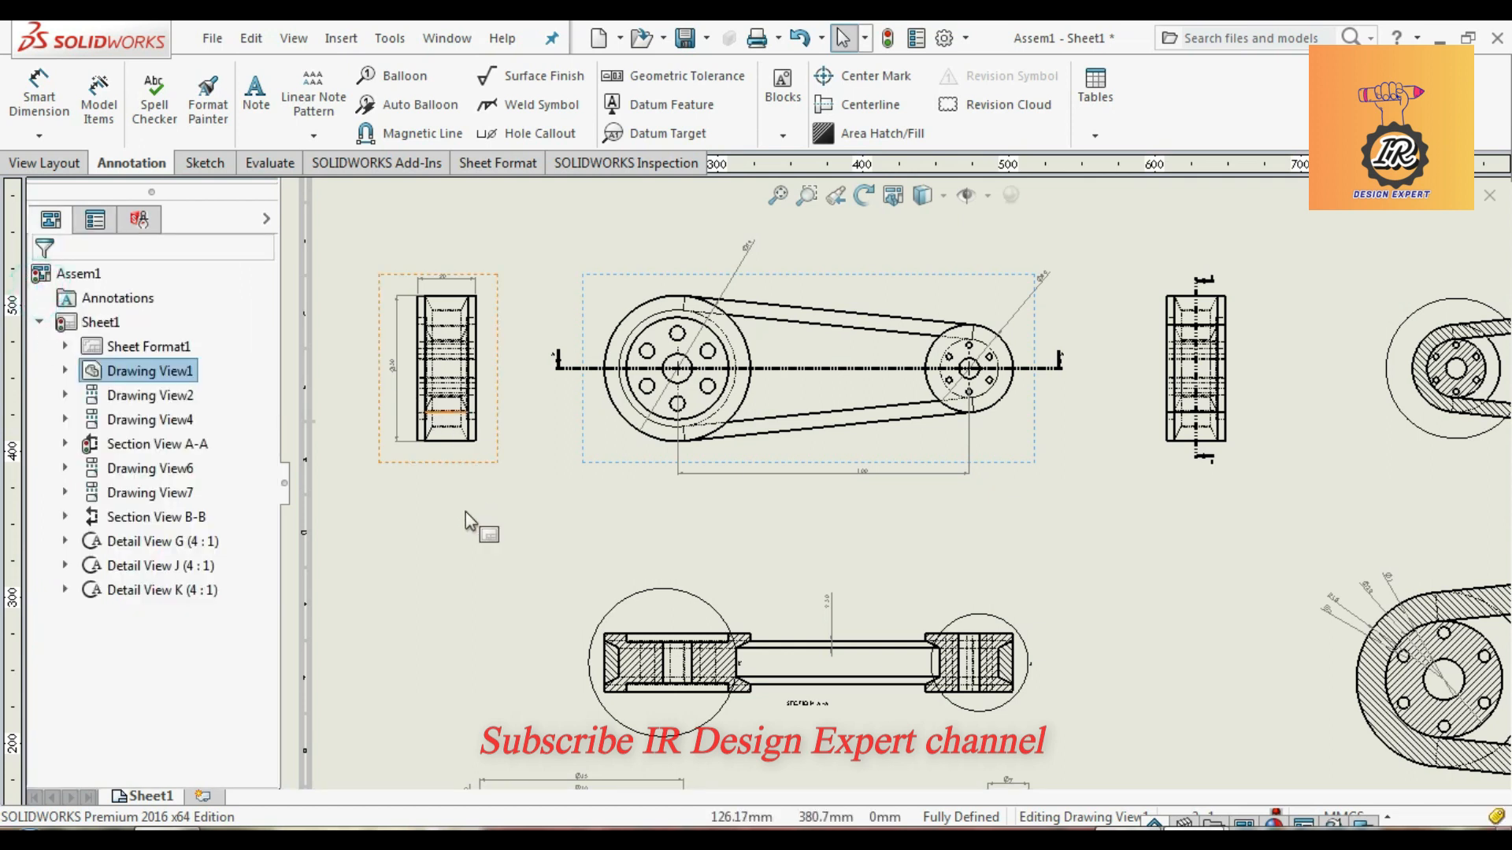
Step: Set both side views flanking the front view to the Hidden Lines Removed display style
click(456, 563)
key(f)
scroll(909, 513, down, 3)
scroll(1071, 452, down, 1)
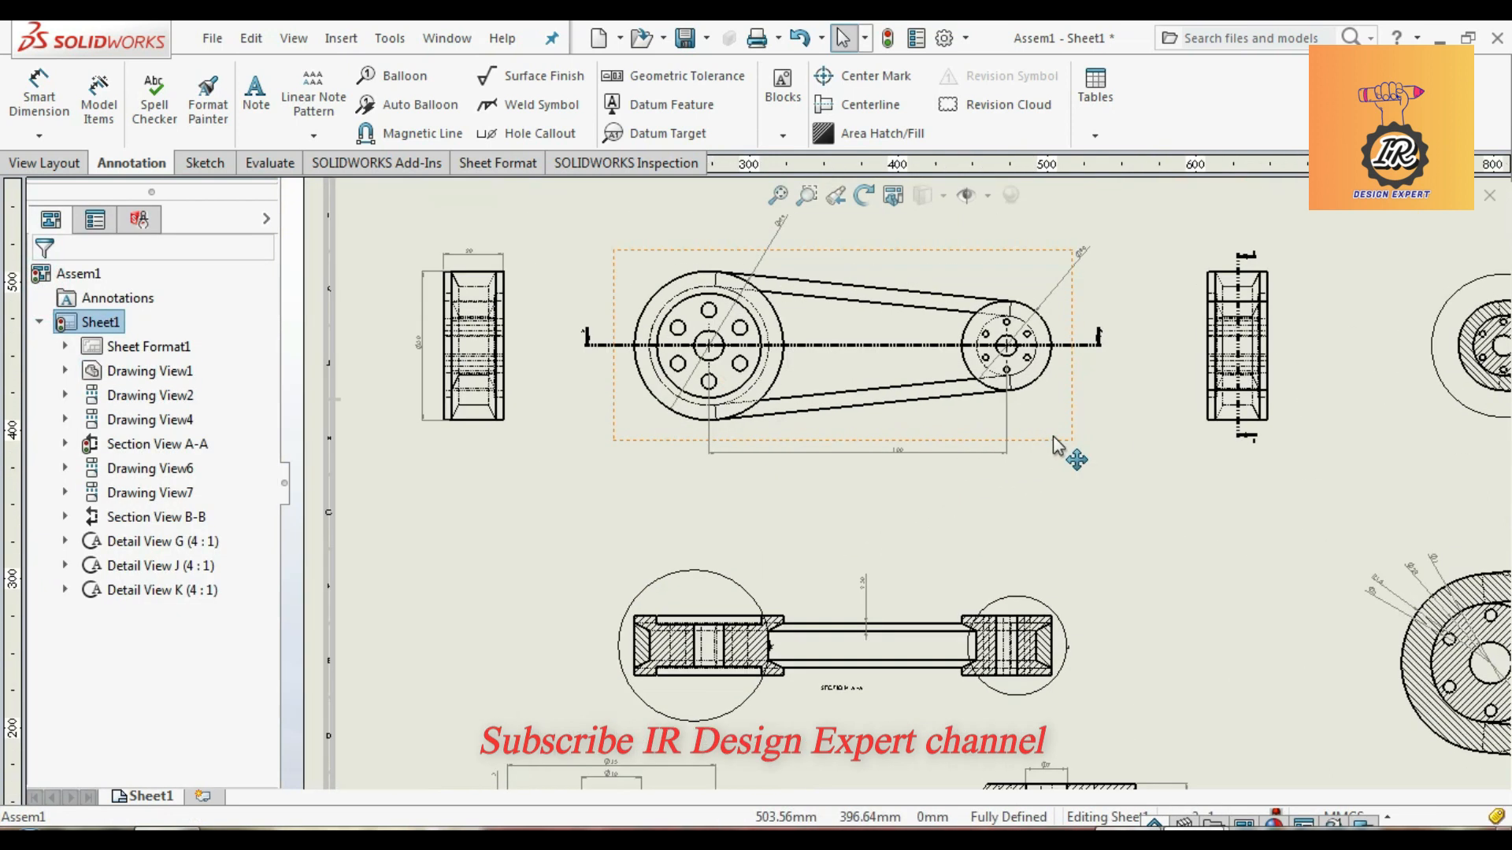
scroll(1074, 453, up, 1)
click(1157, 455)
ctrl+click(571, 439)
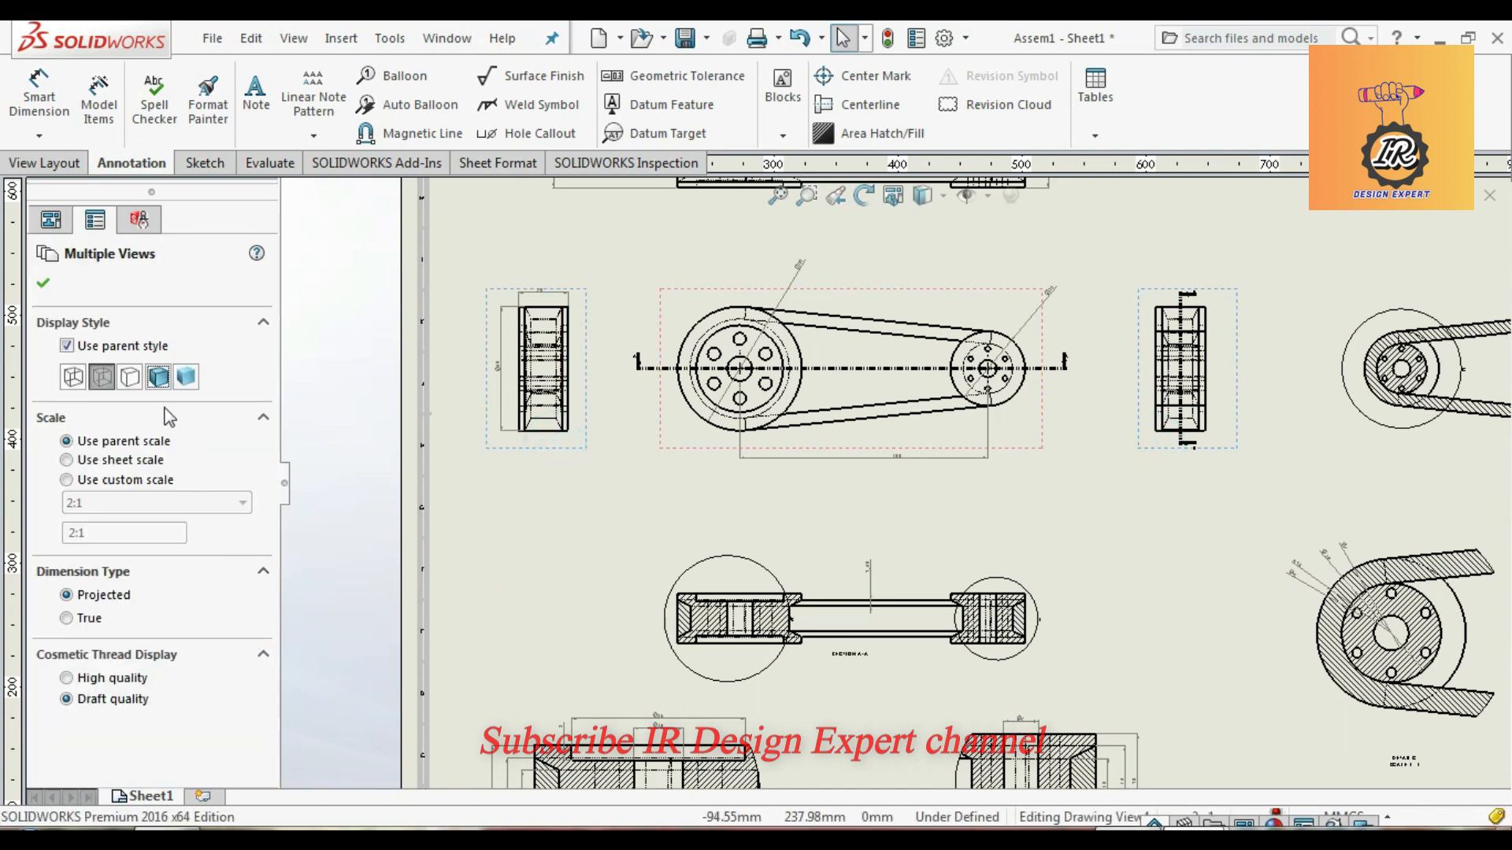
click(120, 369)
click(43, 282)
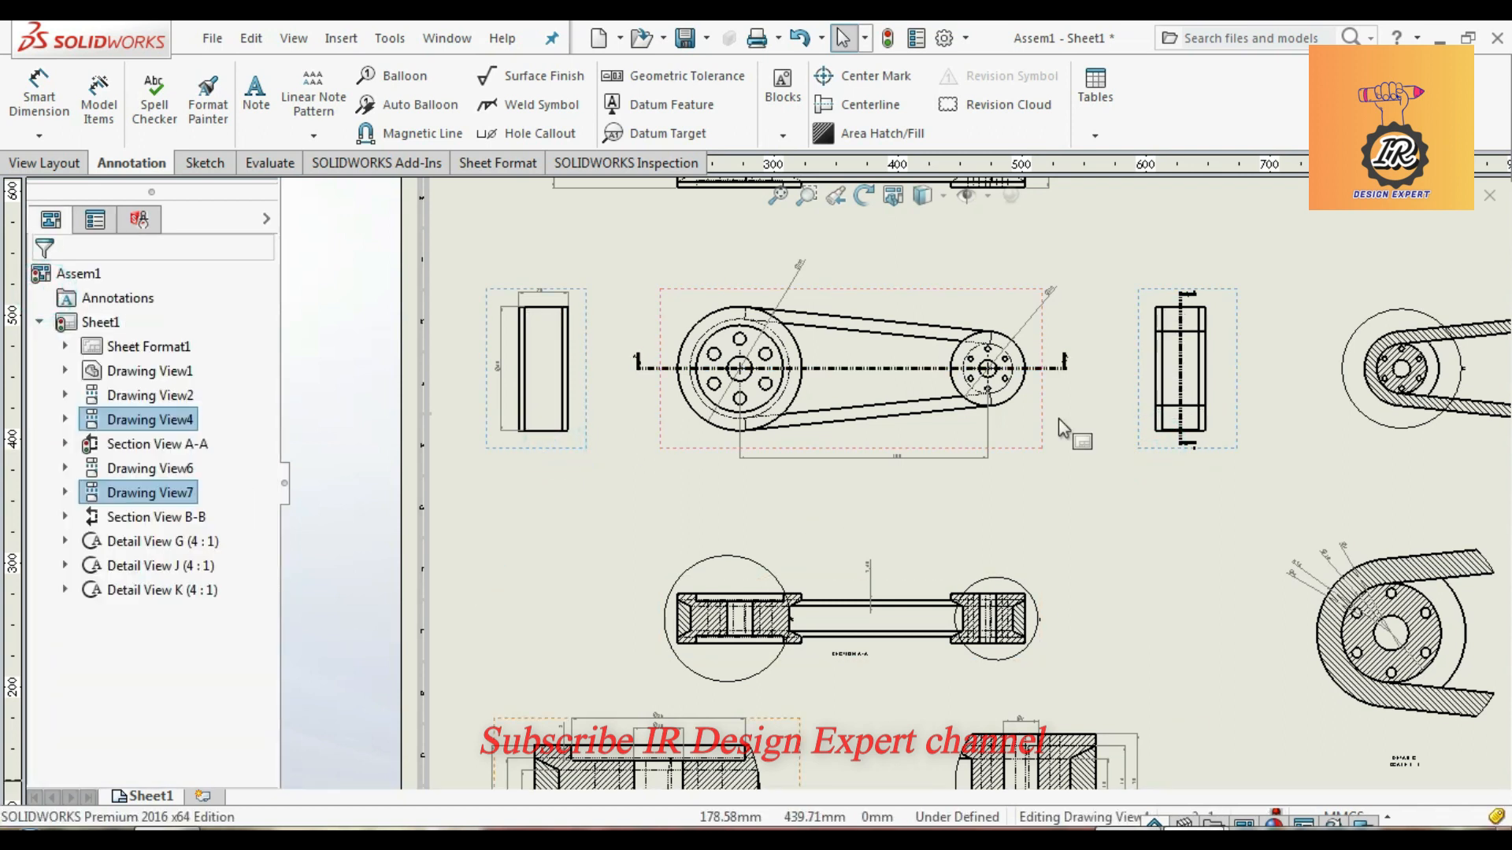
Step: Set the side view carrying the B-B cutting line to the Hidden Lines Visible display style
key(f)
scroll(1126, 511, down, 3)
click(976, 449)
scroll(203, 557, down, 3)
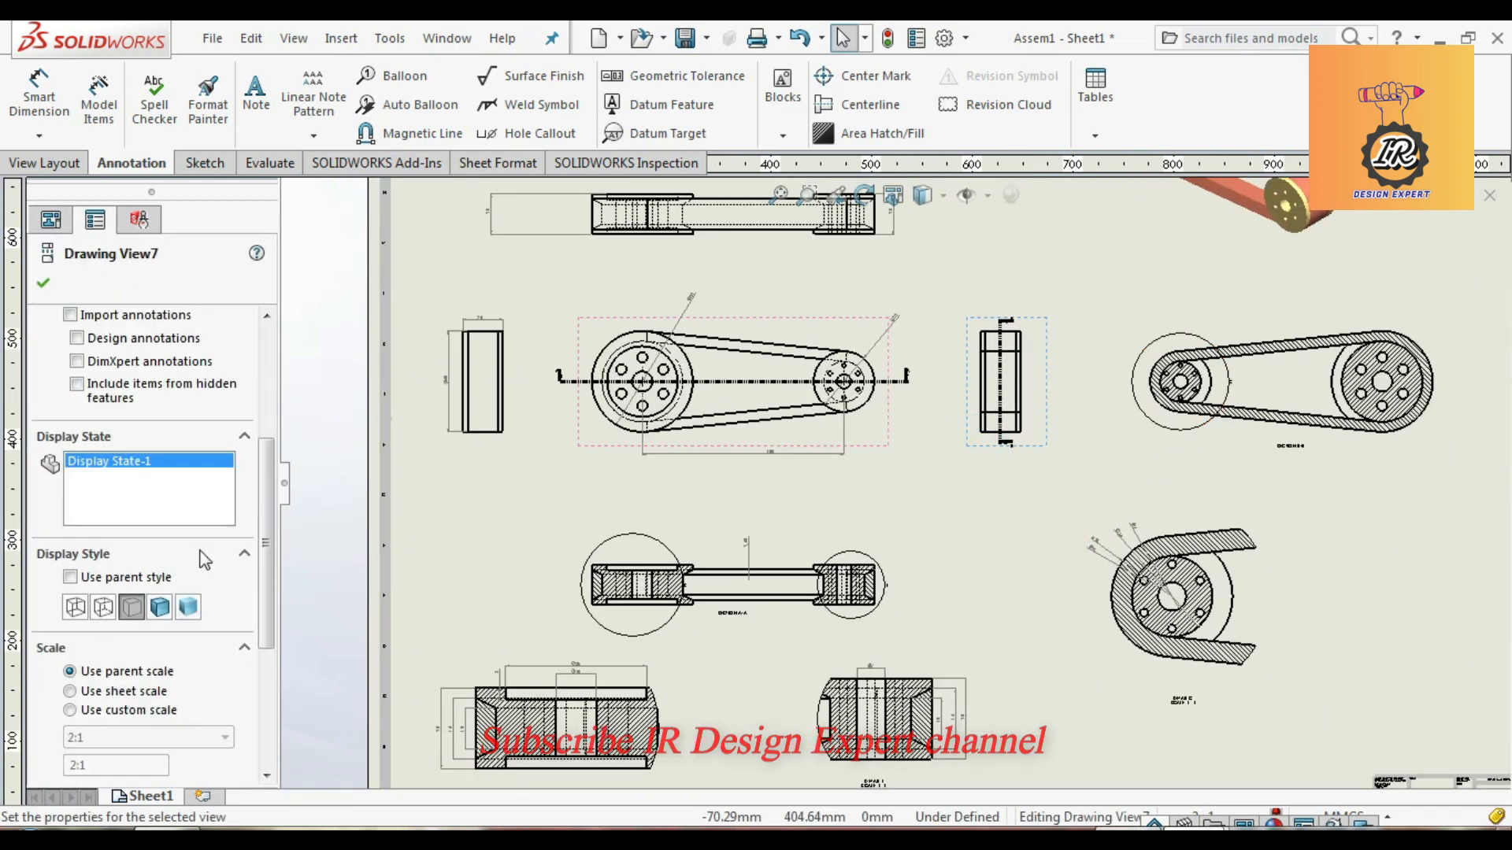
click(103, 607)
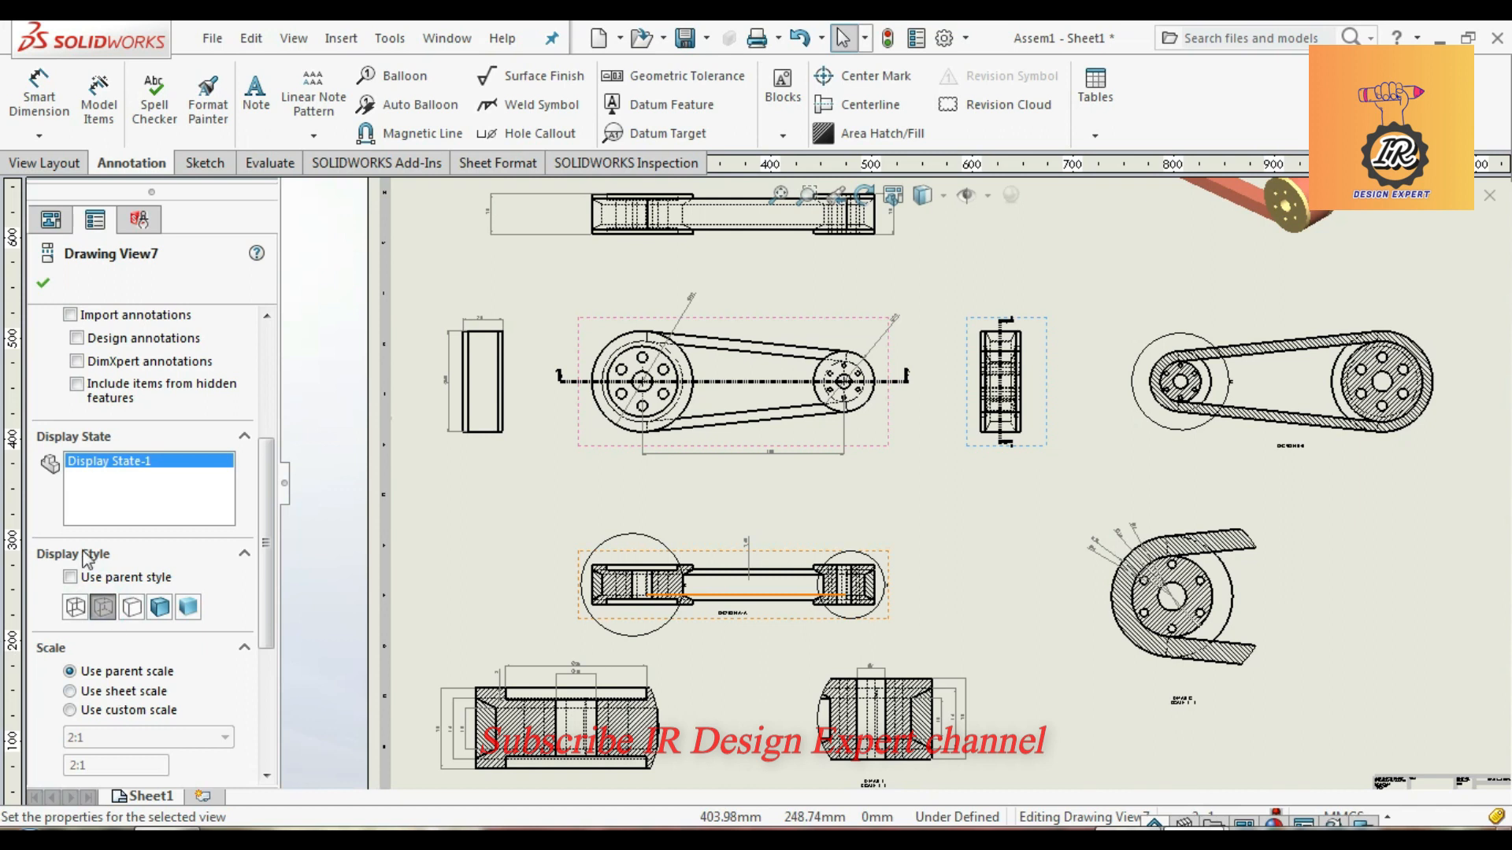
click(44, 284)
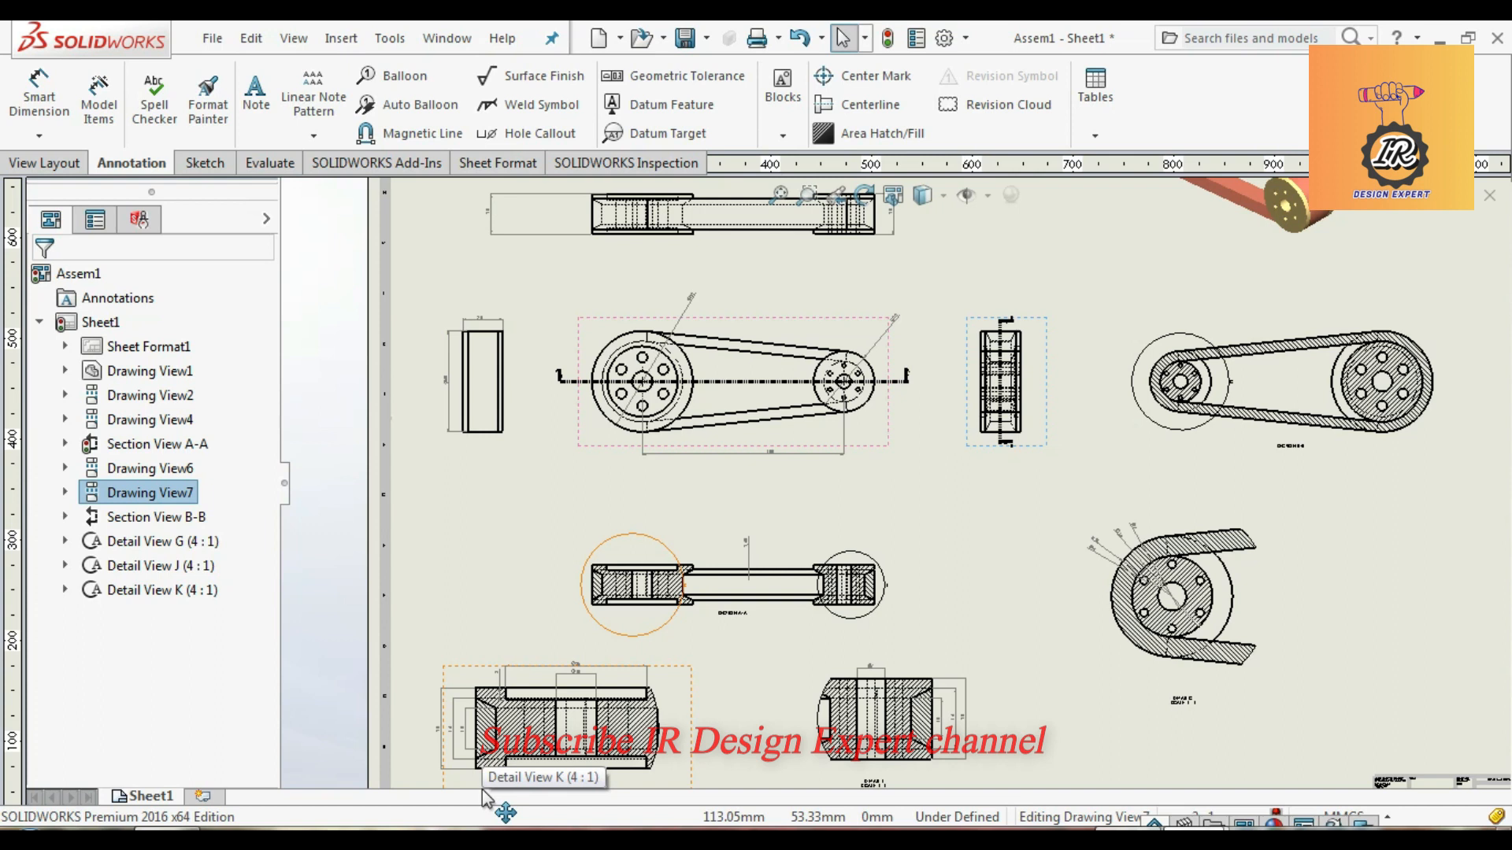
Step: Add center marks to both pulley bores in section B-B and to the pulley bore in detail view G
scroll(905, 537, up, 2)
scroll(930, 618, down, 1)
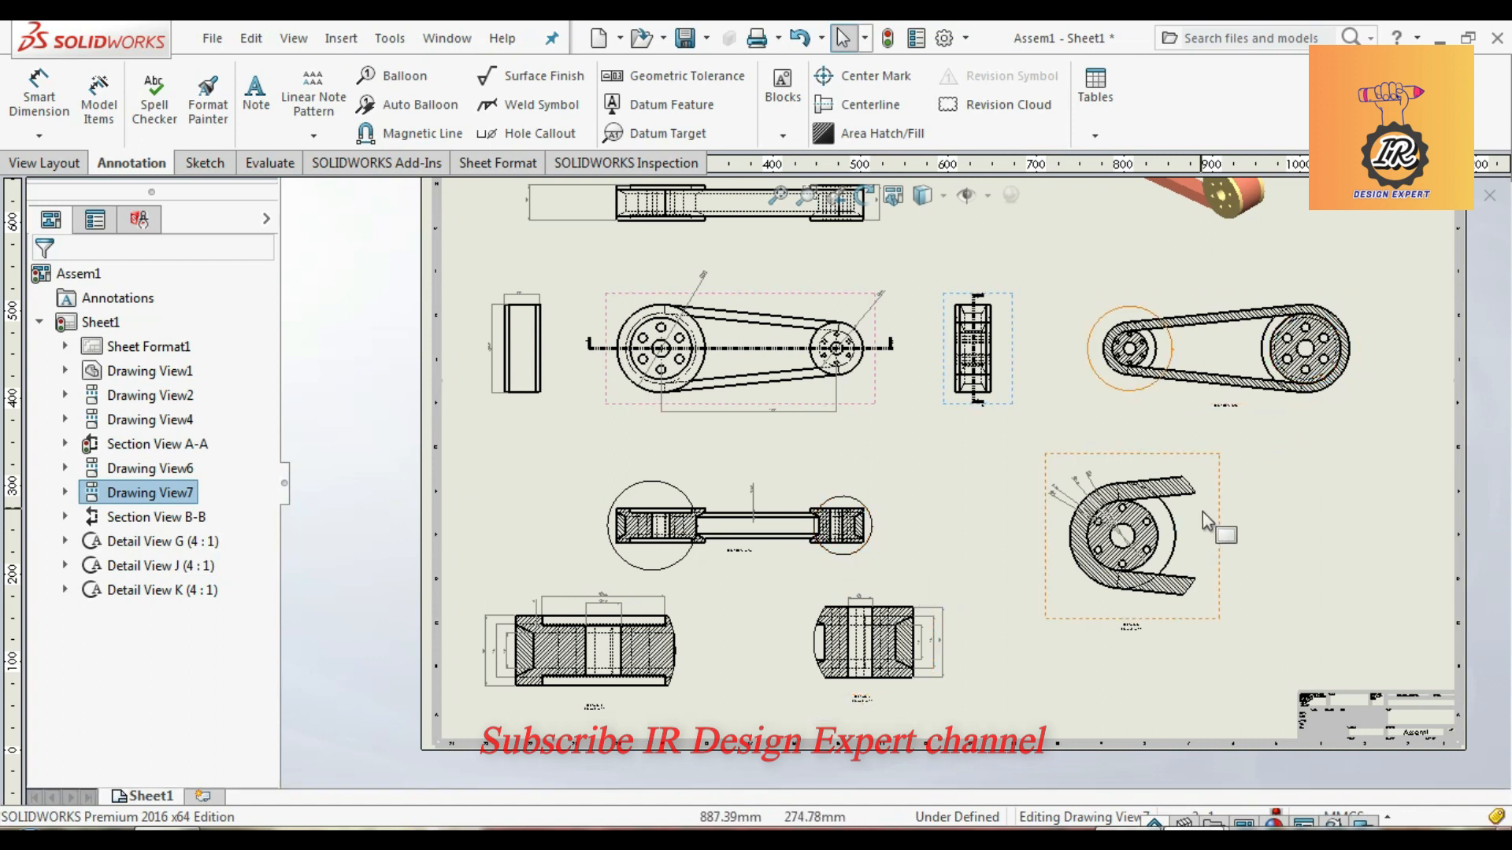
scroll(1100, 556, up, 2)
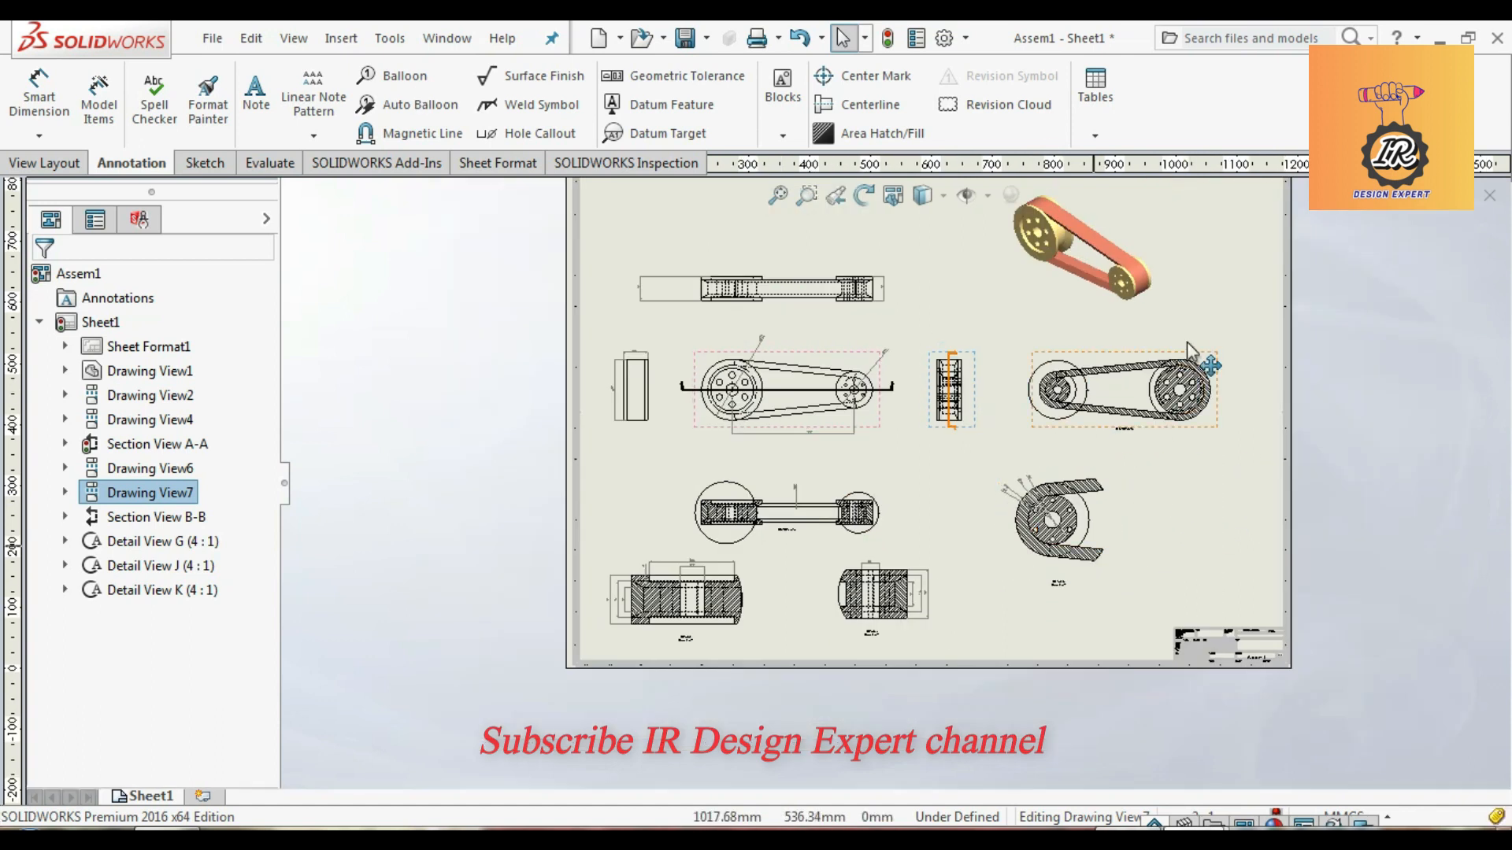
scroll(1072, 423, down, 5)
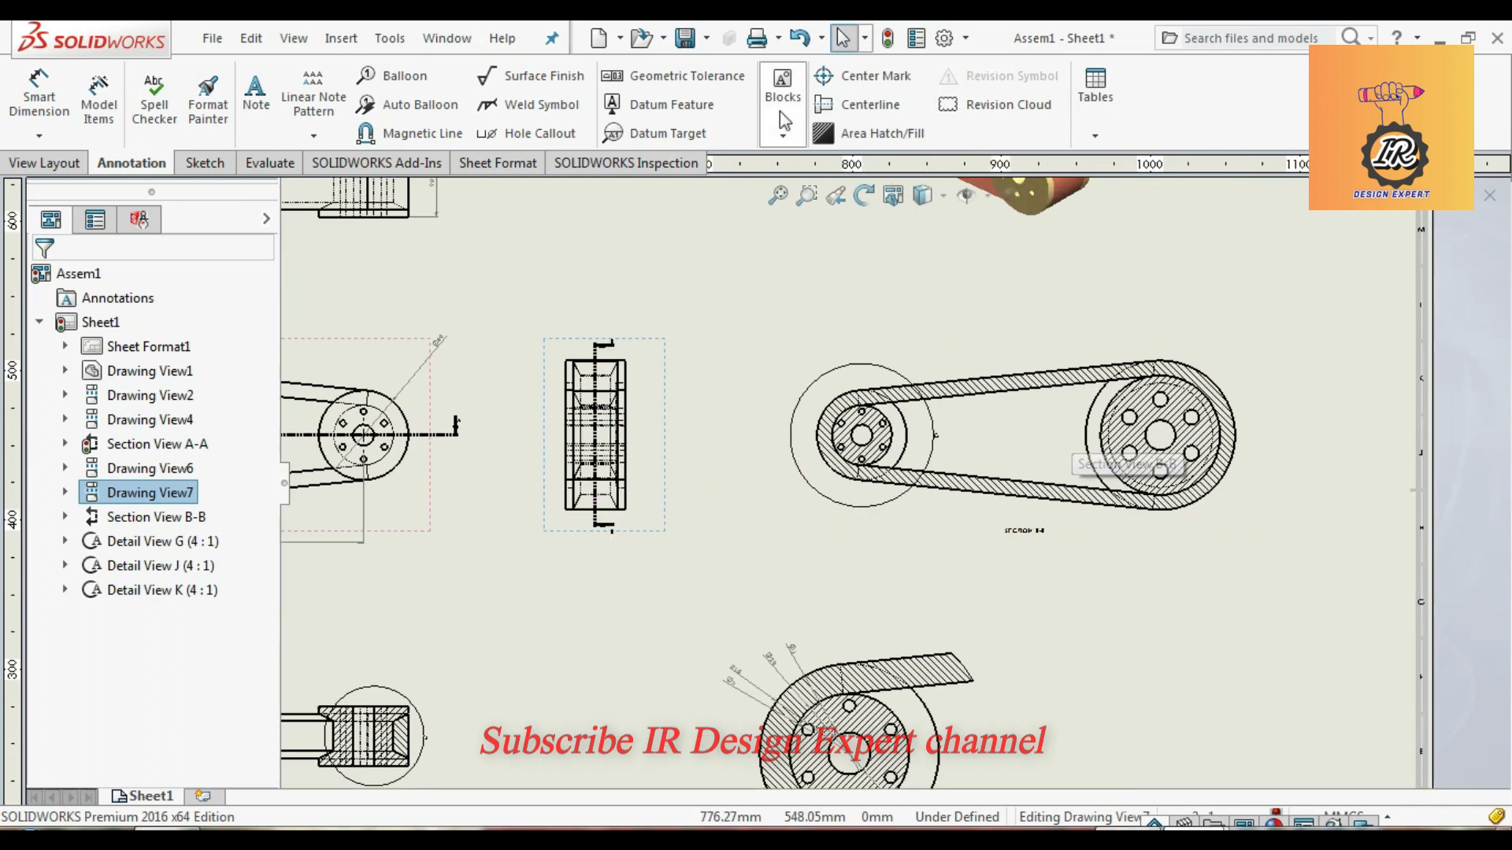
click(862, 75)
click(874, 443)
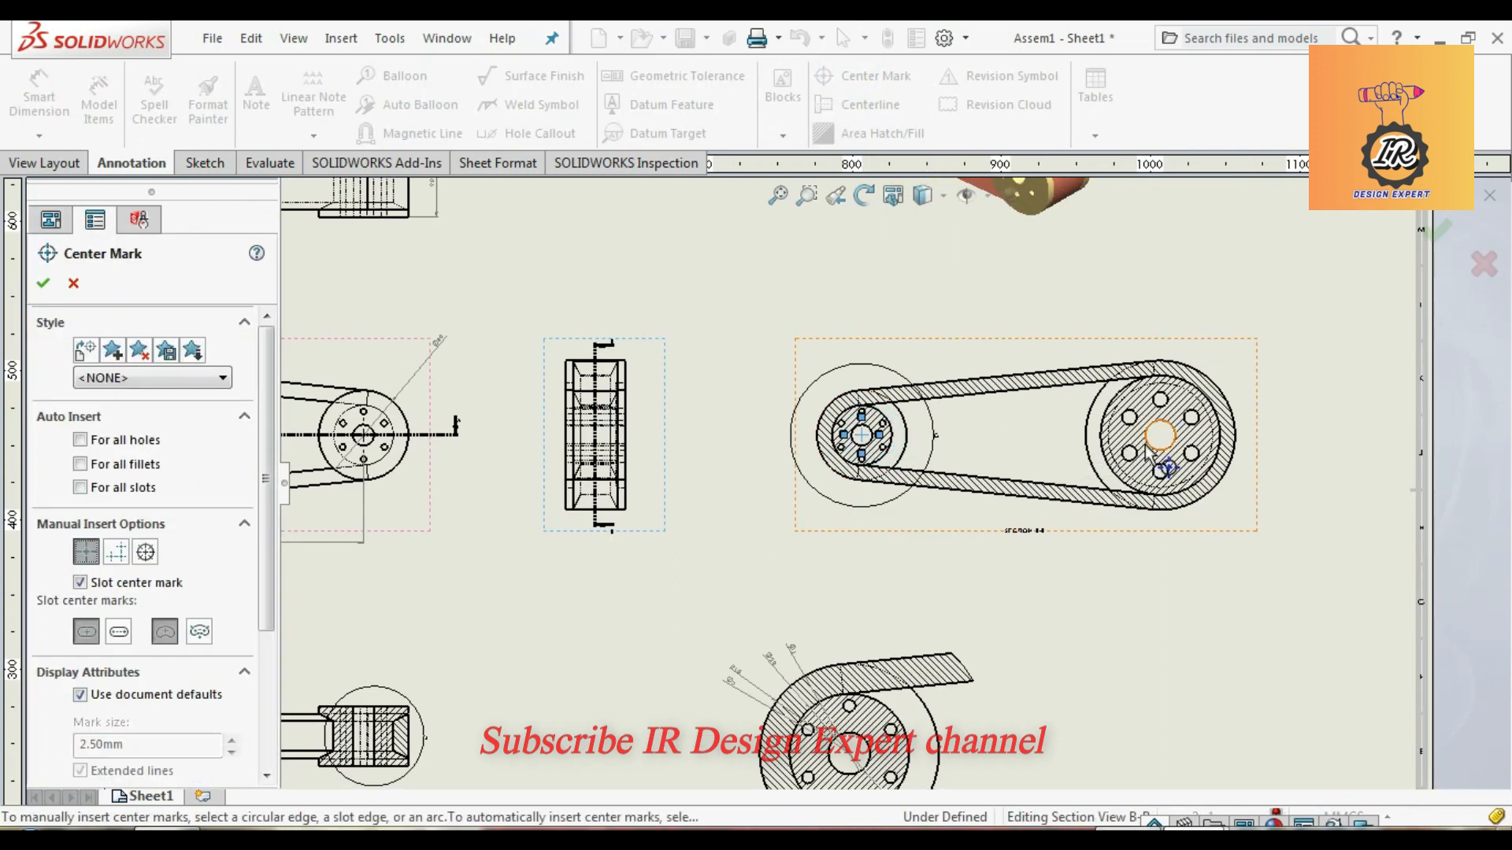
click(866, 742)
scroll(1095, 536, up, 5)
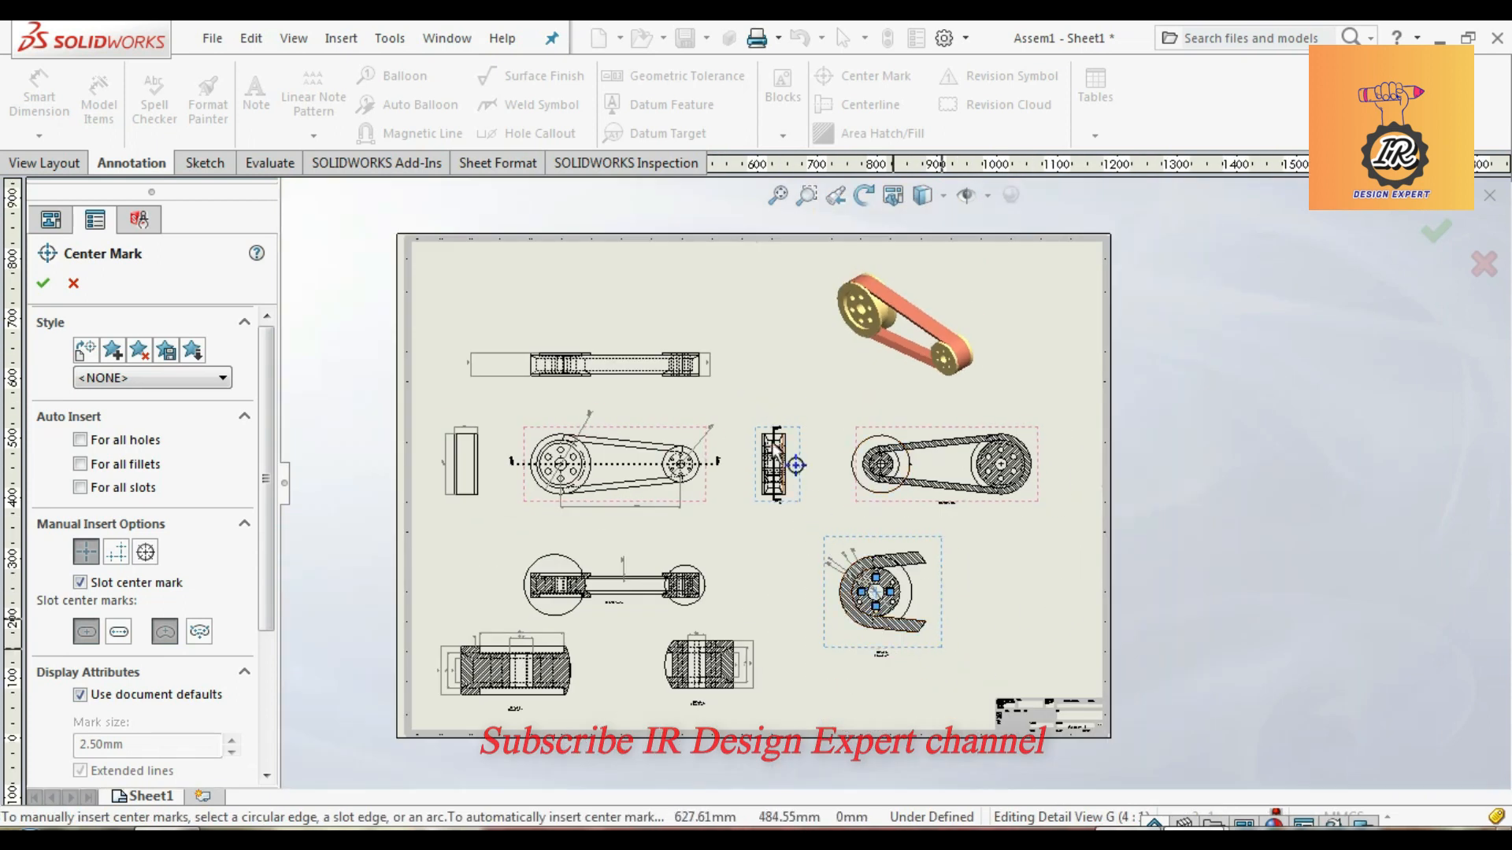
scroll(719, 500, down, 3)
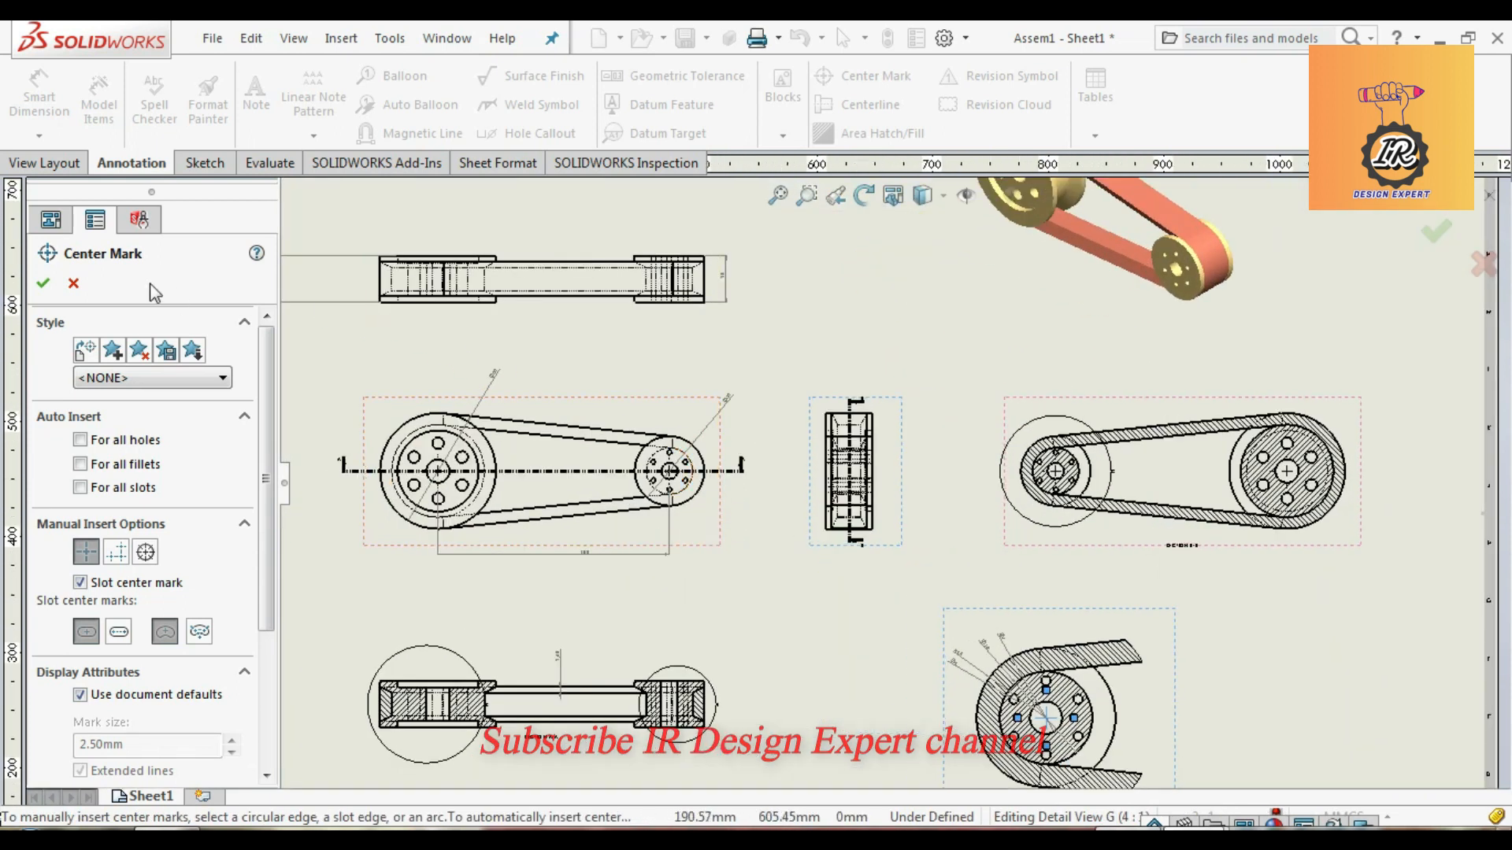
click(44, 282)
Step: Add a horizontal centerline to the side view without a cutting line, midway between the belt's upper and lower edges
click(873, 107)
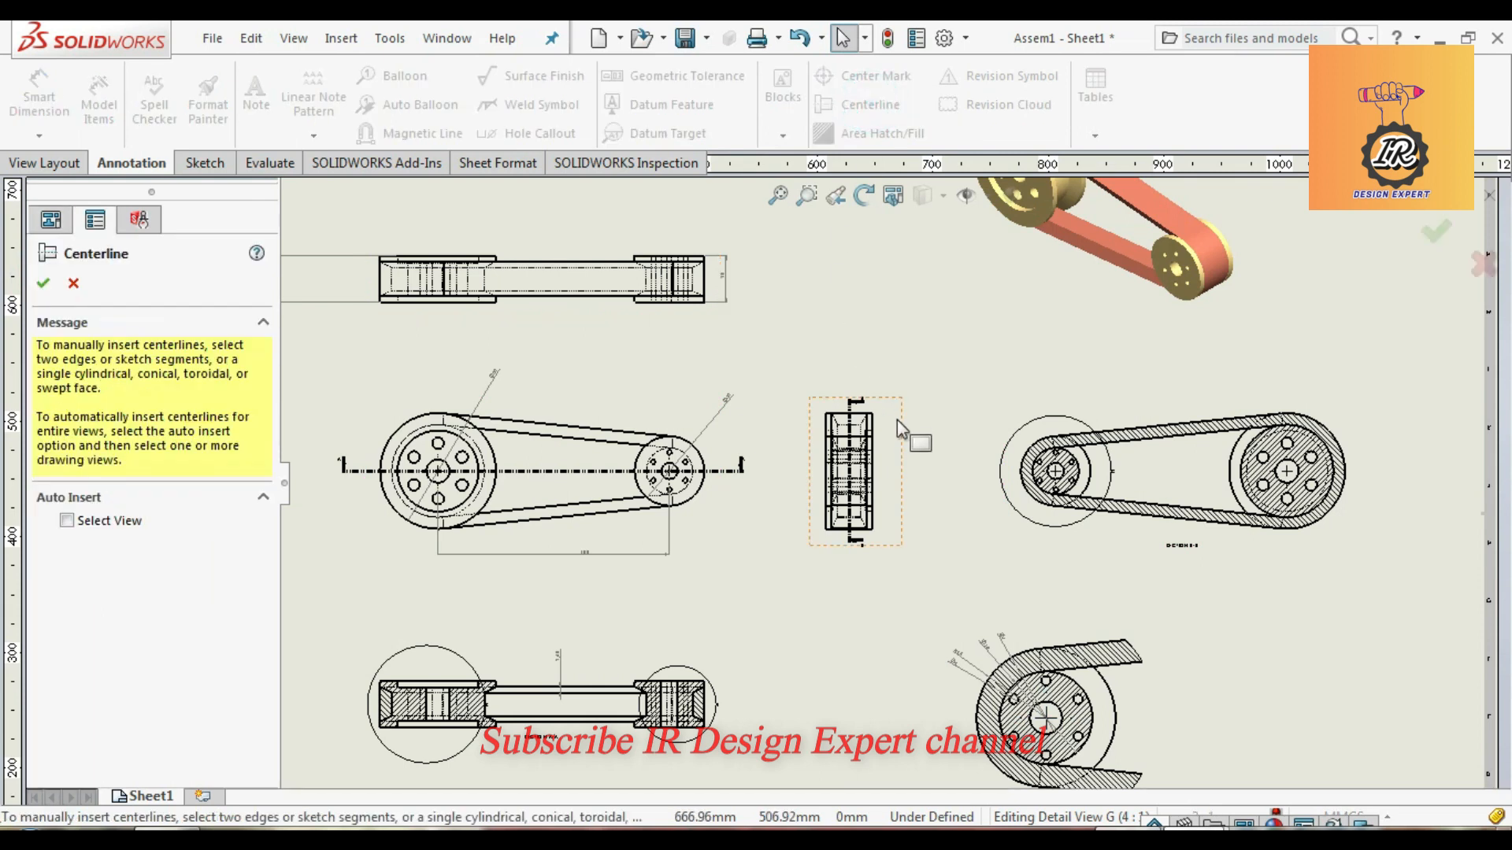
click(848, 415)
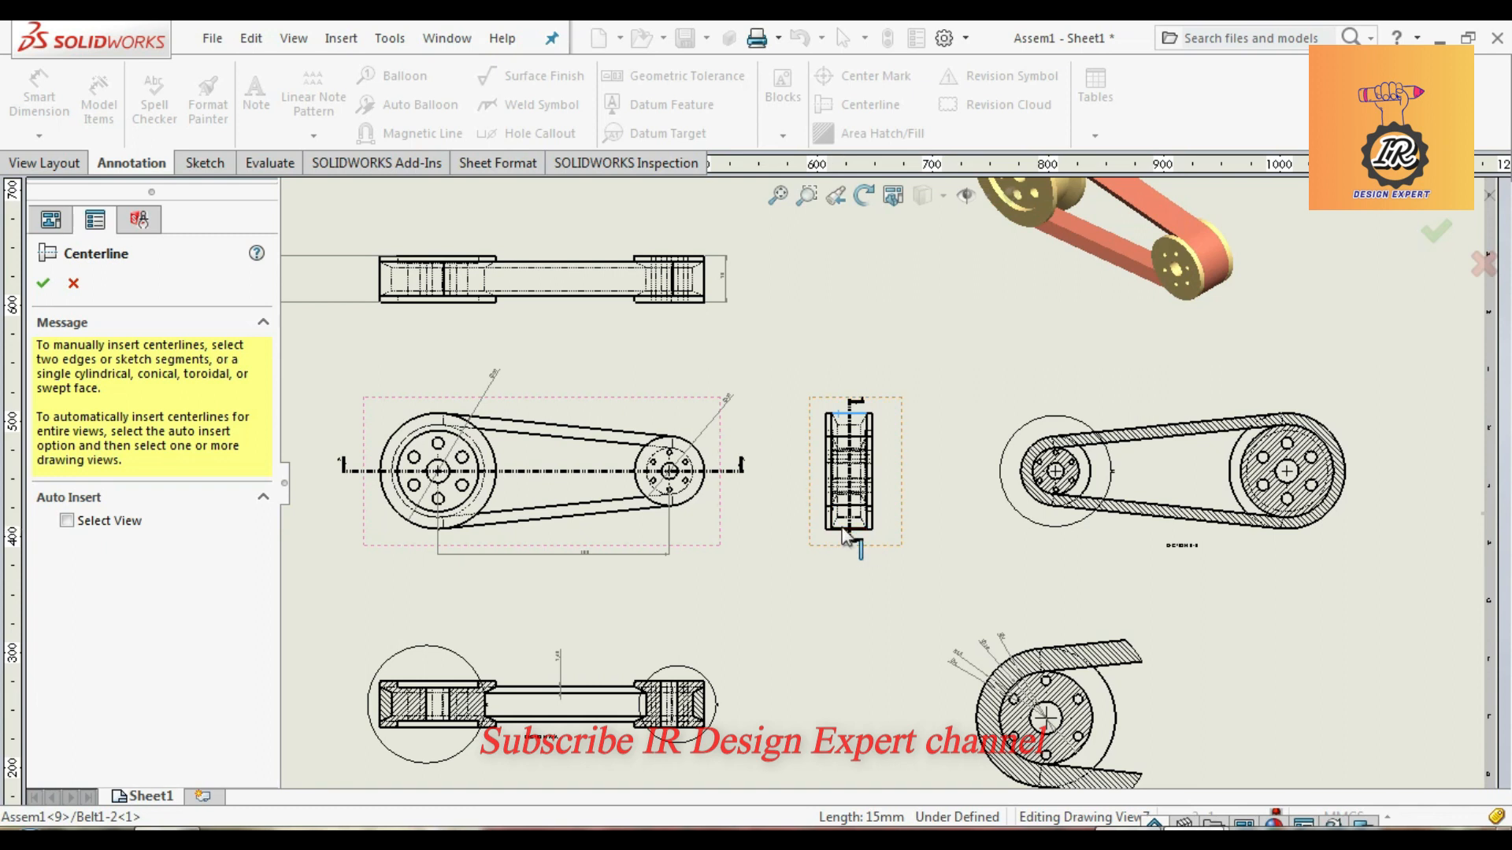
scroll(858, 551, down, 5)
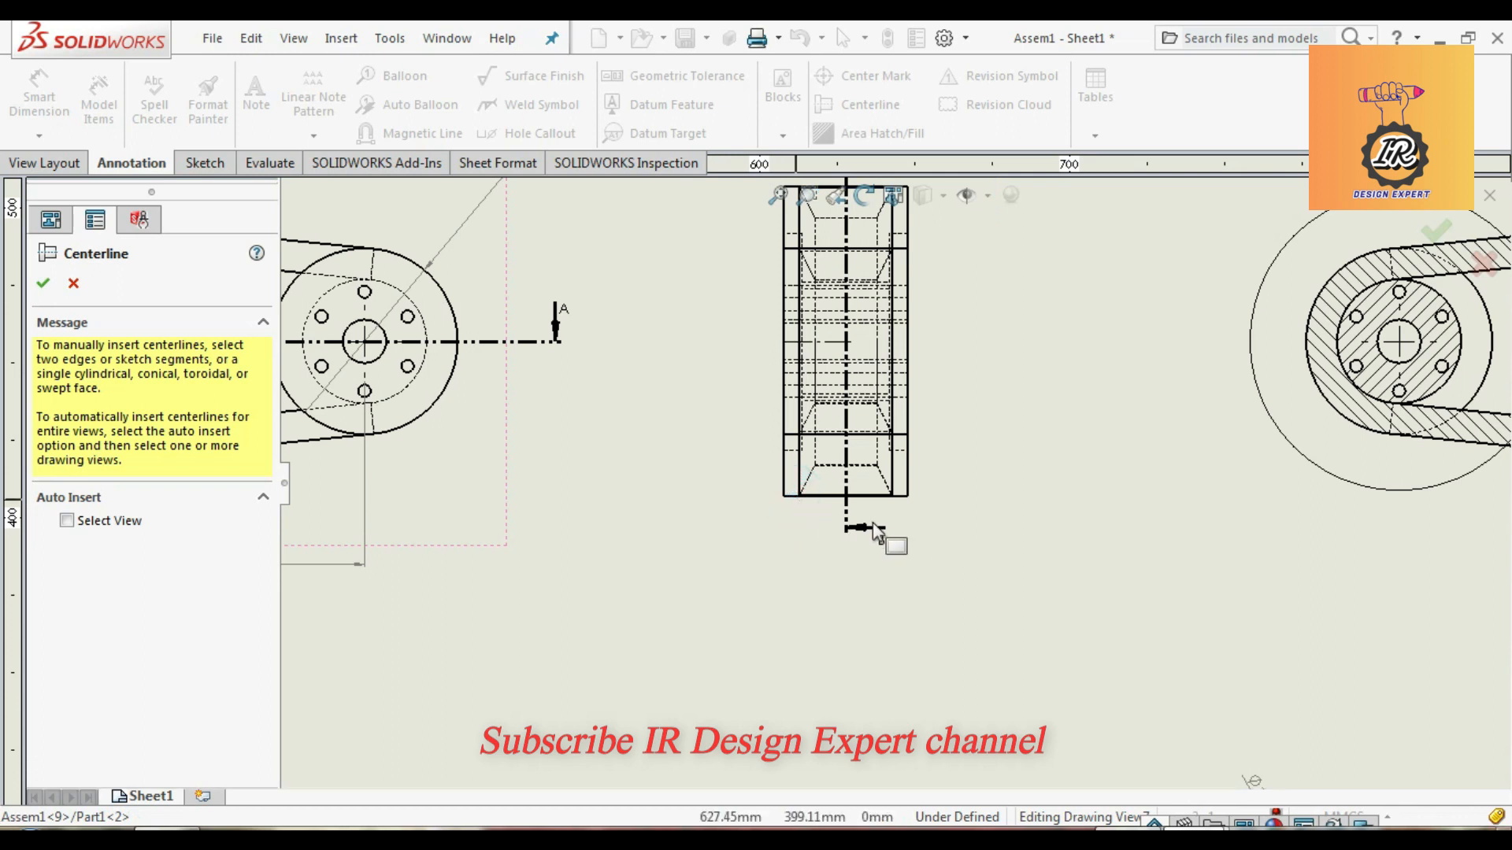
scroll(945, 528, up, 5)
scroll(551, 449, down, 5)
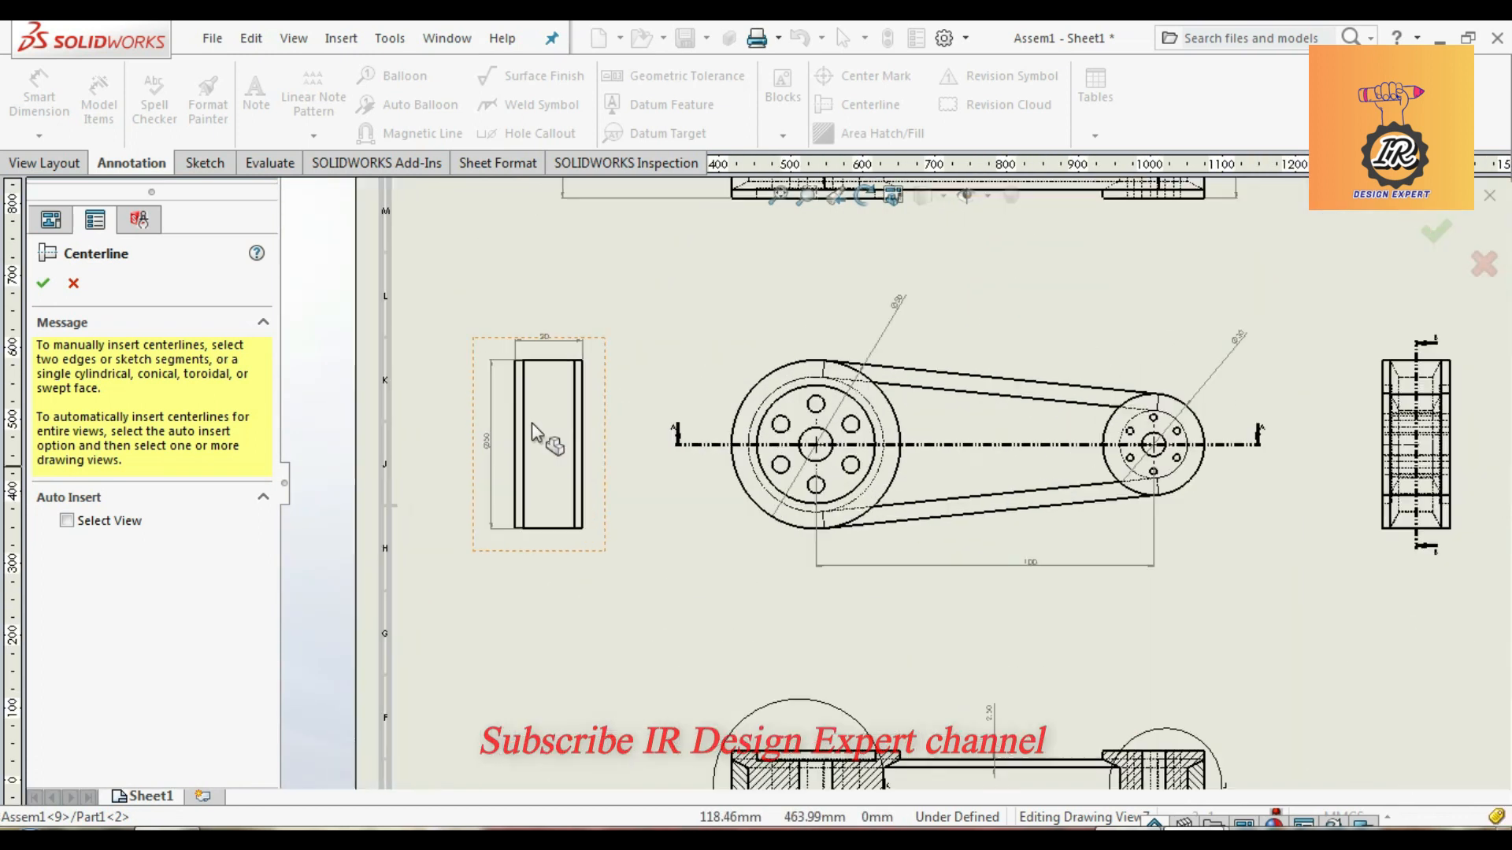
click(592, 349)
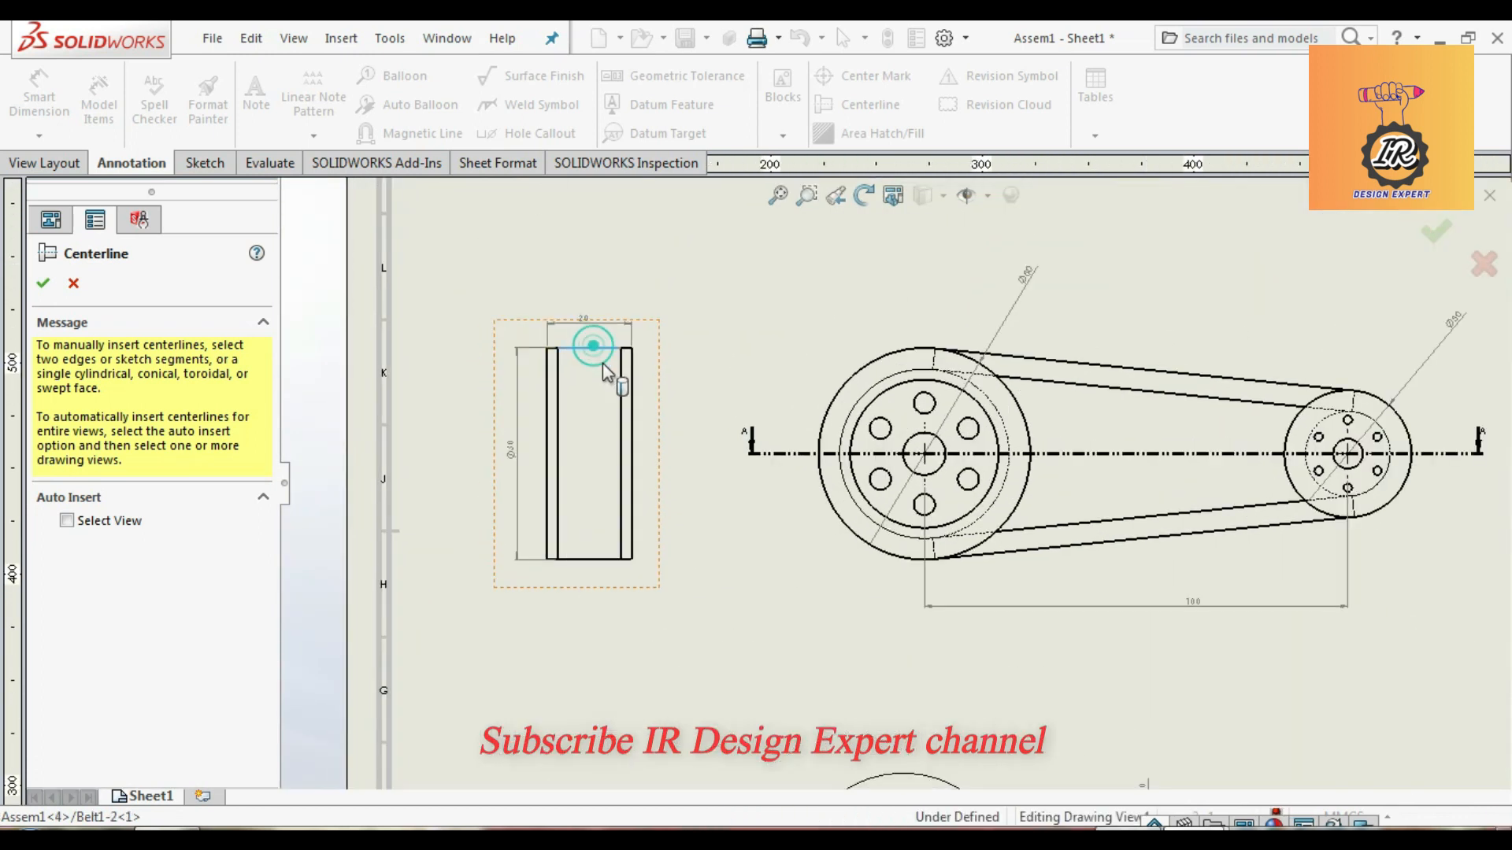
click(588, 560)
click(71, 284)
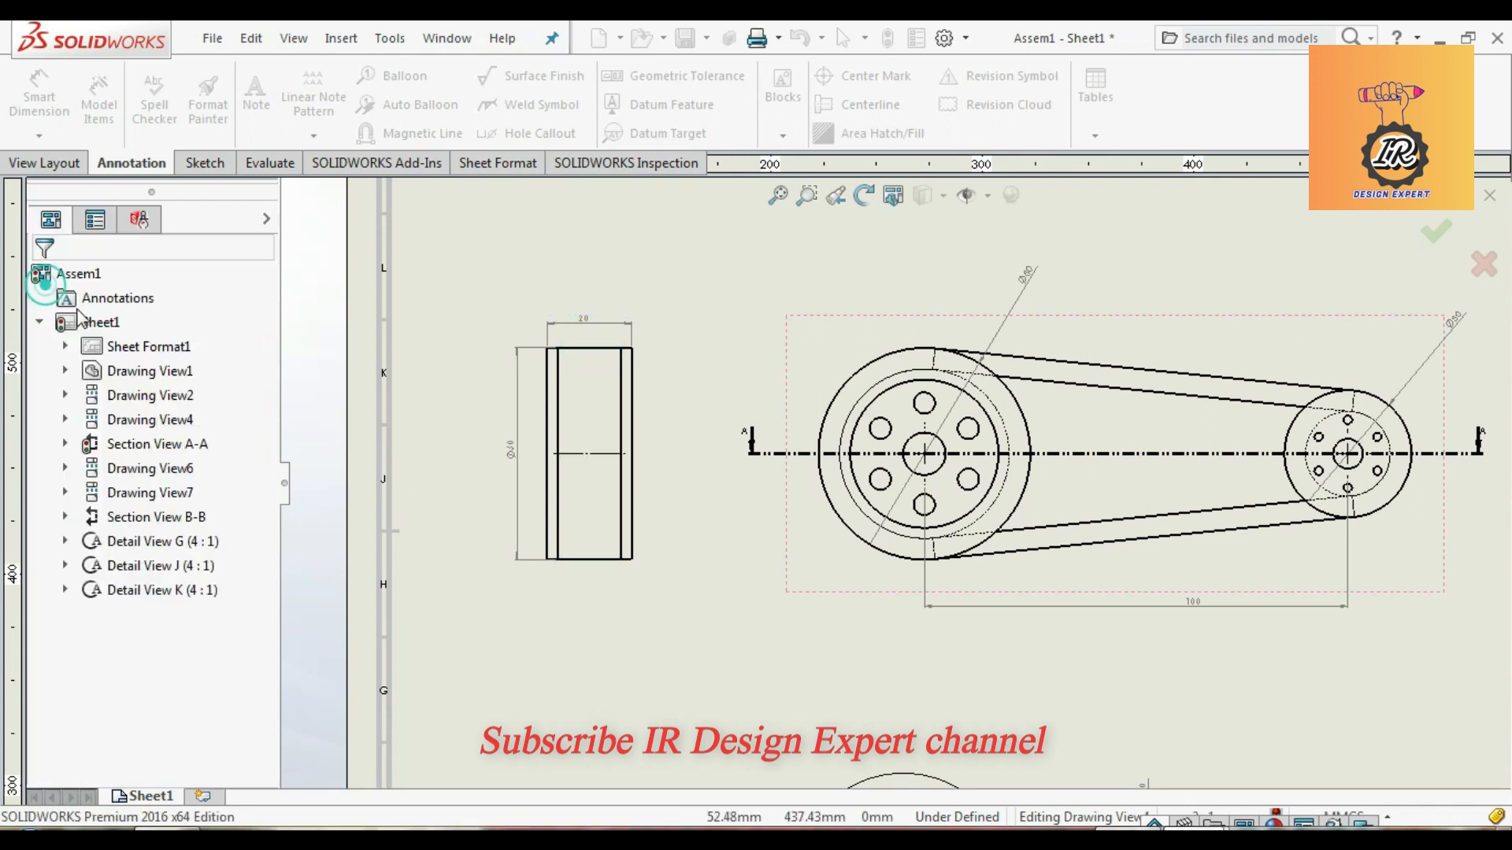
Step: Attach a circular balloon to the large pulley in the front view, placing it between the front and top views
scroll(779, 528, up, 5)
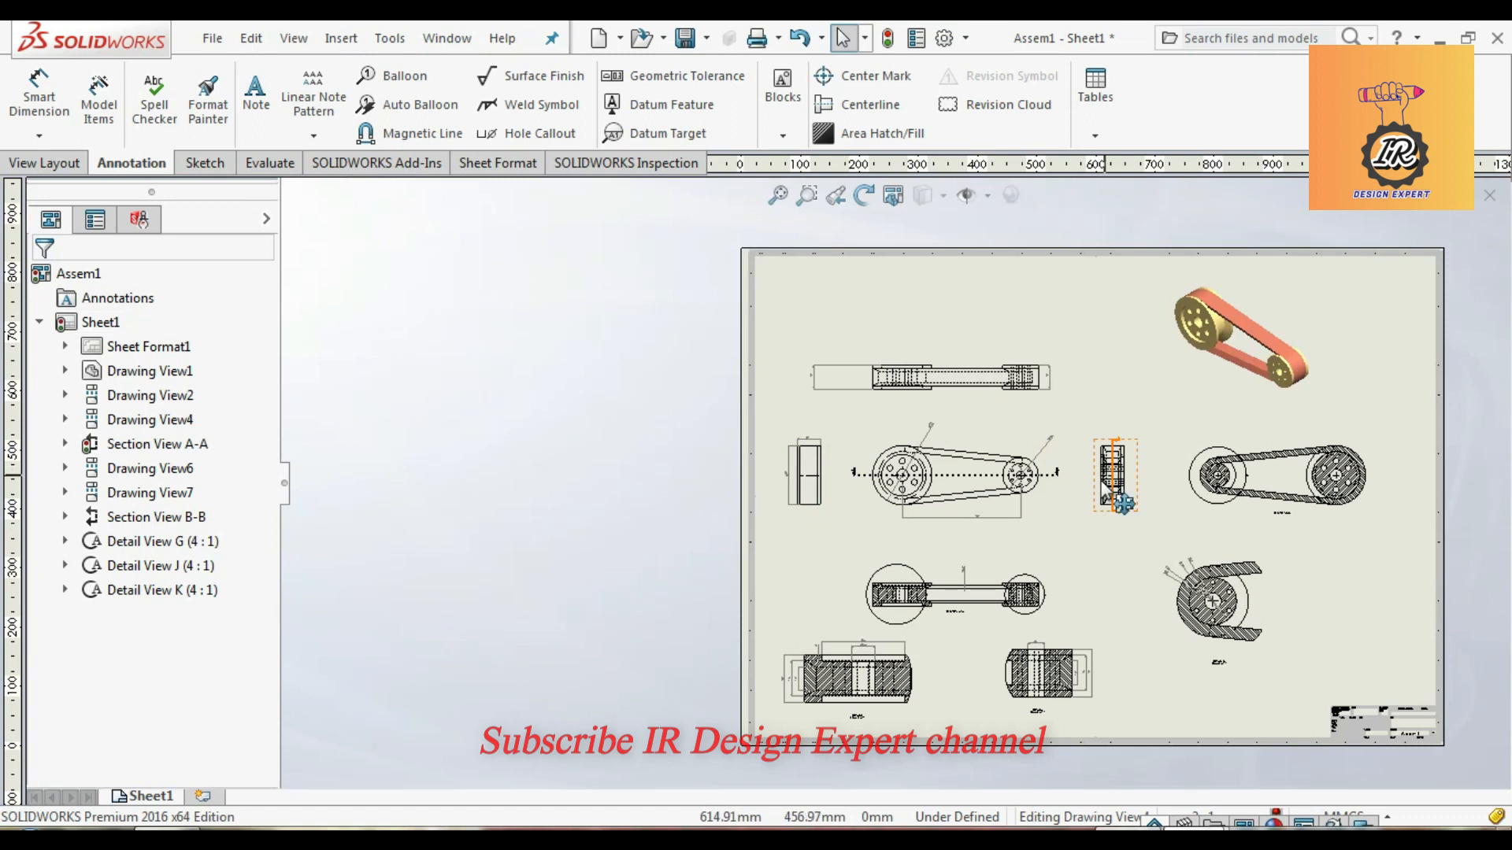
scroll(1165, 551, up, 2)
scroll(1188, 588, down, 5)
scroll(830, 446, up, 3)
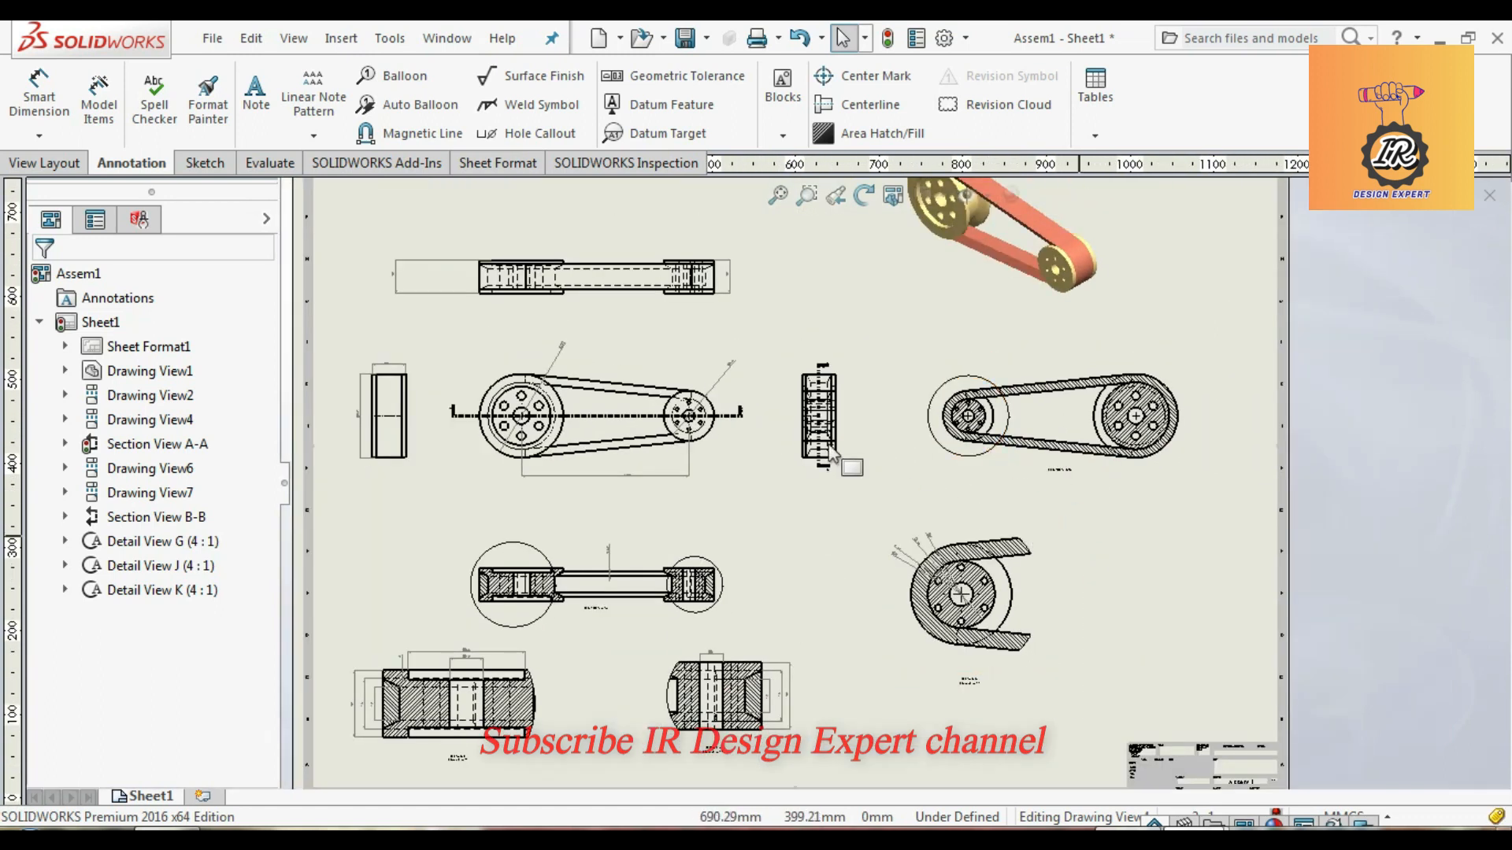
scroll(806, 425, down, 2)
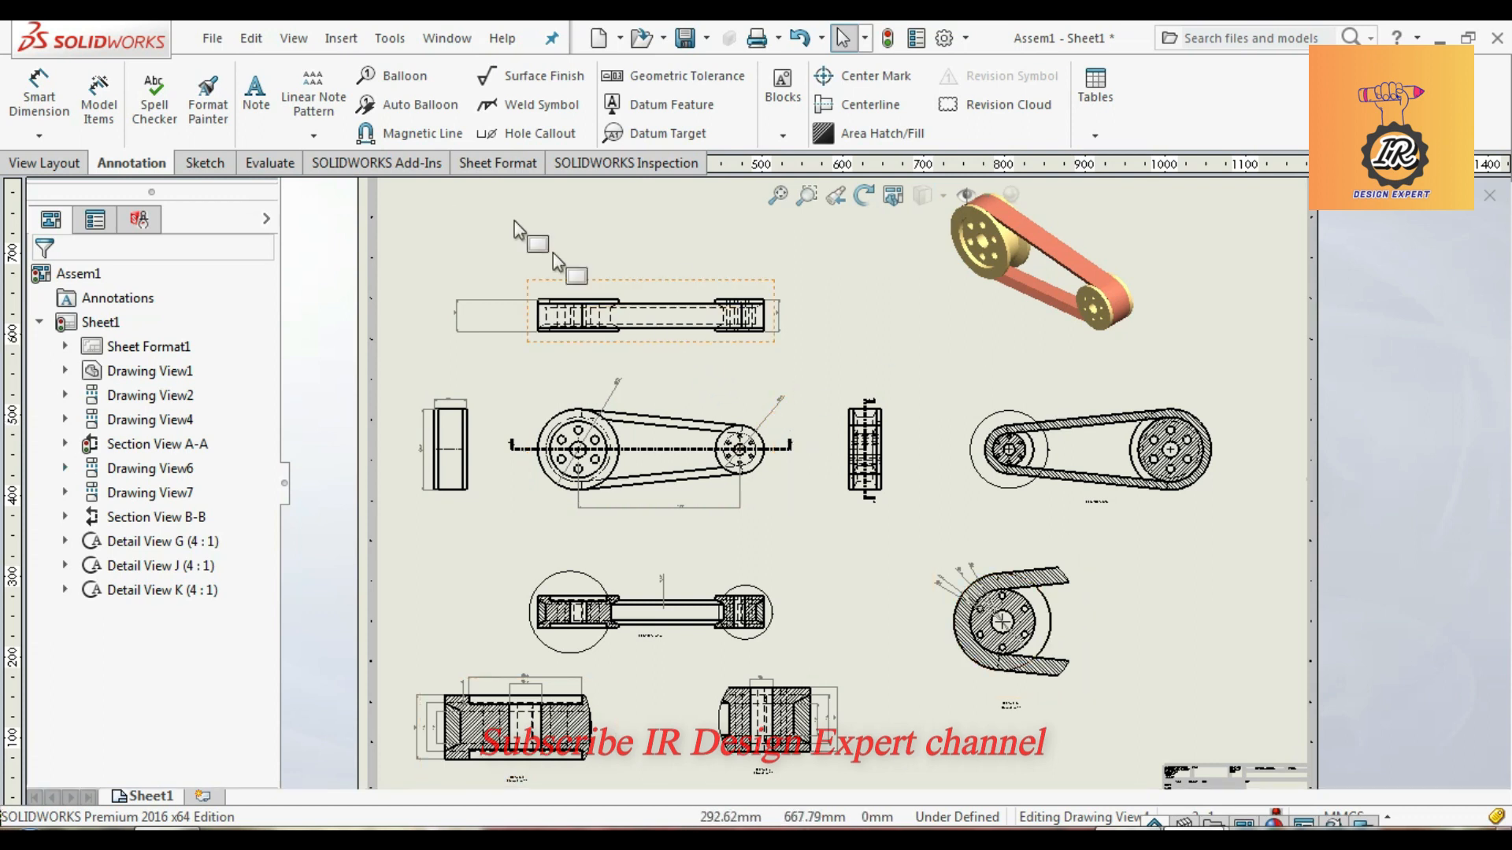
click(407, 79)
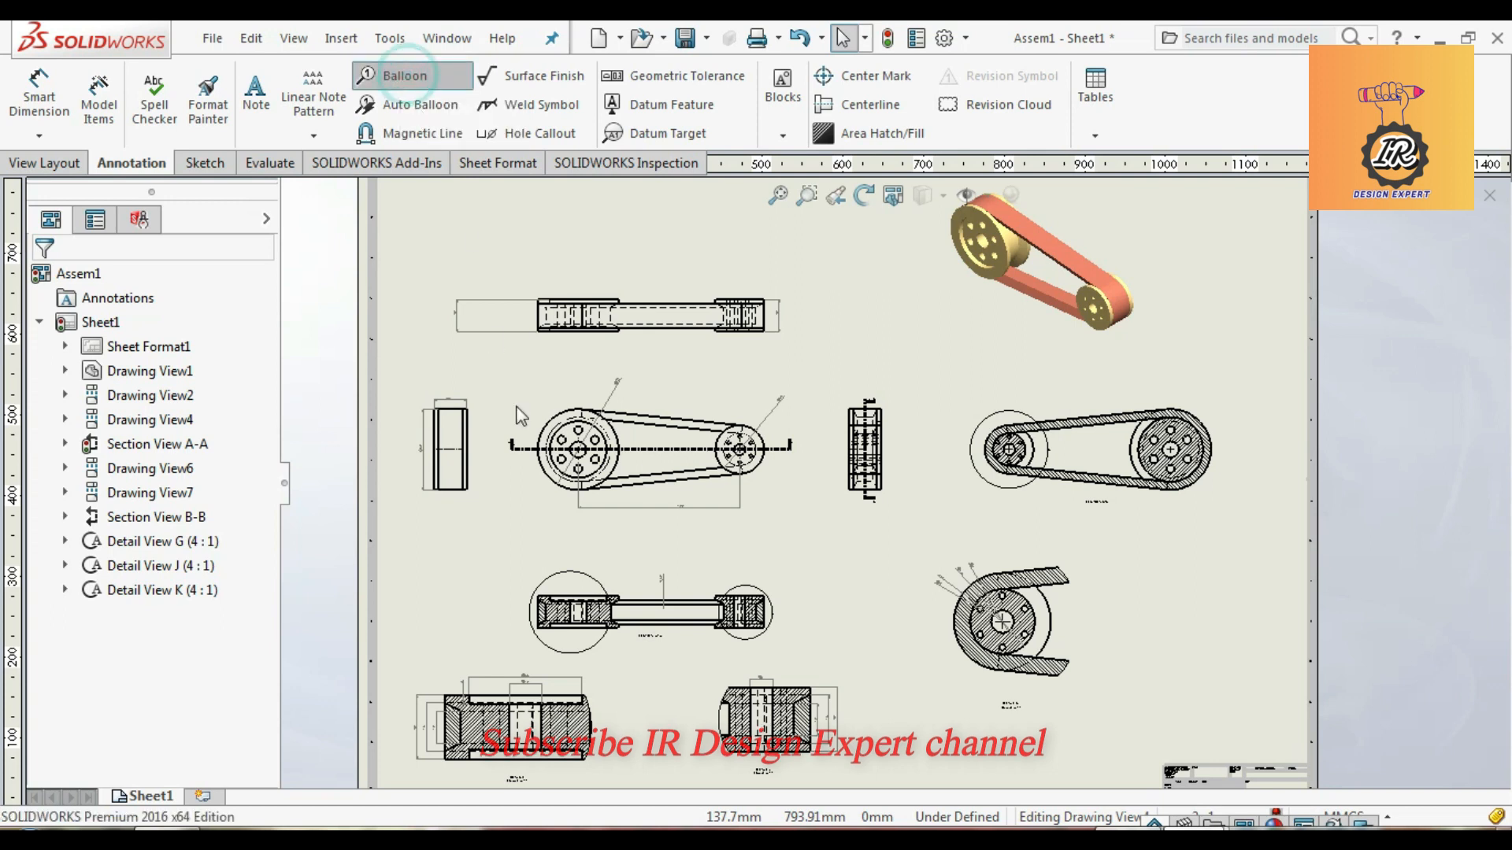
click(566, 411)
click(659, 353)
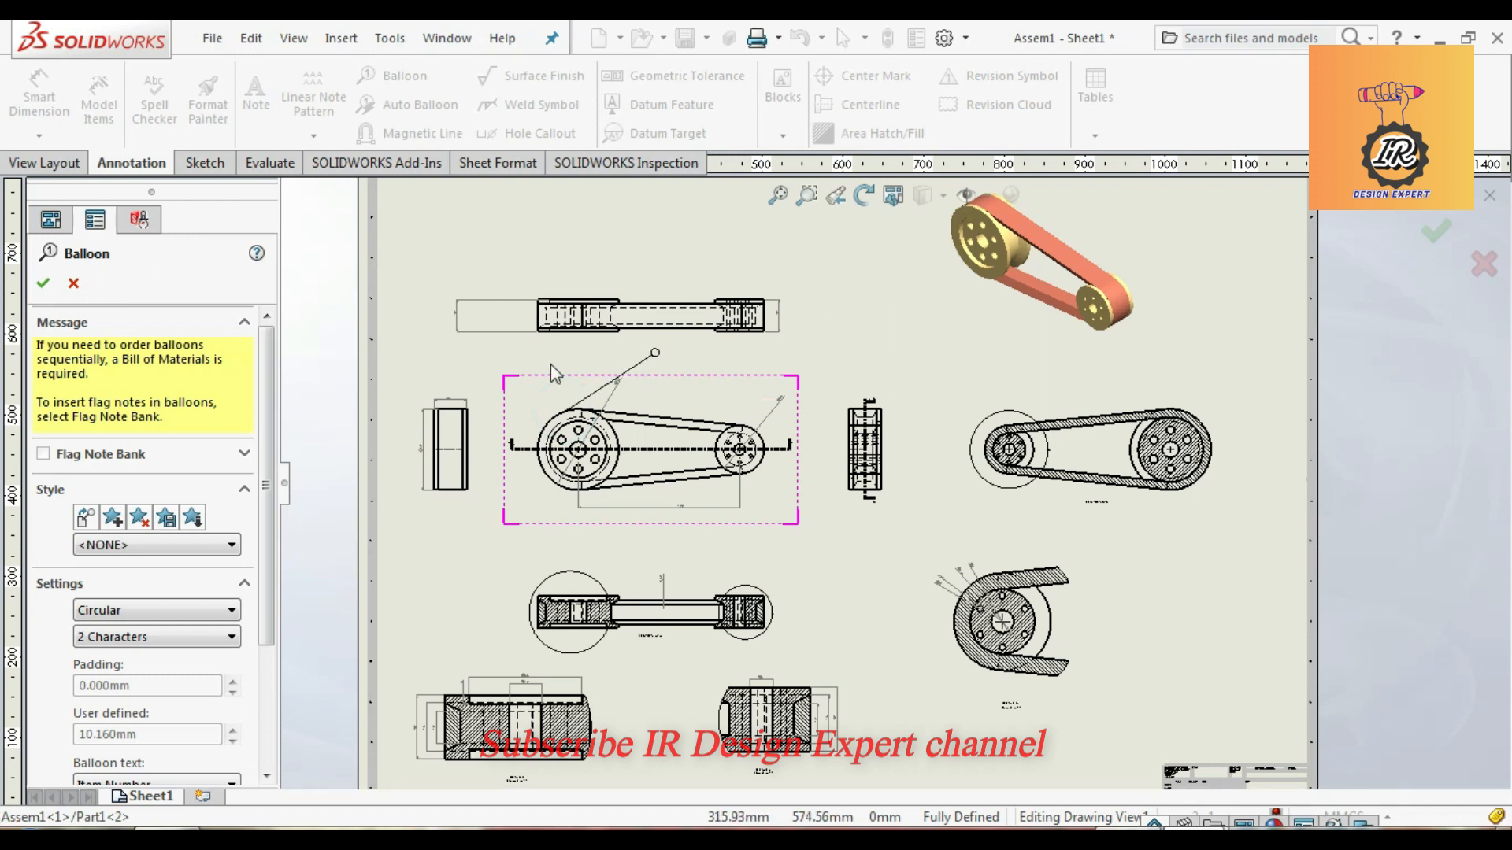
click(619, 351)
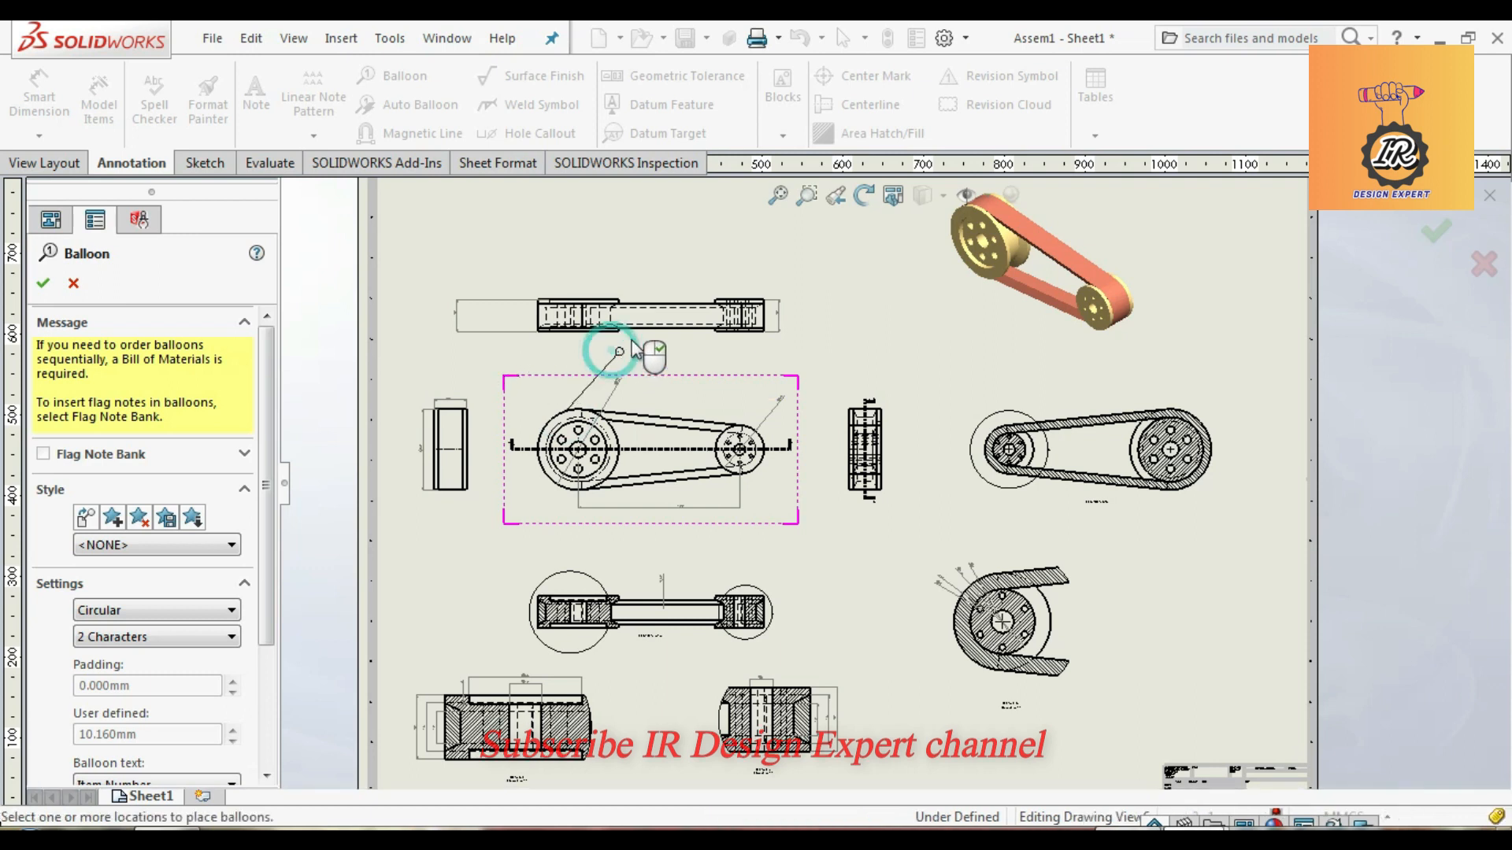
Step: Attach balloons to the belt and small pulley, level with the first balloon, and move the top view higher above them
click(674, 418)
click(716, 356)
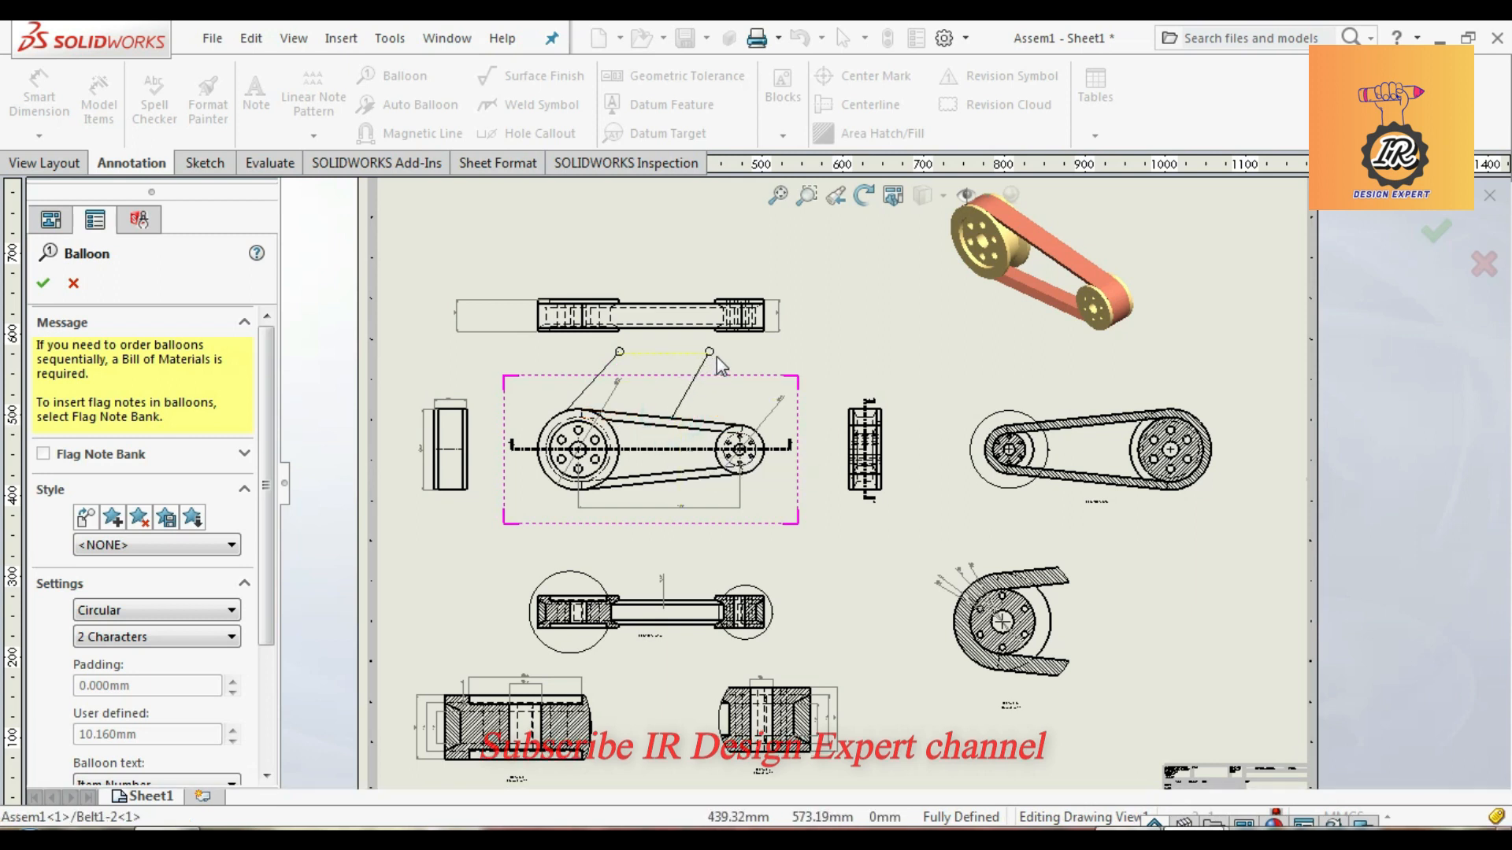
click(736, 356)
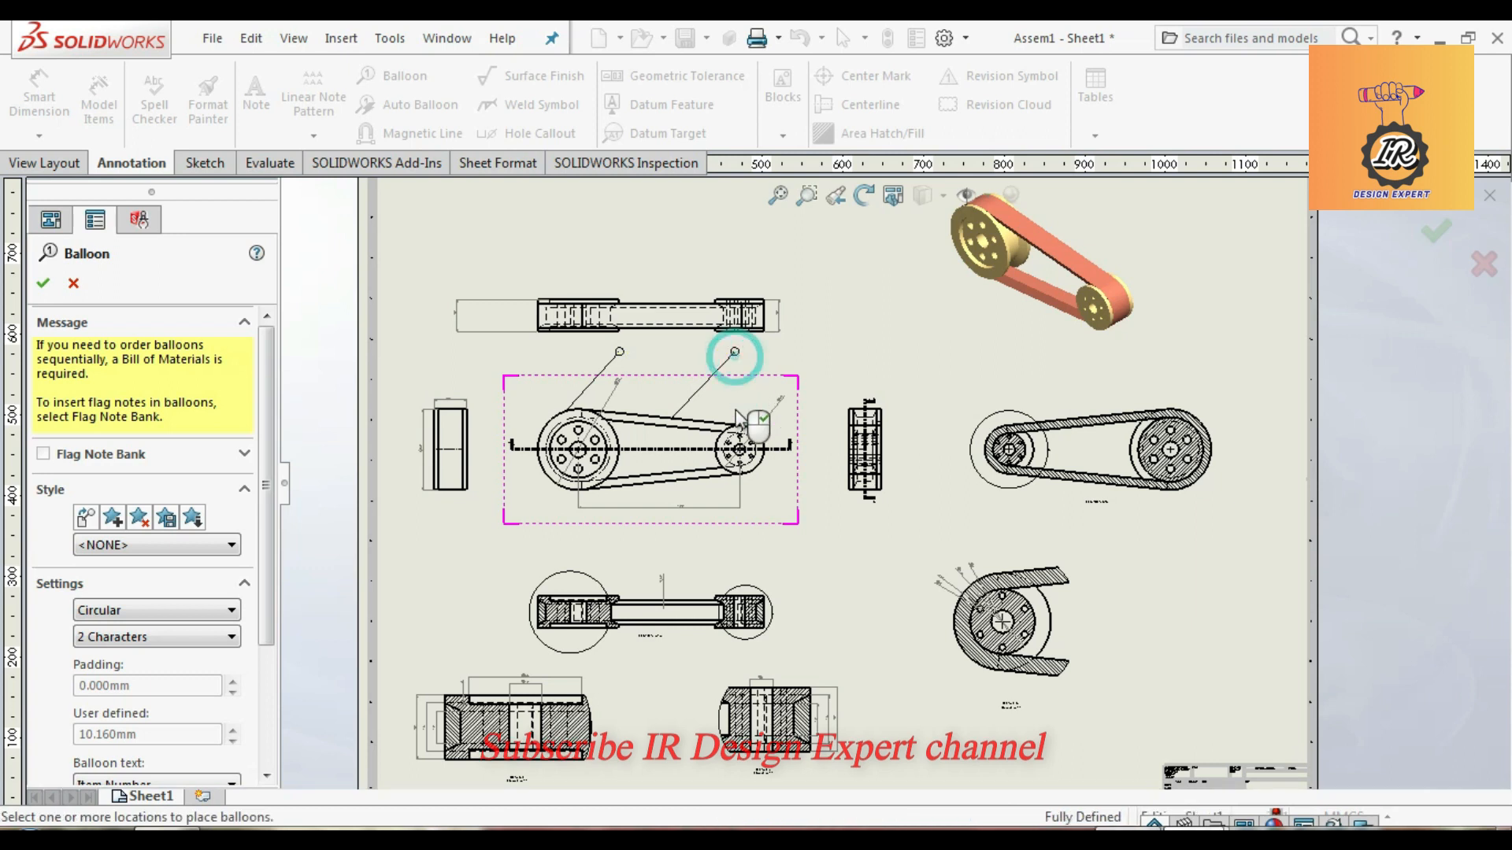
click(758, 431)
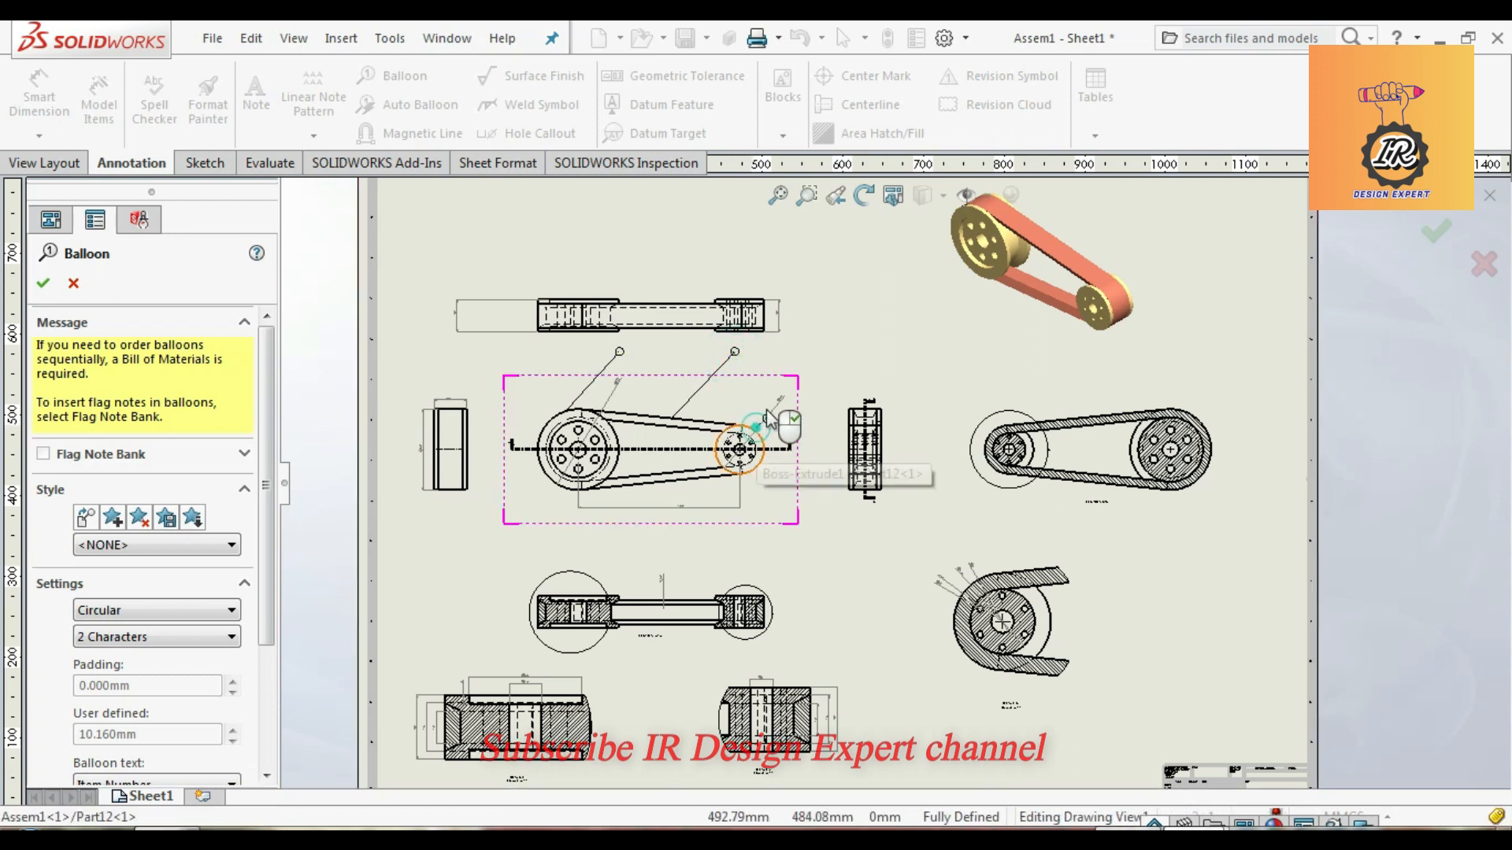
click(826, 361)
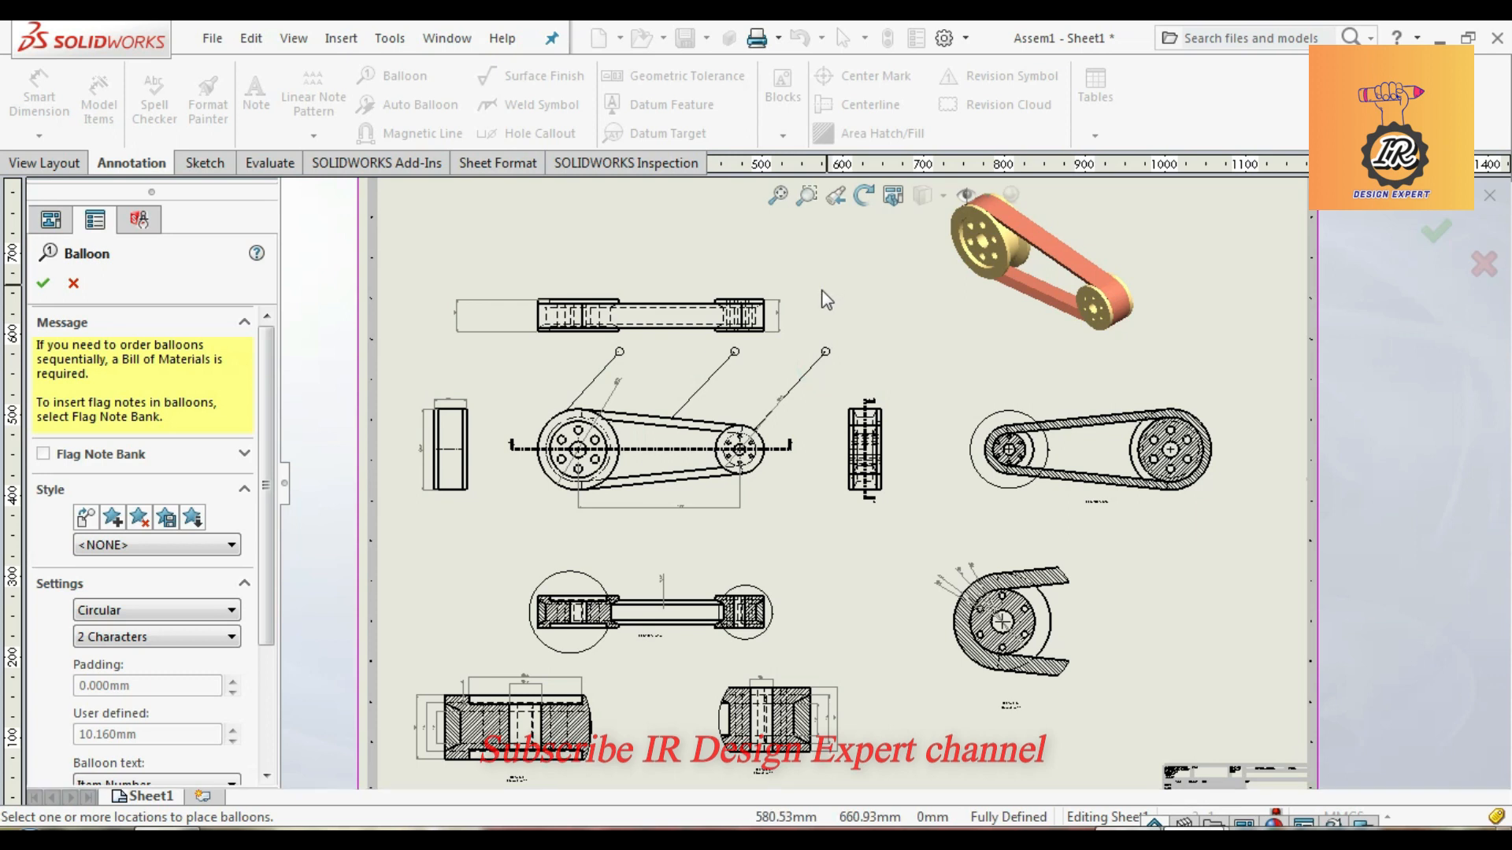
key(Escape)
drag(776, 345, 787, 305)
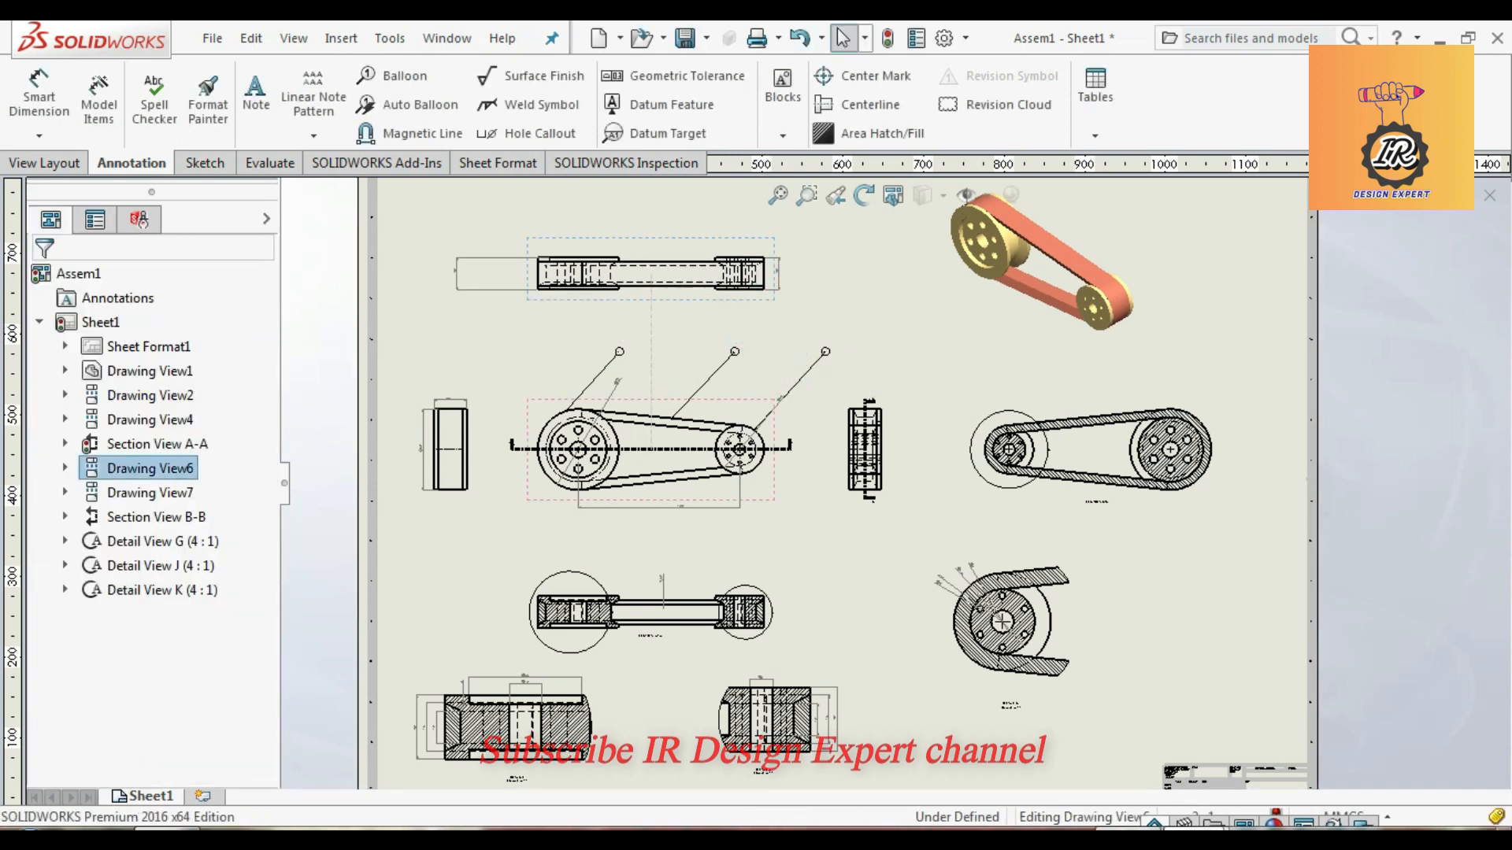
Step: Open the properties of the large pulley's balloon and set its size to 4 Characters
double_click(620, 351)
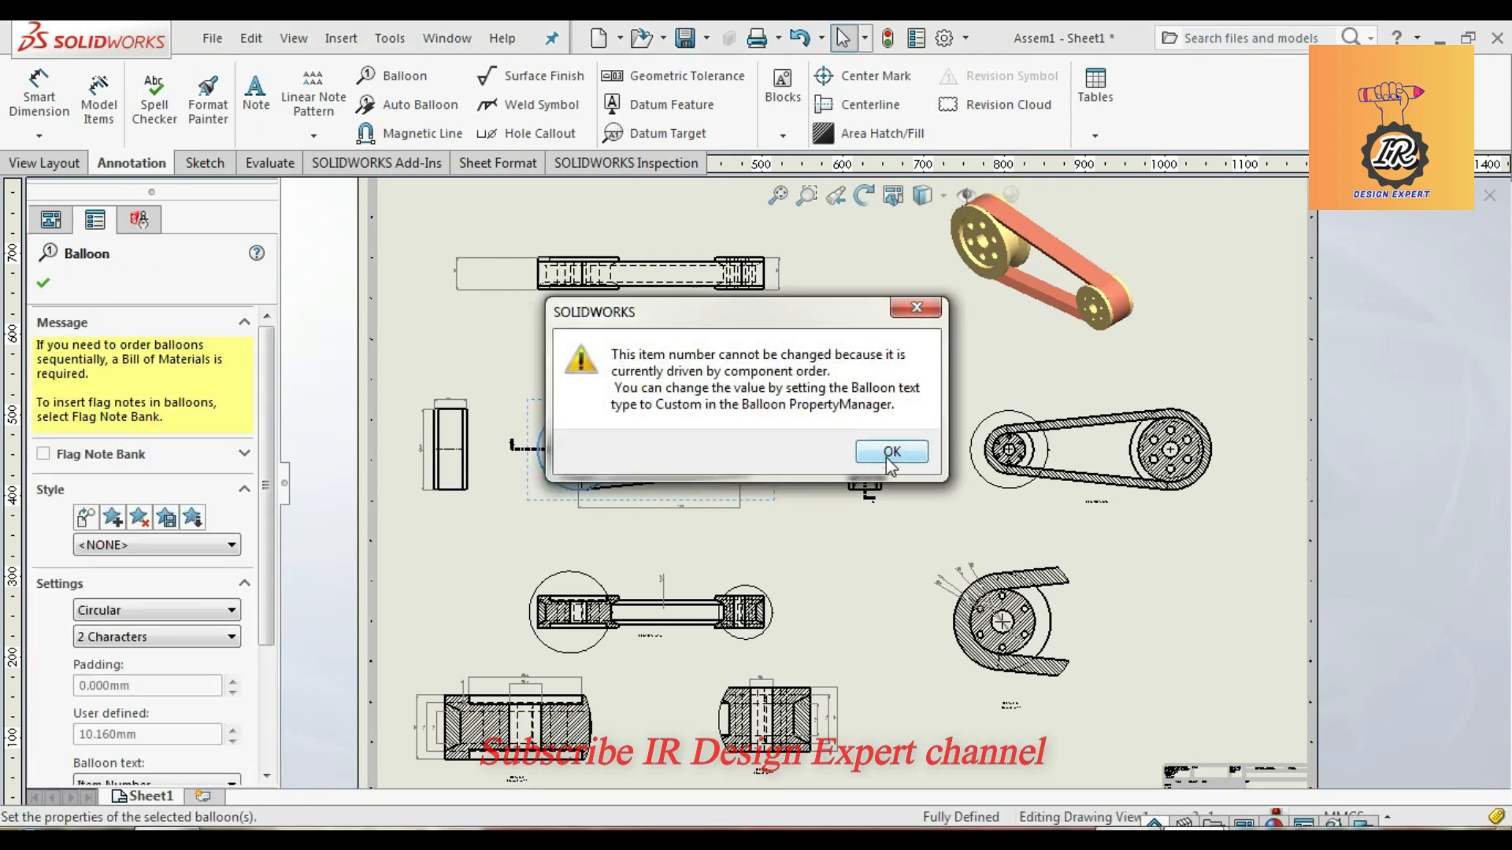
click(891, 456)
mouse_move(270, 583)
mouse_down()
mouse_move(279, 714)
mouse_move(270, 562)
mouse_up()
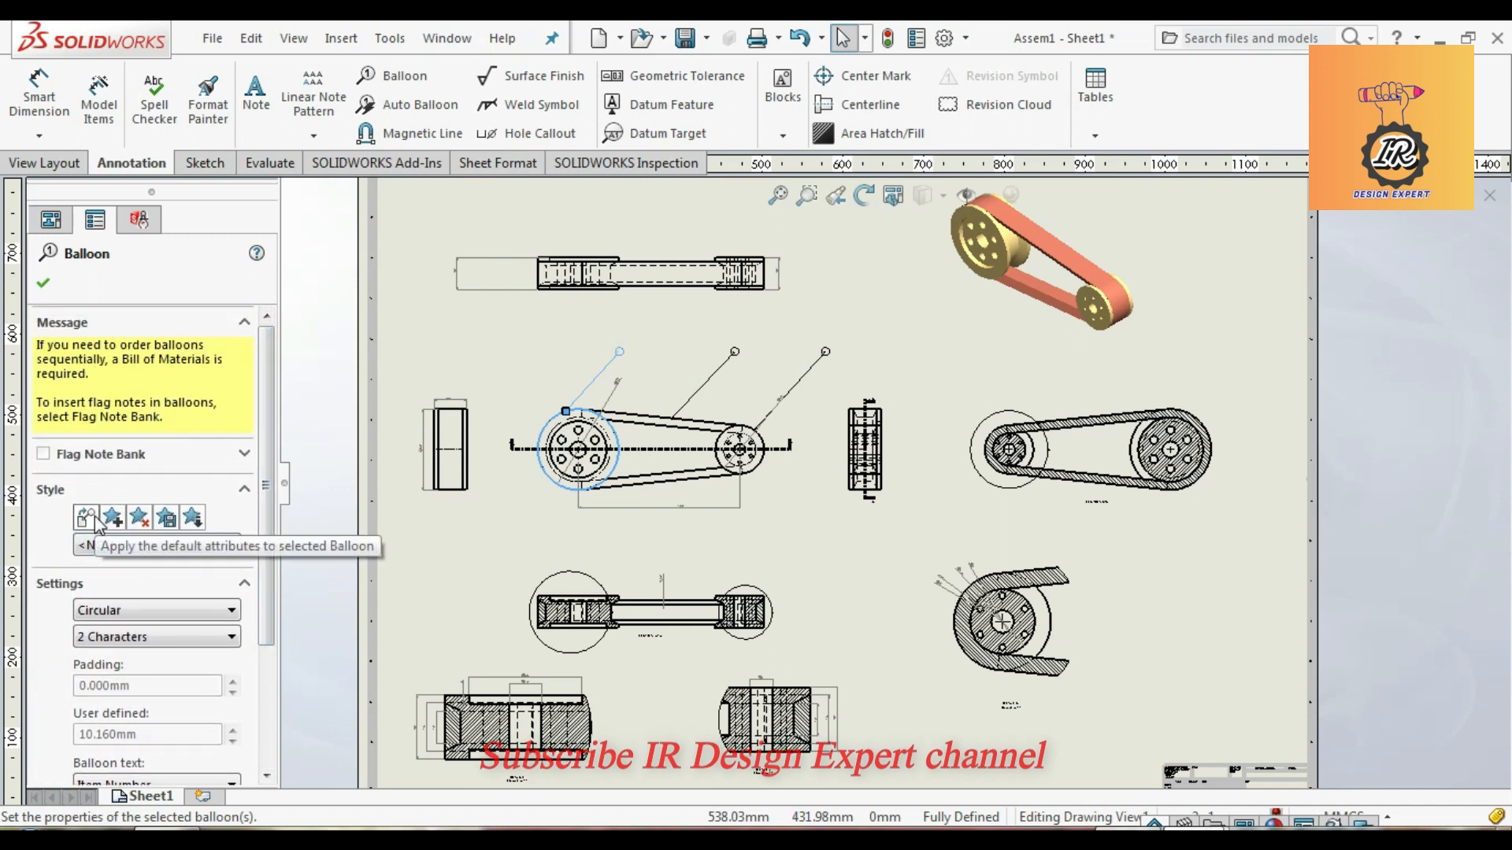
click(98, 551)
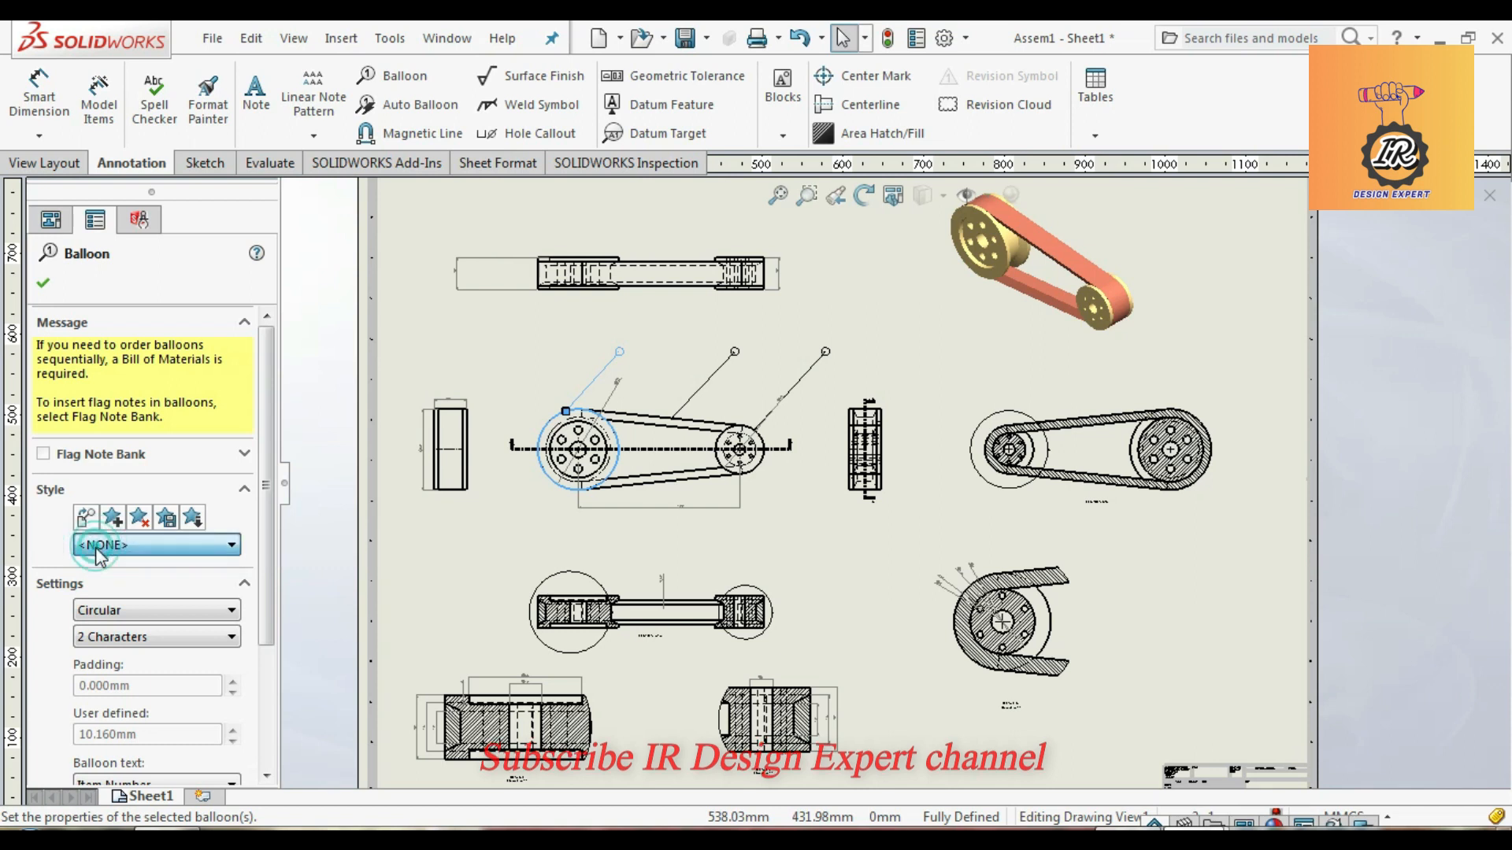
click(118, 615)
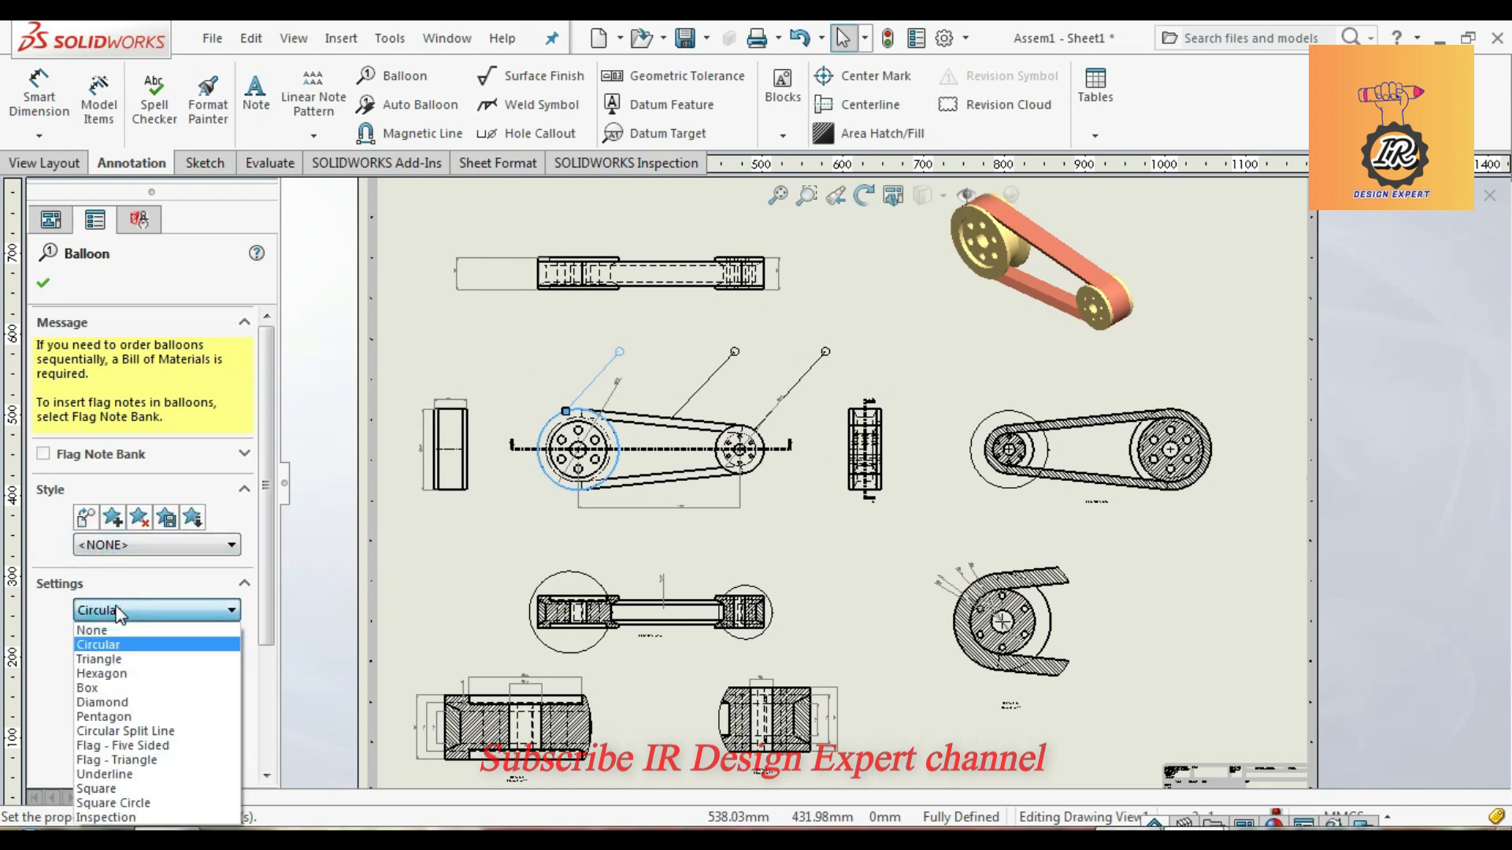
click(118, 613)
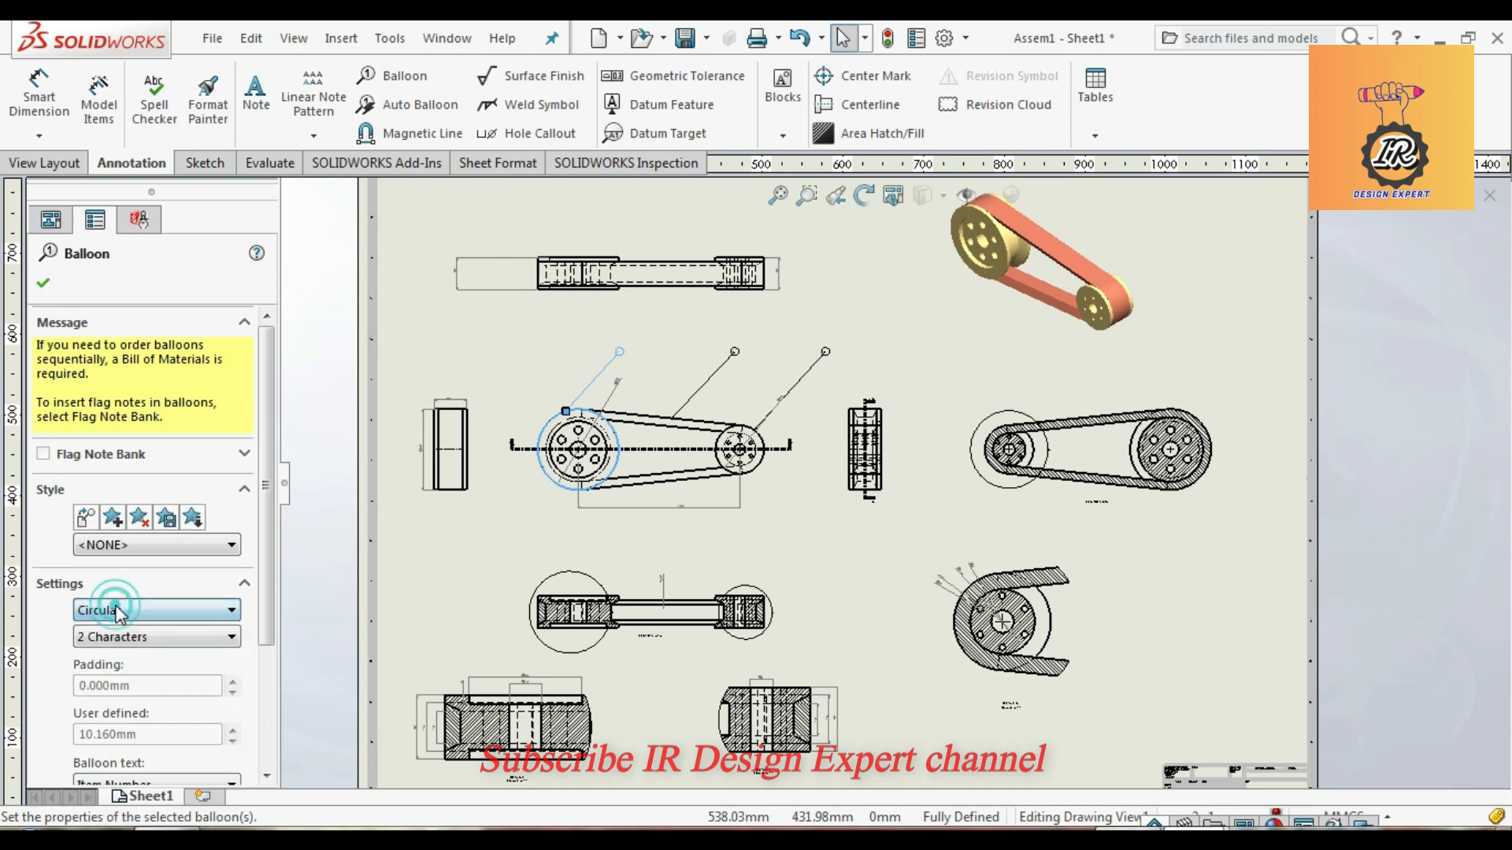
click(122, 638)
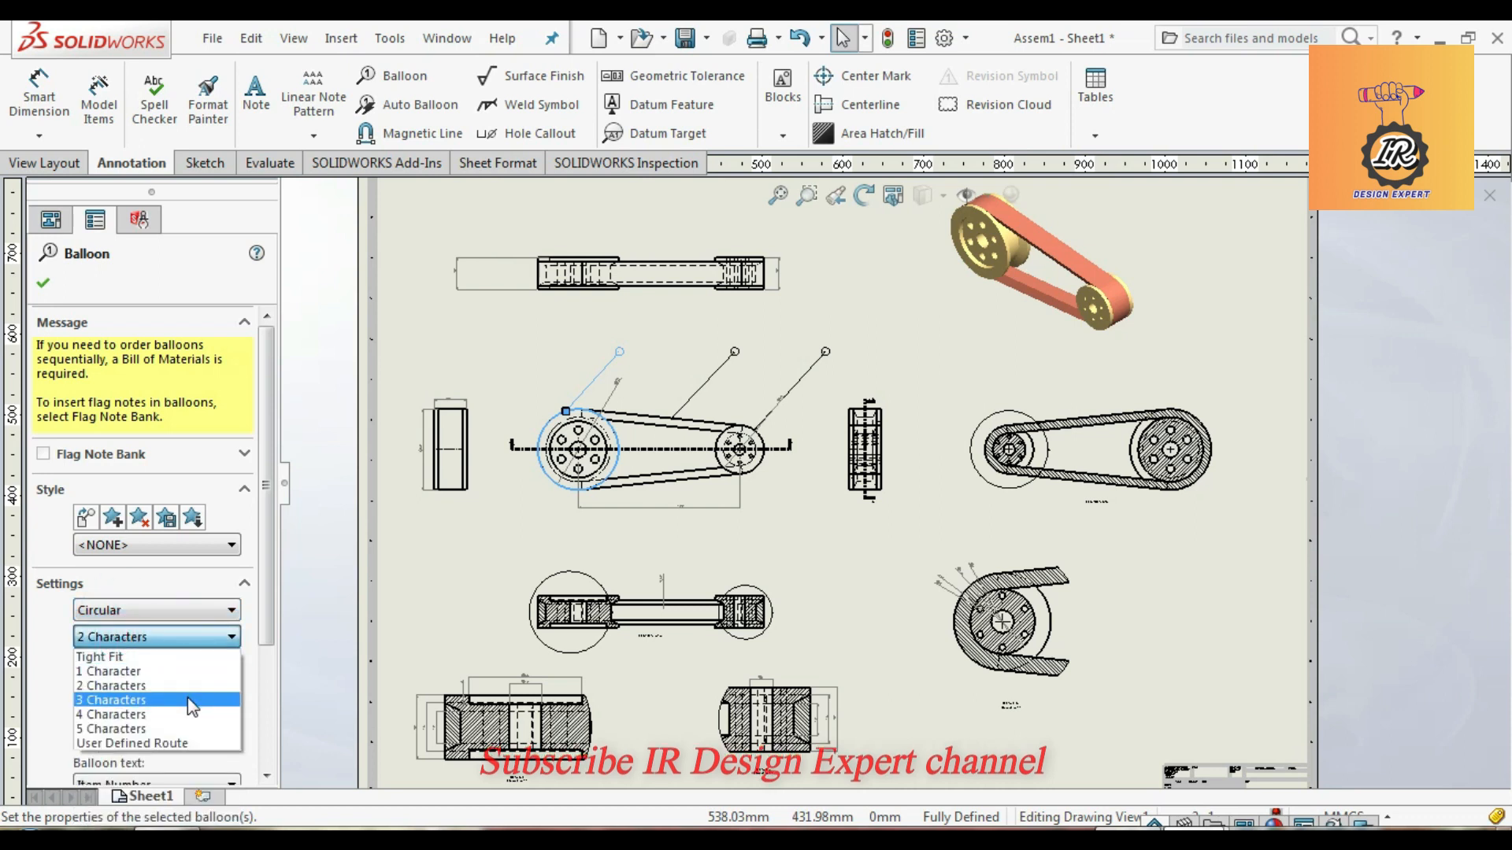
click(17, 654)
drag(263, 629, 269, 771)
scroll(234, 606, up, 5)
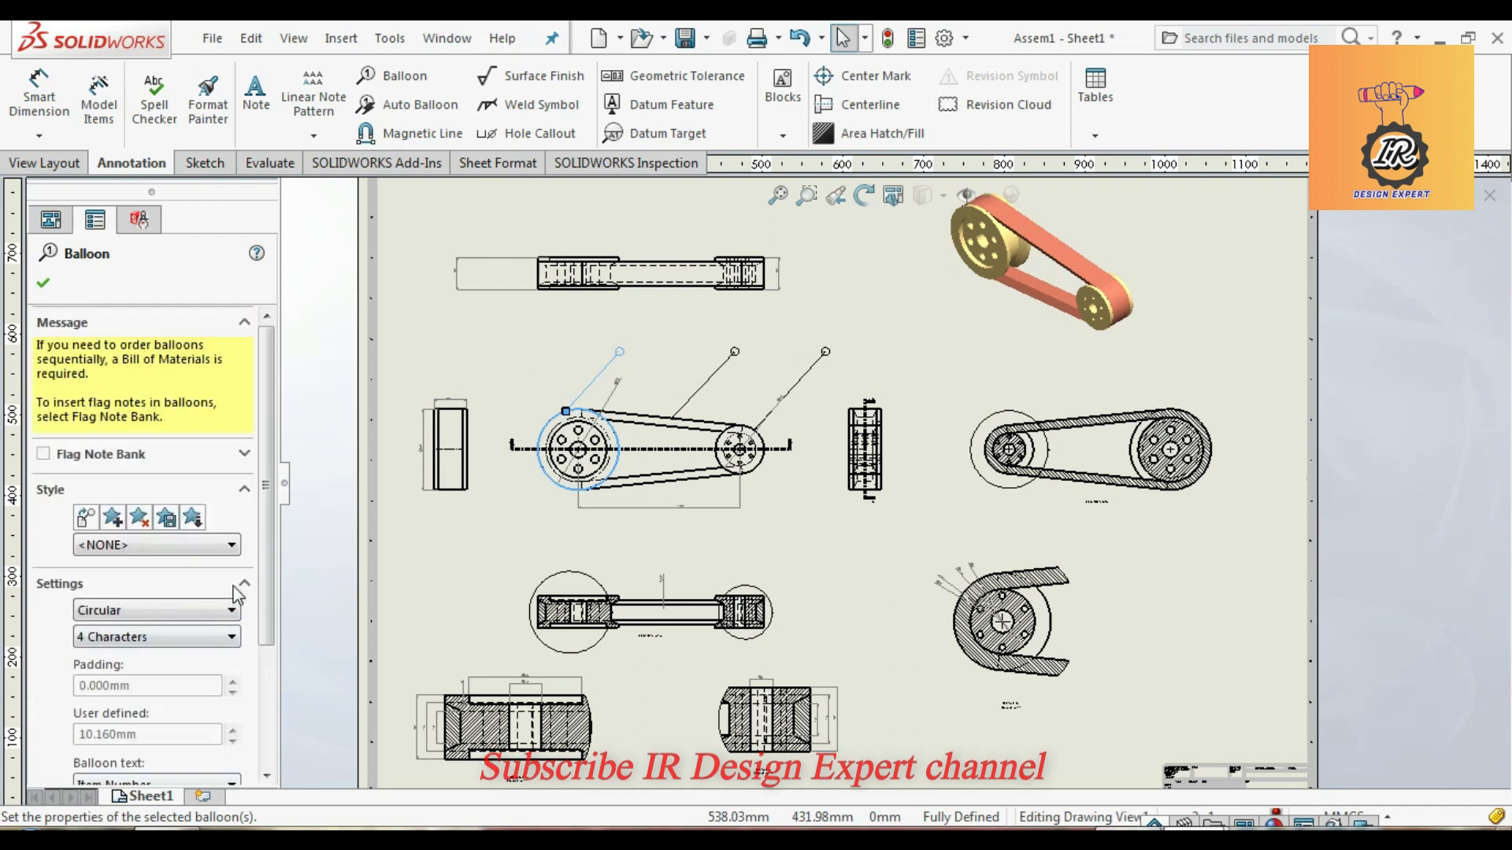
Step: Examine the Flag Note Bank options of the large pulley's balloon and close the balloon properties
click(81, 456)
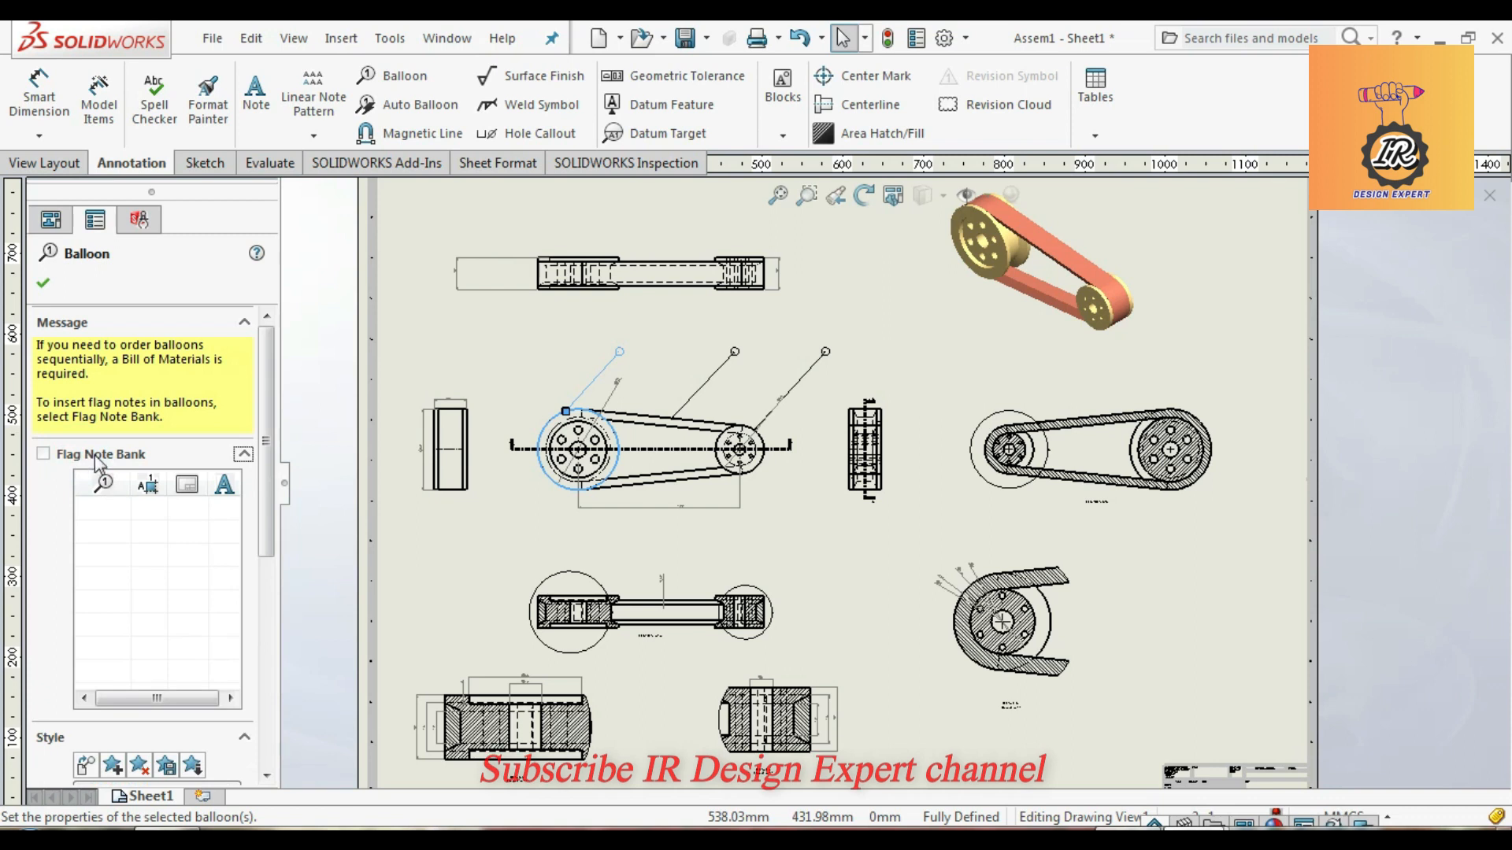
click(222, 484)
click(94, 513)
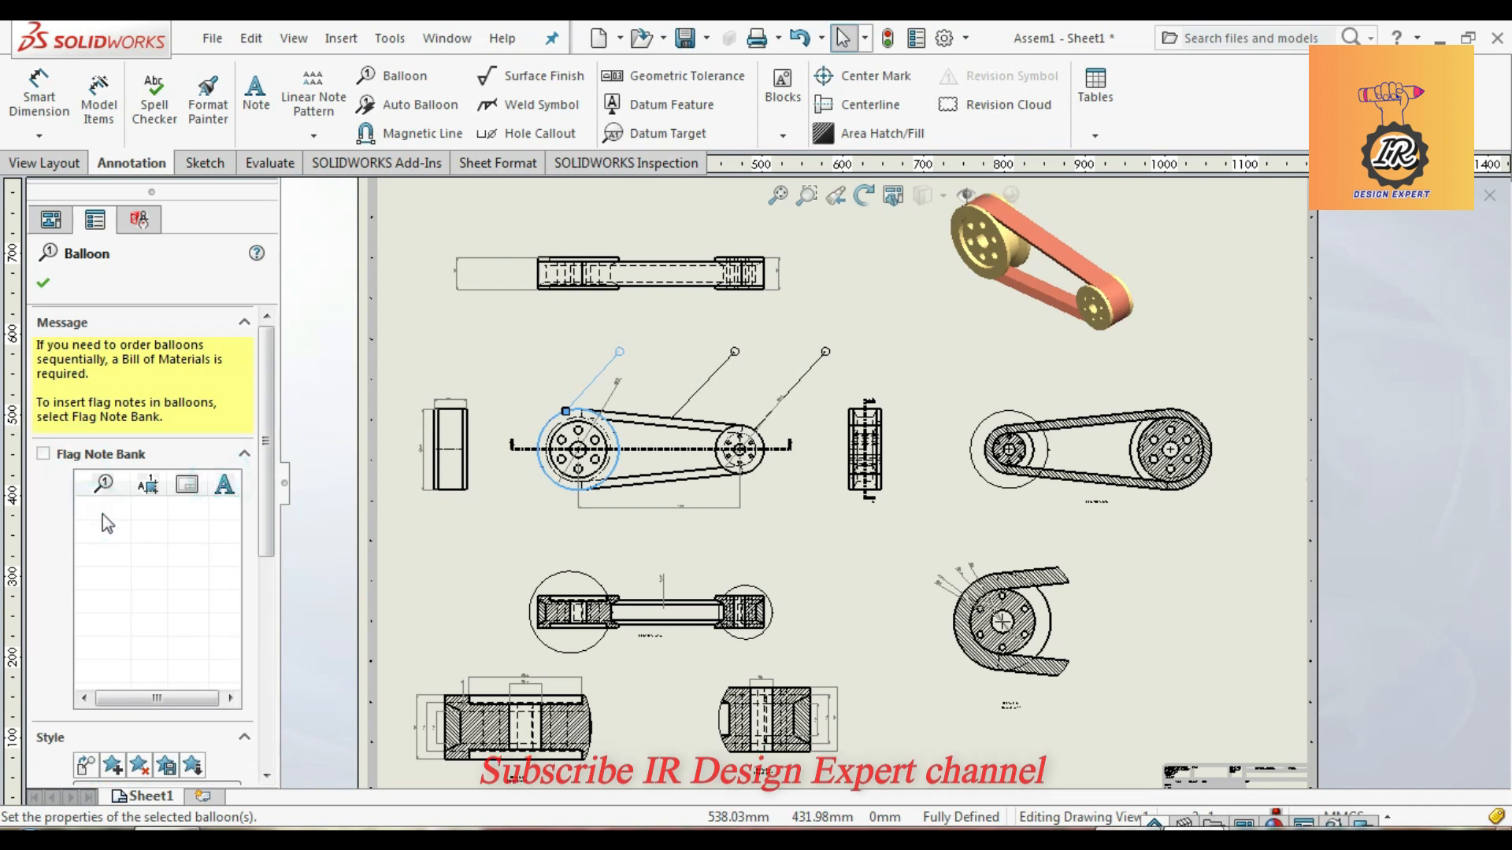
scroll(210, 564, down, 3)
scroll(209, 564, up, 3)
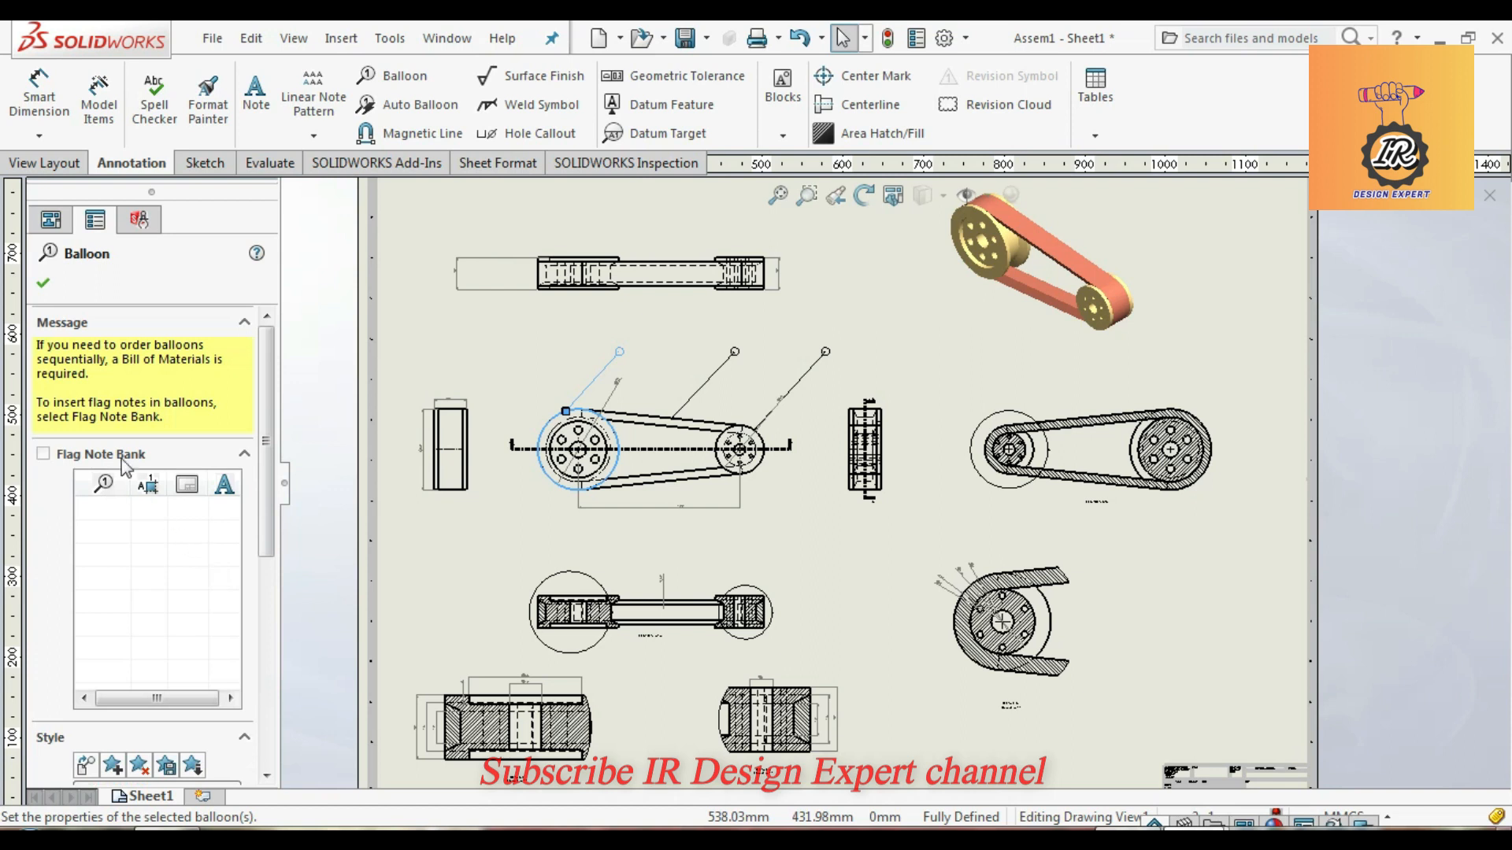
click(43, 282)
click(584, 324)
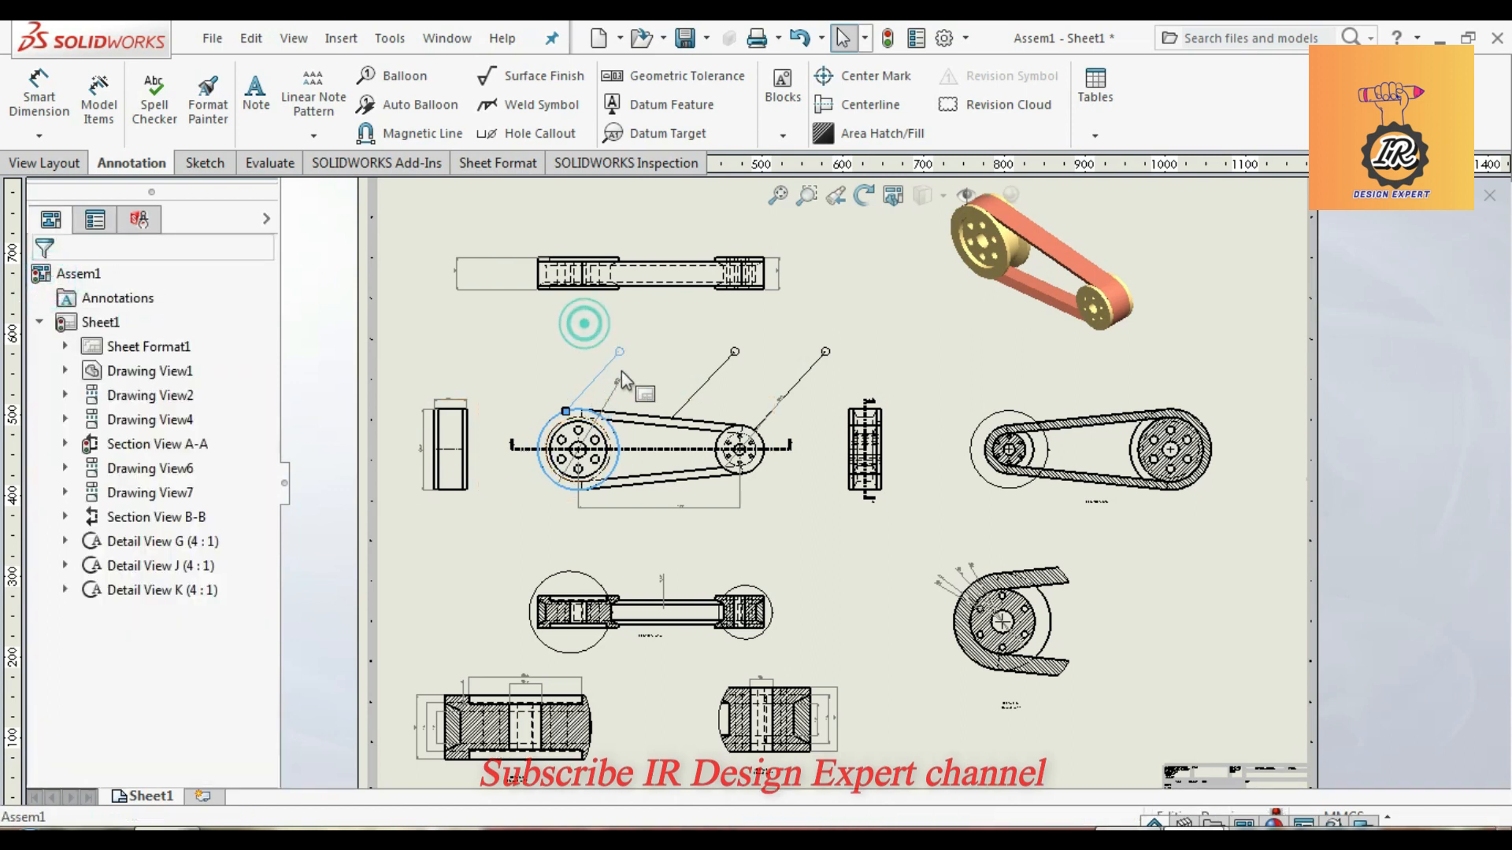
Step: Inspect the item numbers in the three balloons above the front view and review the overall sheet layout
scroll(628, 374, down, 7)
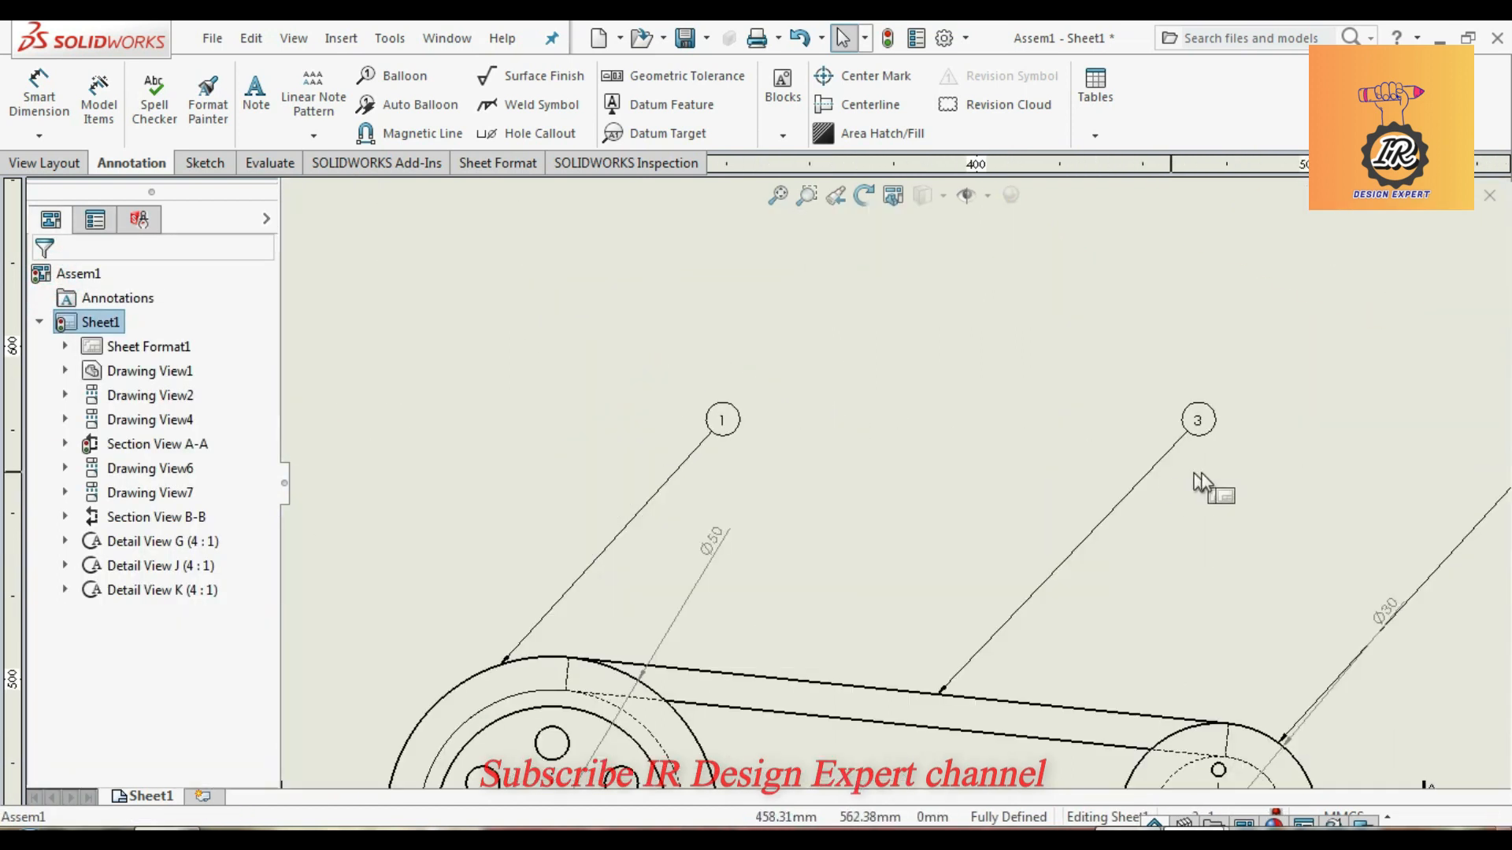
scroll(969, 493, up, 2)
scroll(1307, 505, down, 2)
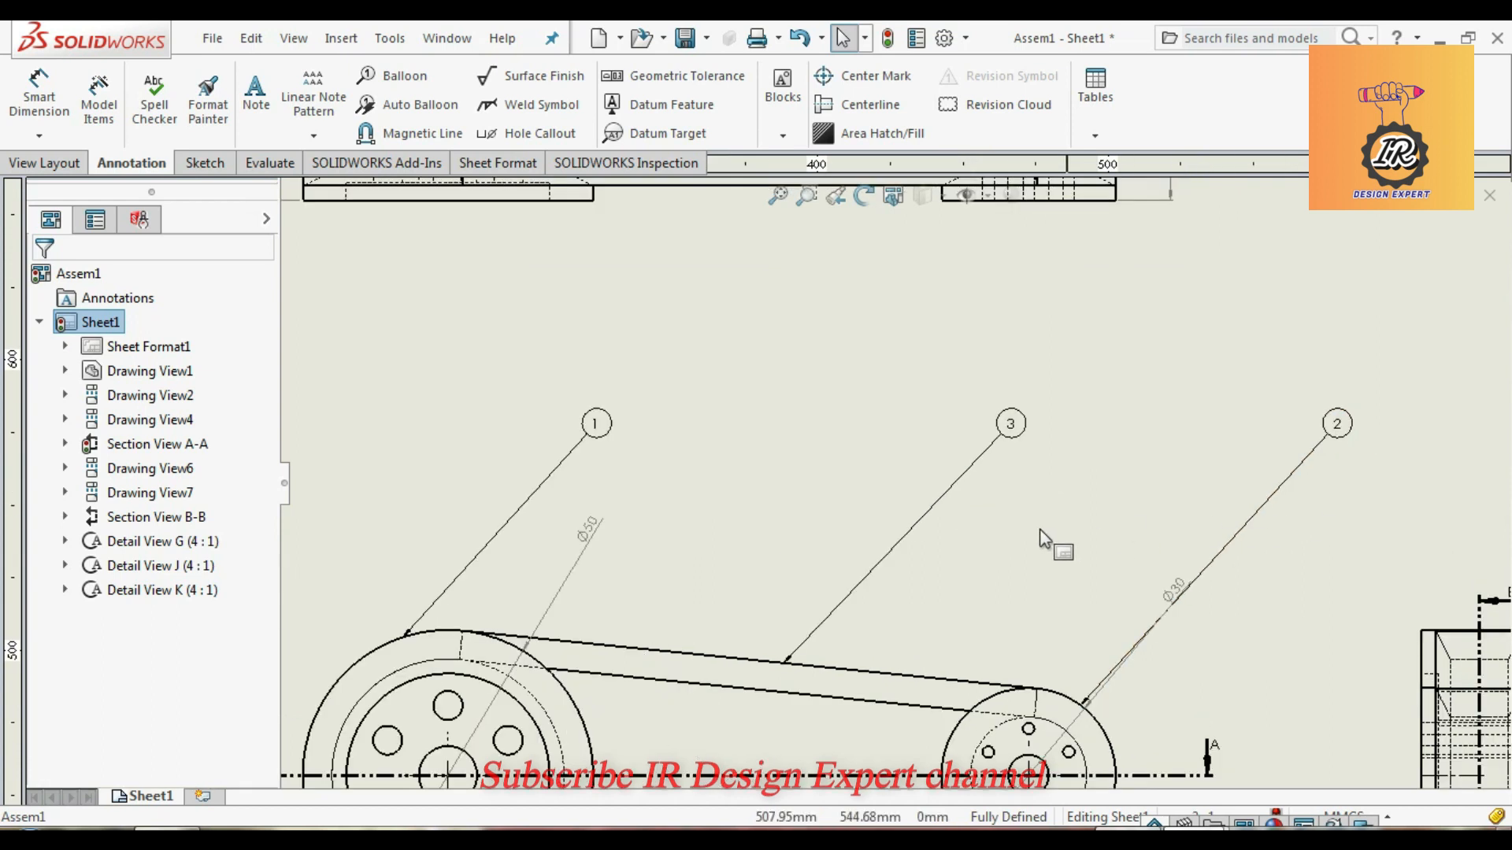
scroll(968, 551, up, 3)
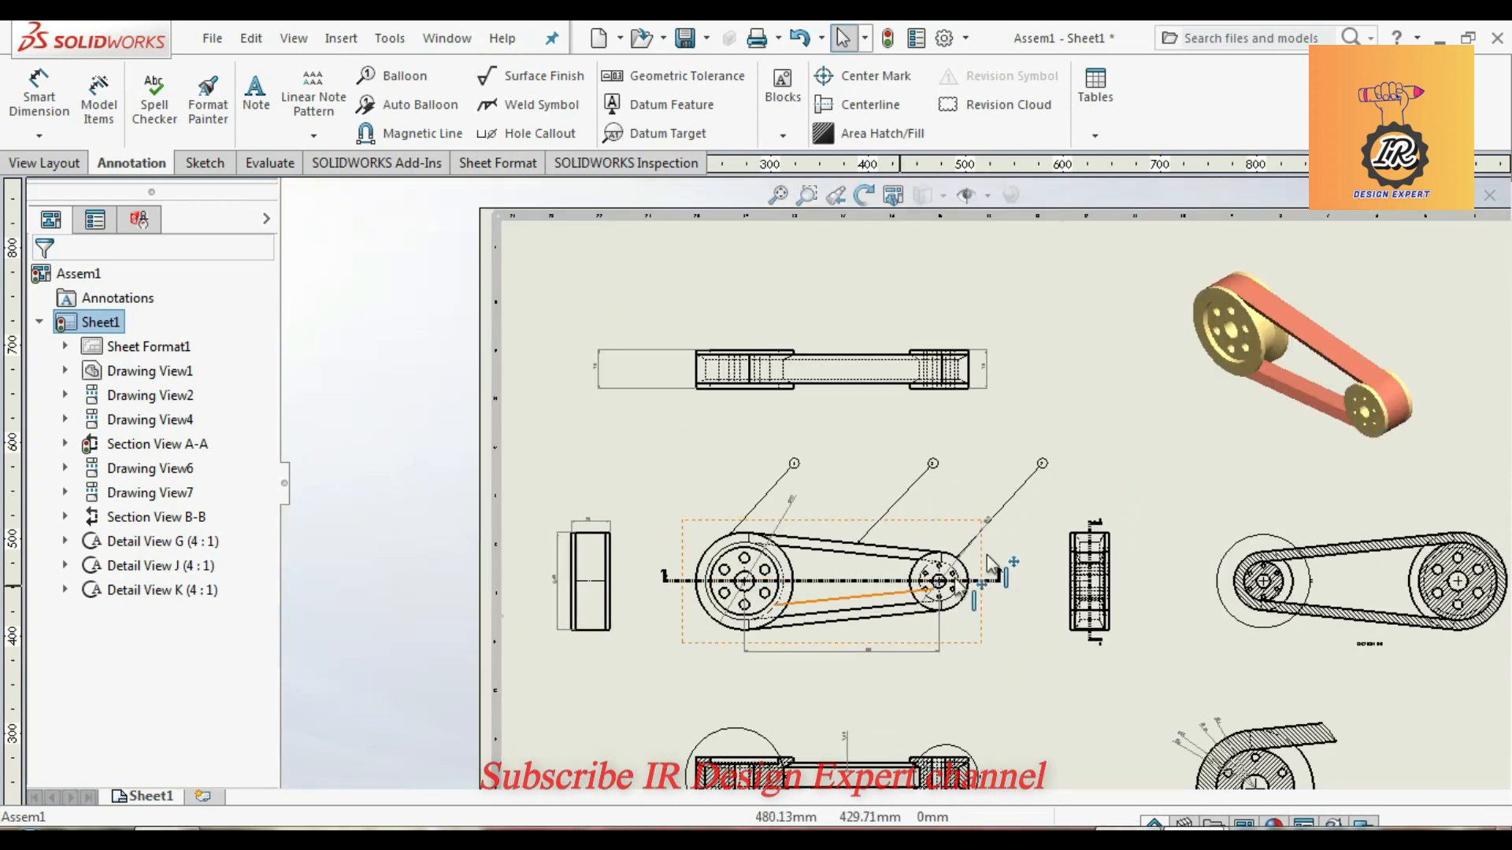
scroll(1111, 693, down, 1)
scroll(898, 630, up, 3)
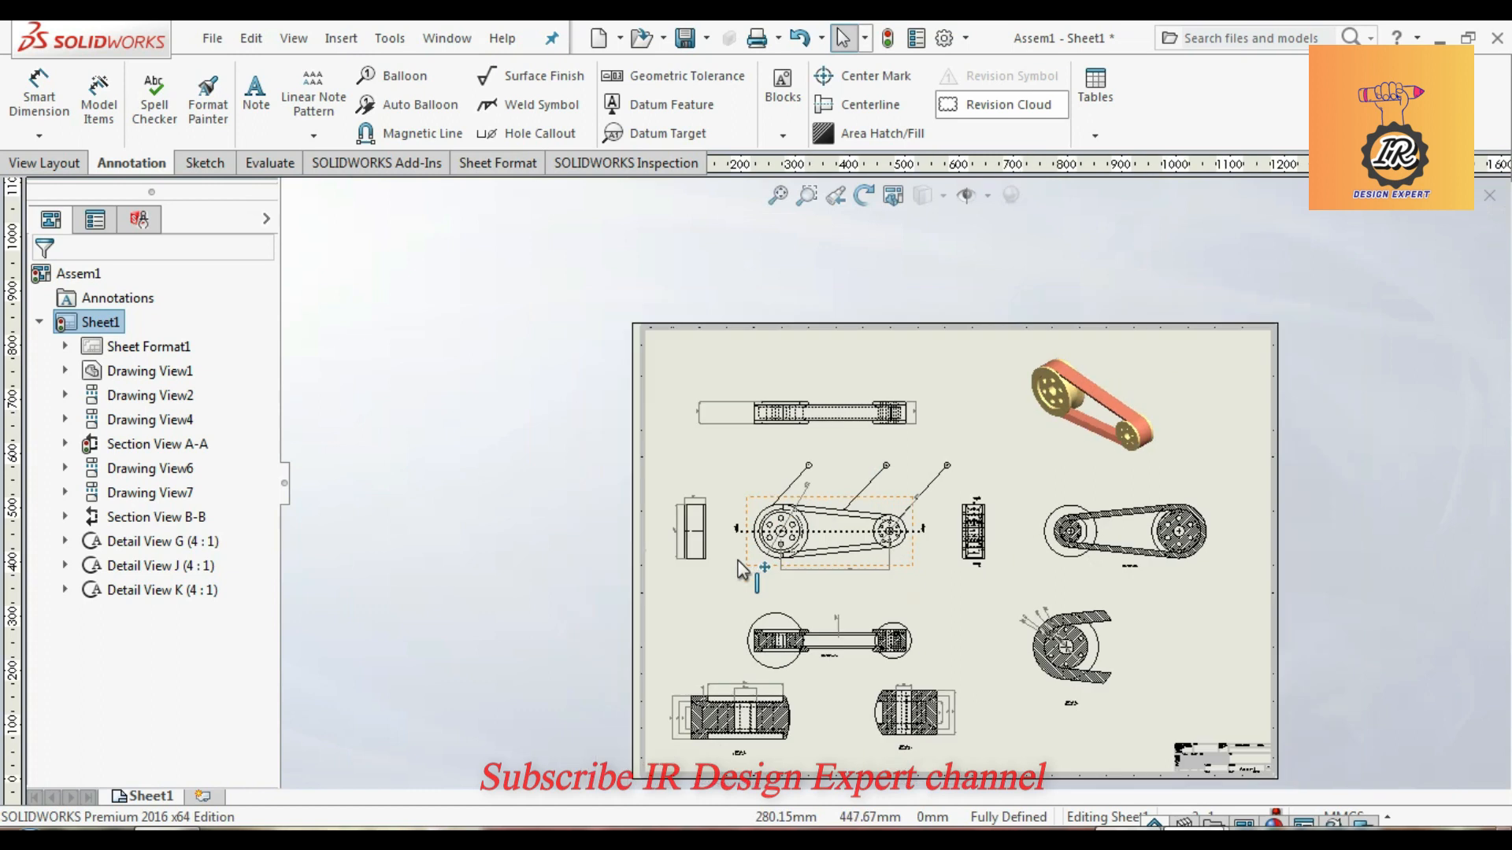
scroll(894, 652, down, 3)
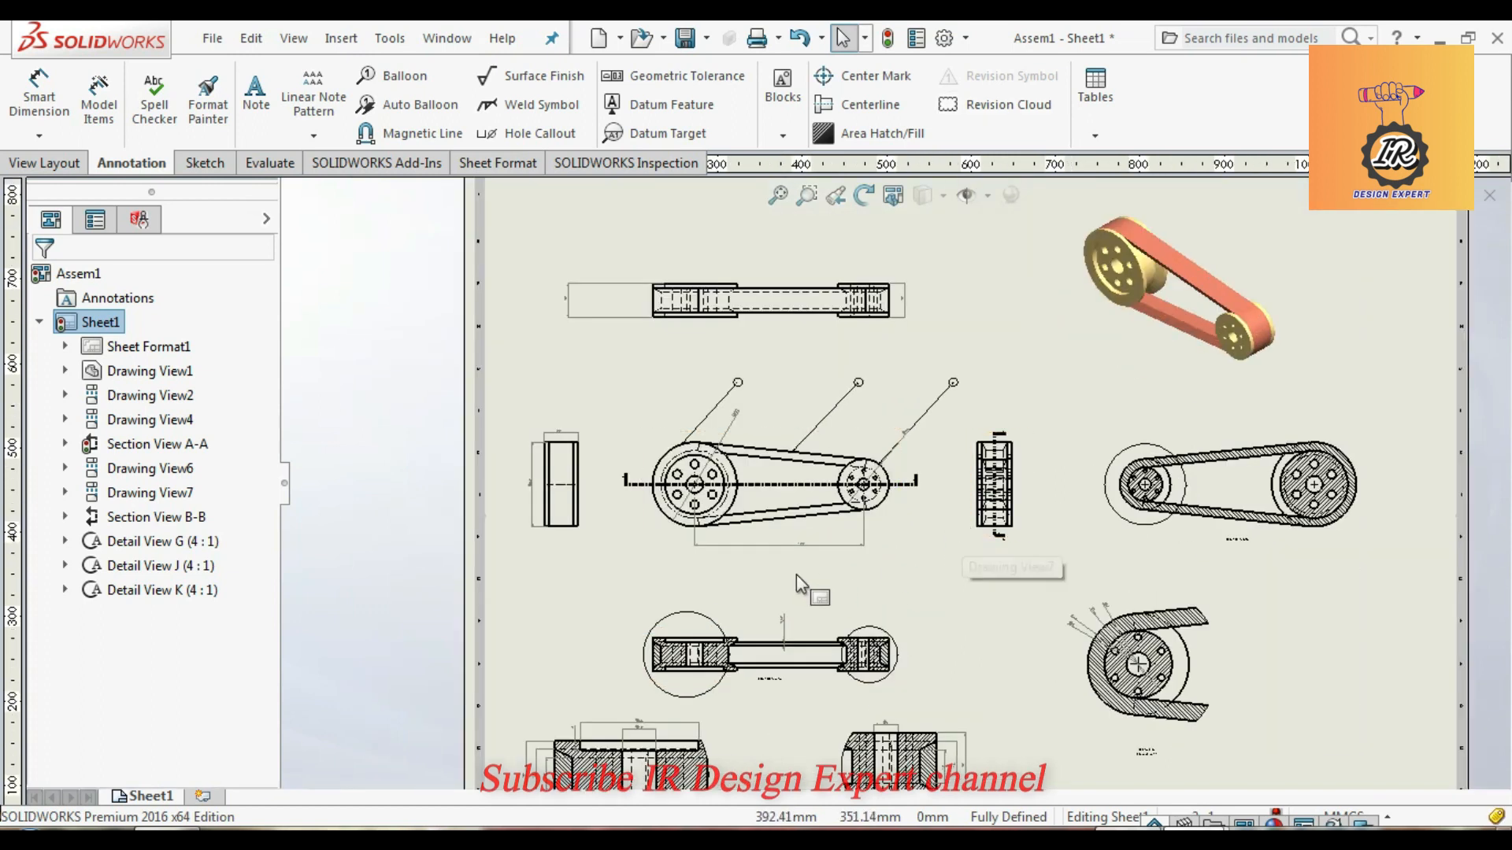
scroll(1156, 537, down, 1)
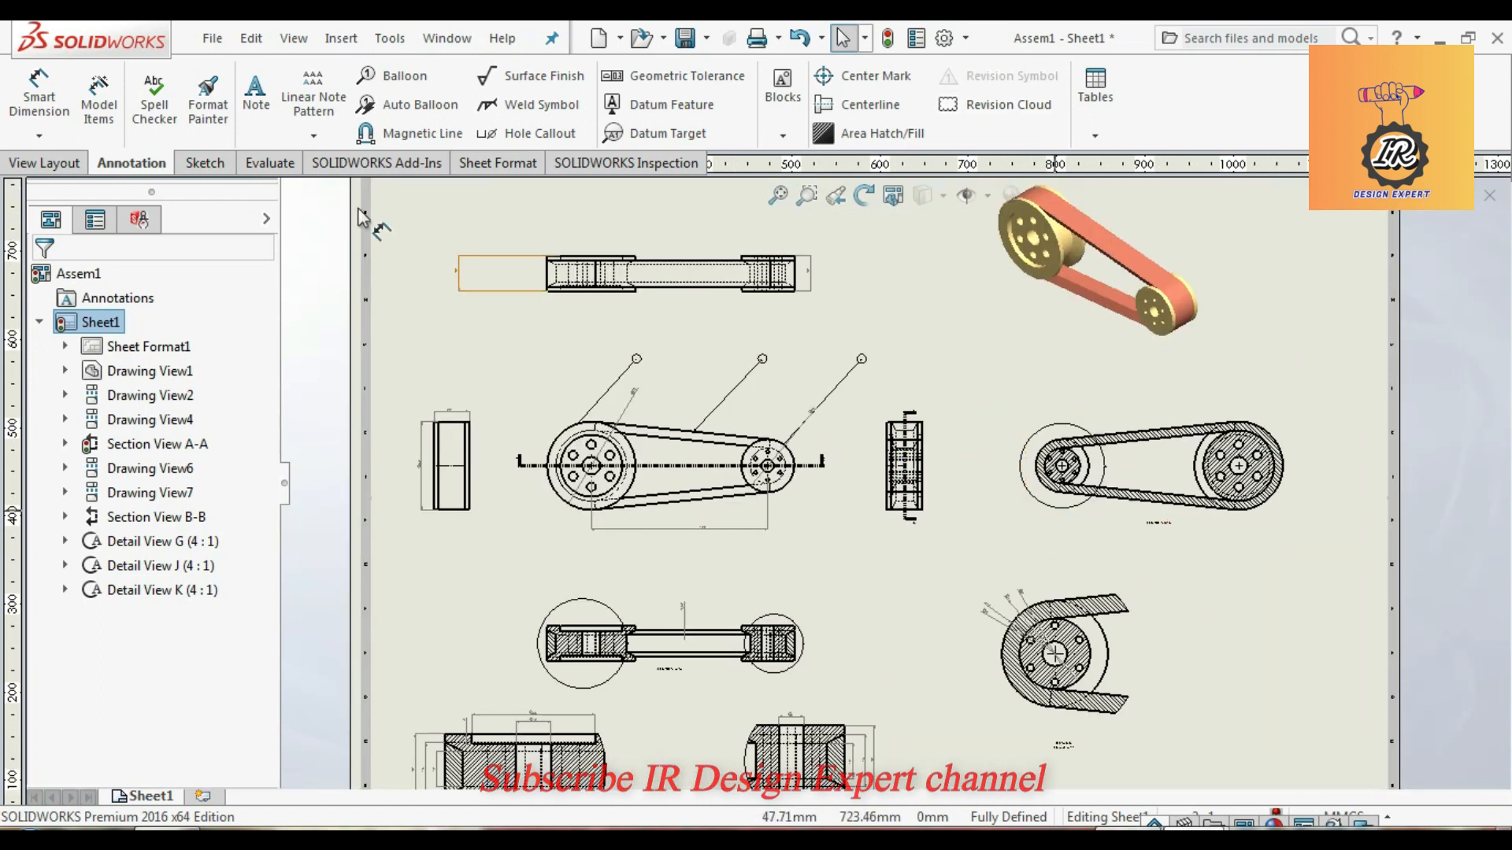
Step: Run a spelling check on the drawing's notes and dimensions, and close the checker
click(154, 111)
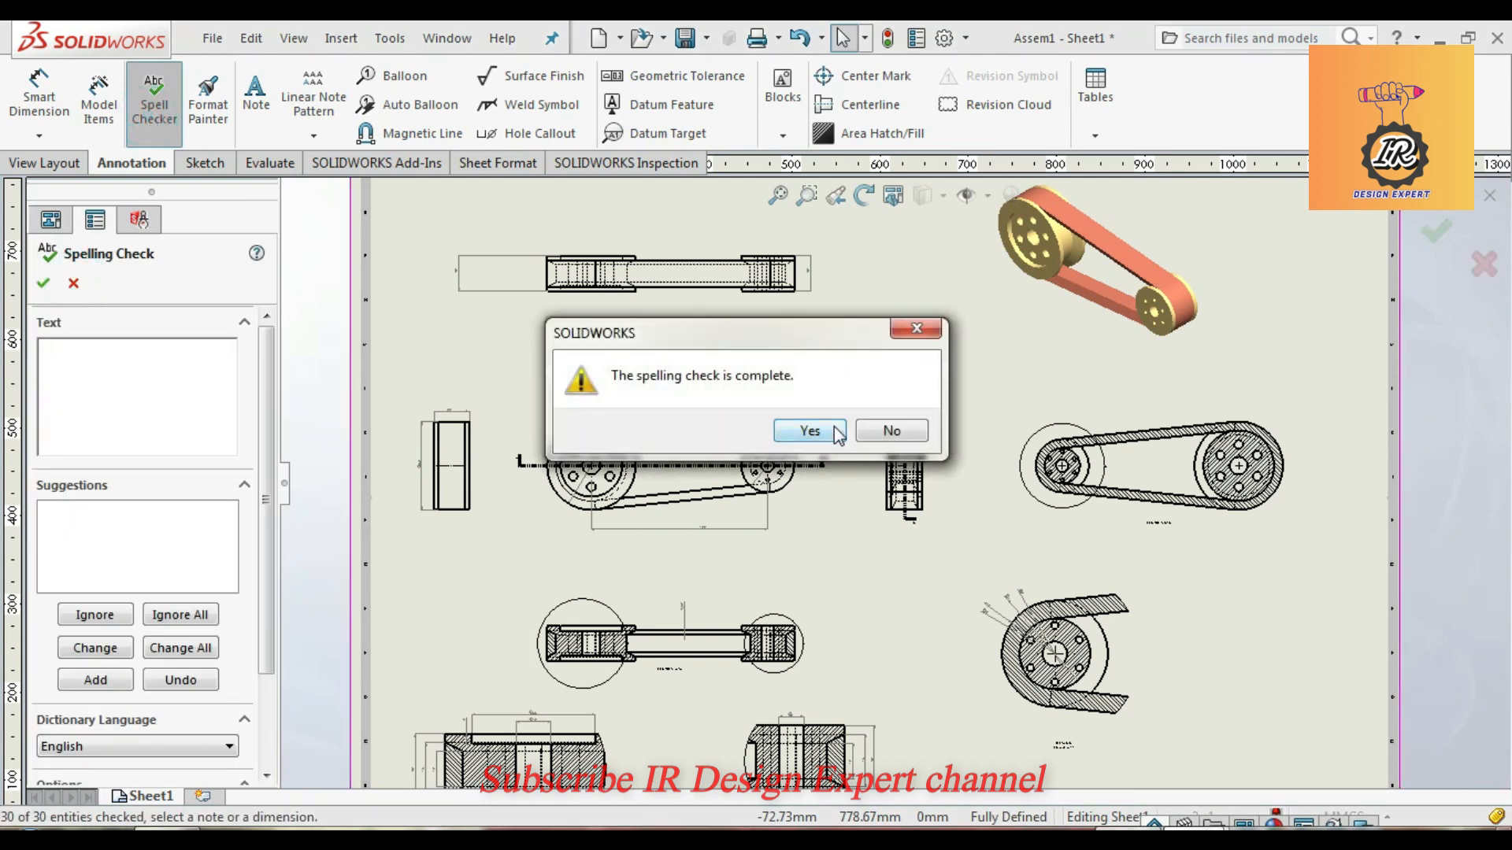
click(810, 431)
click(74, 283)
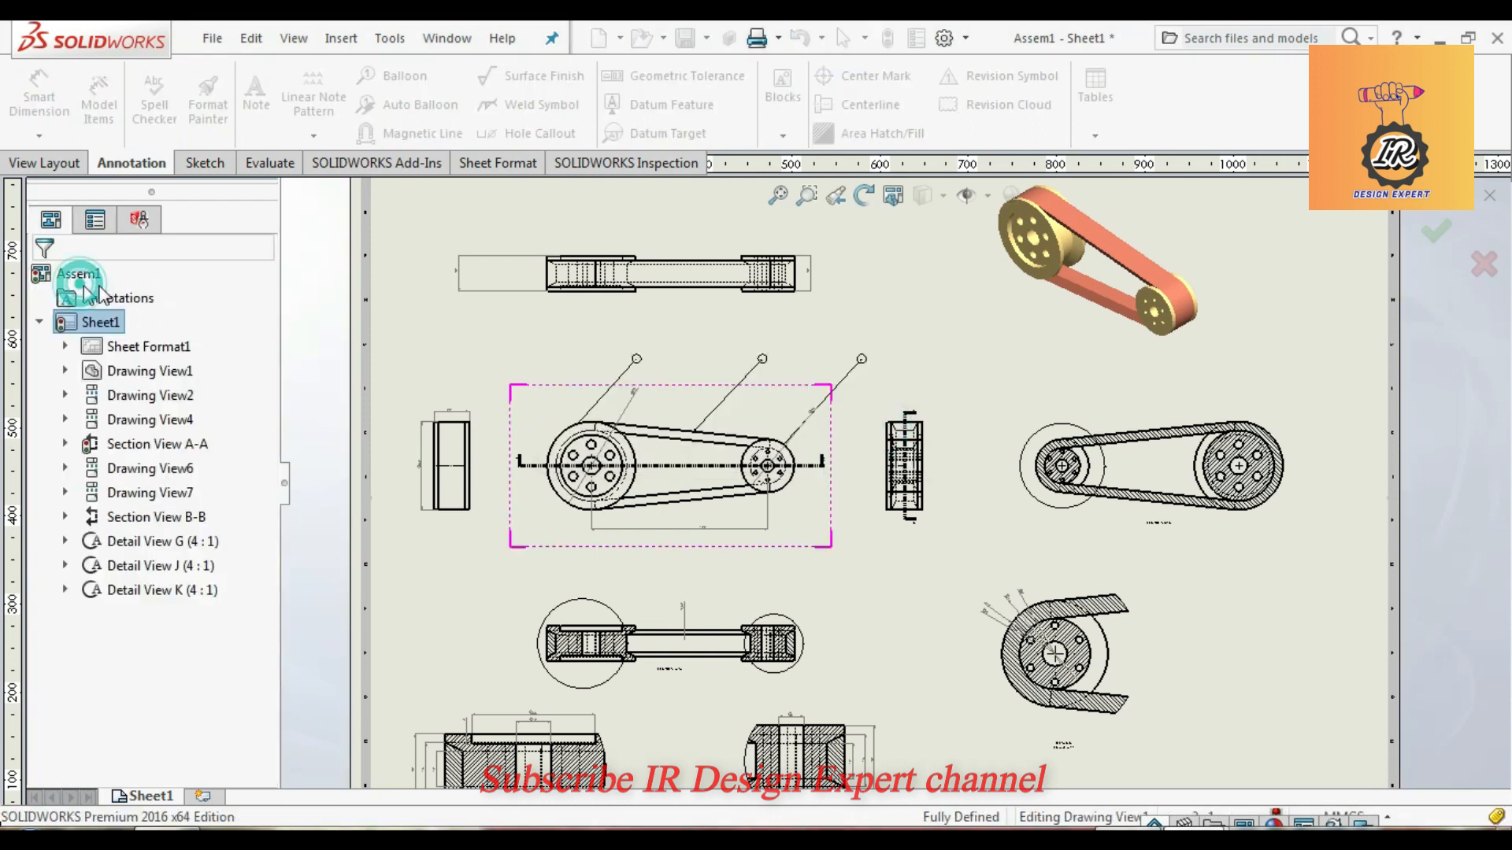
scroll(741, 512, down, 2)
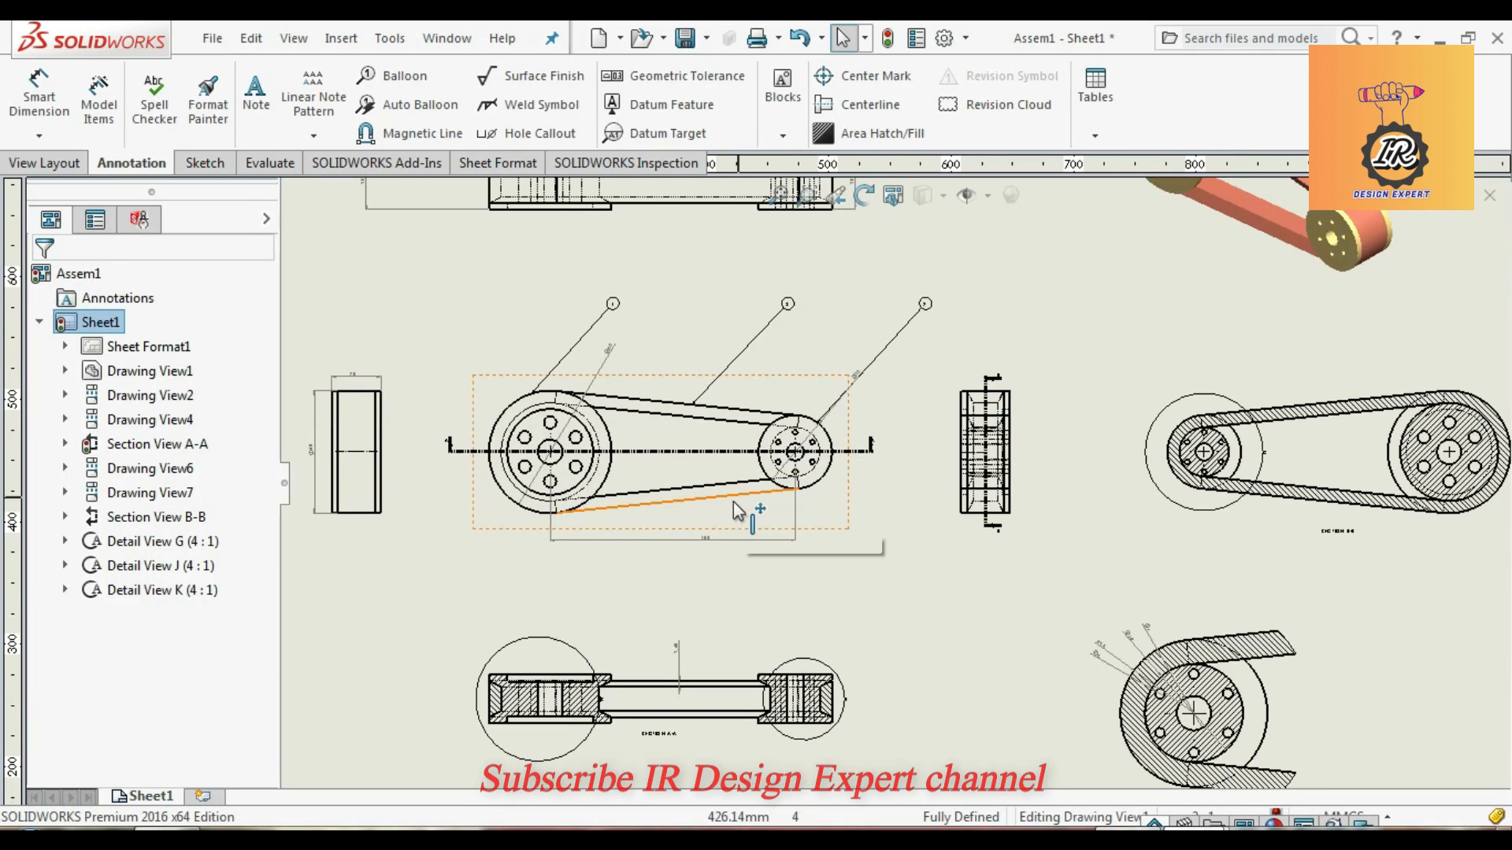
scroll(734, 508, up, 3)
scroll(897, 582, down, 1)
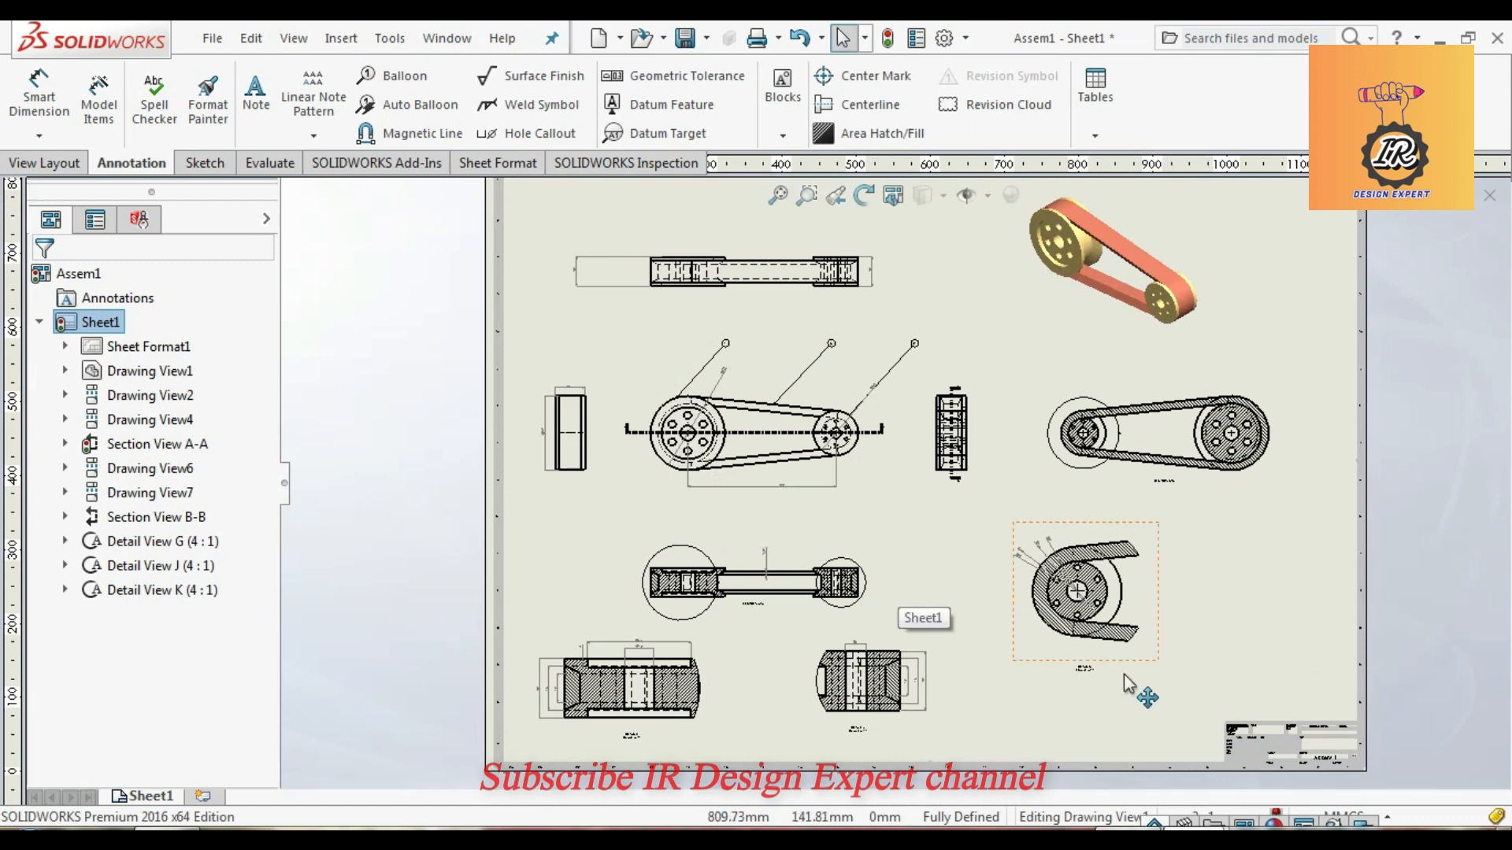
scroll(1198, 683, up, 1)
scroll(992, 645, up, 1)
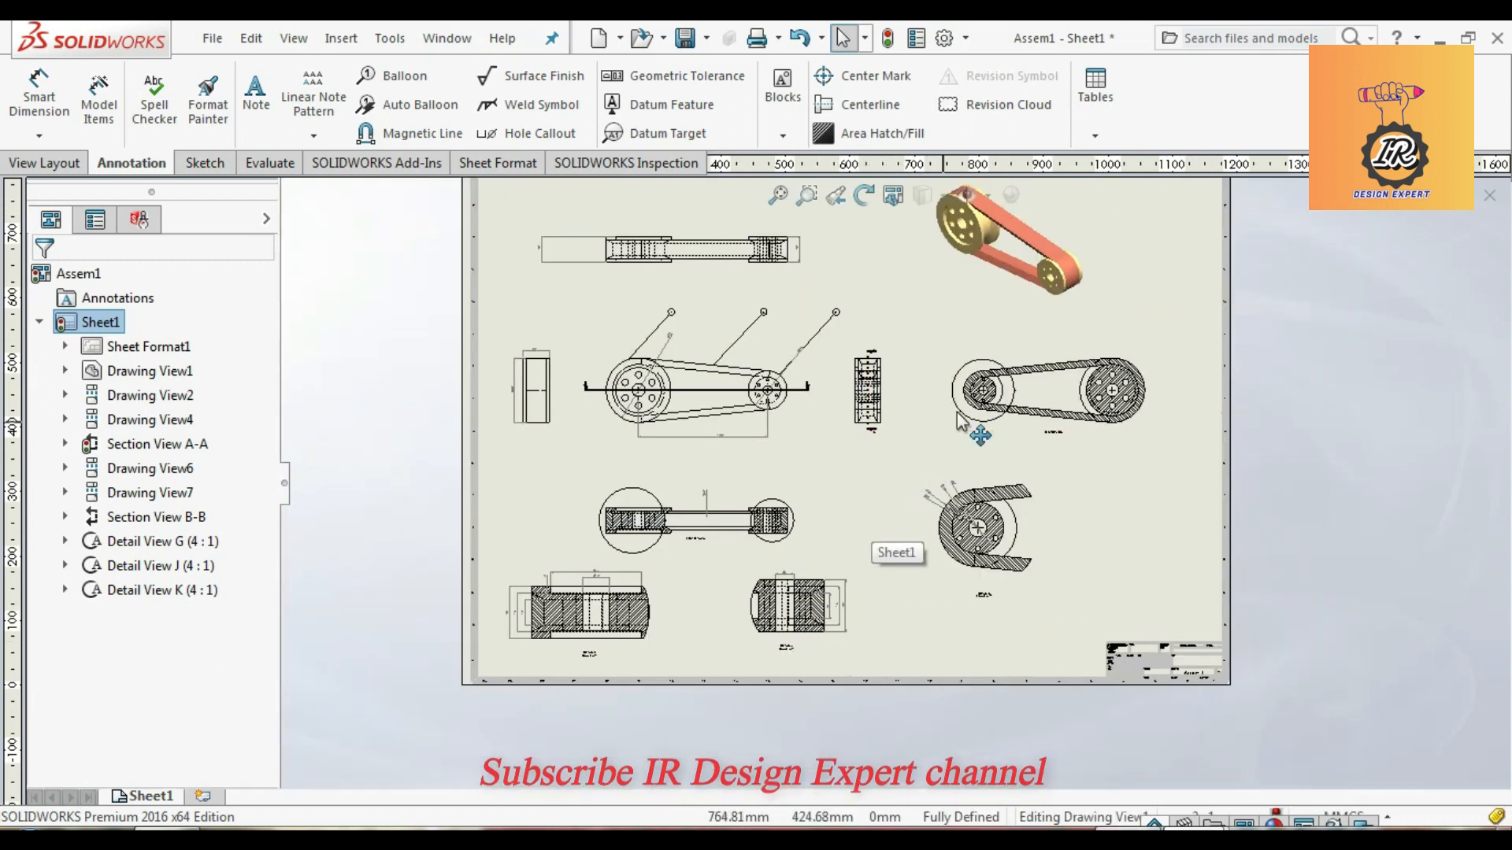
Step: Insert a parts-only bill of materials for the front view with the bom-standard template, placing it beside detail view G above the title block
right_click(1088, 542)
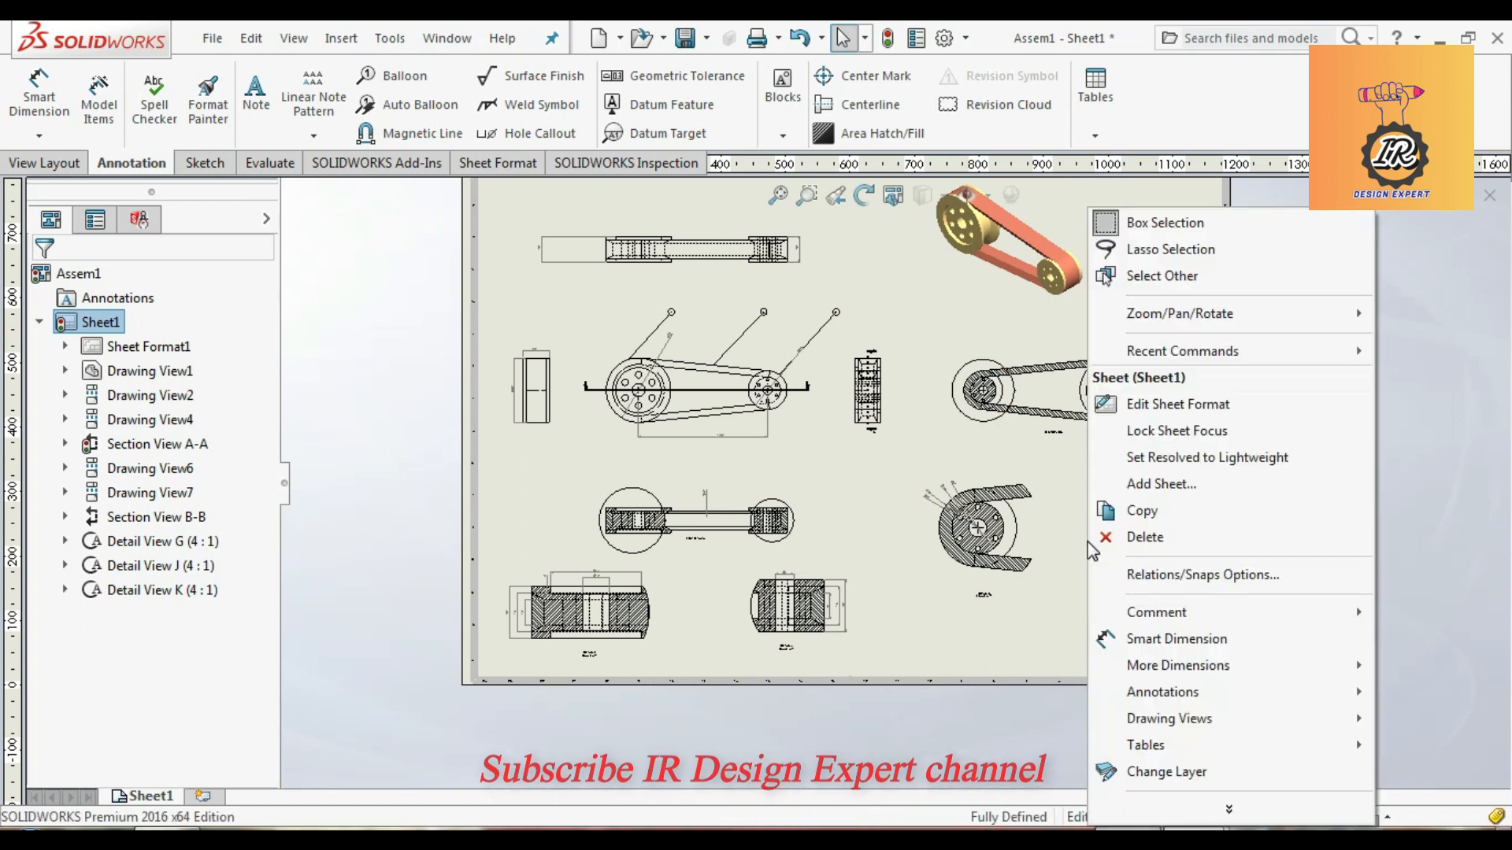
click(787, 436)
right_click(795, 441)
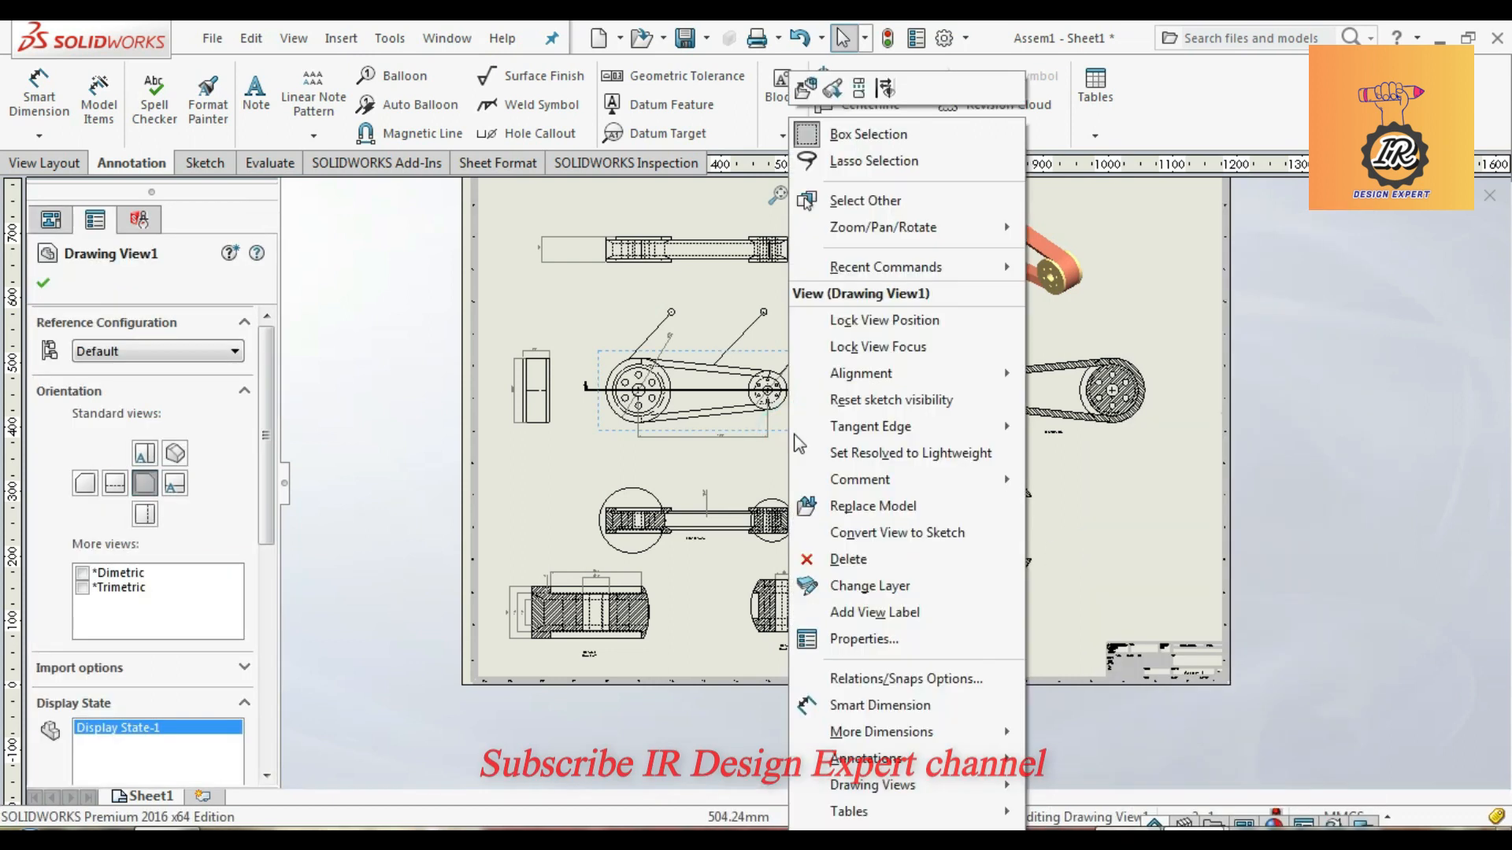
mouse_move(951, 786)
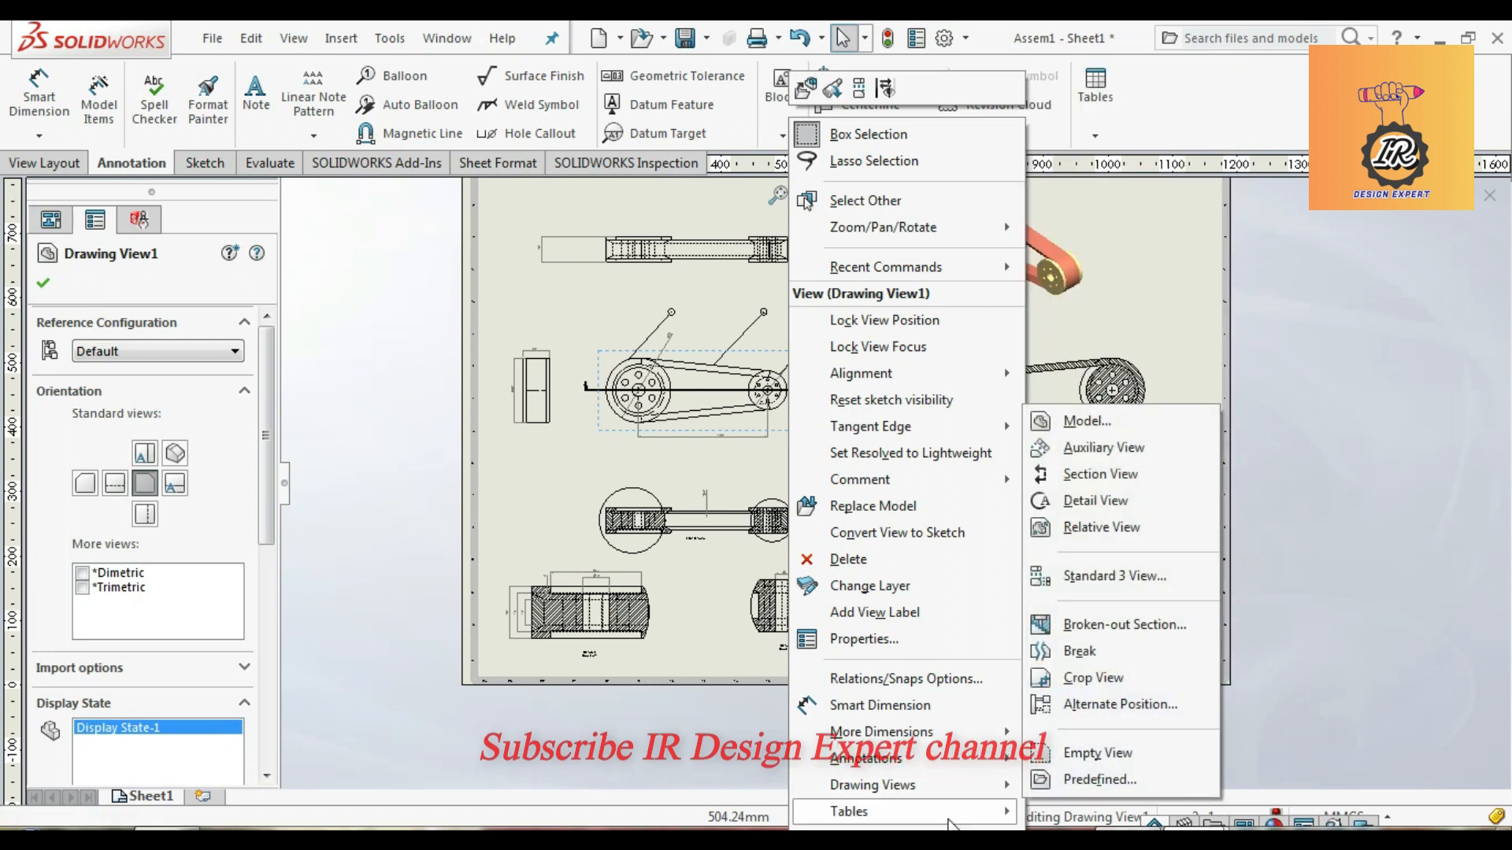
mouse_move(969, 811)
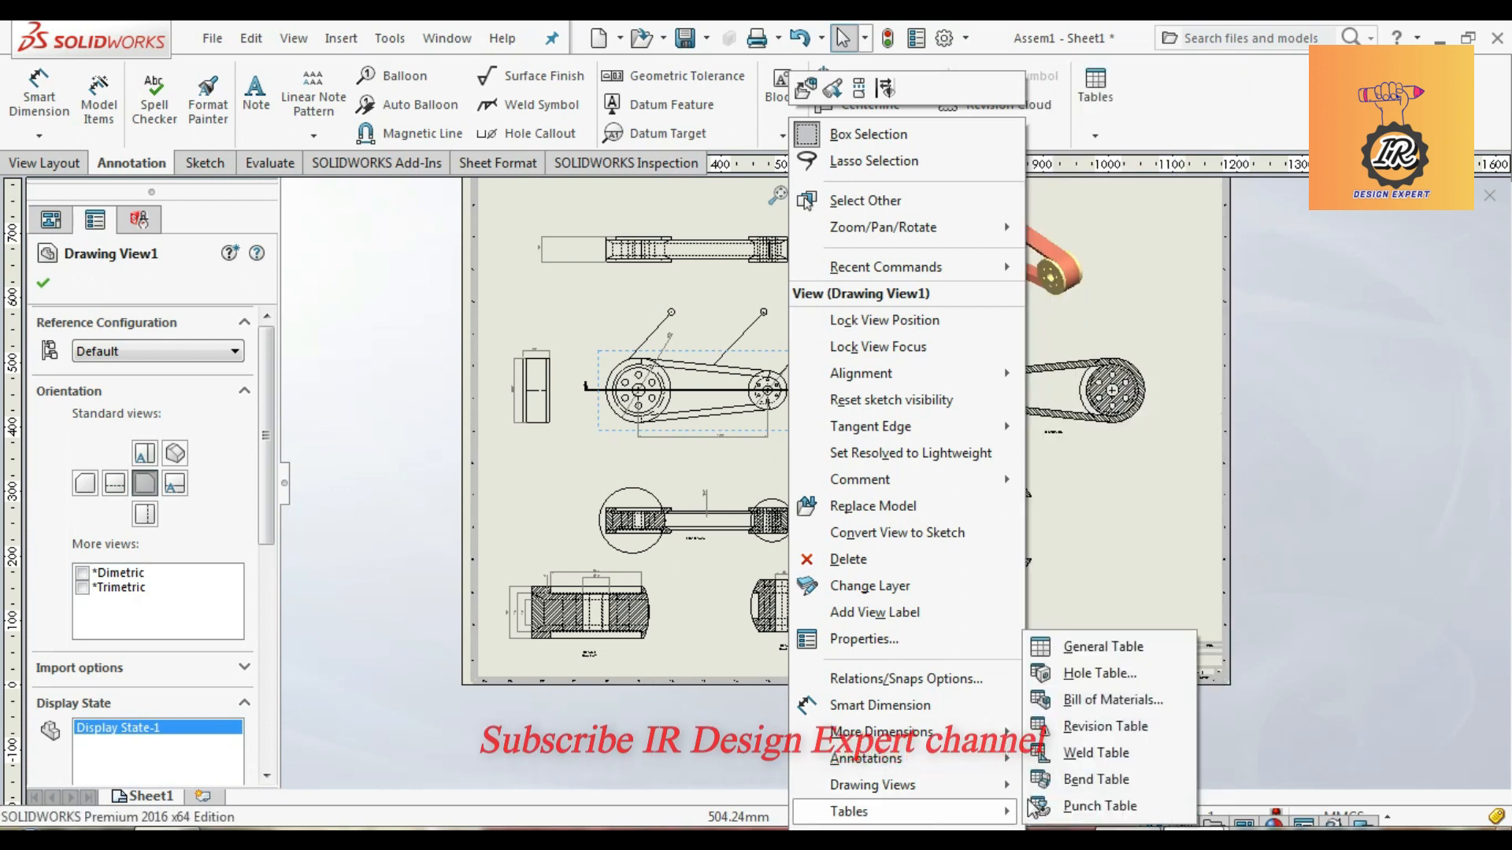
click(1094, 702)
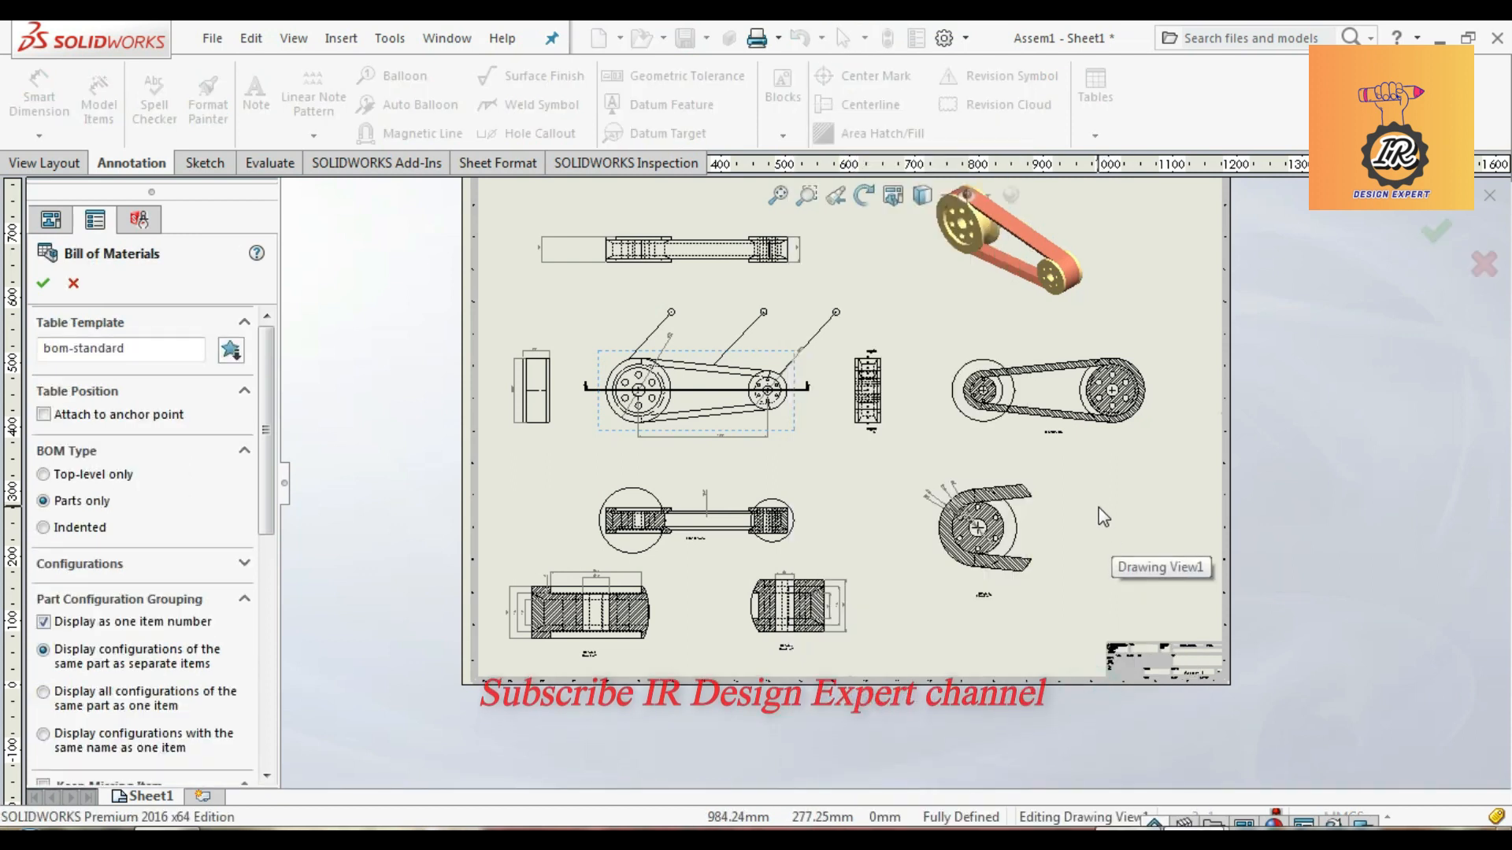
click(1069, 522)
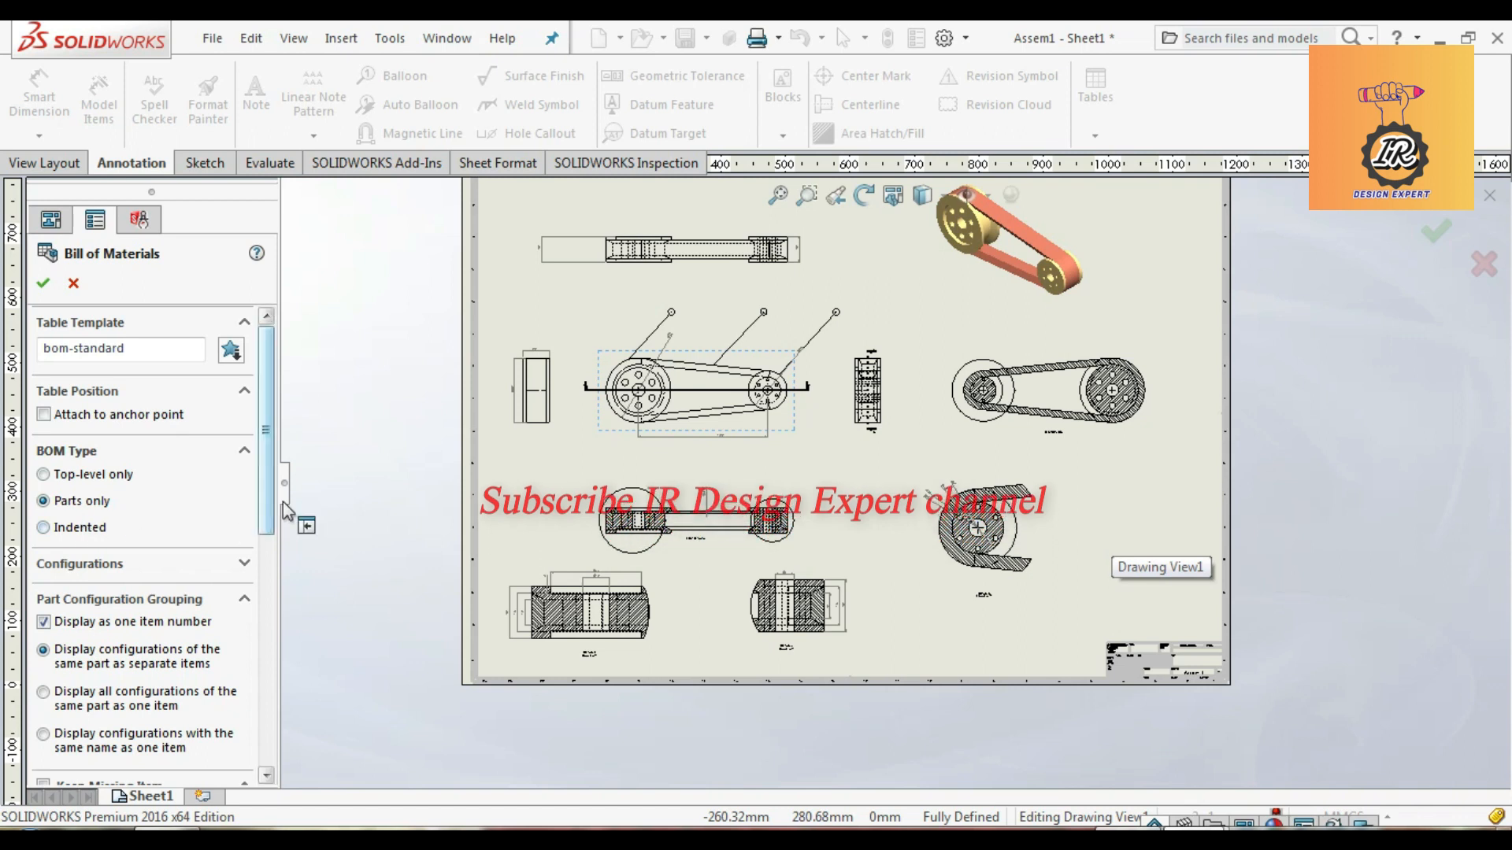
drag(265, 496, 271, 707)
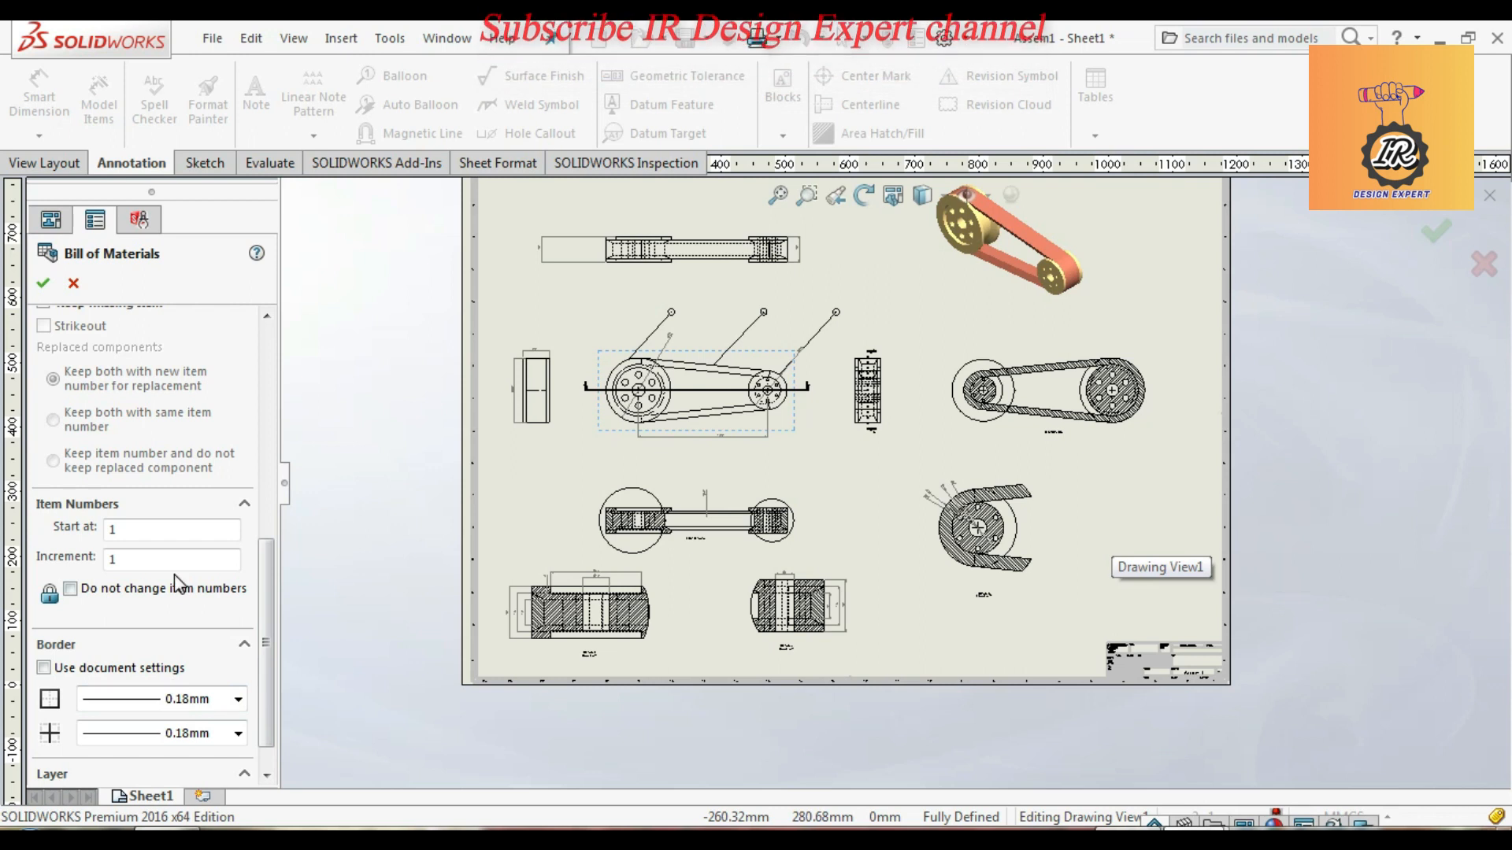
scroll(186, 569, down, 1)
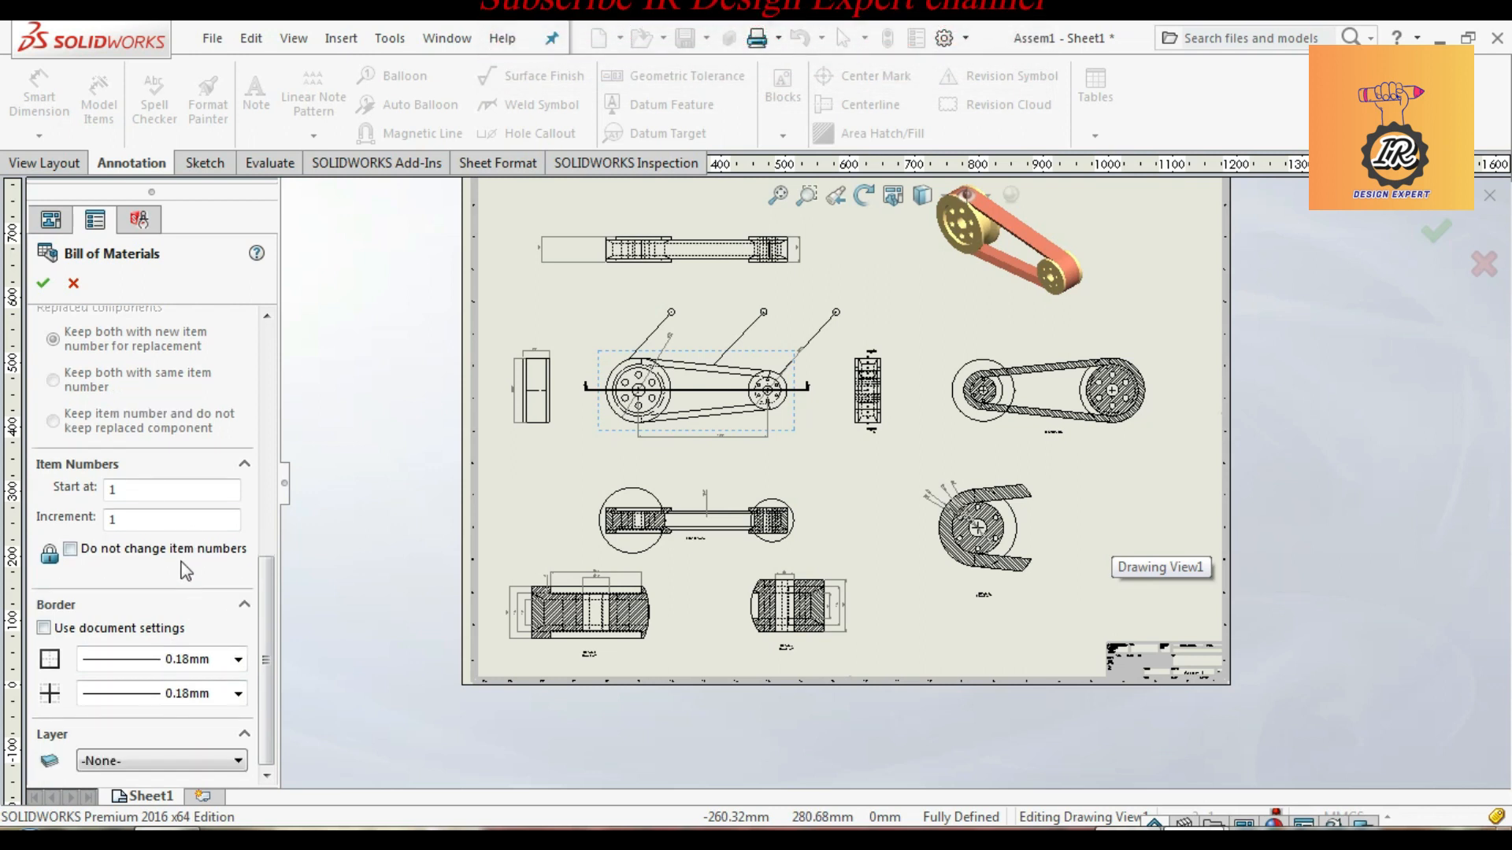
click(45, 285)
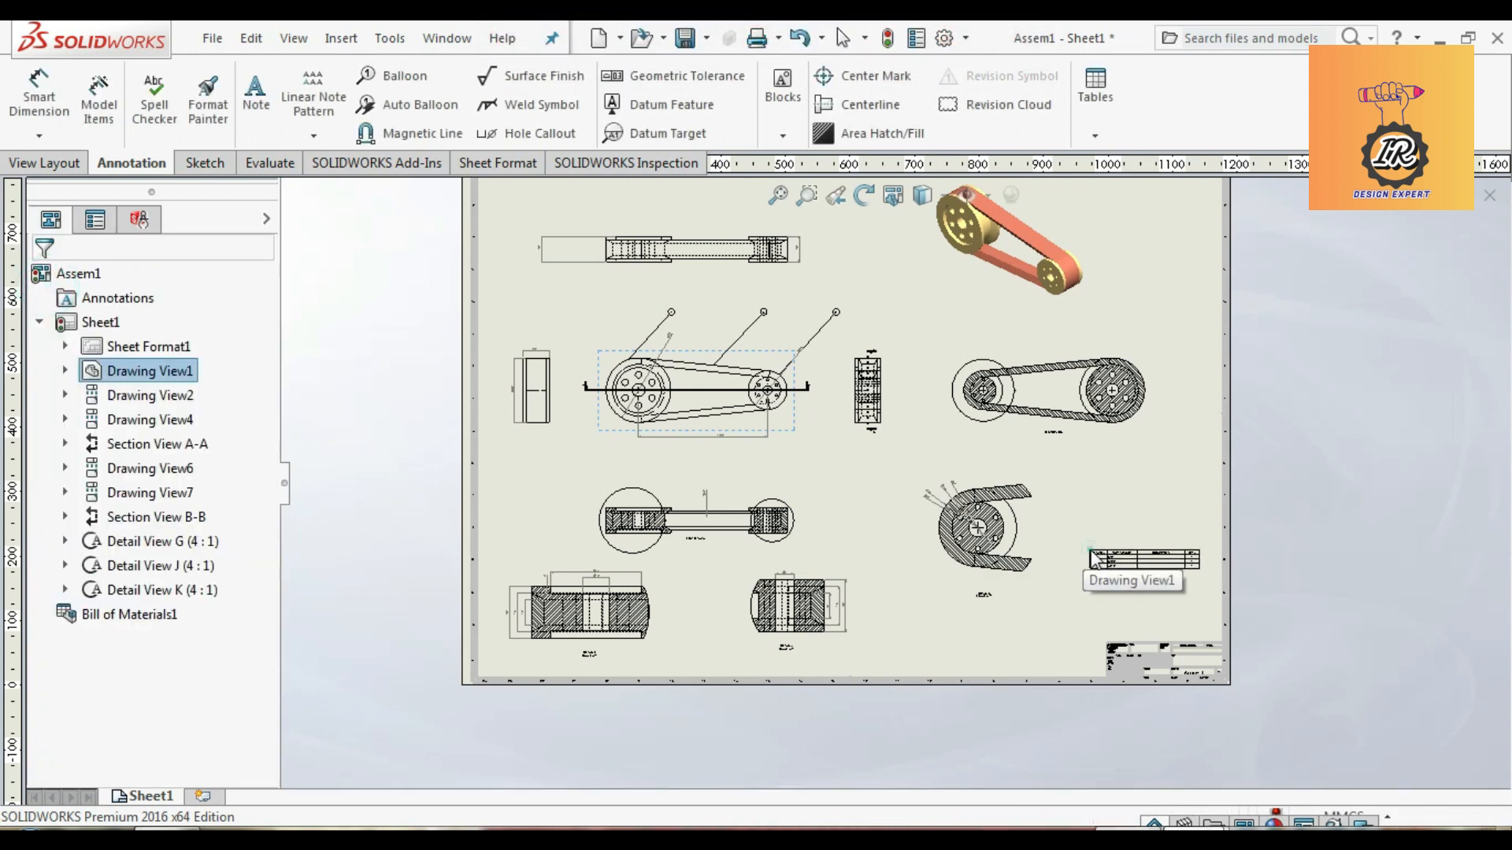
click(1091, 557)
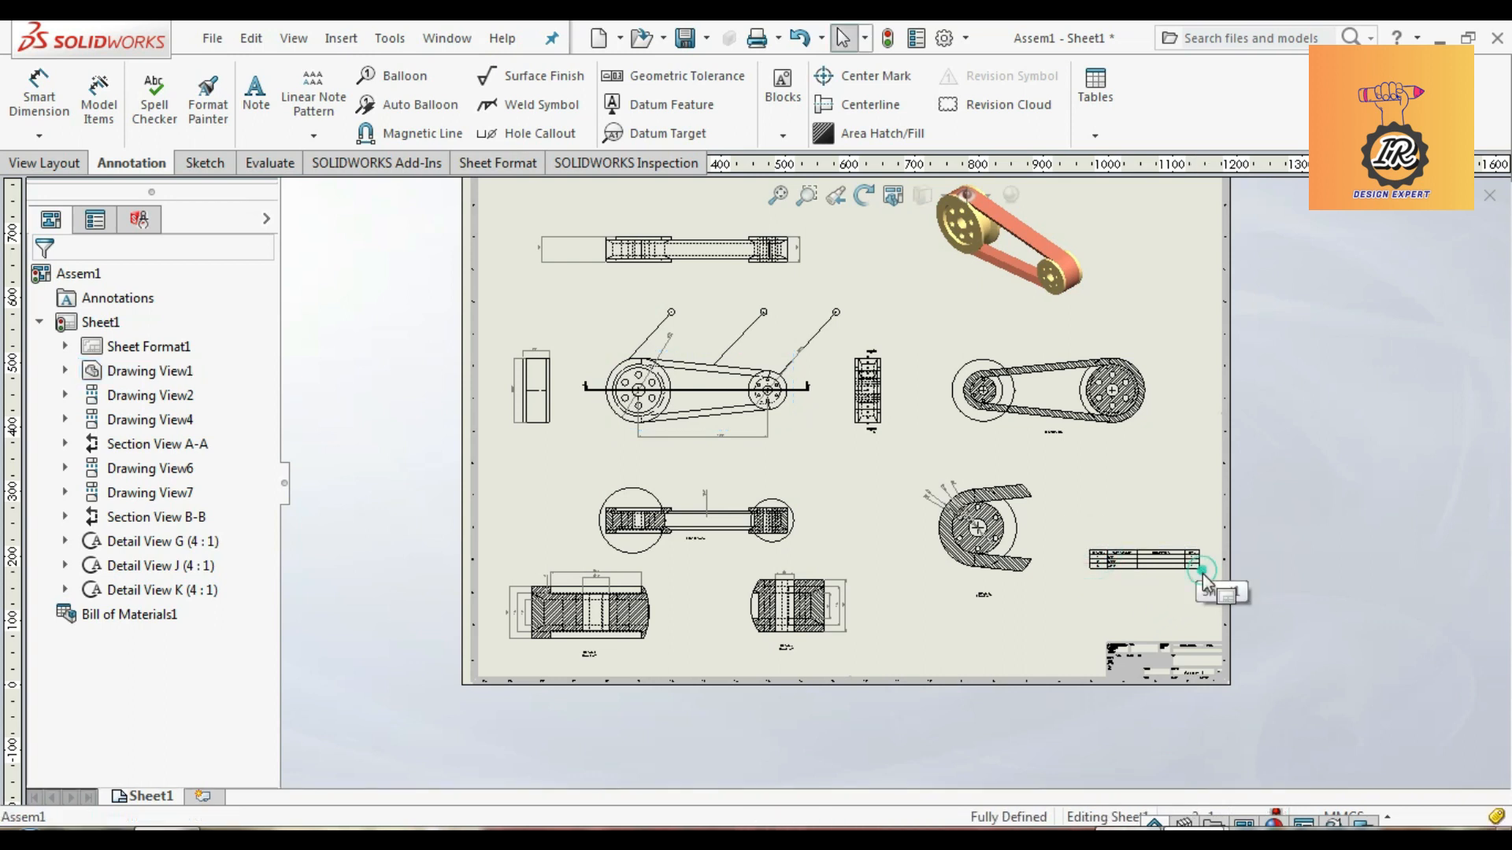
Step: Enlarge the bill of materials table and shift it slightly up and inward from the sheet border
drag(1202, 570, 1219, 608)
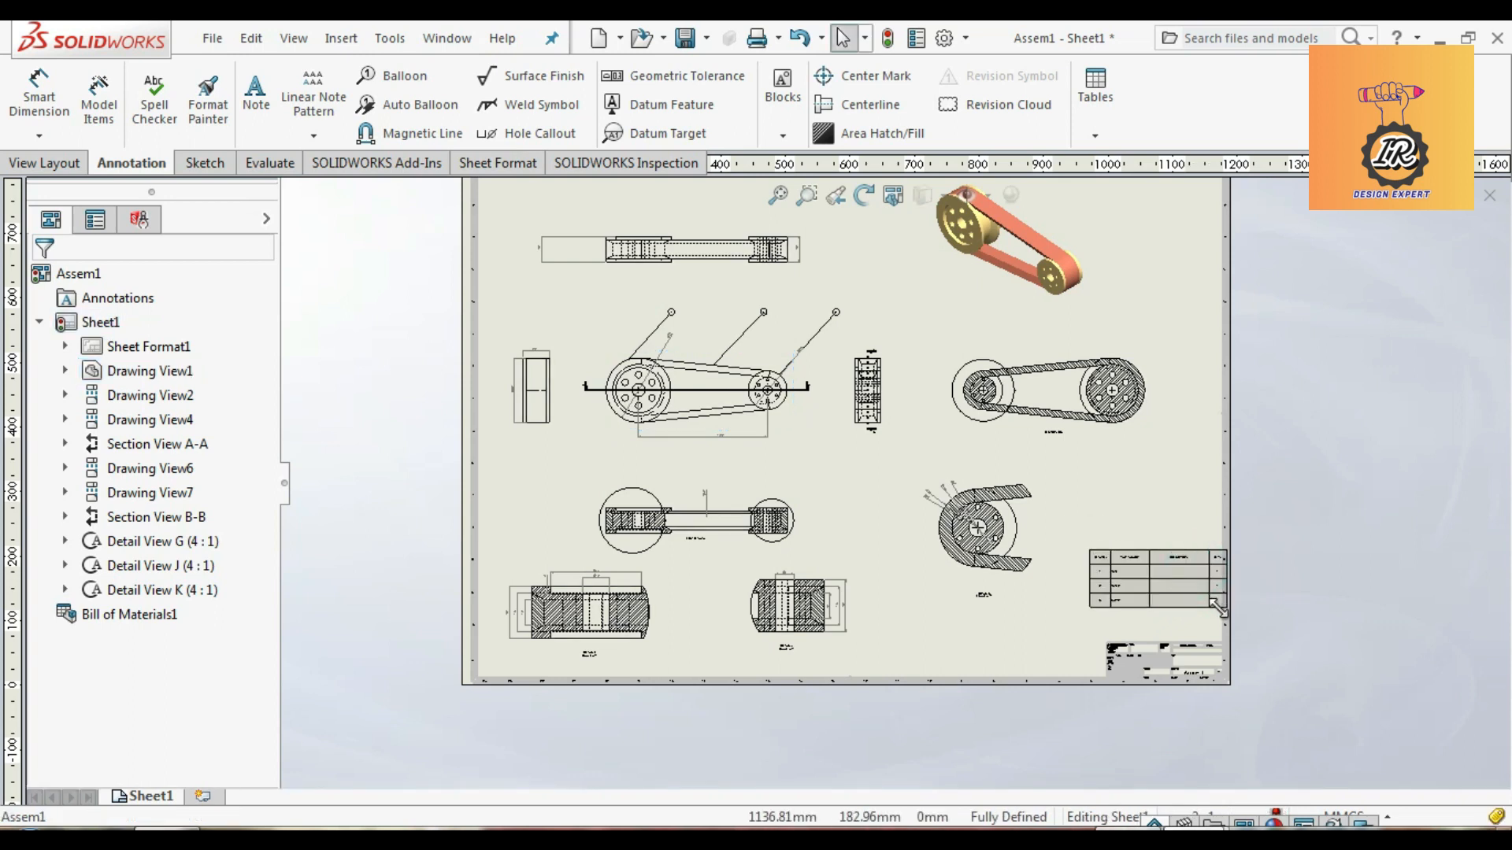
click(1134, 544)
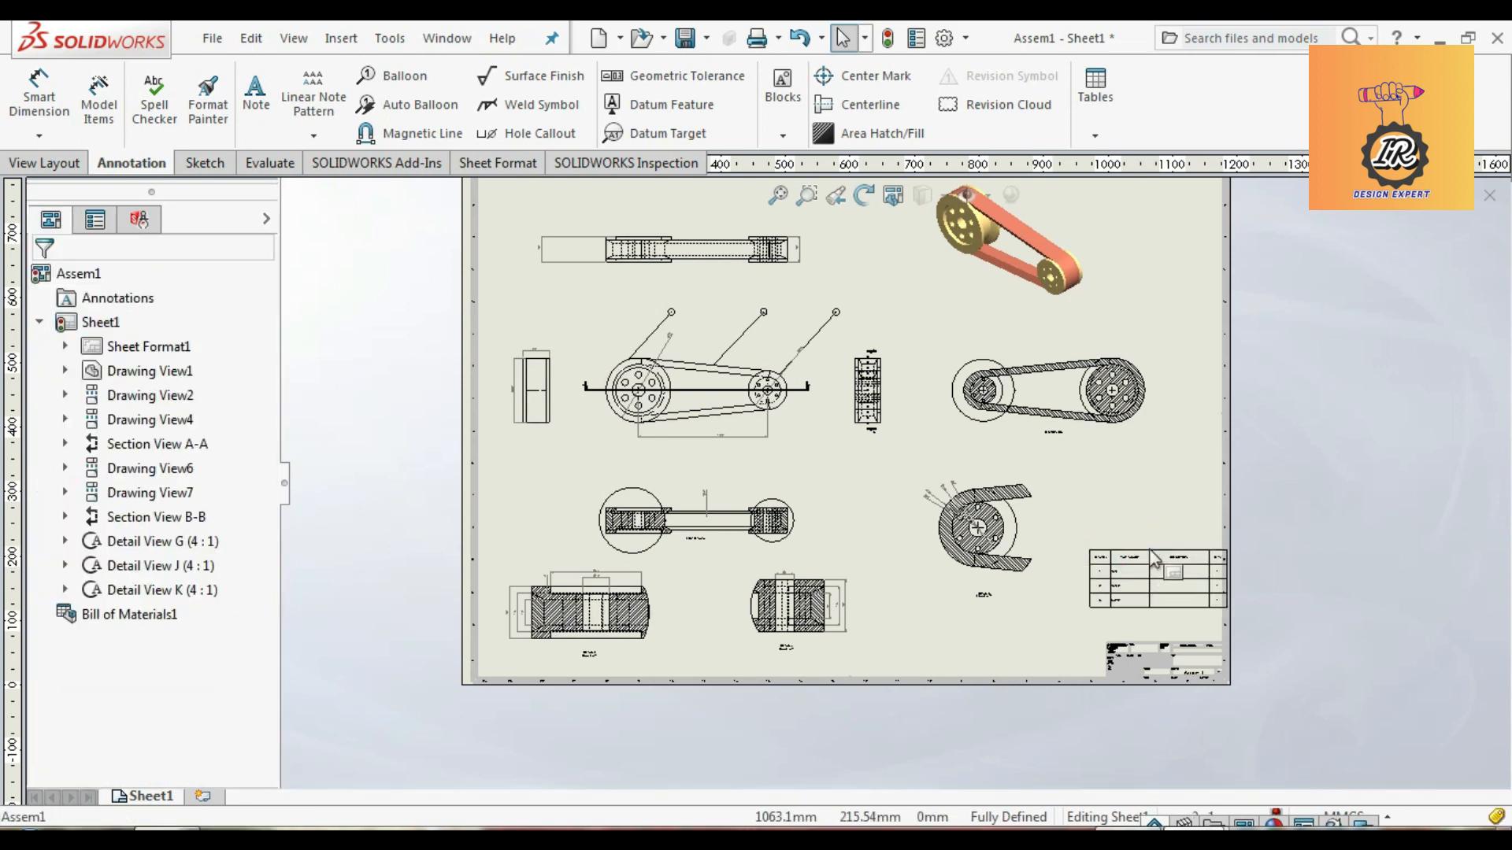
drag(1092, 551, 1060, 538)
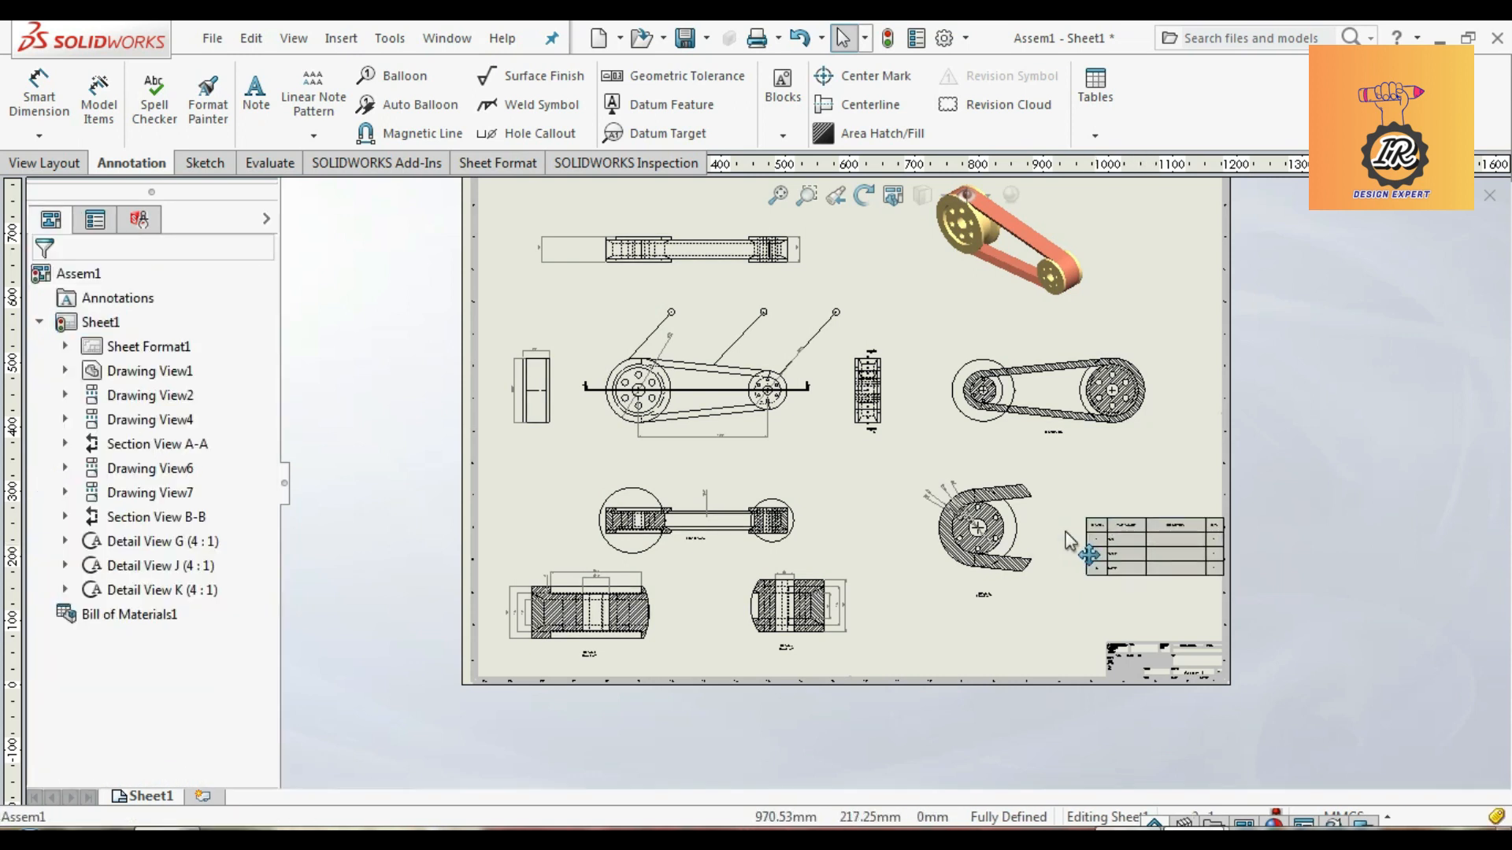
Step: Reposition the bill of materials inward from the sheet border, beside detail view G and above the title block
click(1102, 566)
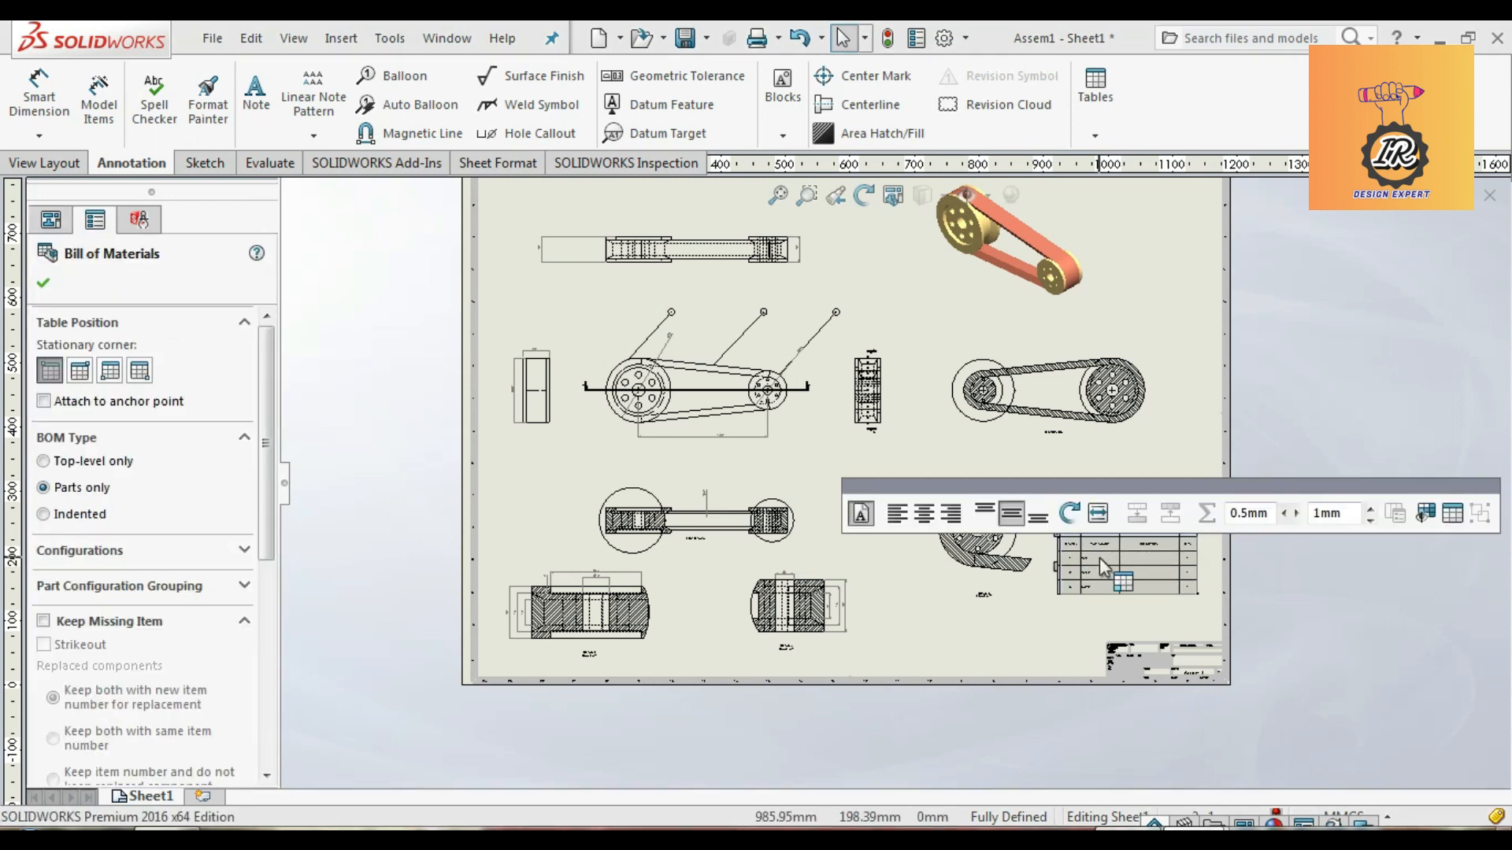
click(1069, 644)
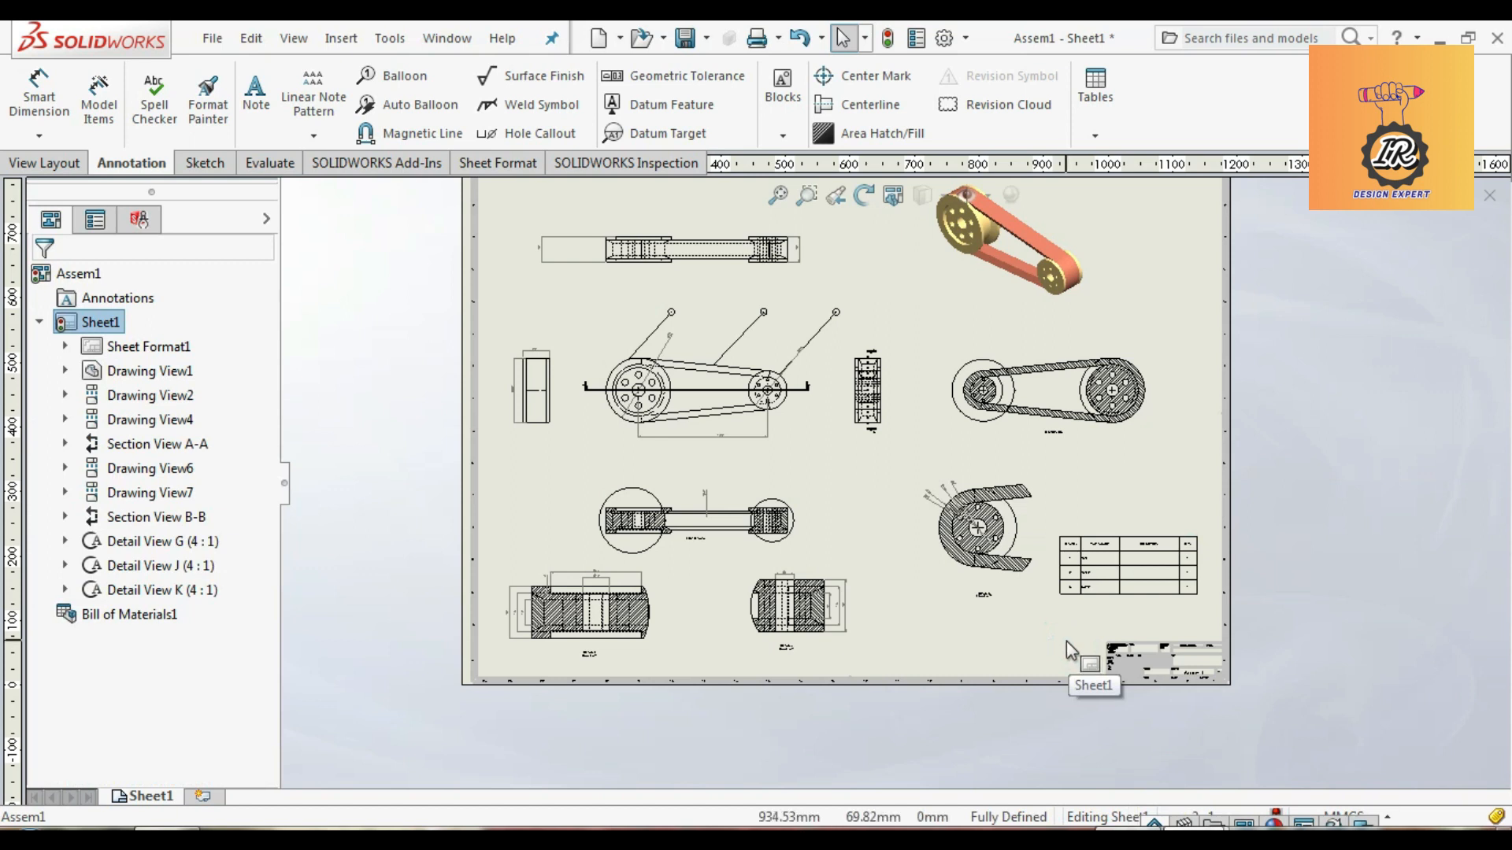
Step: Examine the item numbers, part numbers and quantities in the bill of materials, and review the overall sheet layout
scroll(1102, 622, down, 5)
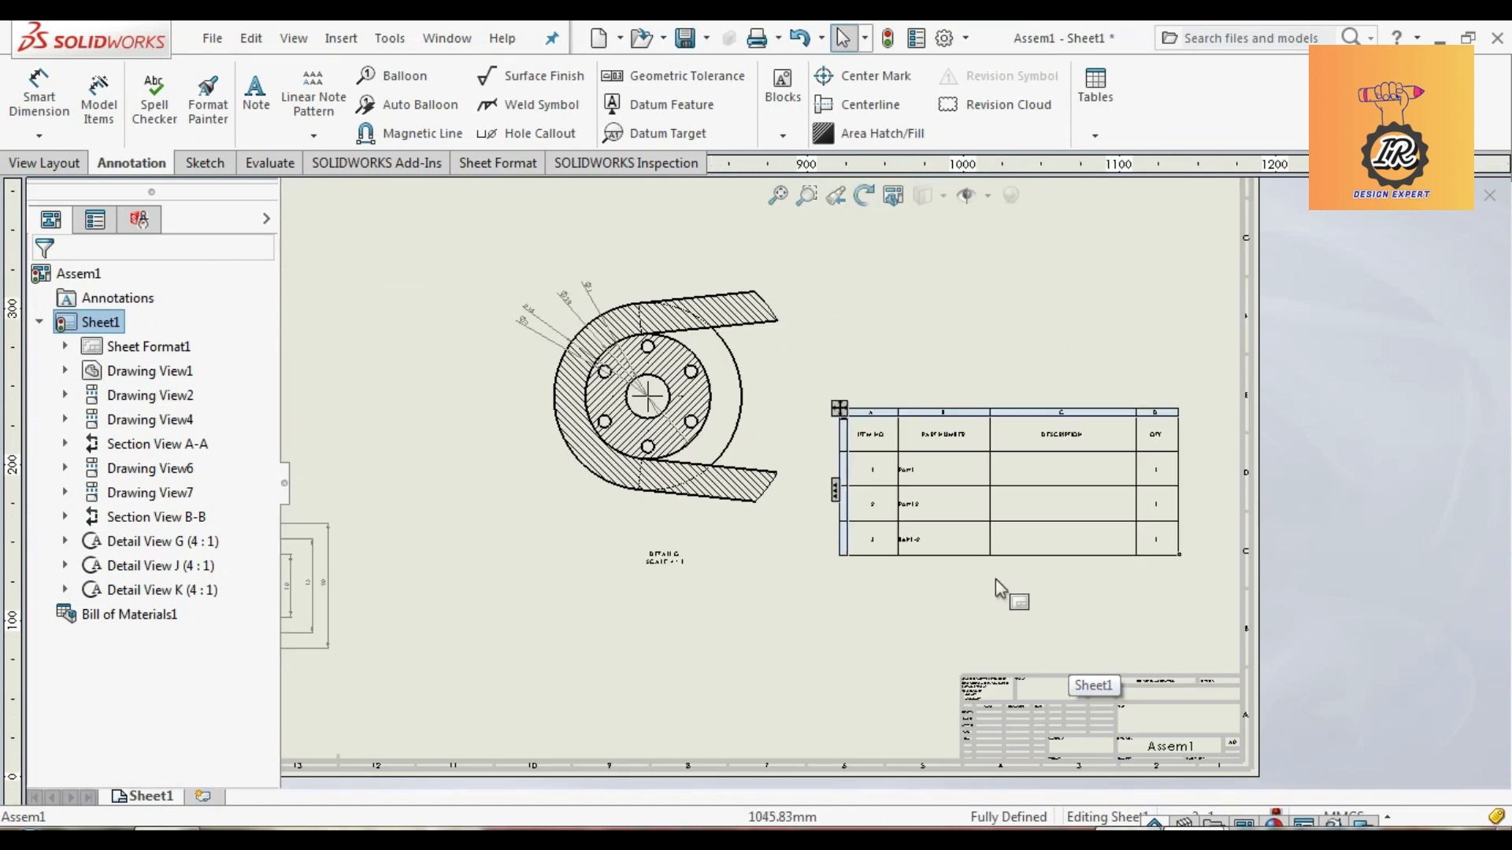
scroll(905, 555, down, 2)
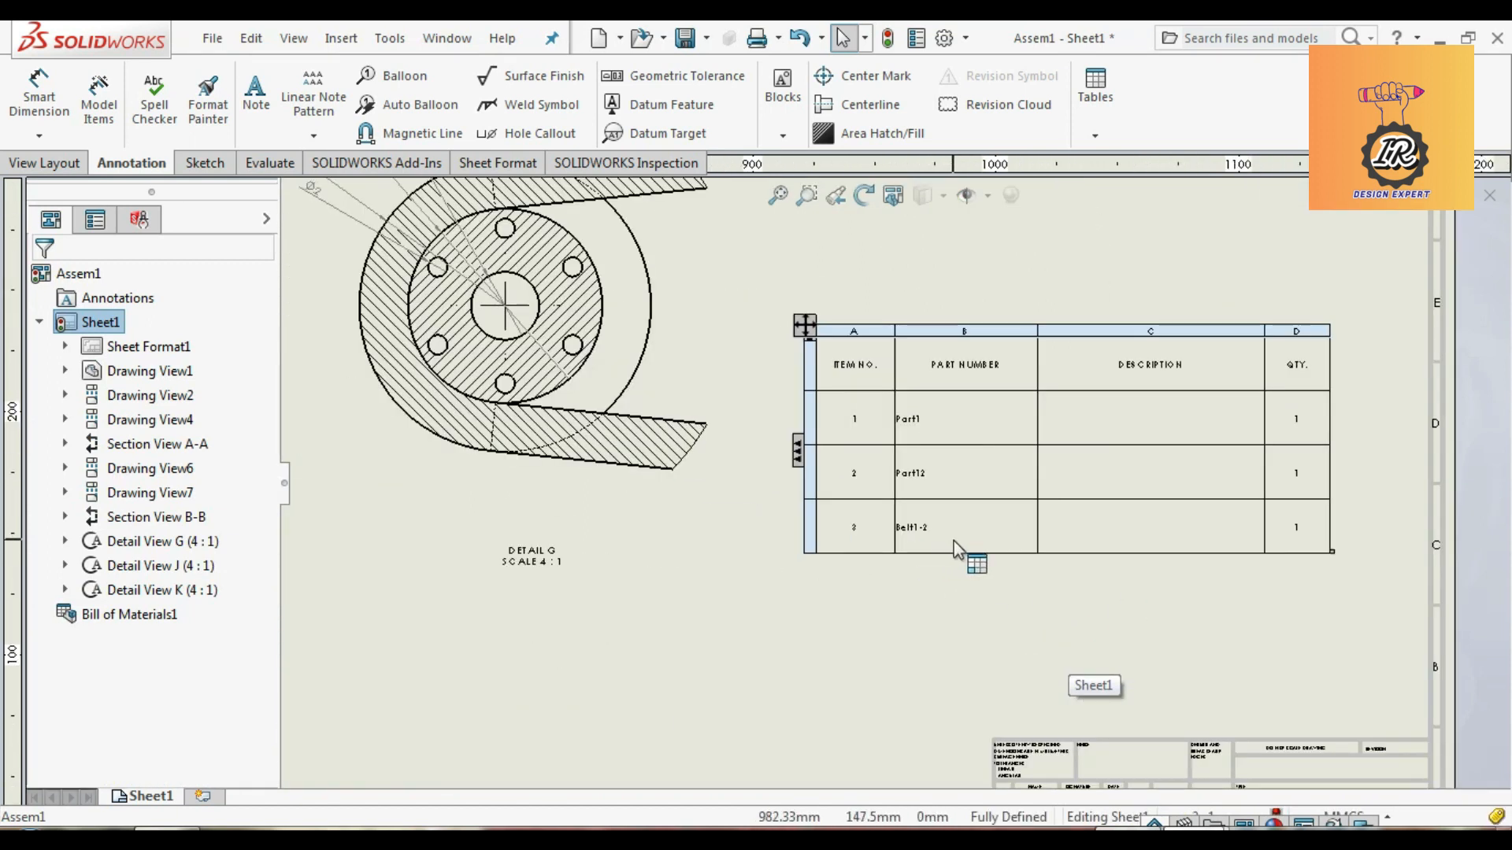
scroll(1168, 599, up, 4)
scroll(1168, 599, up, 5)
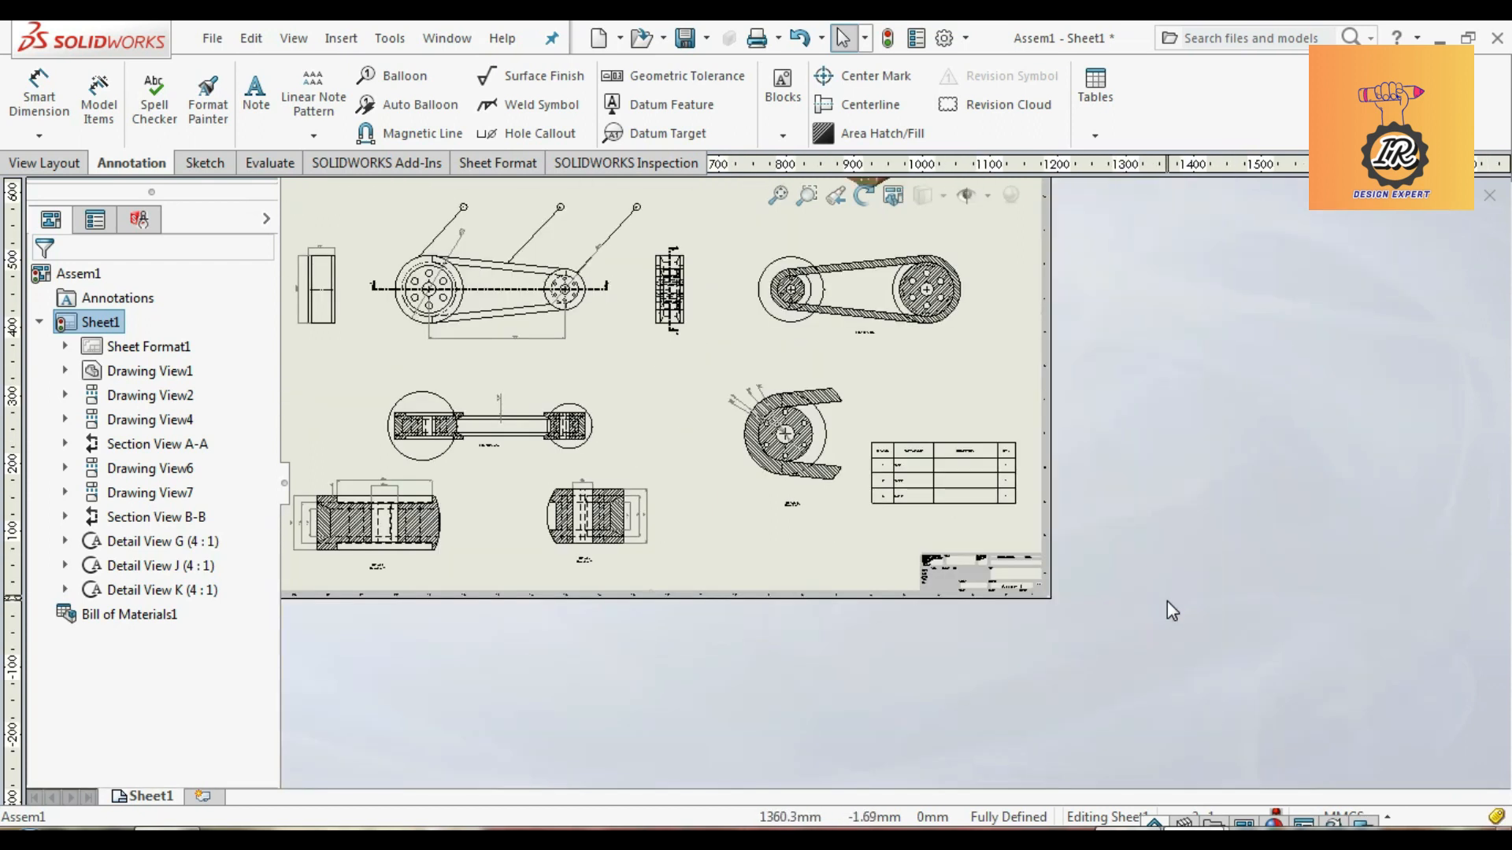
scroll(744, 427, down, 1)
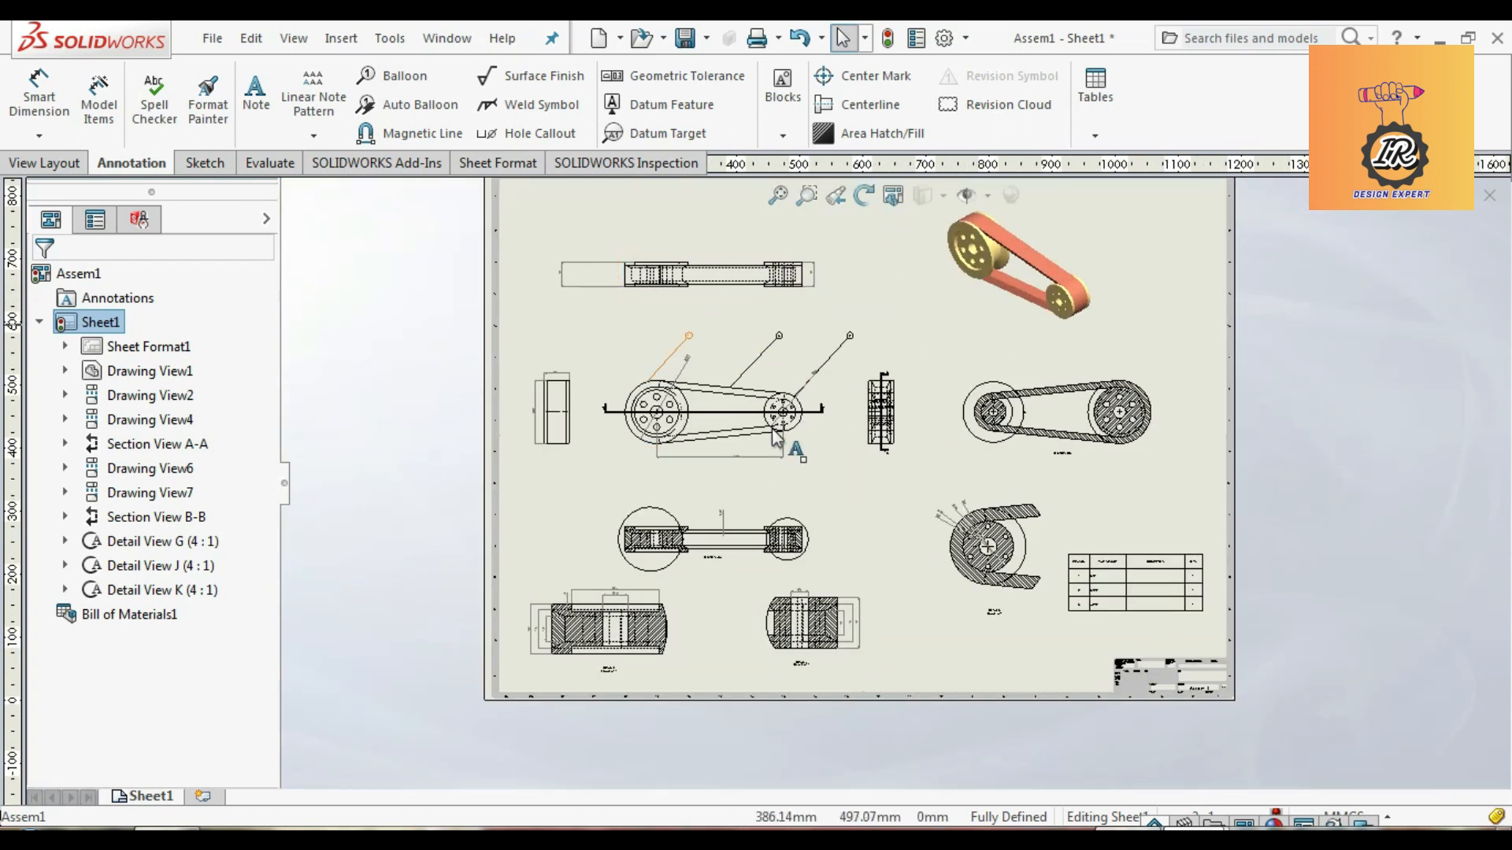
scroll(693, 308, up, 1)
scroll(753, 396, down, 3)
scroll(754, 403, up, 1)
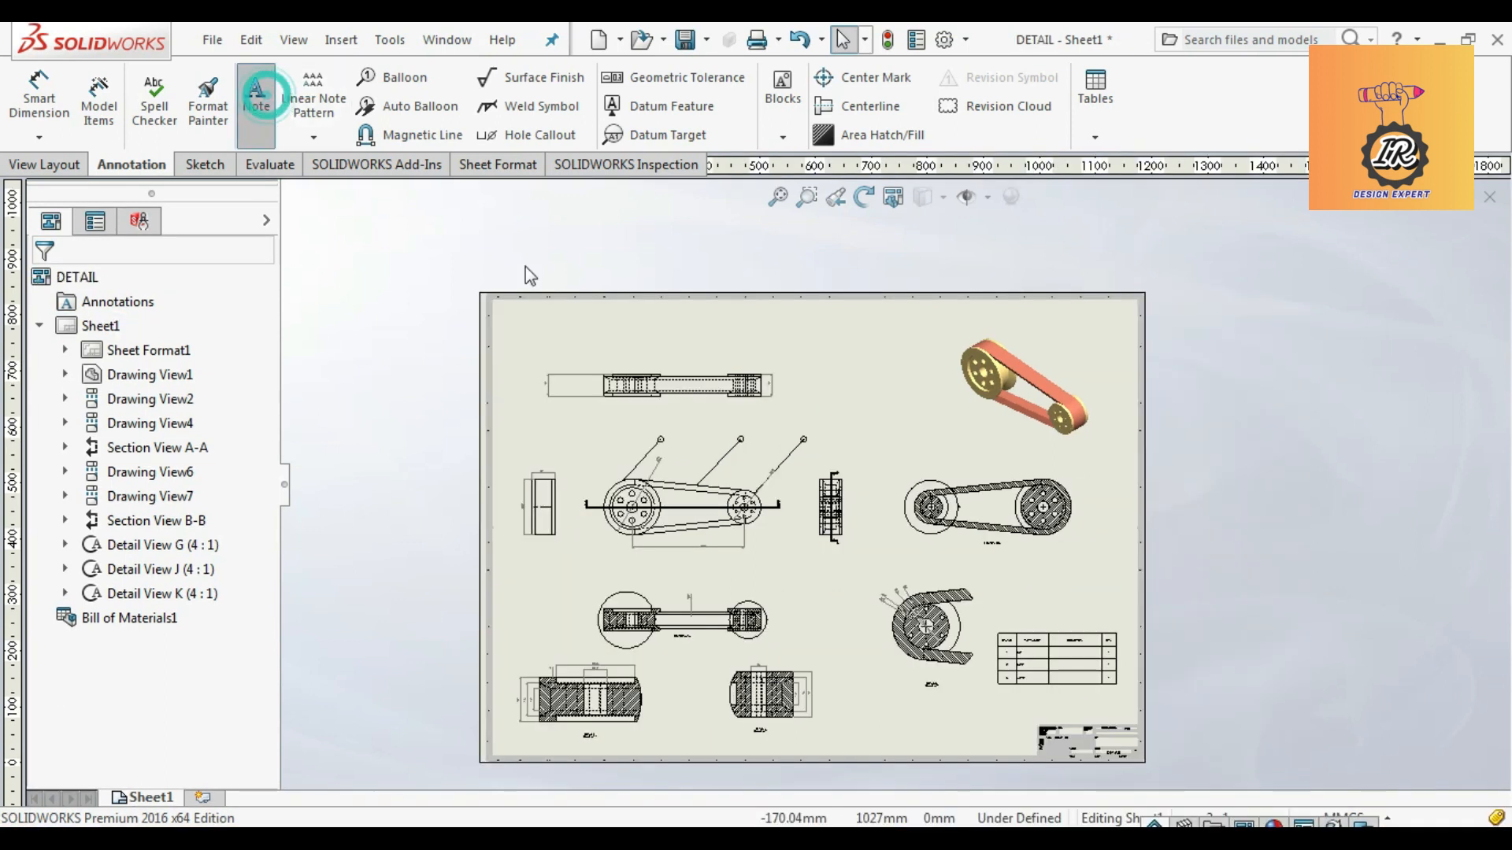
Step: Add a title note above the uppermost belt view reading "BELT AND PULLEY ASSEMBLY DETAIL VIEW", with words separated by single spaces
click(690, 329)
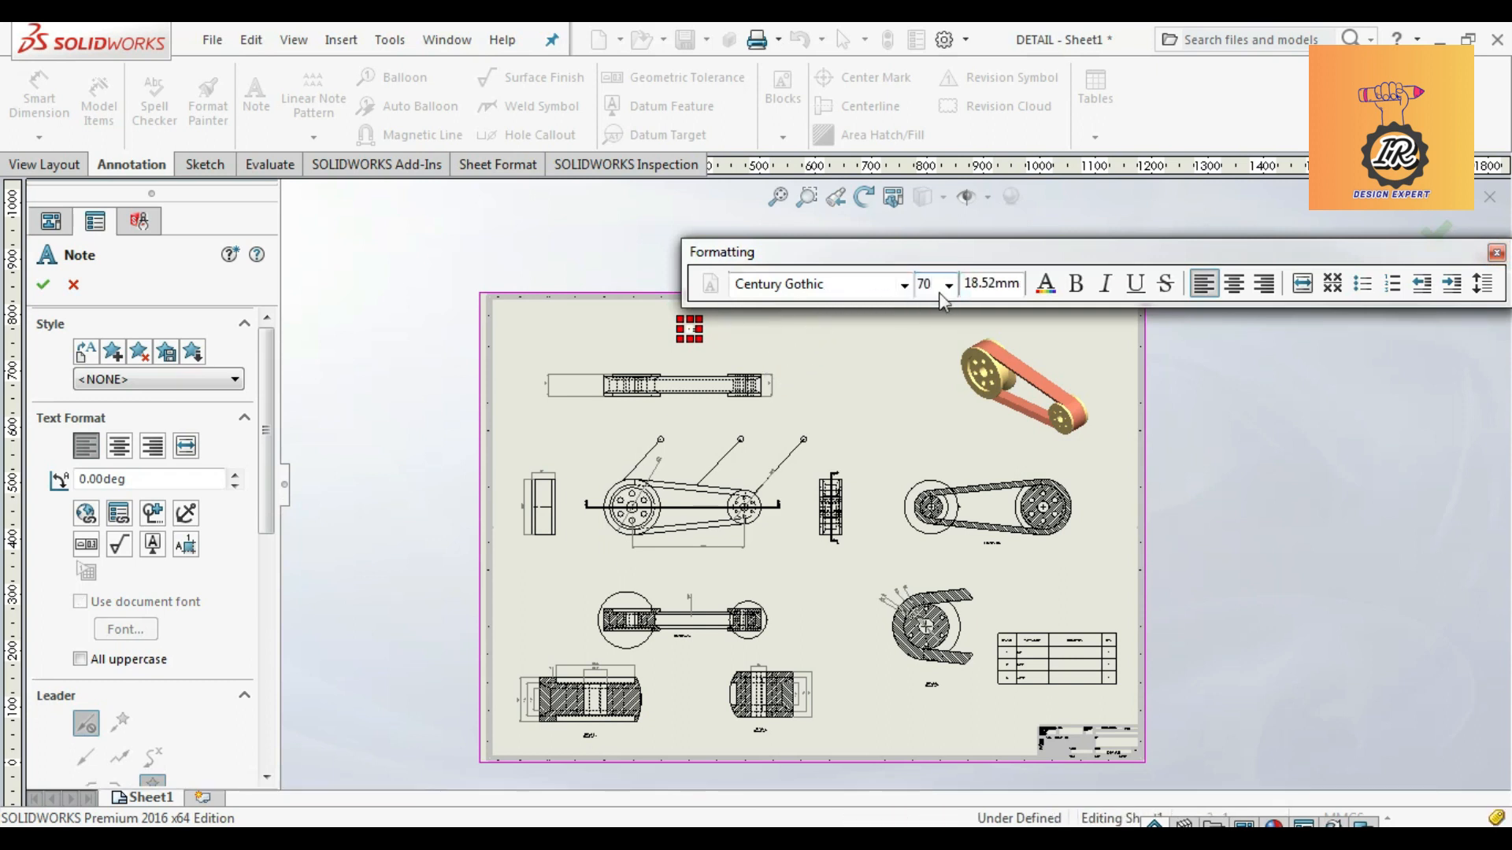
drag(921, 262, 752, 193)
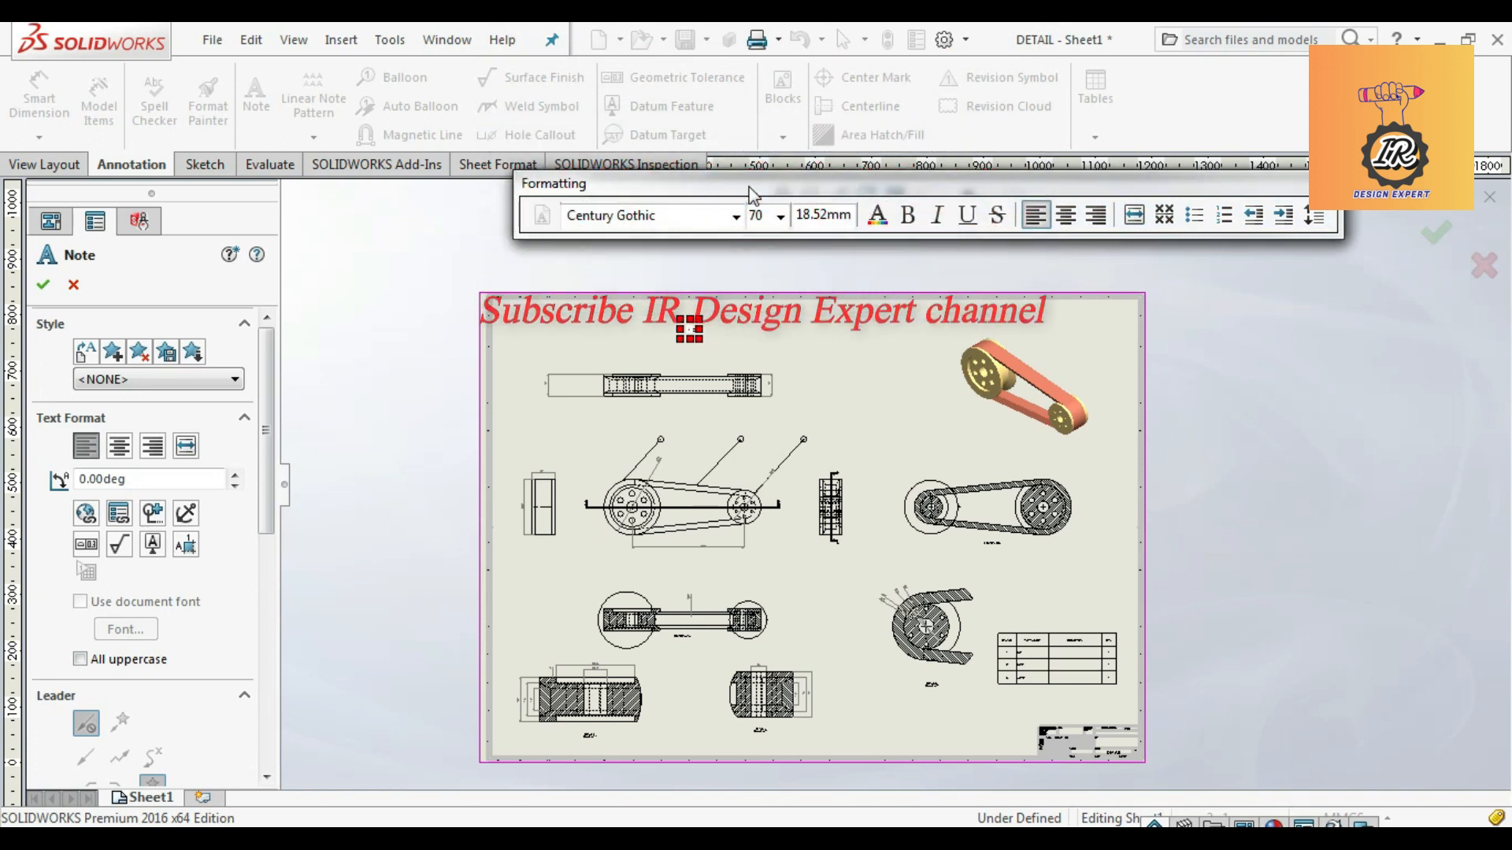
text(BELT)
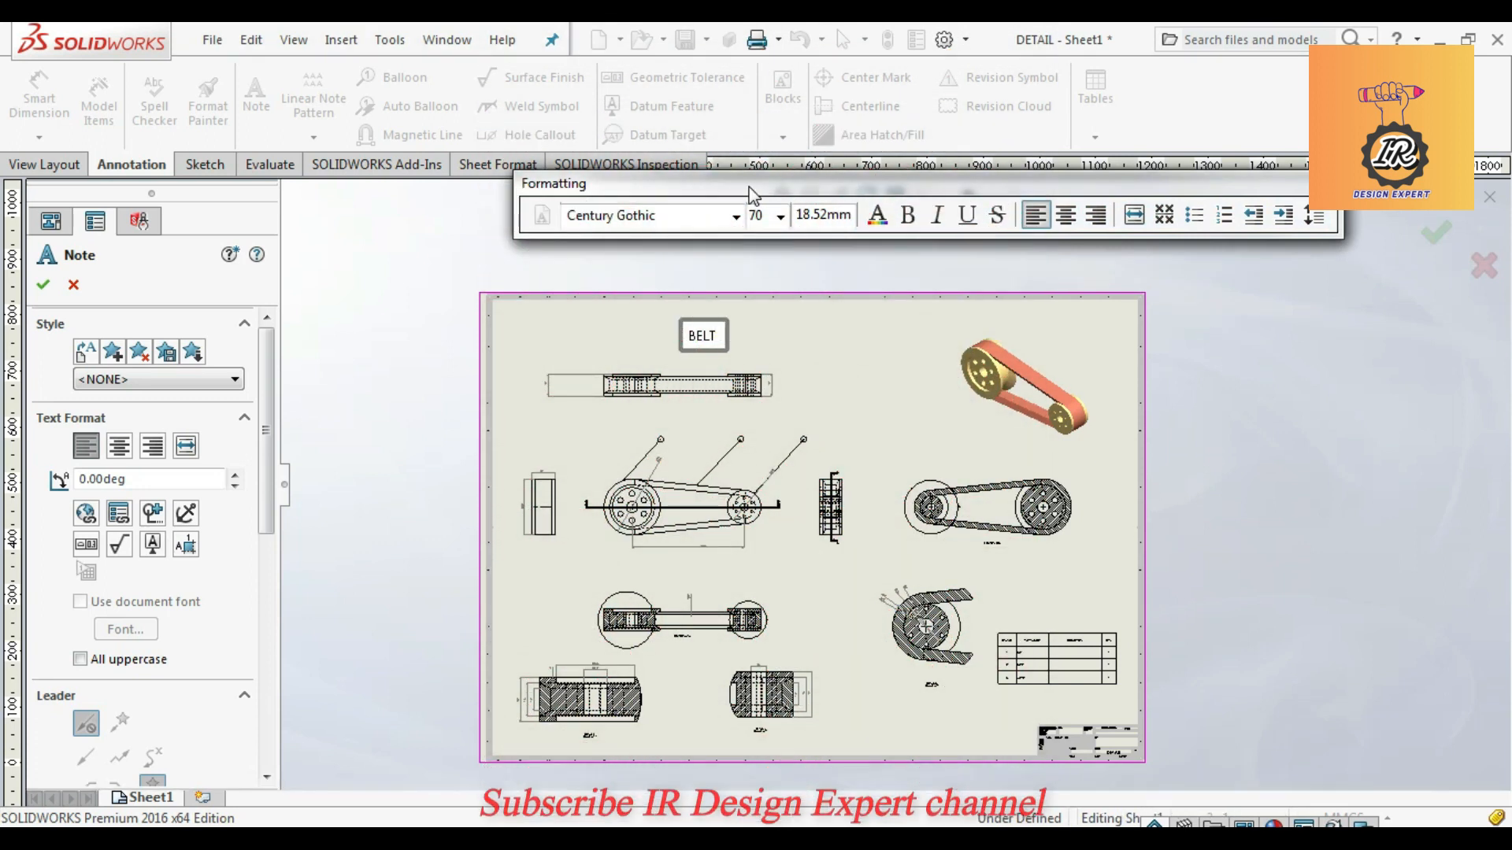
click(716, 338)
text(AND)
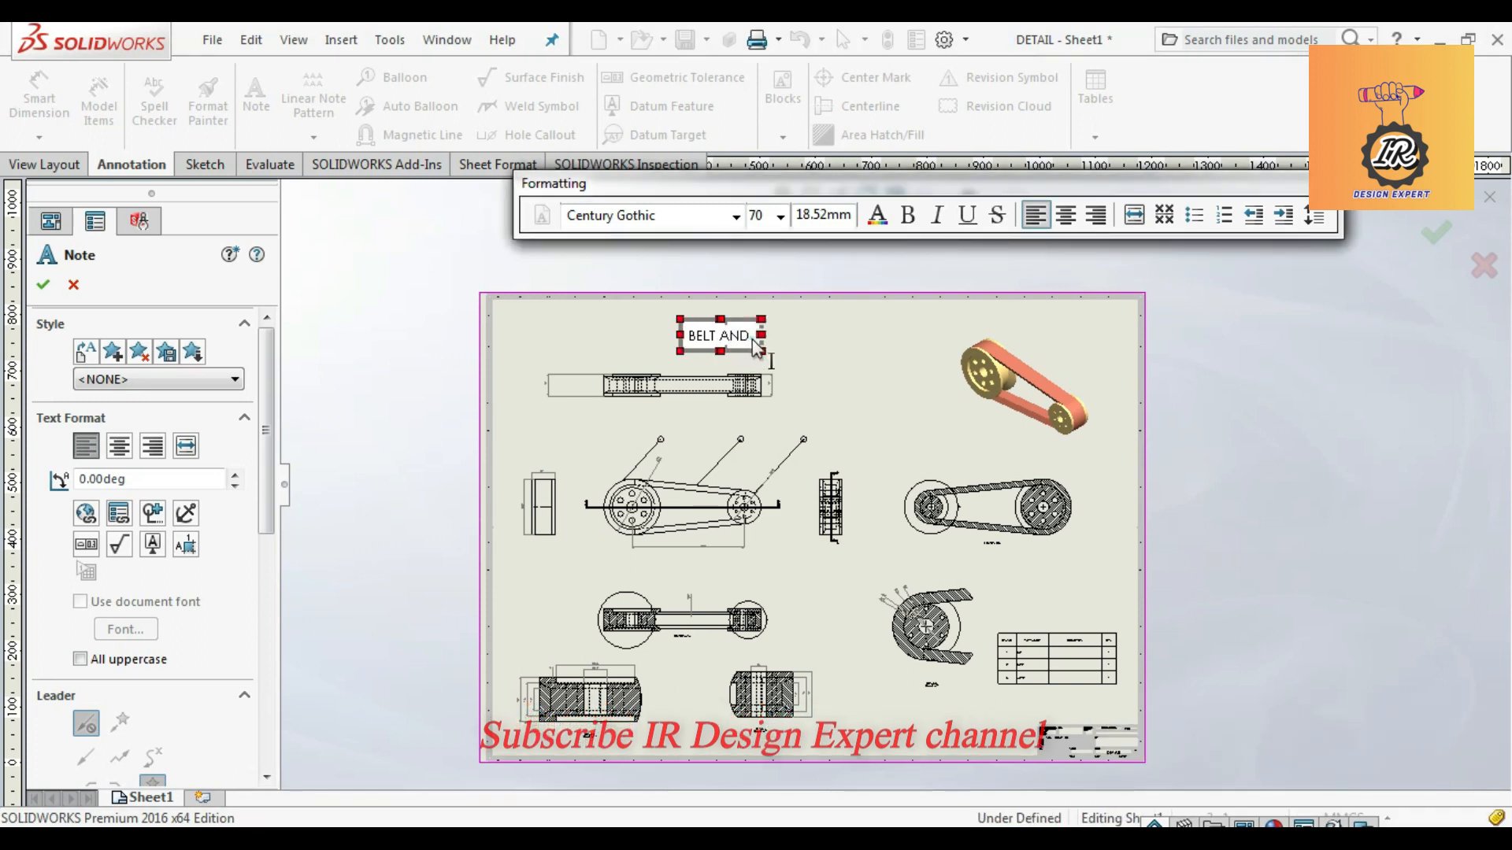
text( PULLEY)
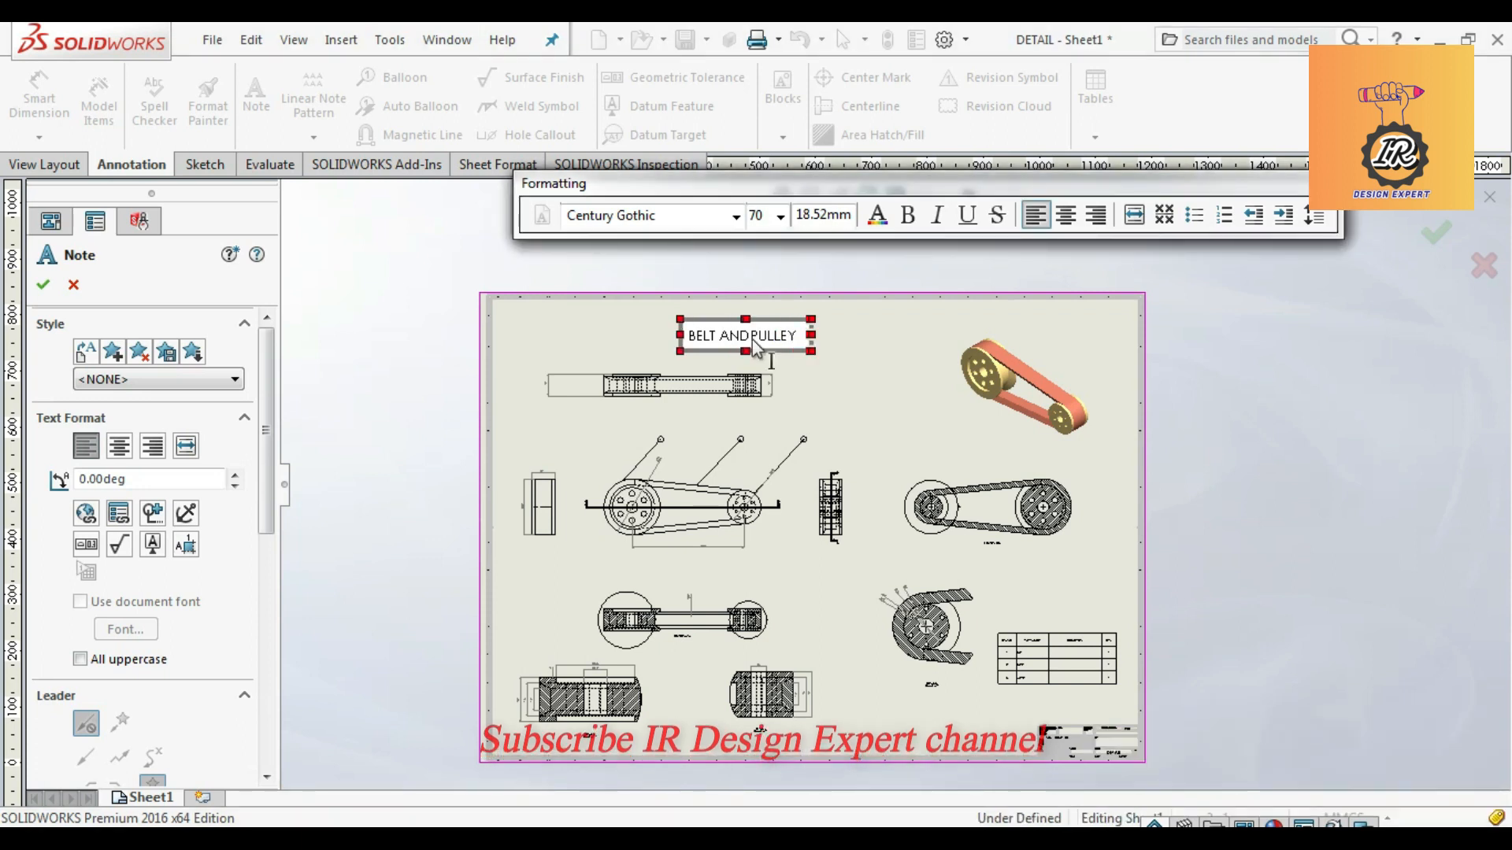
click(800, 338)
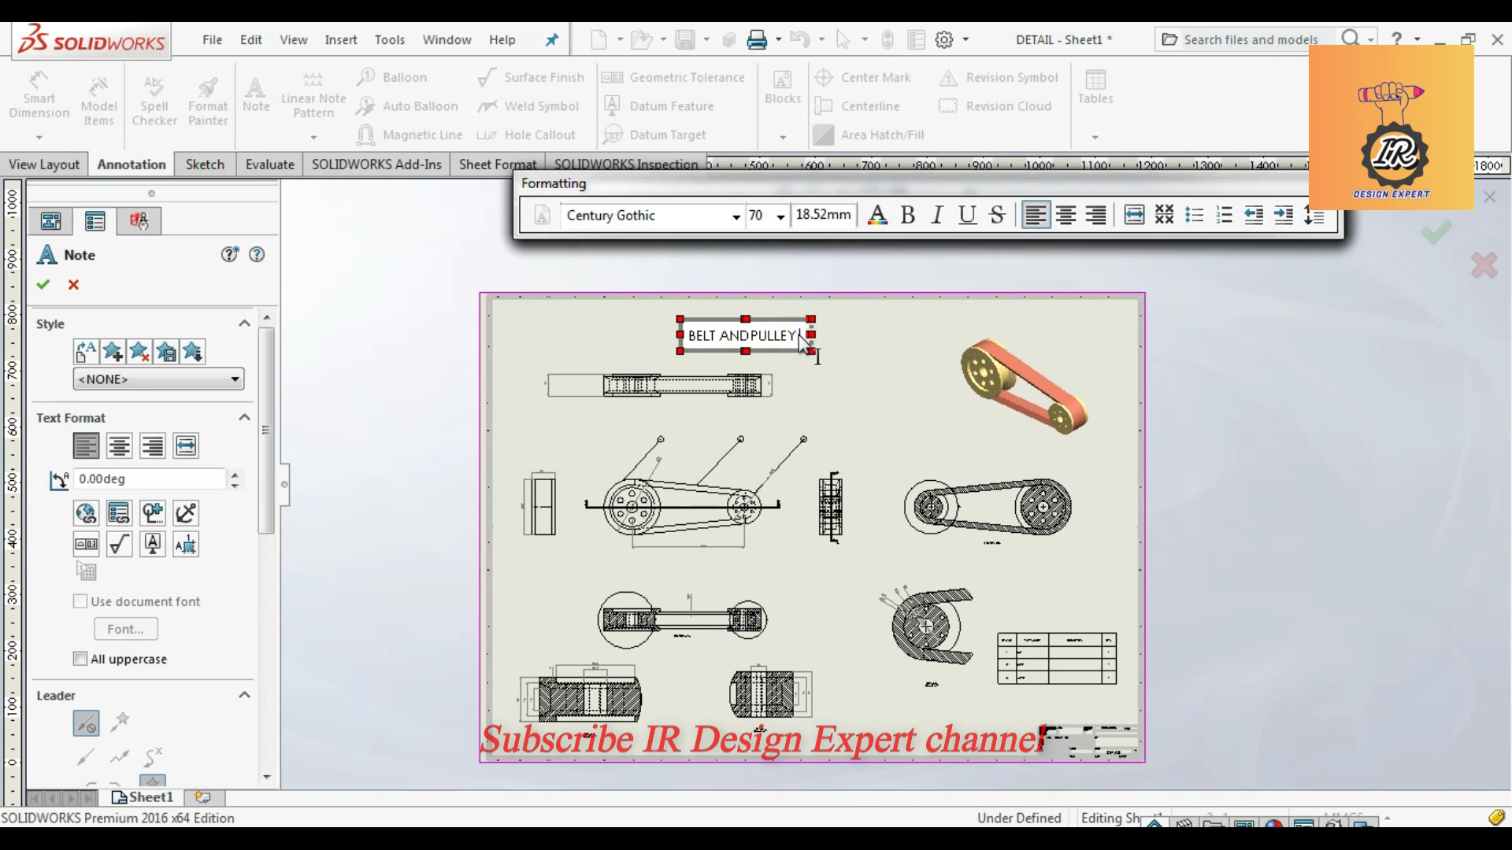
text(ASSEMBLY)
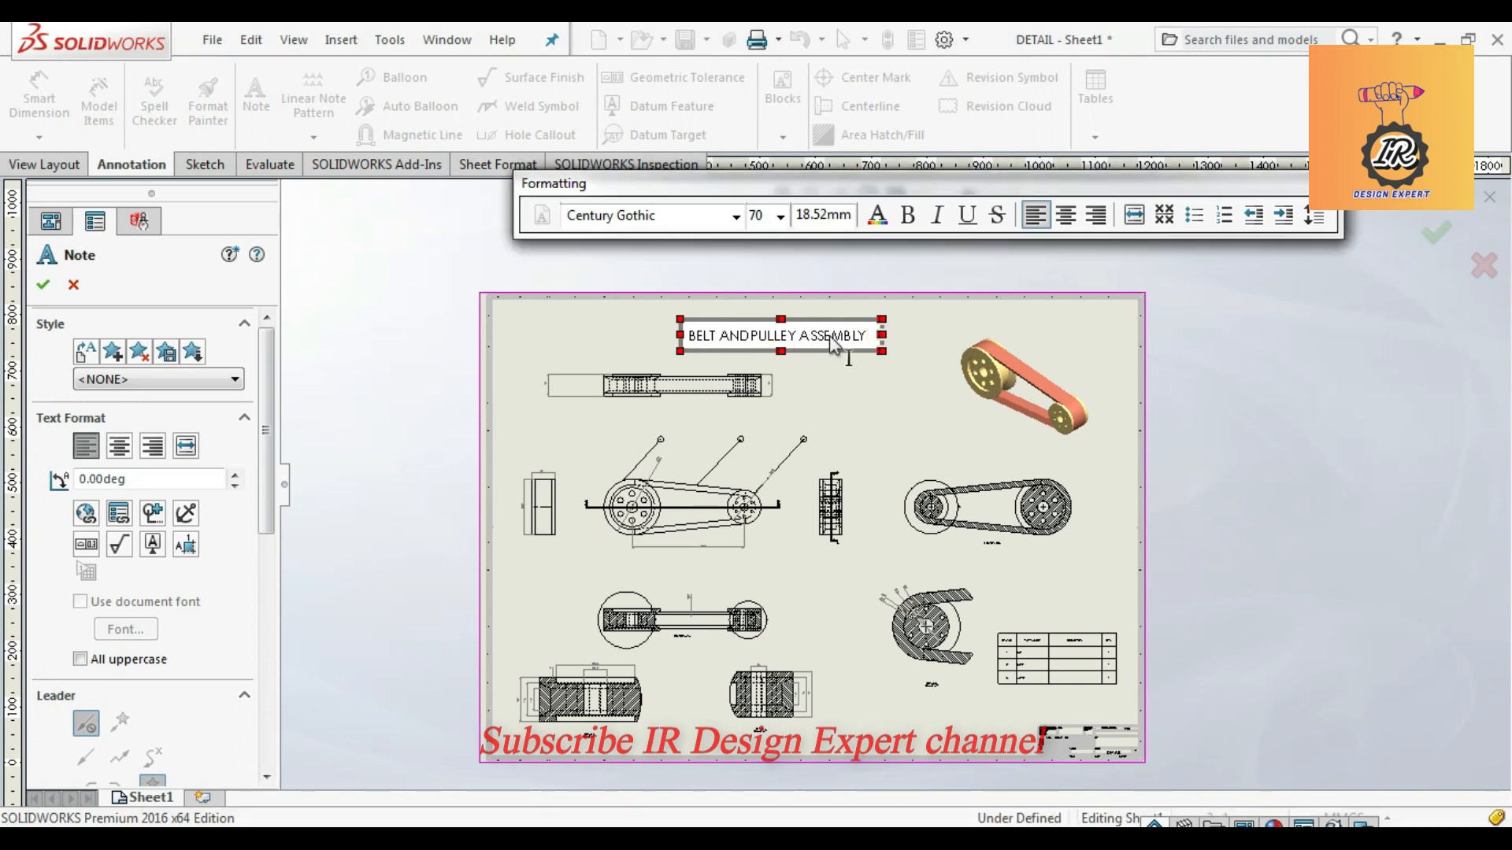
text(DETAIL)
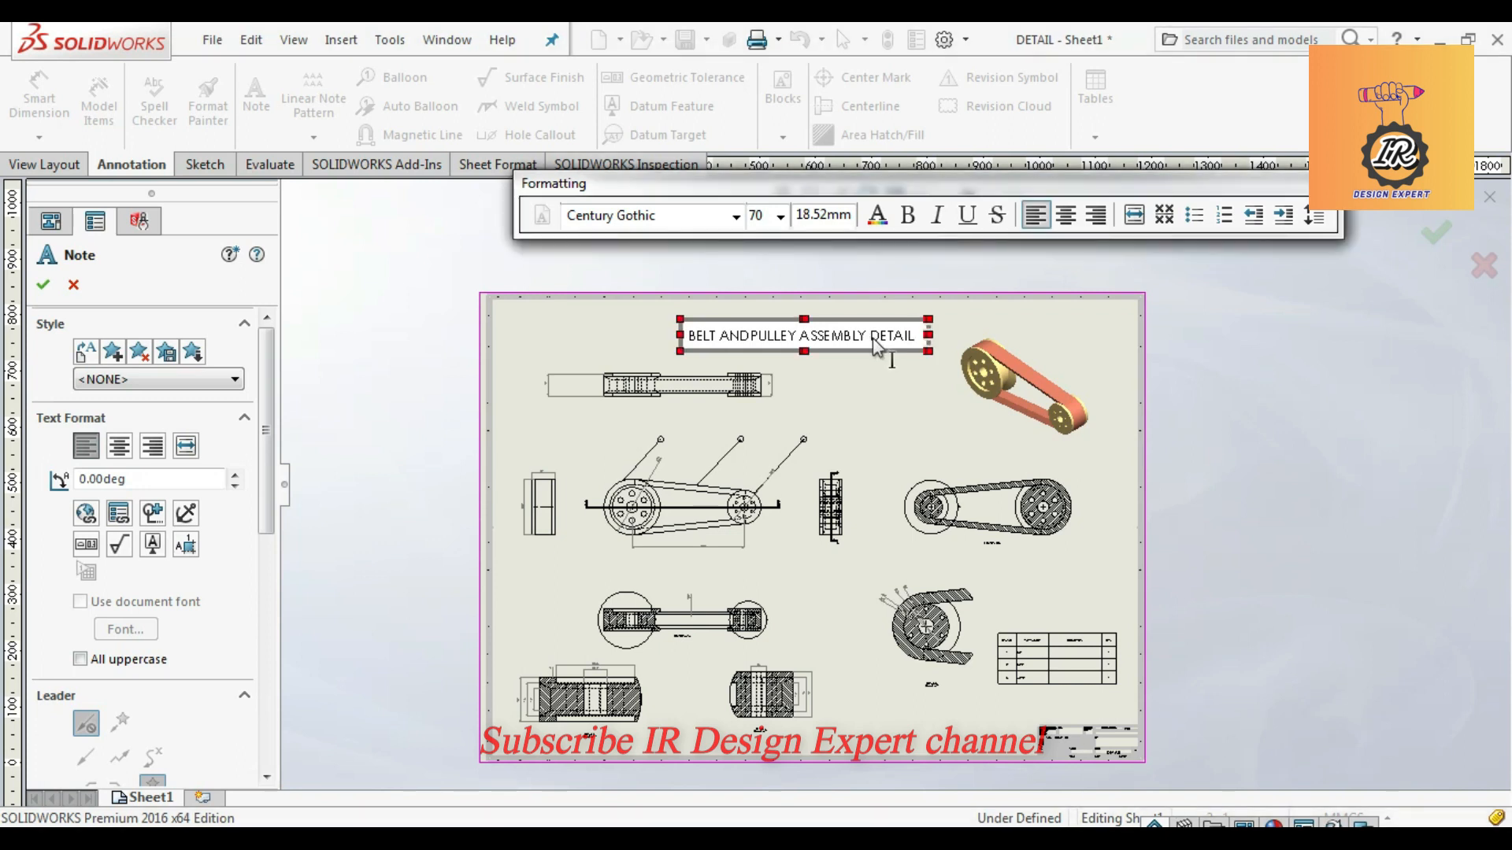
click(918, 339)
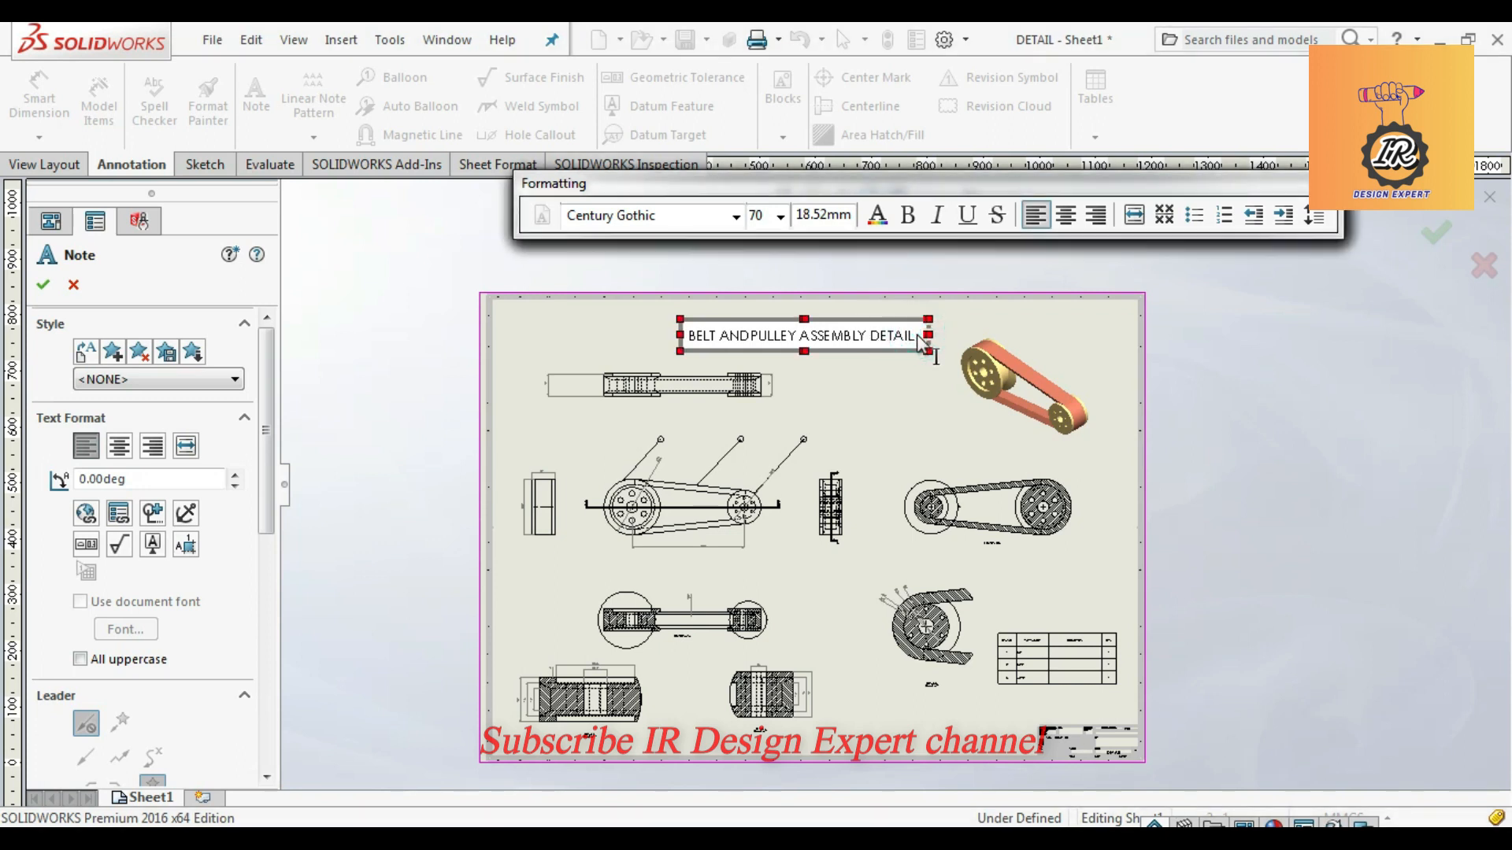
text(VIEW)
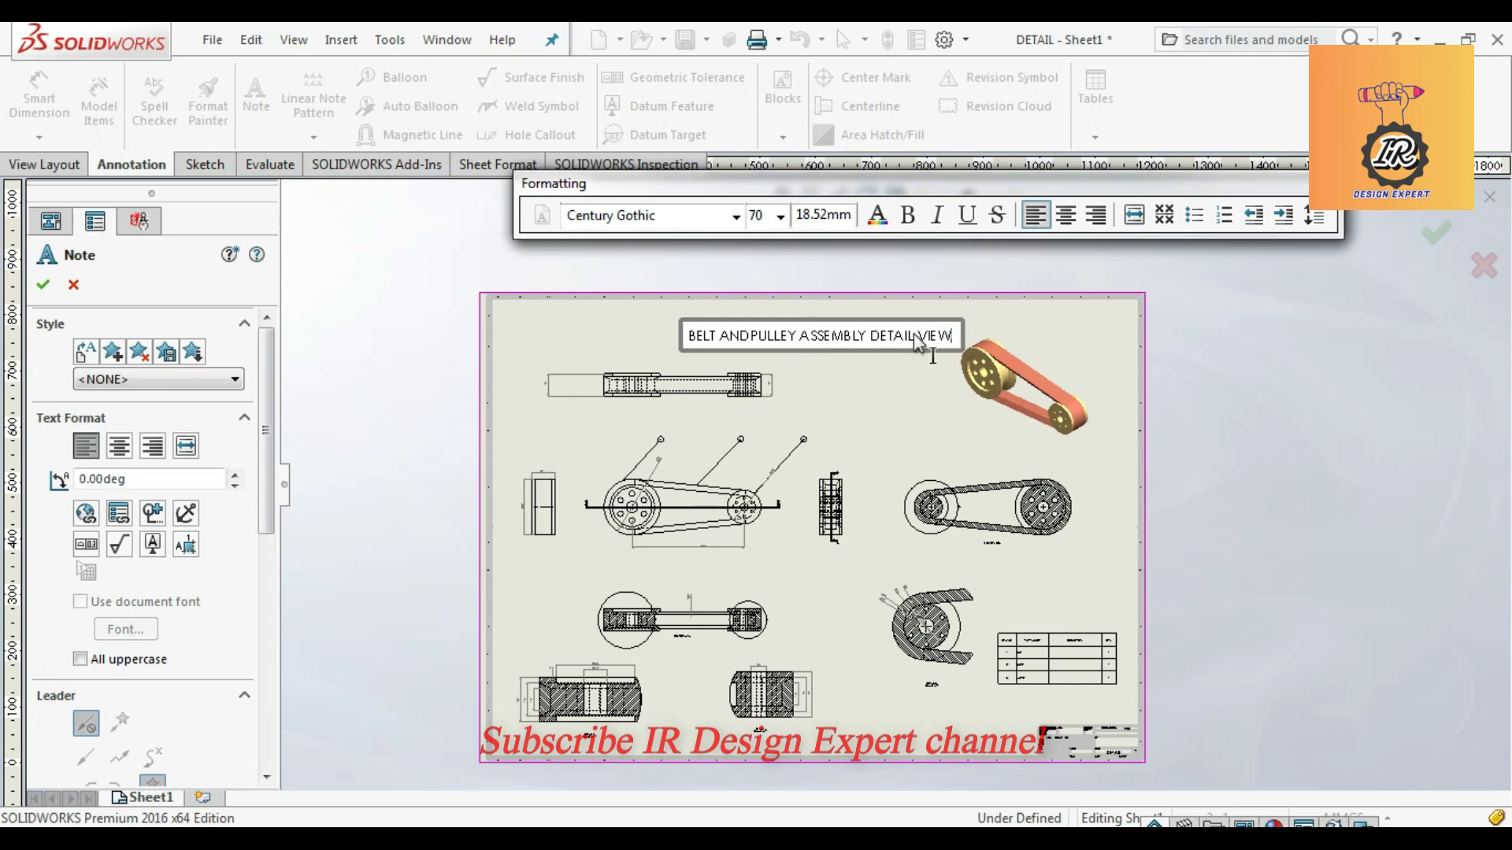
key(ctrl+a)
click(805, 339)
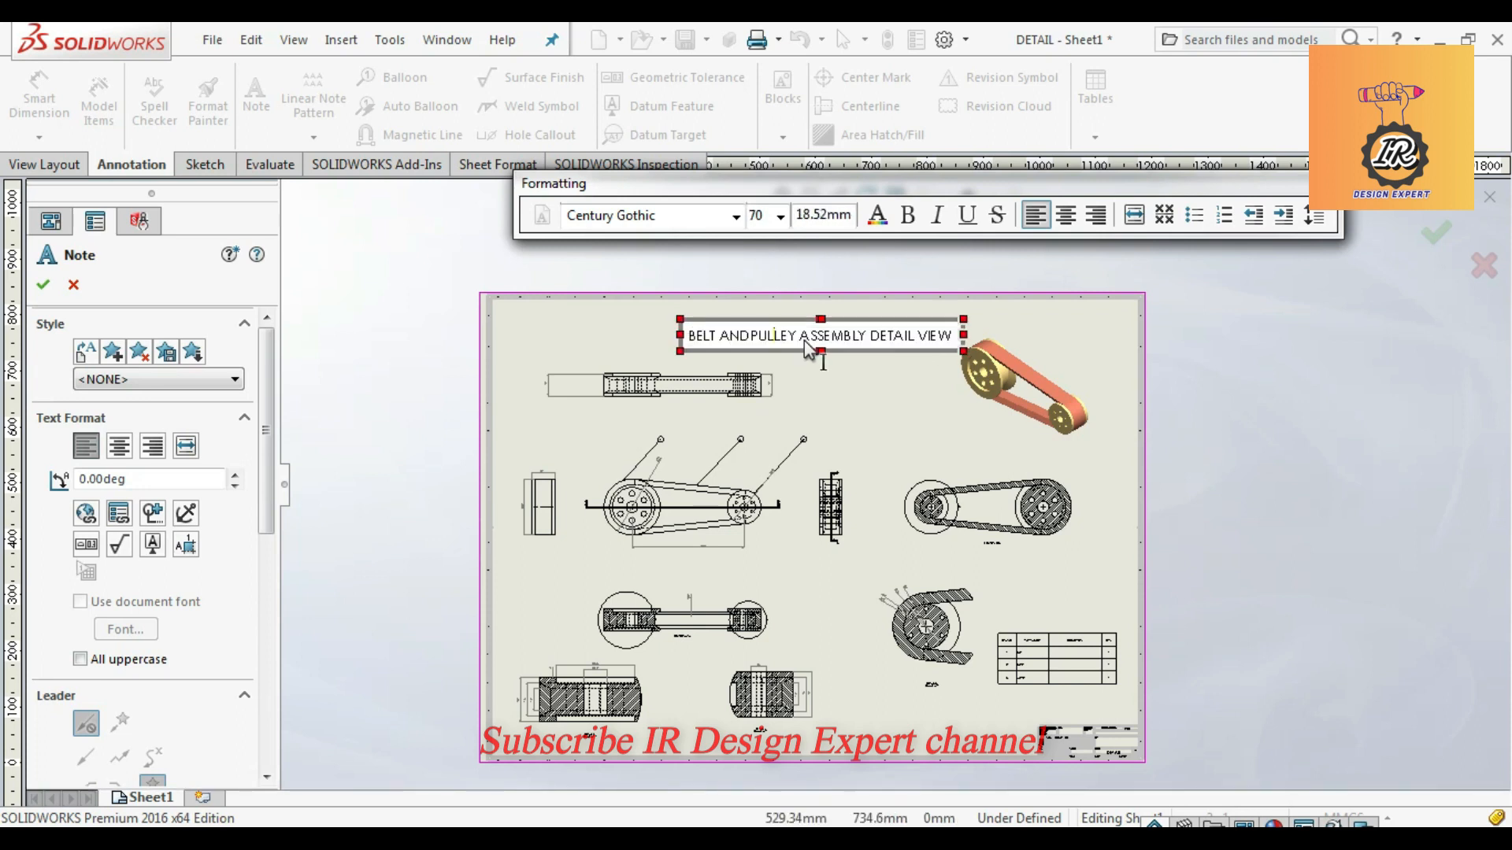
click(749, 337)
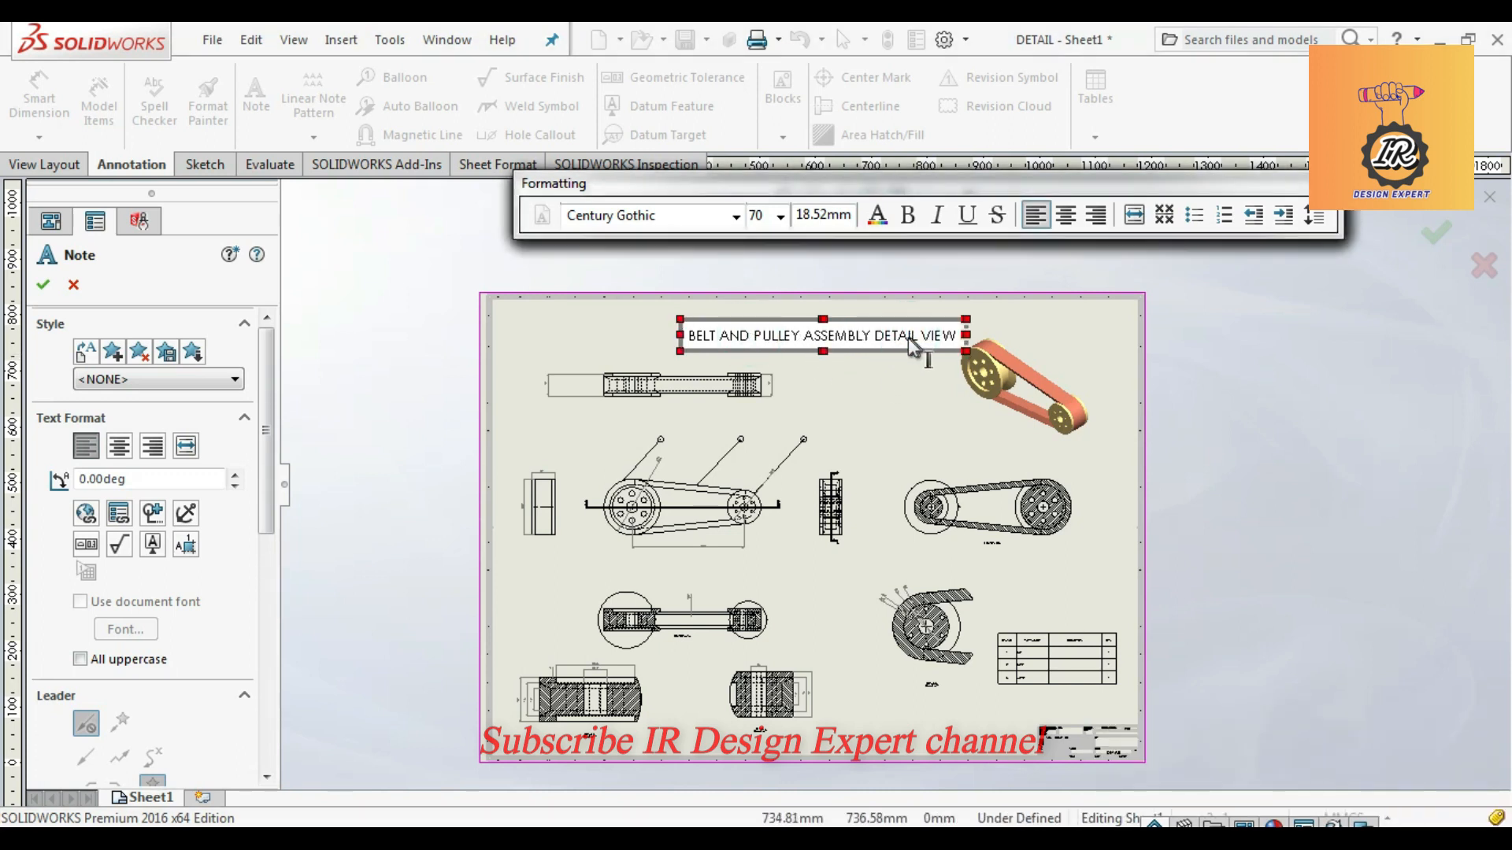
Step: Format the entire title note text in bold Times New Roman and finish the note
key(ctrl+a)
click(700, 223)
scroll(725, 360, down, 15)
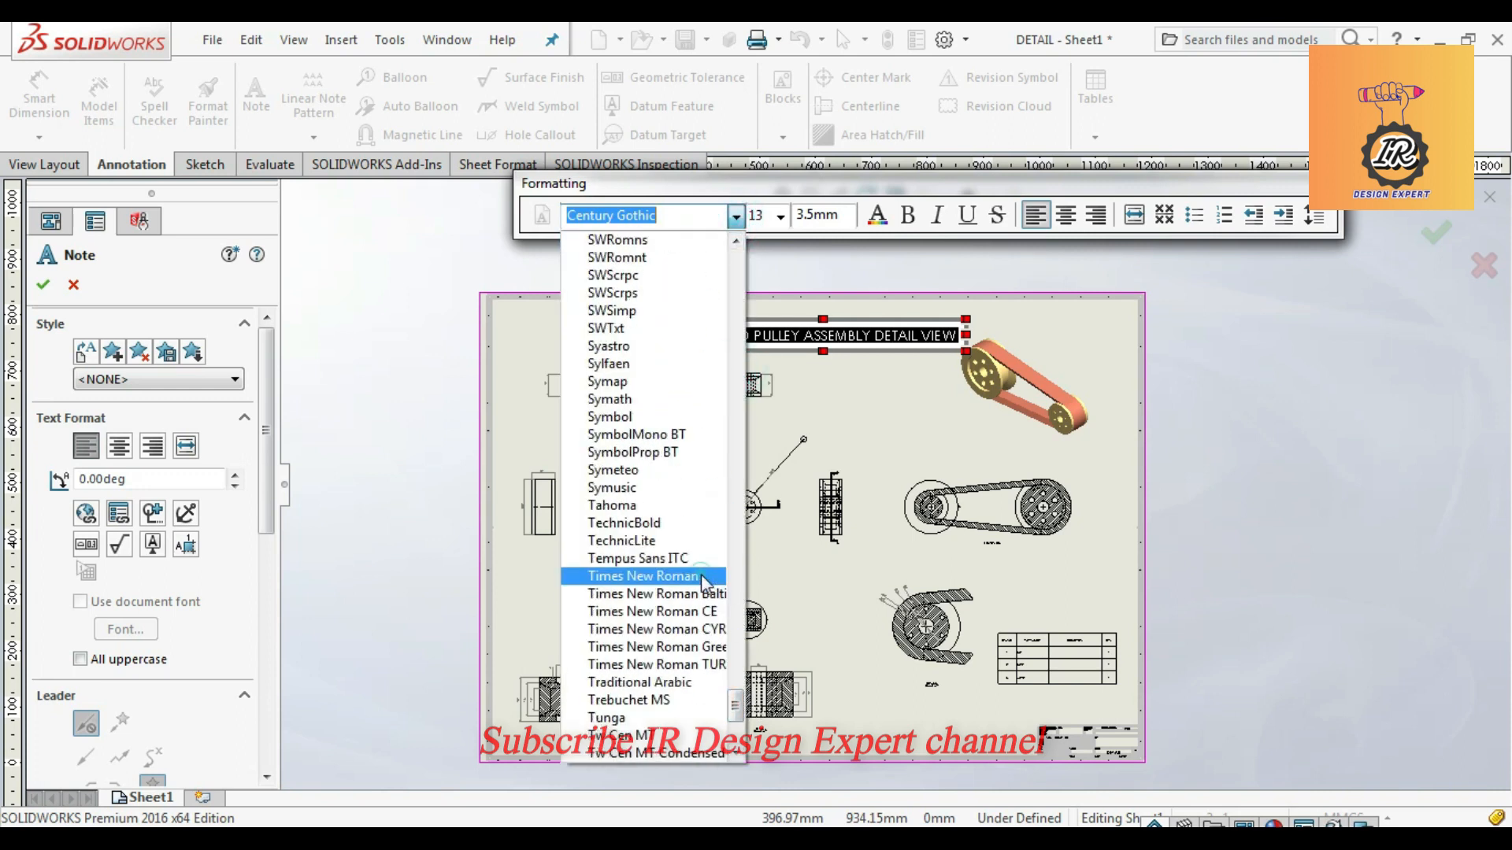
click(713, 576)
click(907, 214)
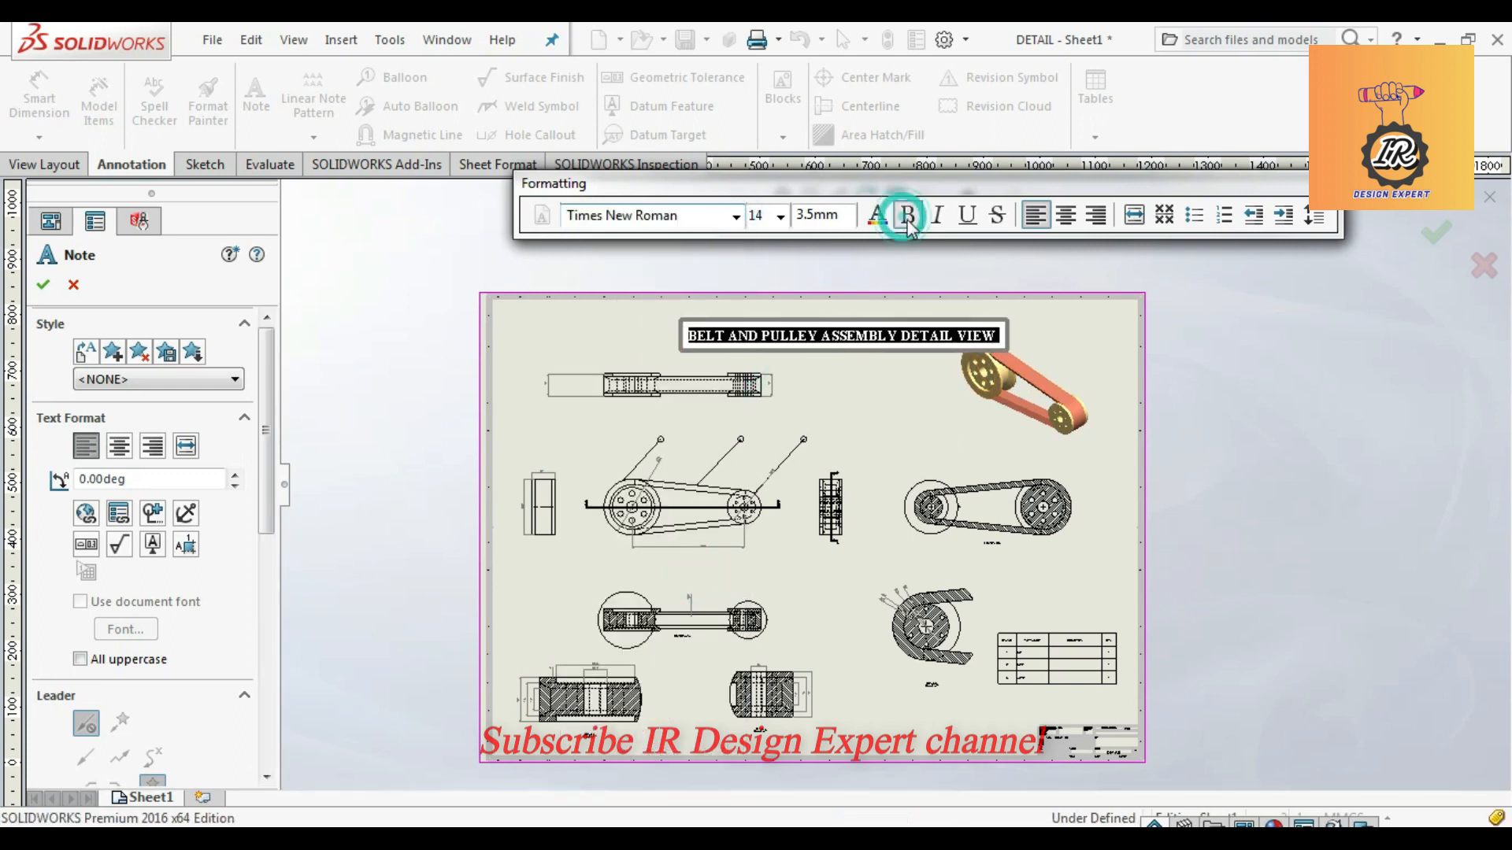
click(1297, 329)
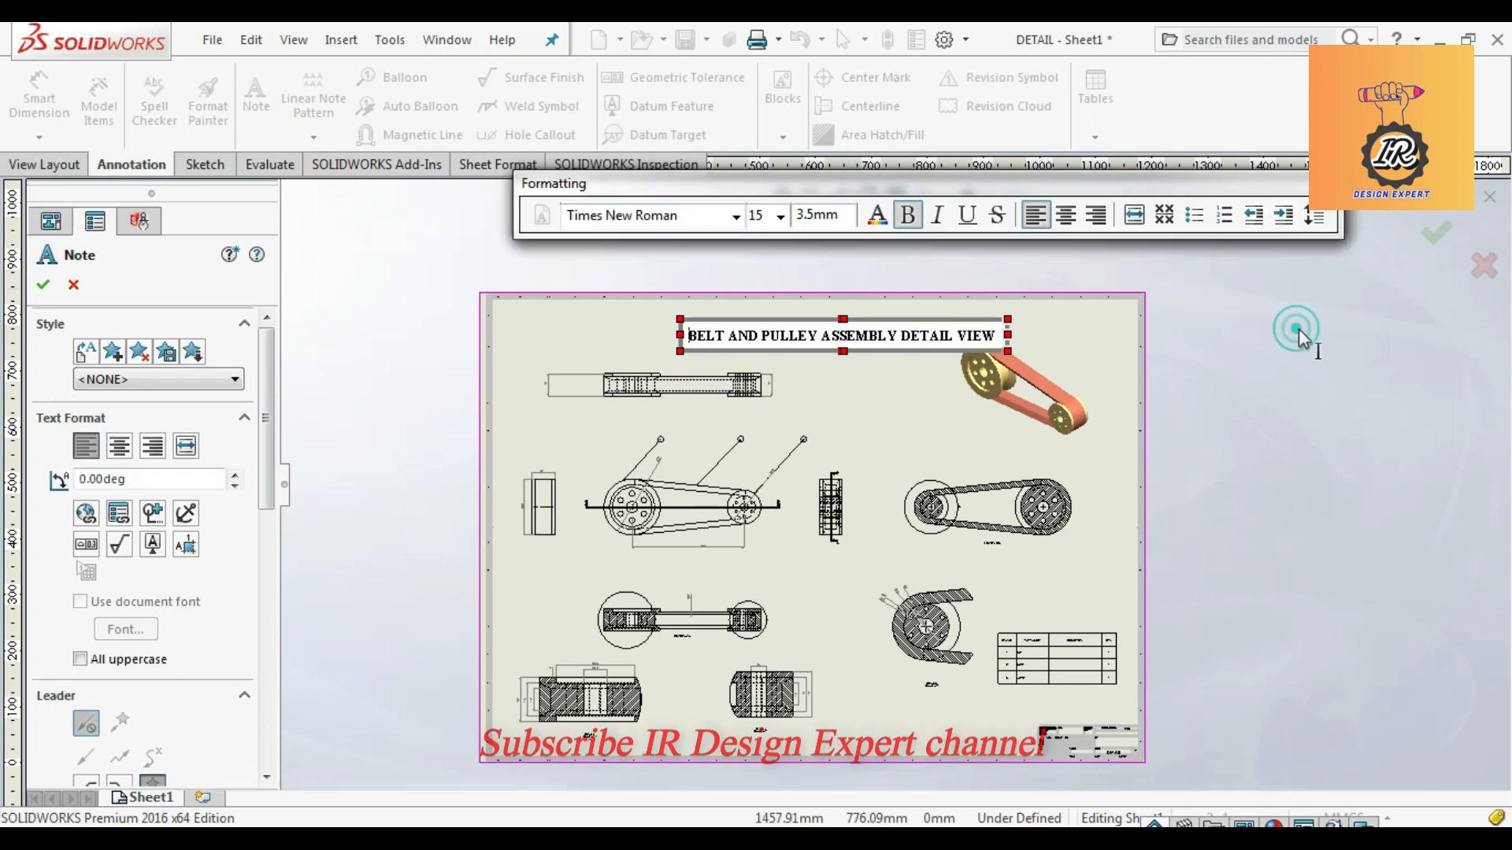
key(Escape)
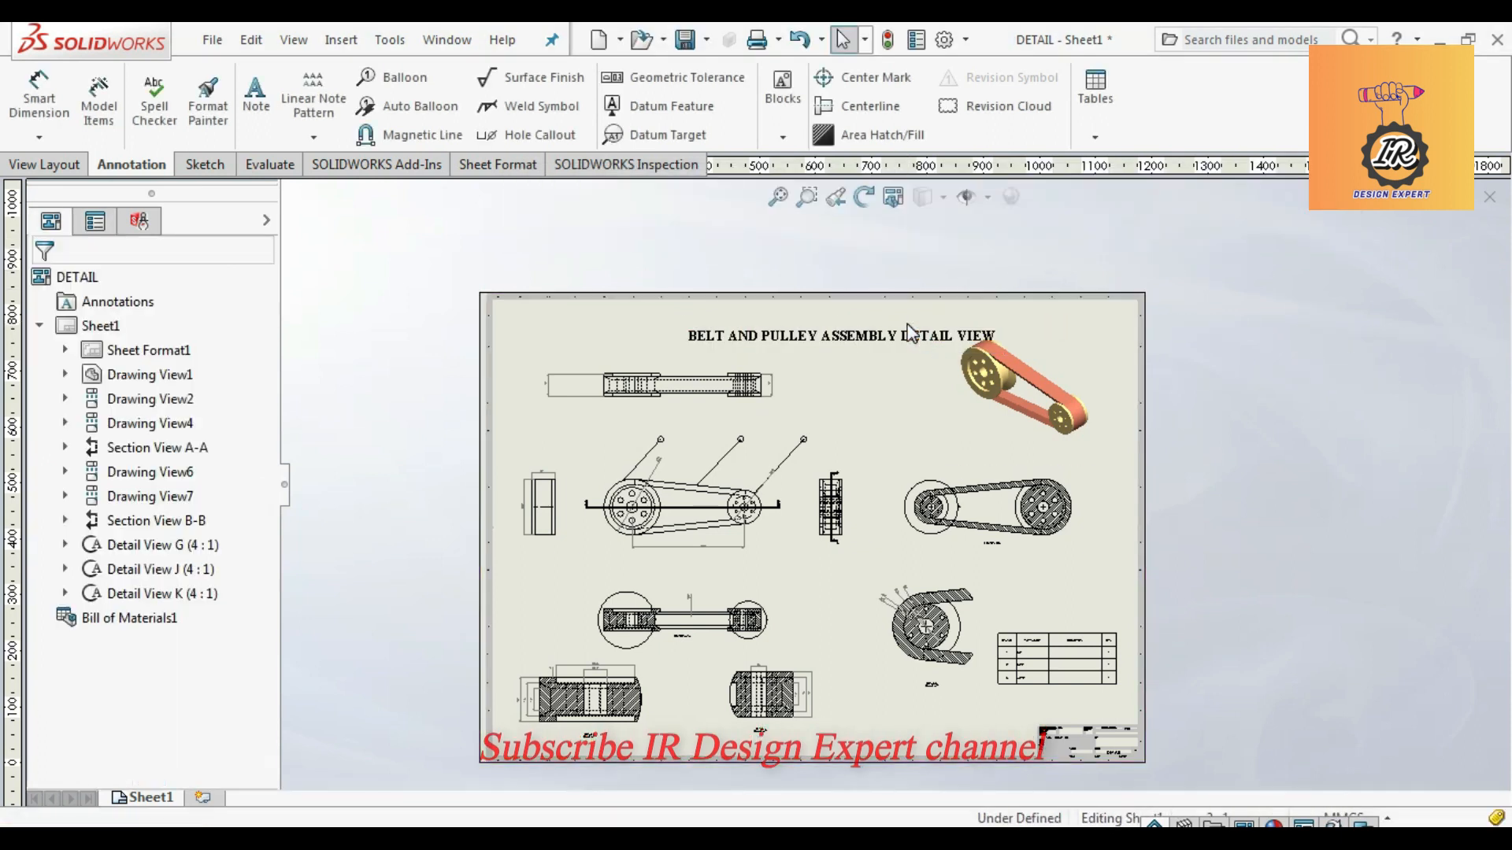
Step: Move the title note slightly to the left, clear of the shaded isometric view, and save the drawing
drag(852, 325, 819, 325)
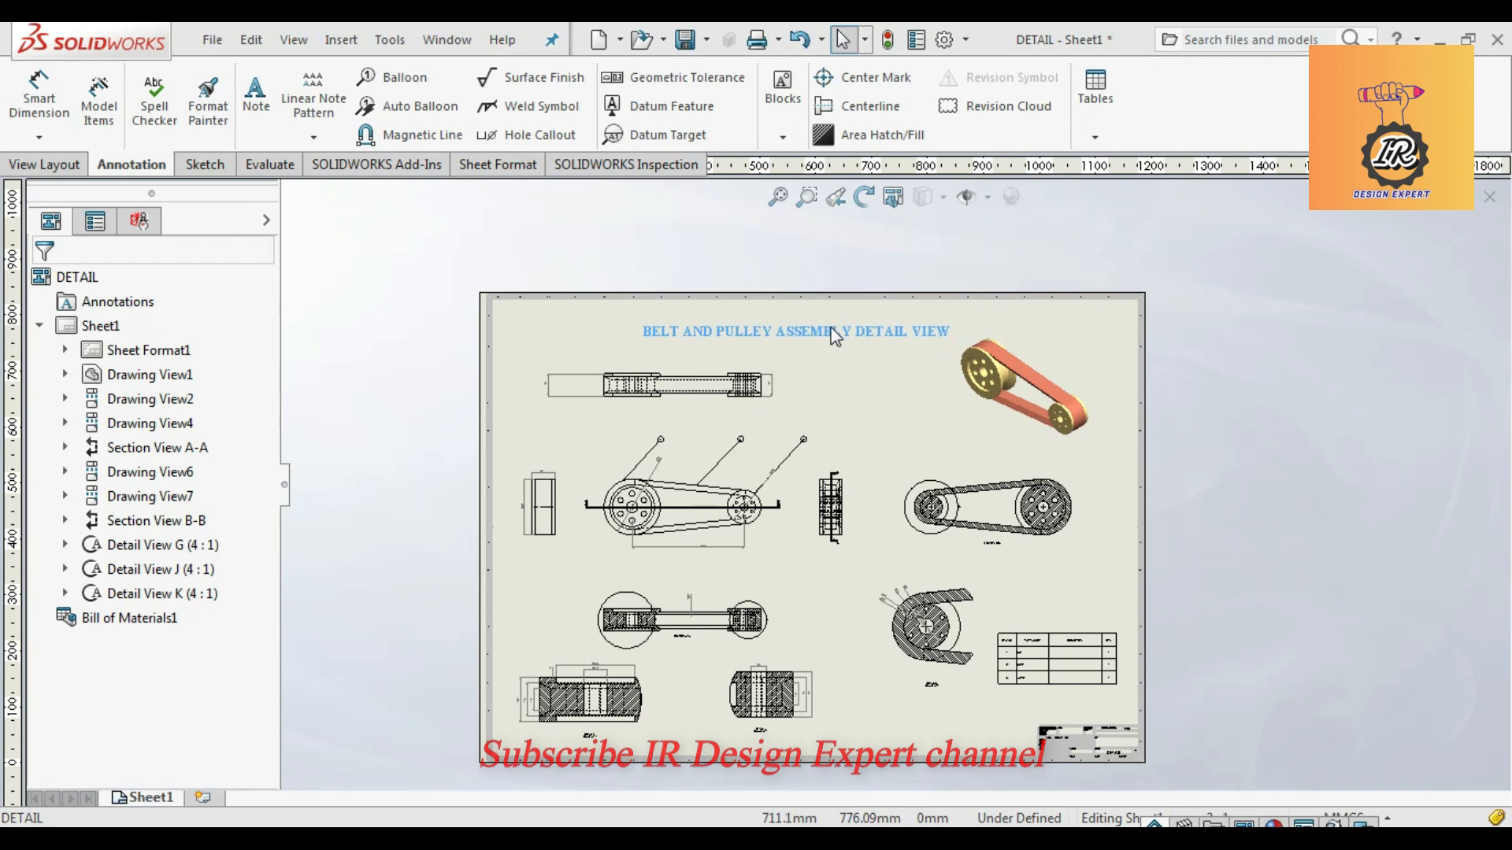
click(1244, 387)
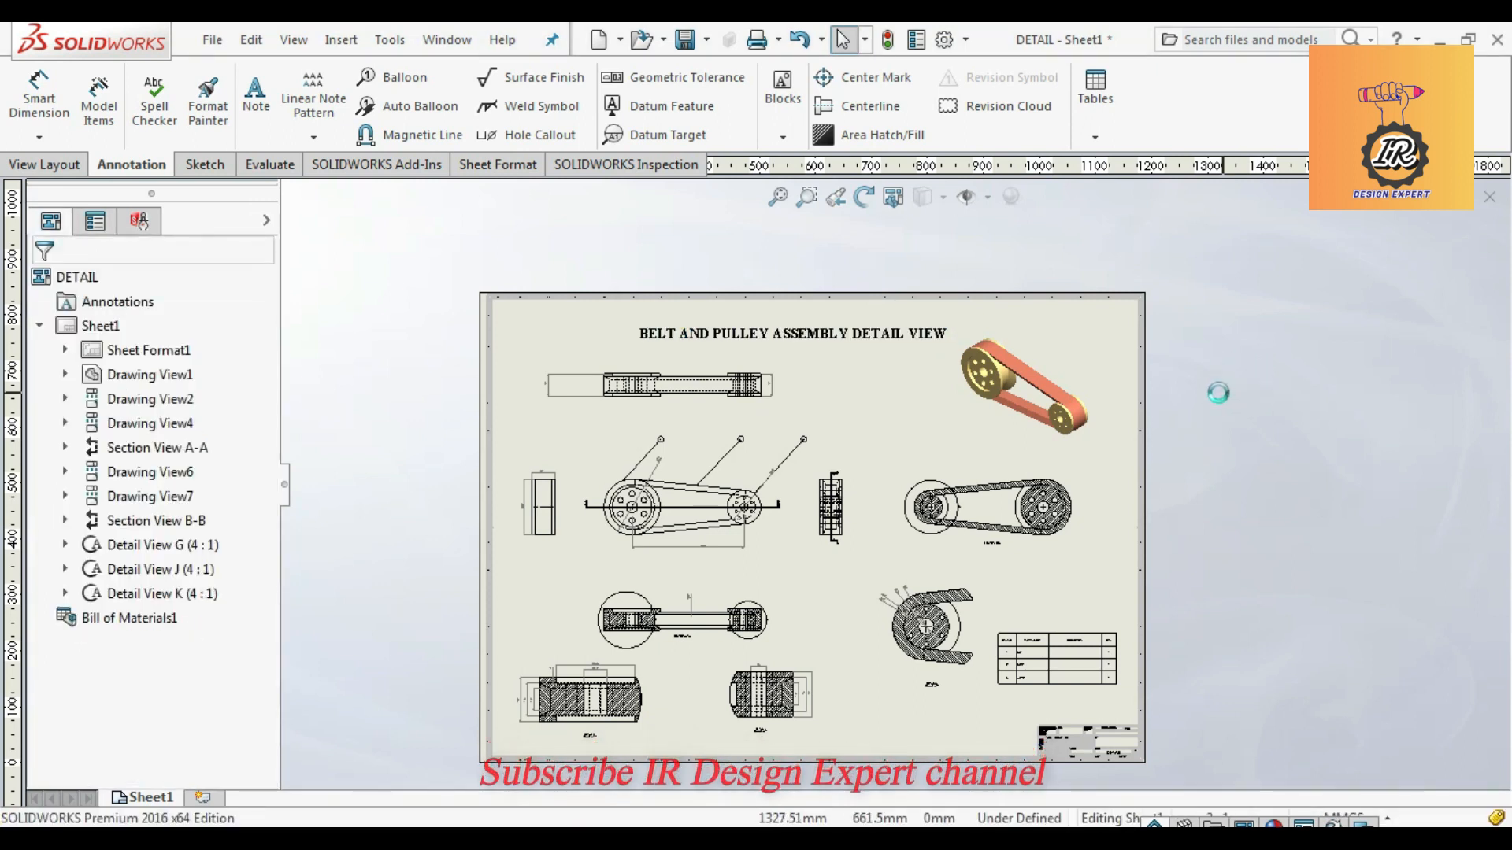
click(686, 43)
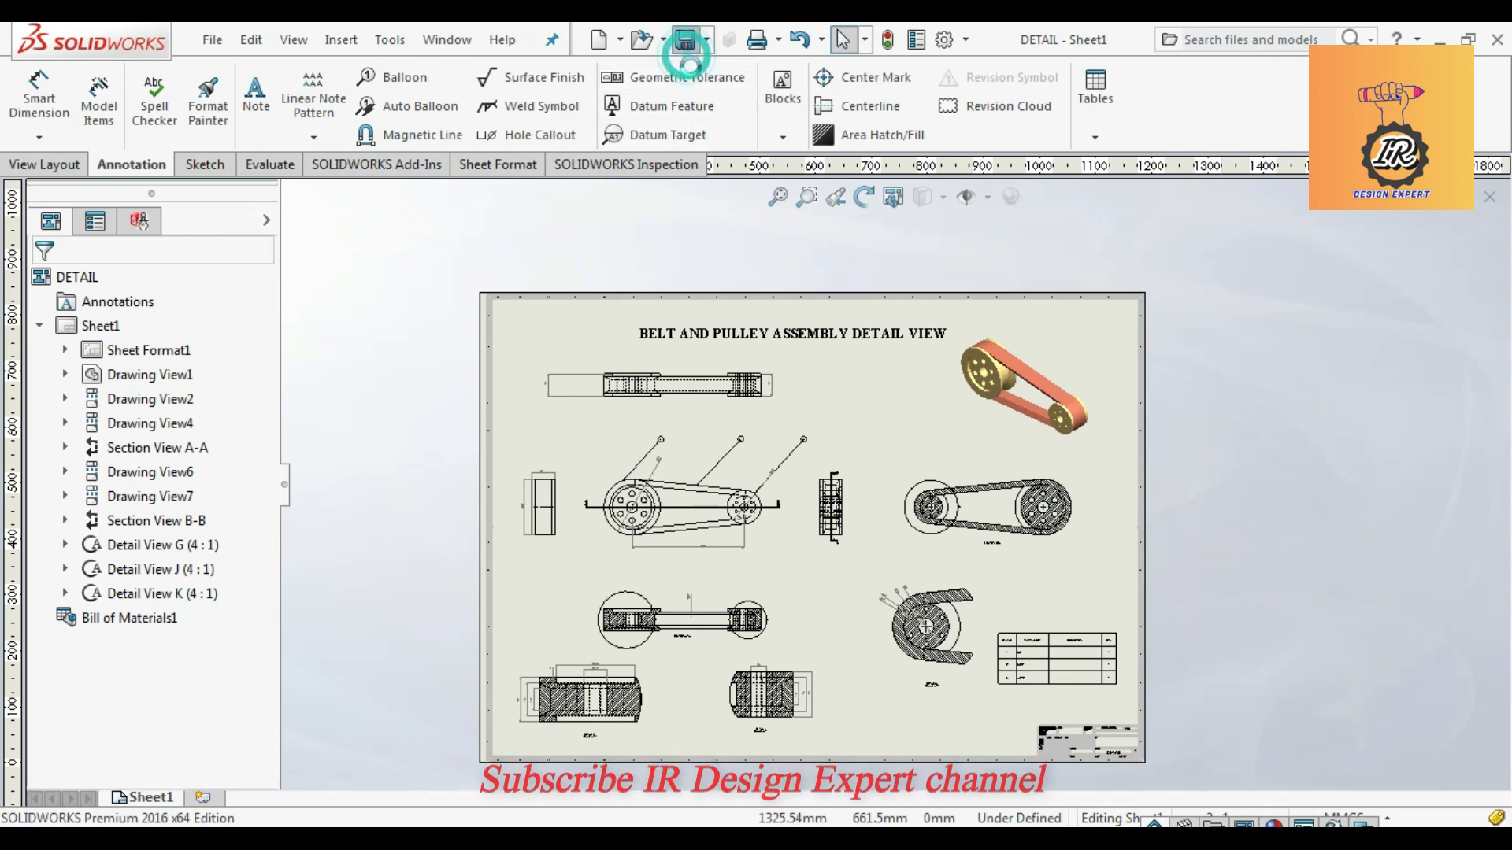